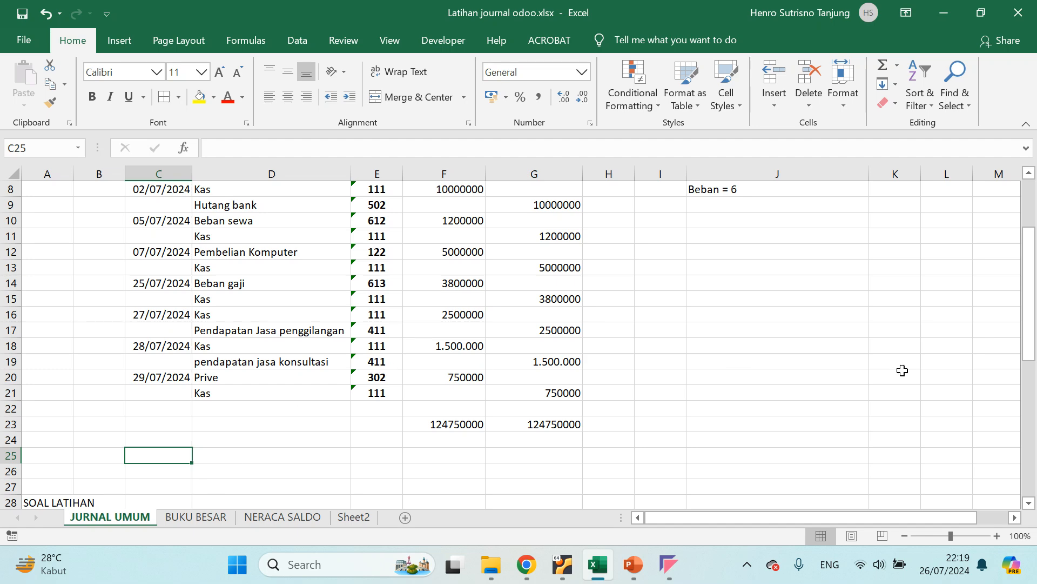
Review the JURNAL UMUM entries and compare the BUKU BESAR ledger with the NERACA SALDO layout.
{"action": "left_click_drag", "start_coordinate": [1029, 347], "coordinate": [1030, 305]}
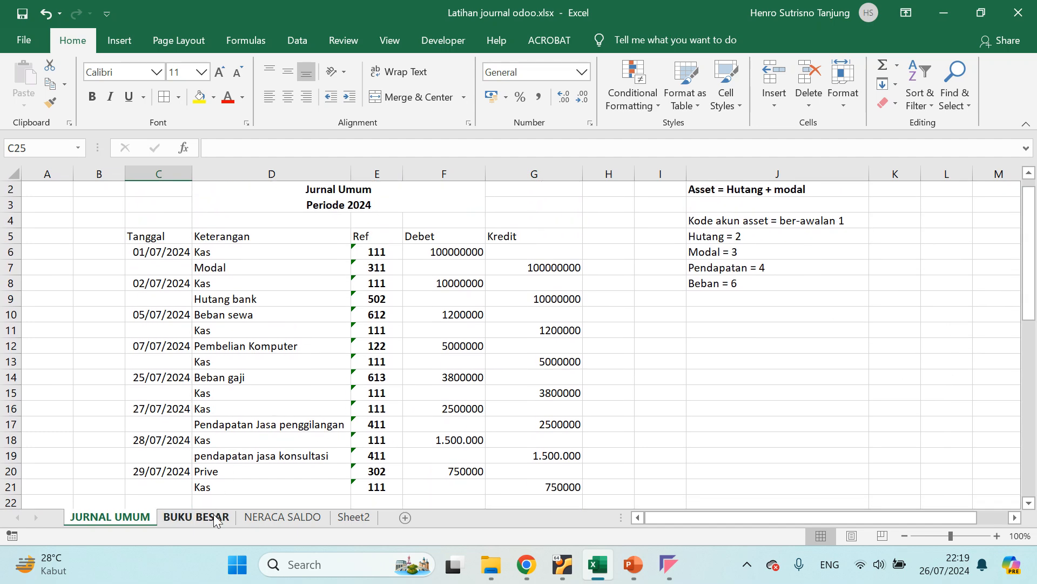
{"action": "left_click", "coordinate": [215, 518]}
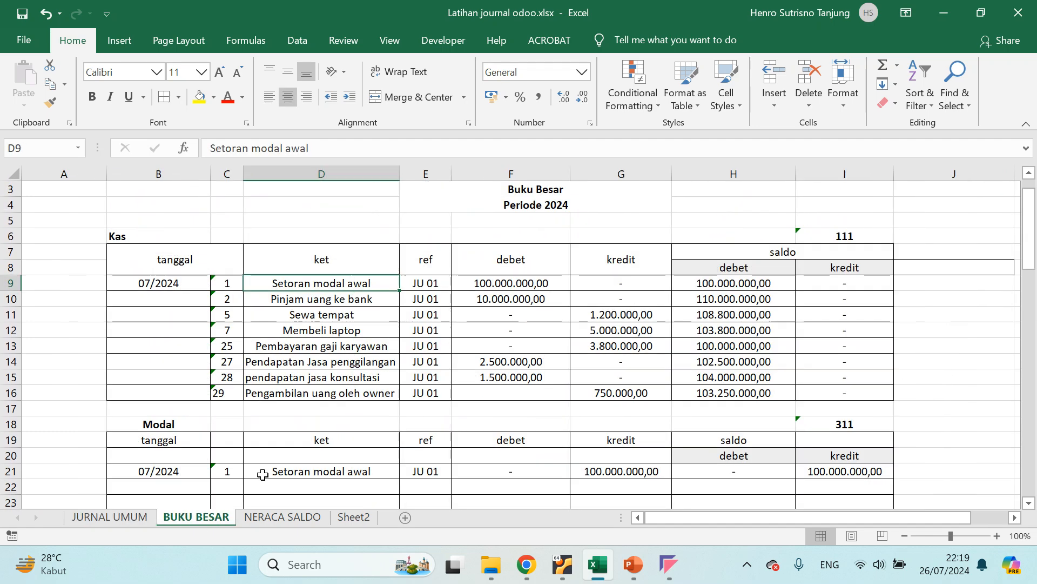
{"action": "left_click", "coordinate": [128, 518]}
{"action": "left_click", "coordinate": [187, 520]}
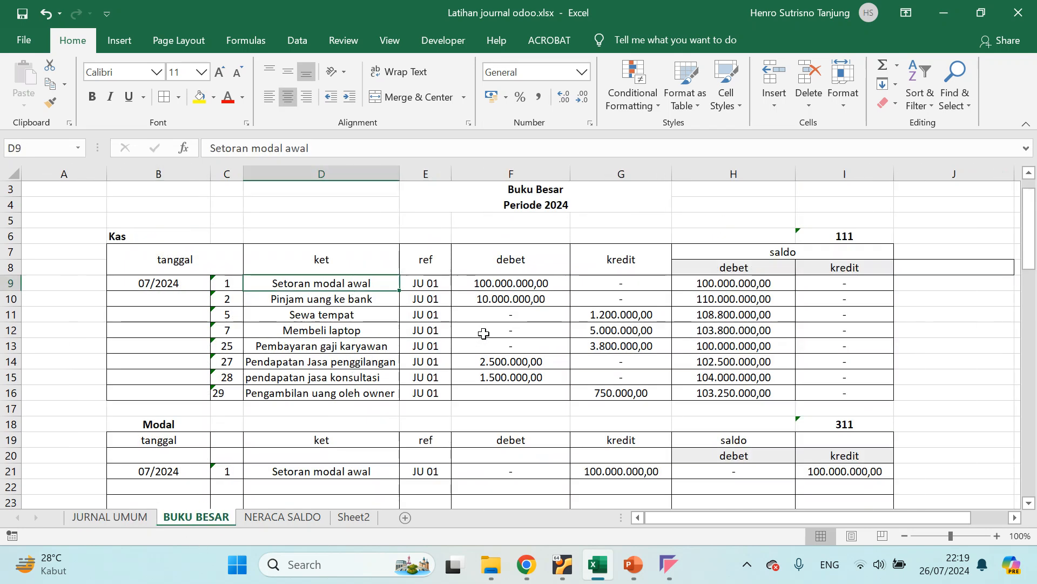
{"action": "left_click_drag", "start_coordinate": [1031, 230], "coordinate": [1033, 237]}
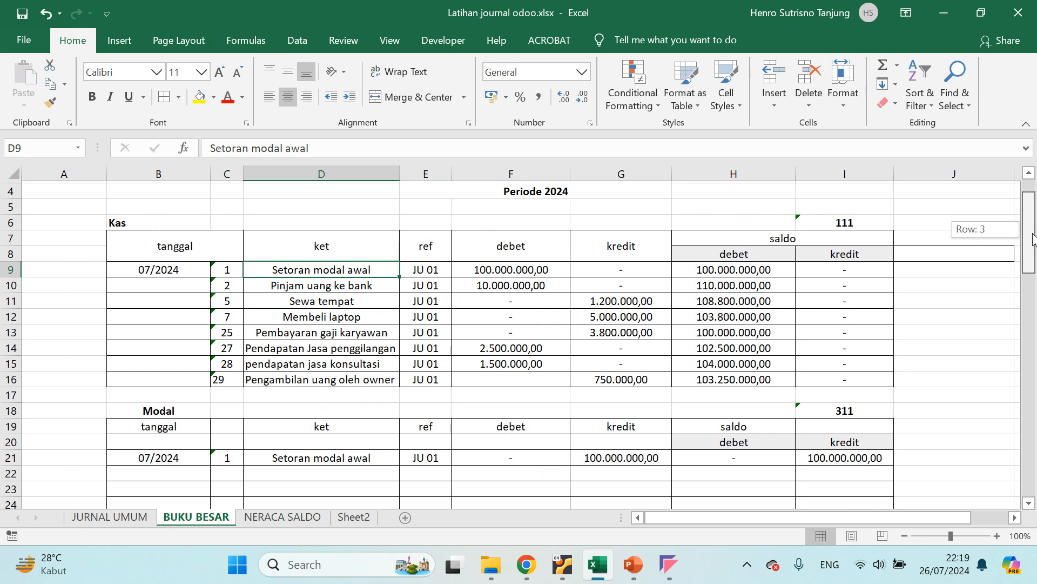
{"action": "scroll", "coordinate": [562, 291], "scroll_direction": "up", "scroll_amount": 1}
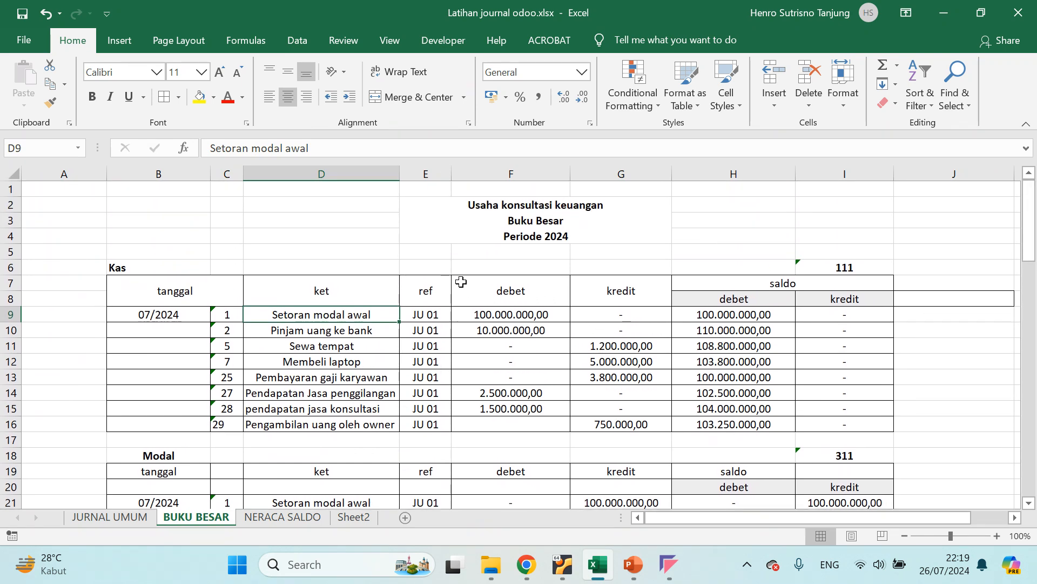
{"action": "left_click", "coordinate": [291, 516]}
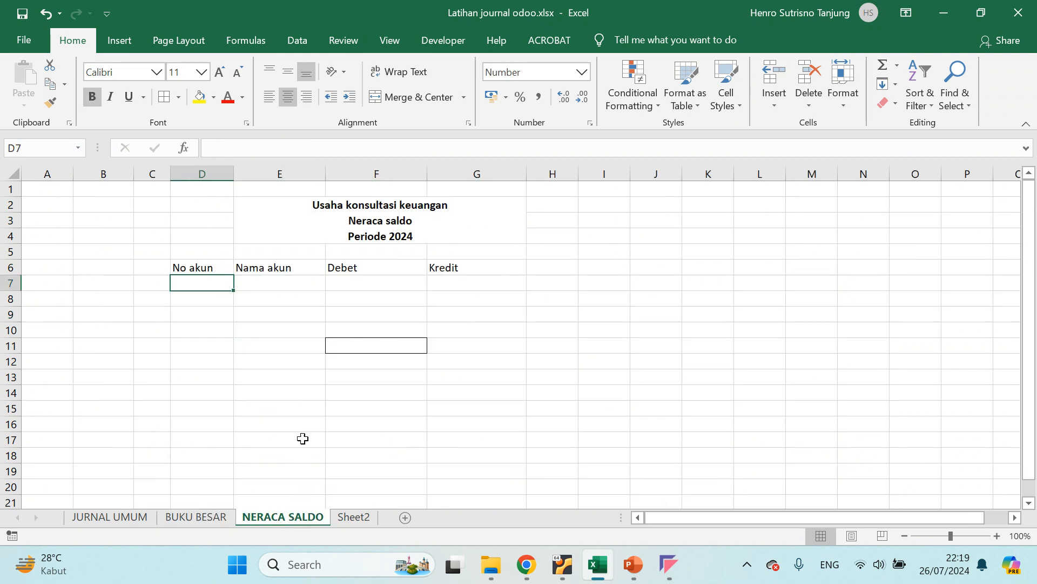
{"action": "left_click", "coordinate": [199, 518]}
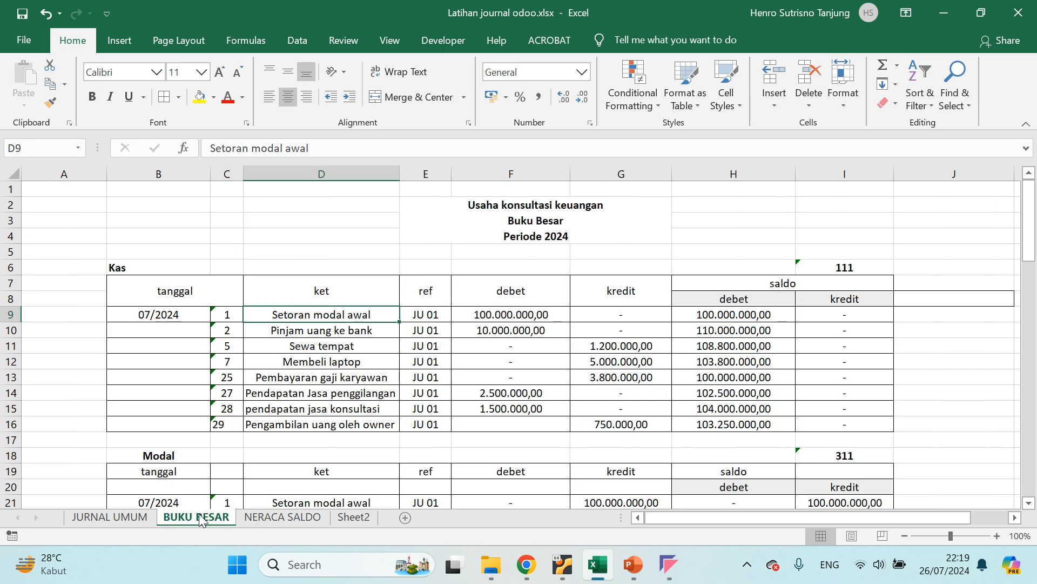
{"action": "left_click", "coordinate": [271, 517]}
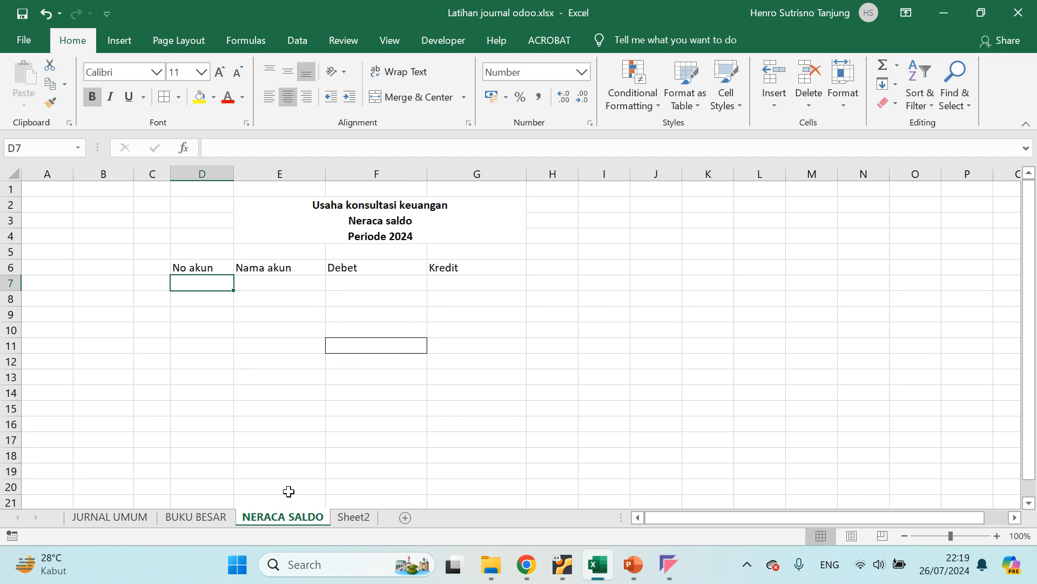
{"action": "left_click", "coordinate": [189, 520]}
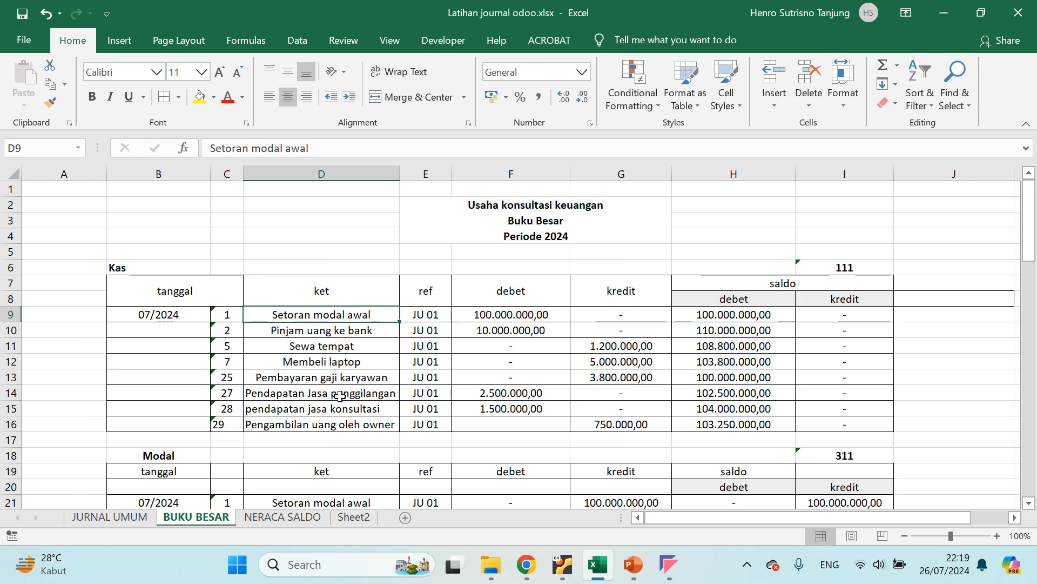
{"action": "left_click", "coordinate": [277, 522]}
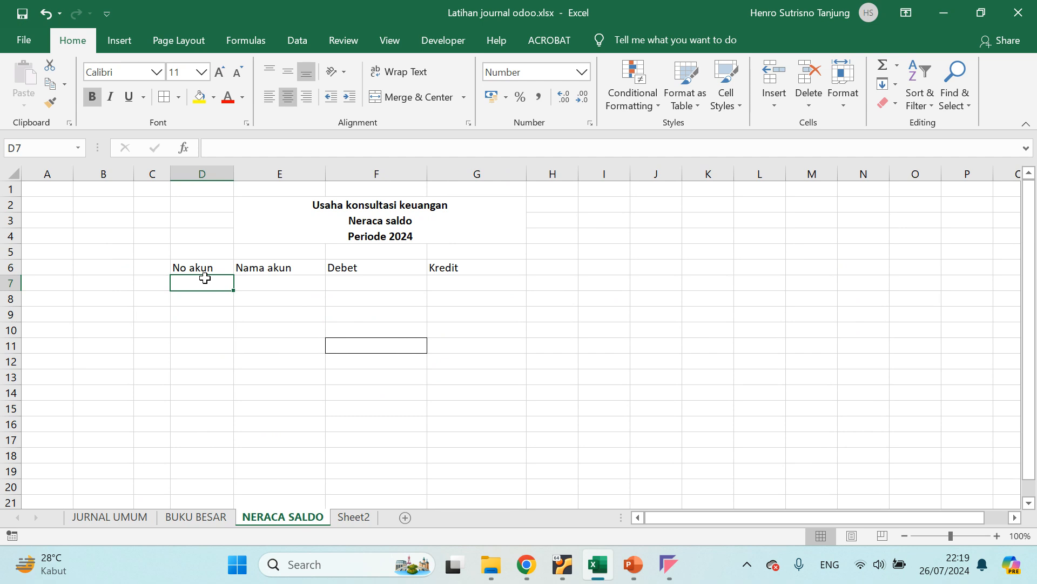
{"action": "left_click", "coordinate": [195, 517]}
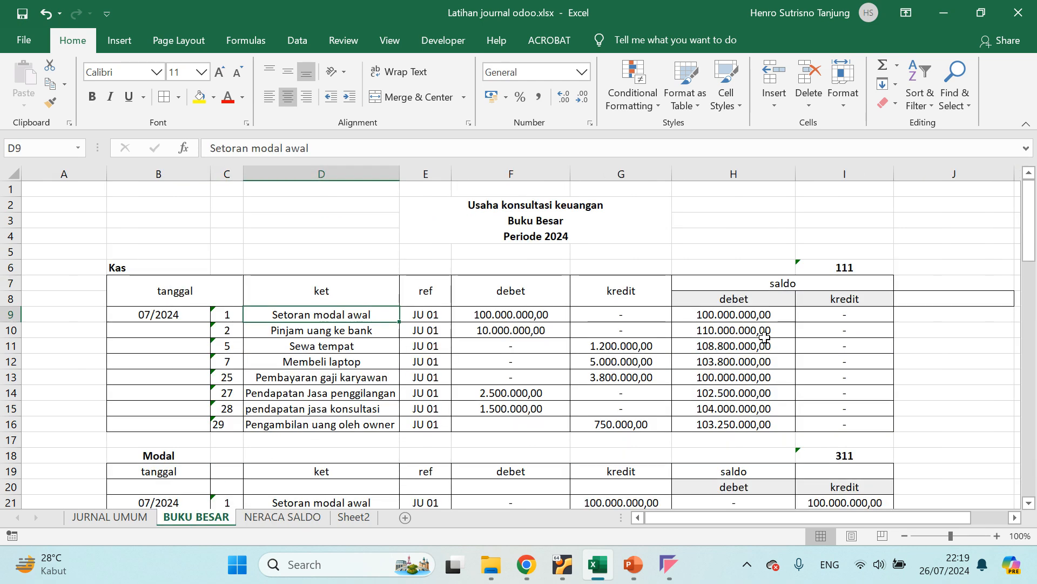
Examine the NERACA SALDO title block and its No akun, Nama akun, Debet and Kredit column headings.
{"action": "left_click", "coordinate": [268, 516]}
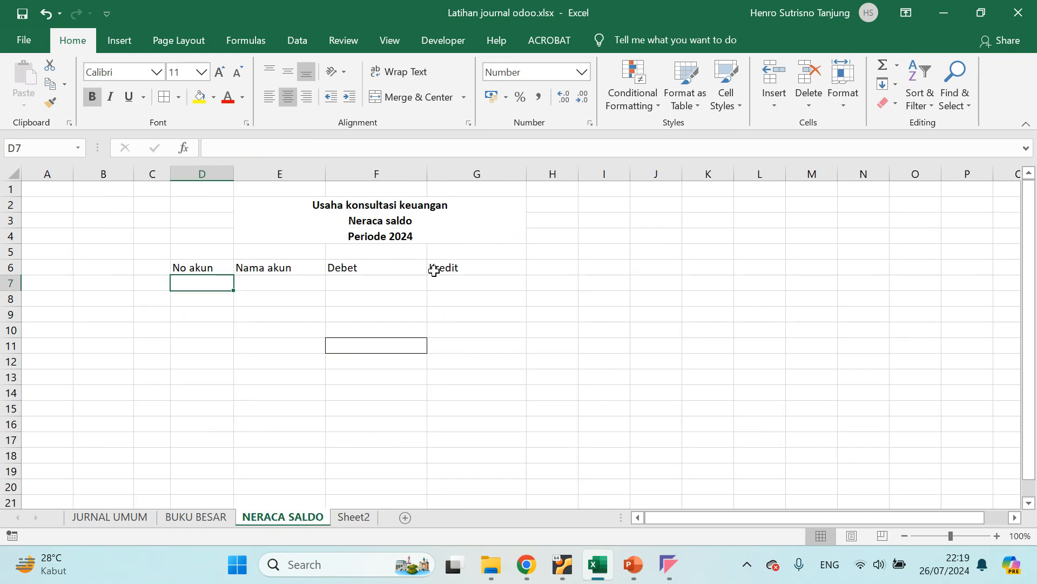
{"action": "left_click_drag", "start_coordinate": [178, 207], "coordinate": [413, 232]}
{"action": "left_click", "coordinate": [209, 268]}
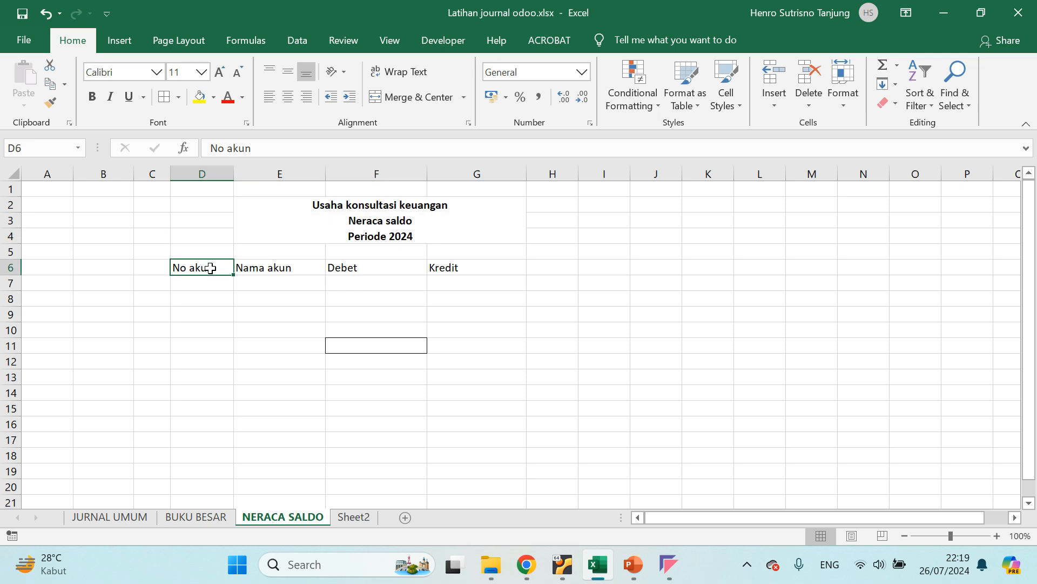
{"action": "left_click", "coordinate": [278, 270]}
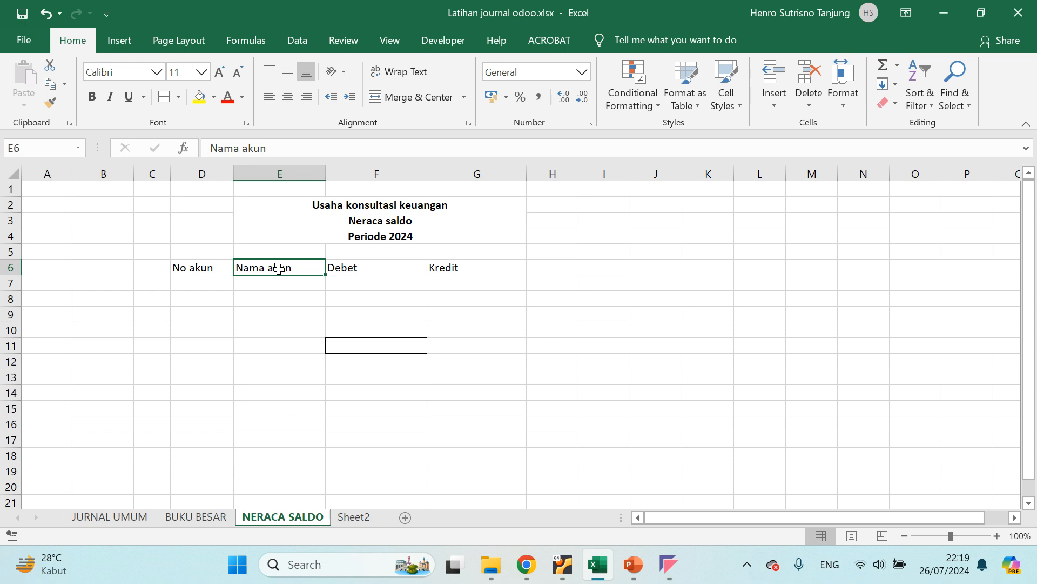
{"action": "left_click", "coordinate": [371, 268]}
{"action": "left_click", "coordinate": [470, 269]}
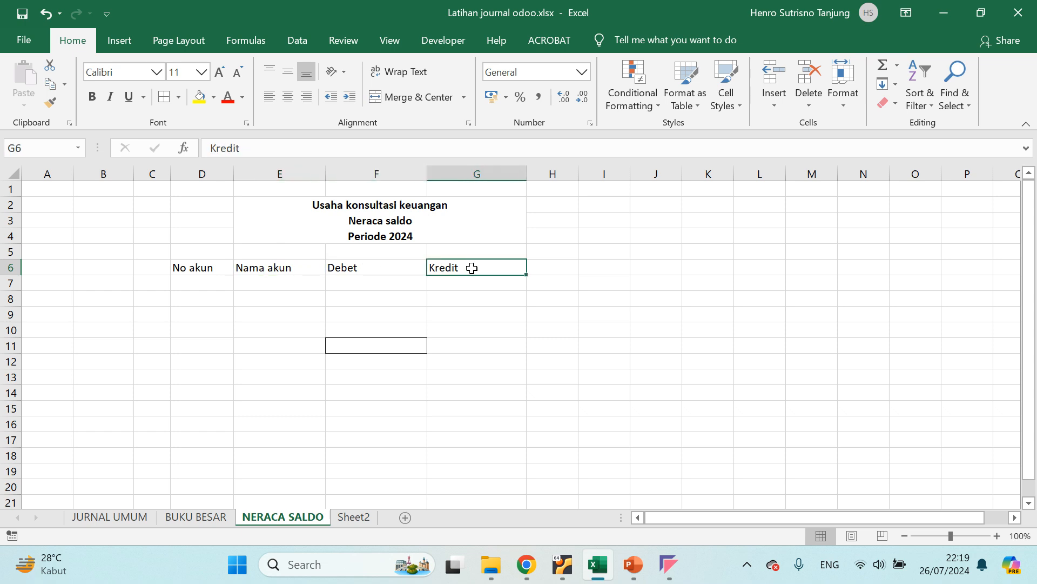
Copy the Kas account code 111 from BUKU BESAR into cell D7 under No akun on NERACA SALDO.
{"action": "left_click", "coordinate": [215, 284]}
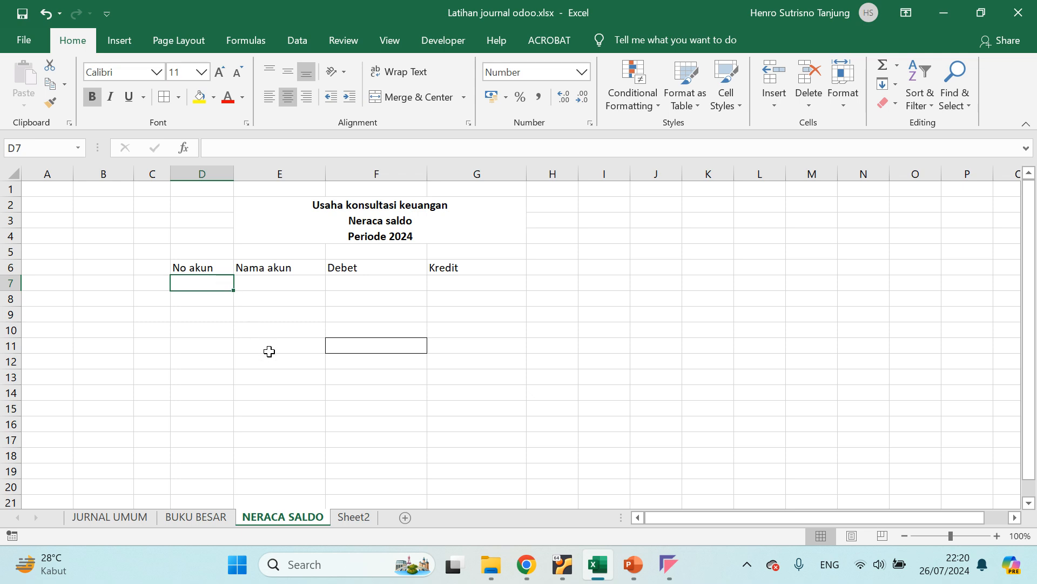
{"action": "left_click", "coordinate": [173, 516]}
{"action": "left_click", "coordinate": [132, 268]}
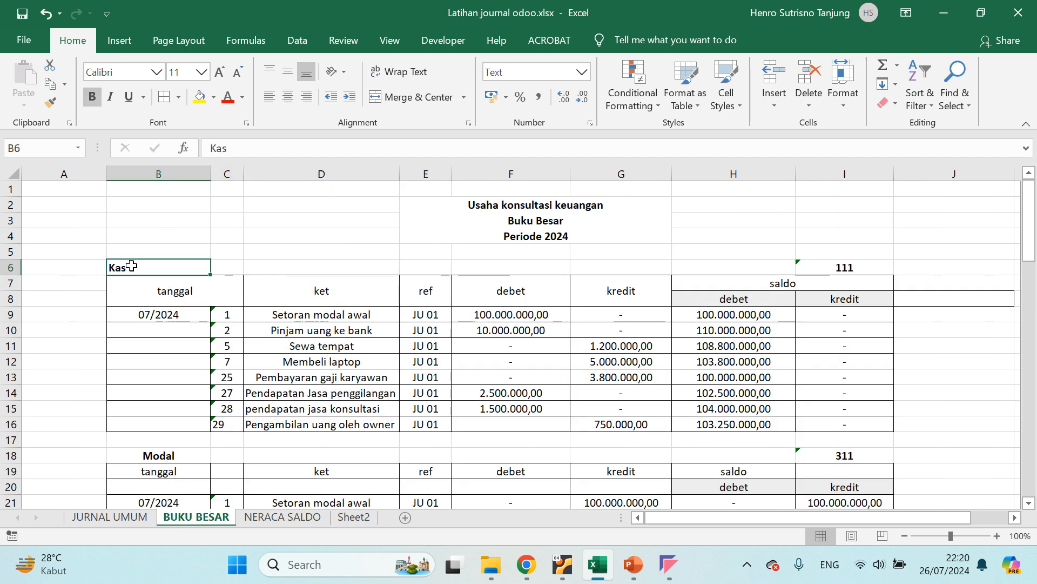
{"action": "left_click", "coordinate": [849, 265]}
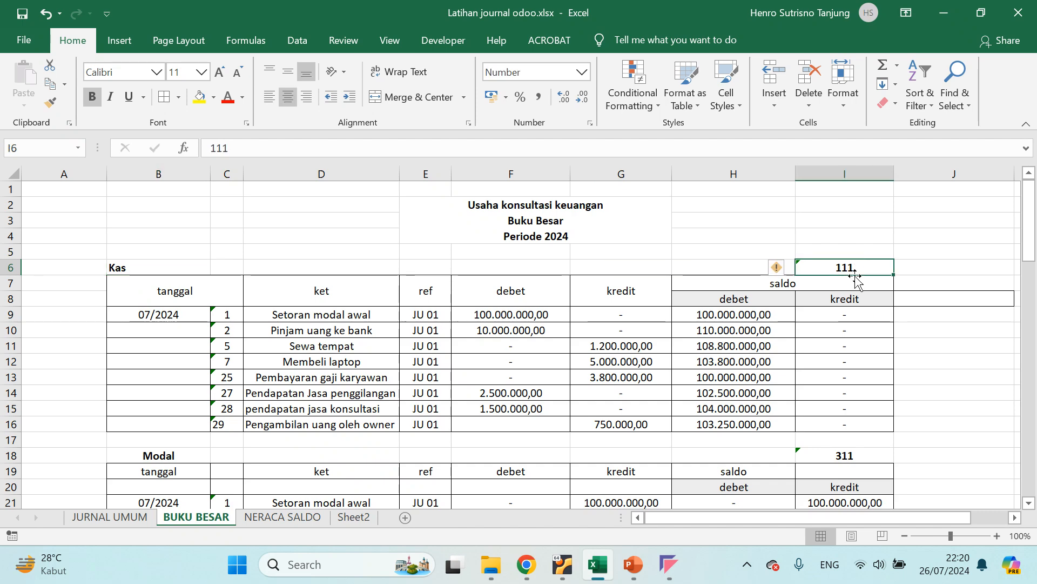
{"action": "left_click", "coordinate": [304, 516]}
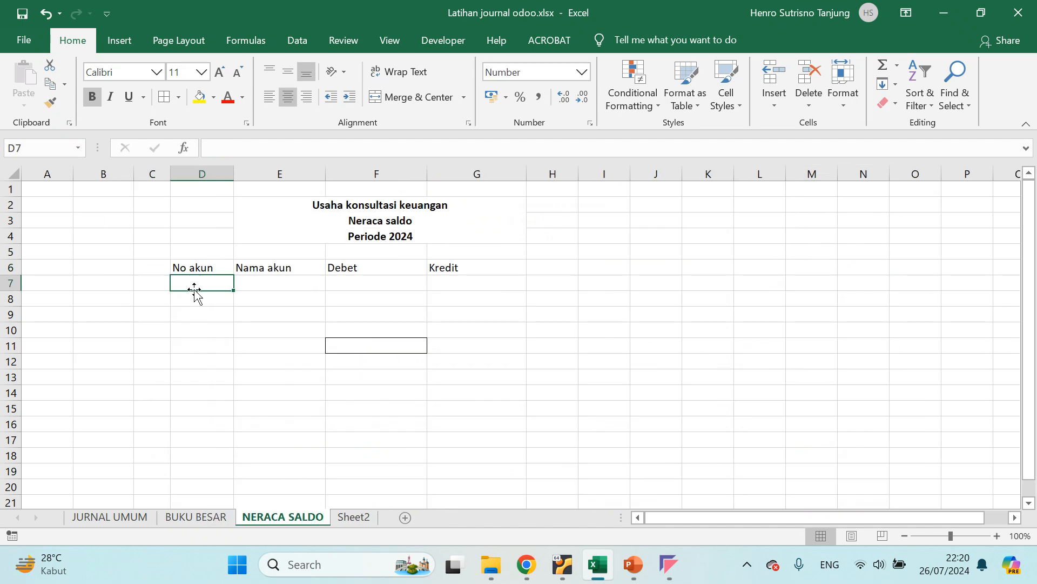
{"action": "key", "text": "alt+Tab"}
{"action": "key", "text": "alt+Tab"}
{"action": "left_click", "coordinate": [205, 516]}
{"action": "key", "text": "ctrl+c"}
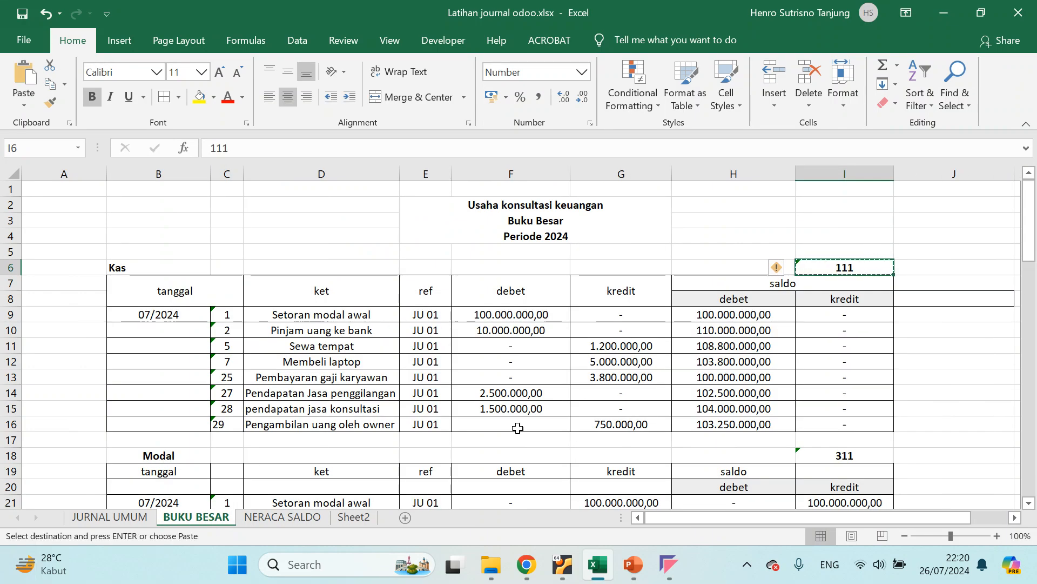
{"action": "left_click", "coordinate": [292, 518]}
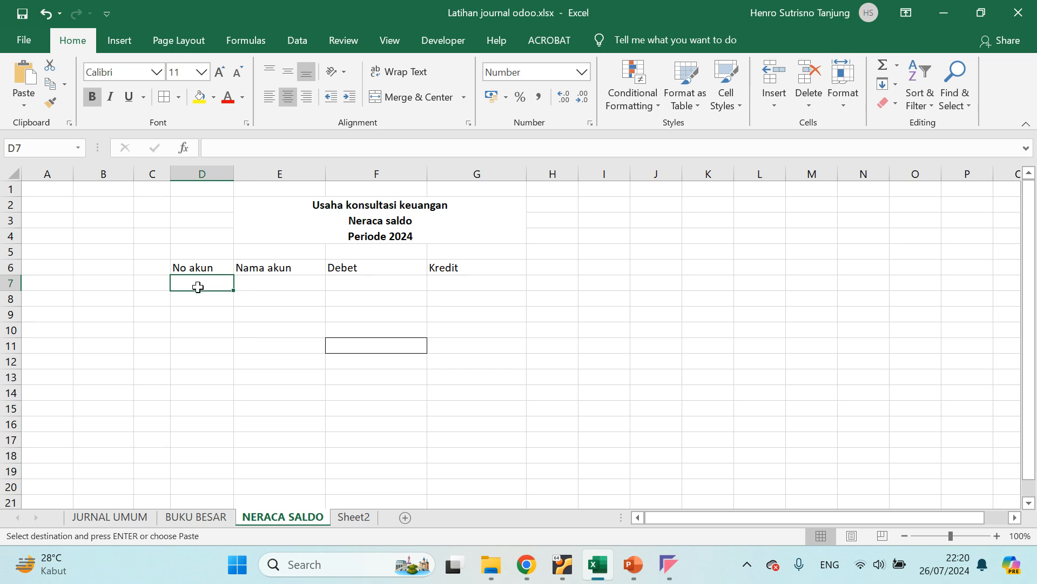
{"action": "key", "text": "ctrl+v"}
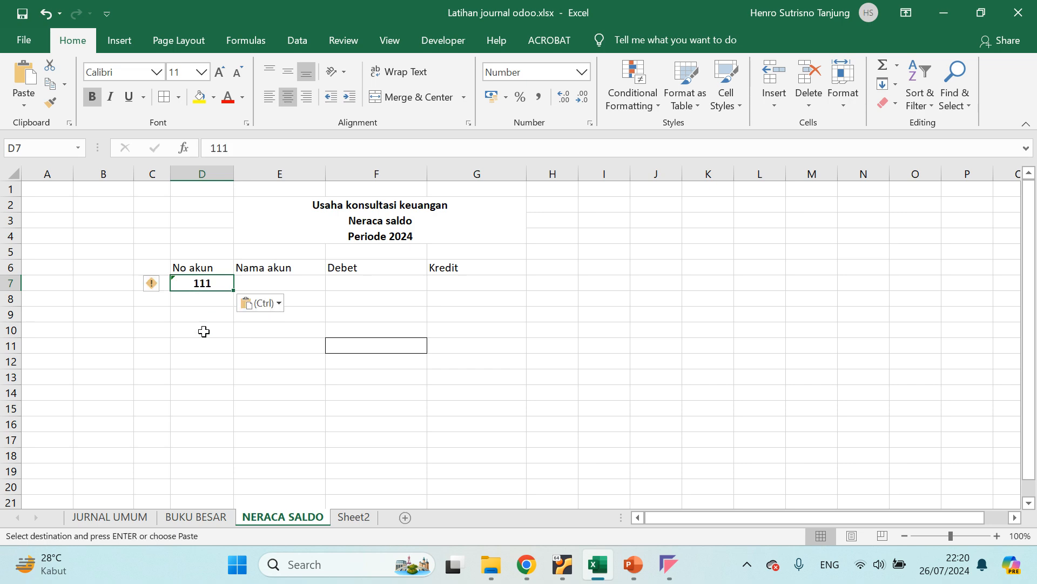
Copy the account name Kas from BUKU BESAR into cell E7 under Nama akun on NERACA SALDO.
{"action": "left_click", "coordinate": [204, 518]}
{"action": "left_click", "coordinate": [130, 249]}
{"action": "left_click", "coordinate": [135, 265]}
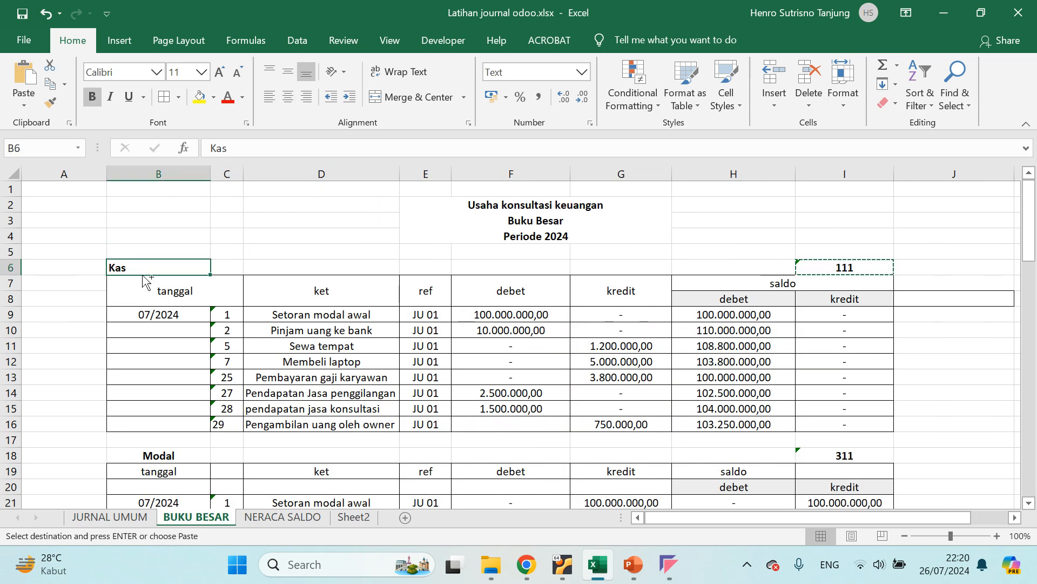
{"action": "left_click", "coordinate": [282, 517]}
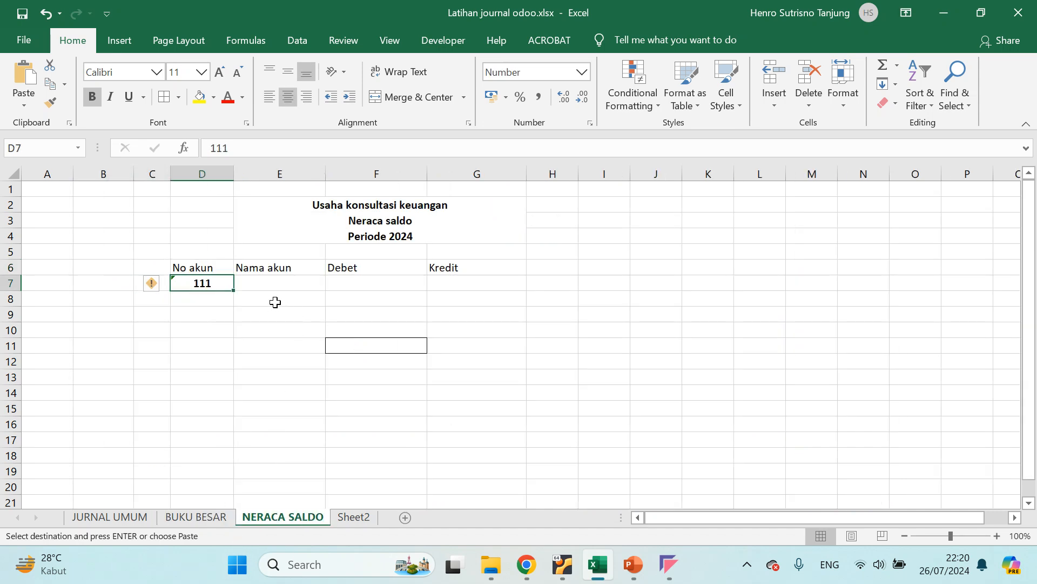
{"action": "left_click", "coordinate": [264, 282]}
{"action": "key", "text": "ctrl+v"}
Clear the copy selection on BUKU BESAR and examine the Kas ledger's debet, kredit and saldo columns.
{"action": "left_click", "coordinate": [204, 518]}
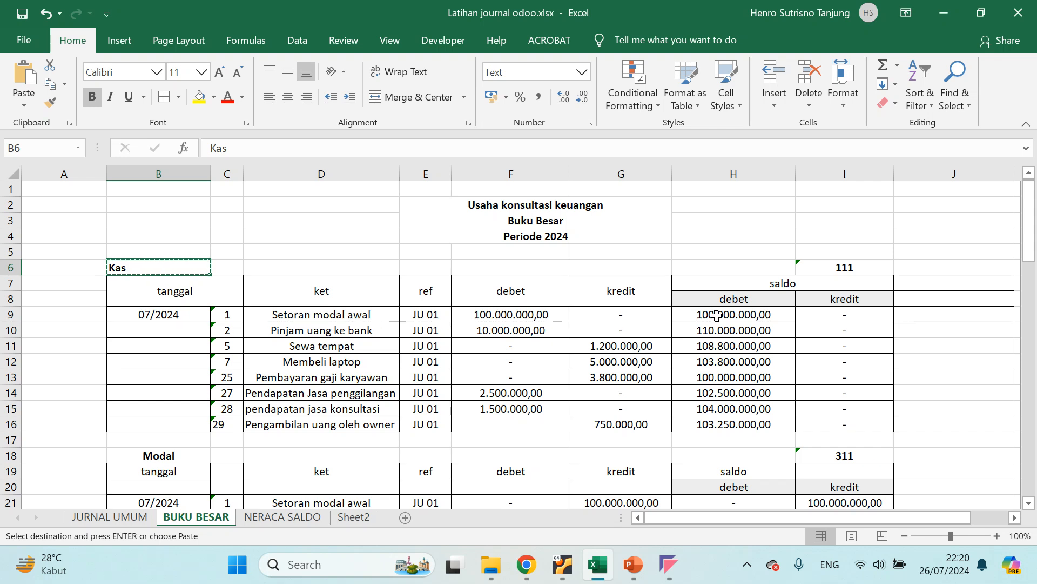
{"action": "key", "text": "Escape"}
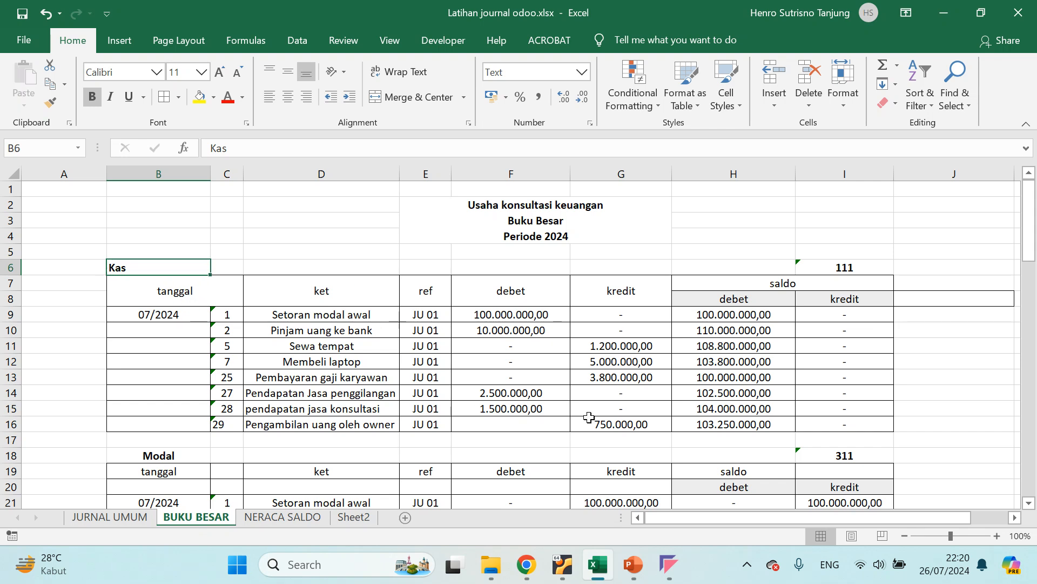
{"action": "left_click", "coordinate": [747, 424]}
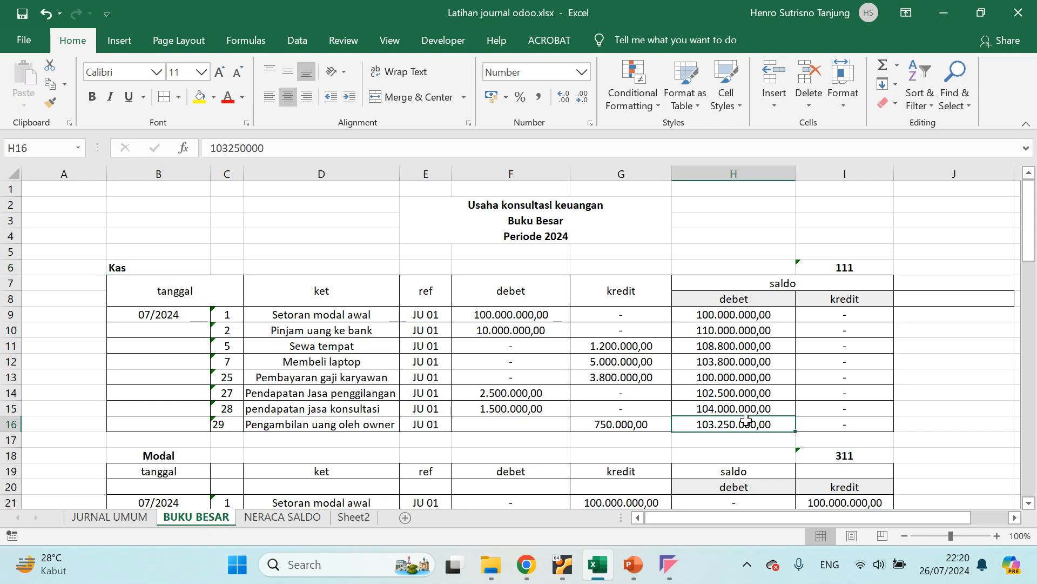
{"action": "left_click", "coordinate": [738, 174]}
{"action": "left_click", "coordinate": [733, 349]}
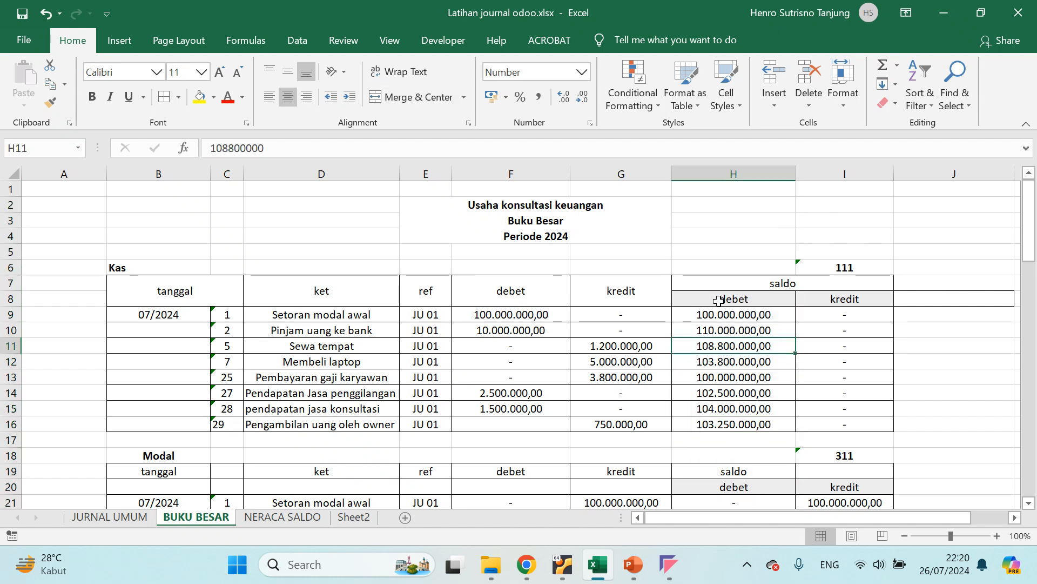
{"action": "left_click_drag", "start_coordinate": [724, 299], "coordinate": [725, 428]}
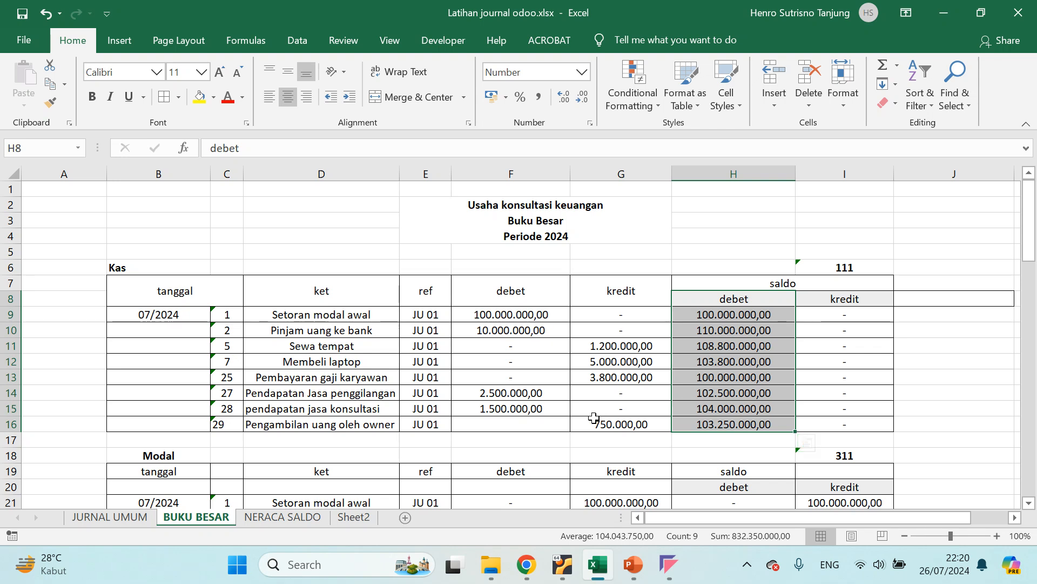
{"action": "left_click", "coordinate": [488, 317]}
{"action": "left_click_drag", "start_coordinate": [491, 292], "coordinate": [619, 424]}
Examine how the debet and kredit entries in rows 9 to 11 of the Kas ledger feed its running saldo.
{"action": "left_click", "coordinate": [532, 312]}
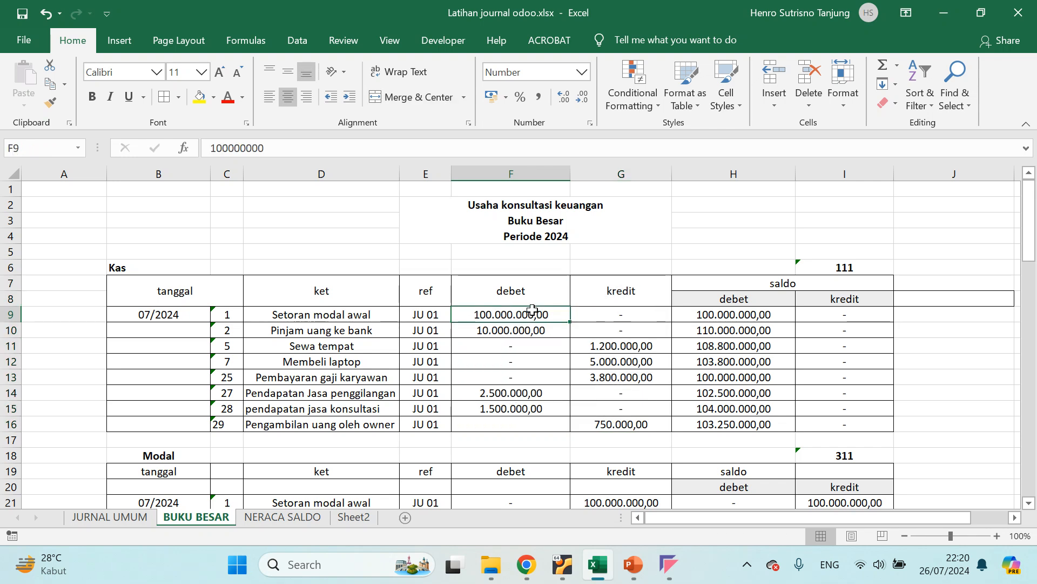
{"action": "left_click", "coordinate": [12, 314]}
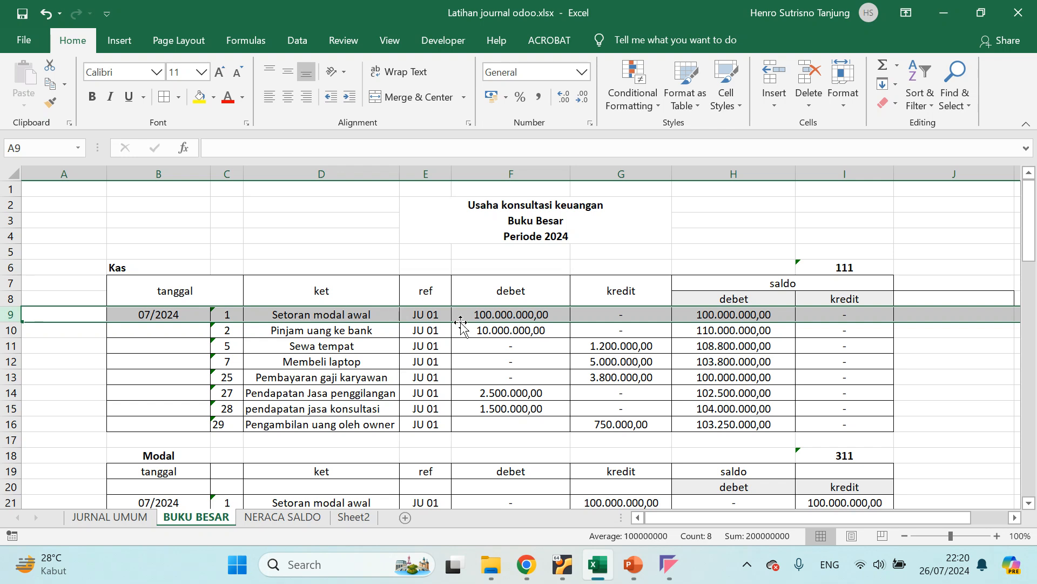
{"action": "left_click", "coordinate": [516, 315]}
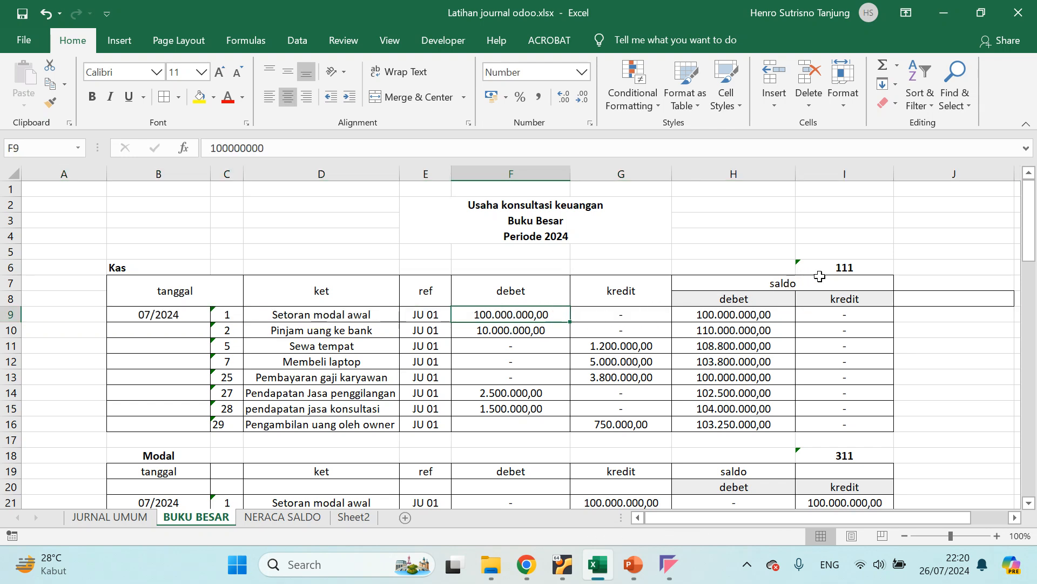
{"action": "left_click", "coordinate": [725, 318]}
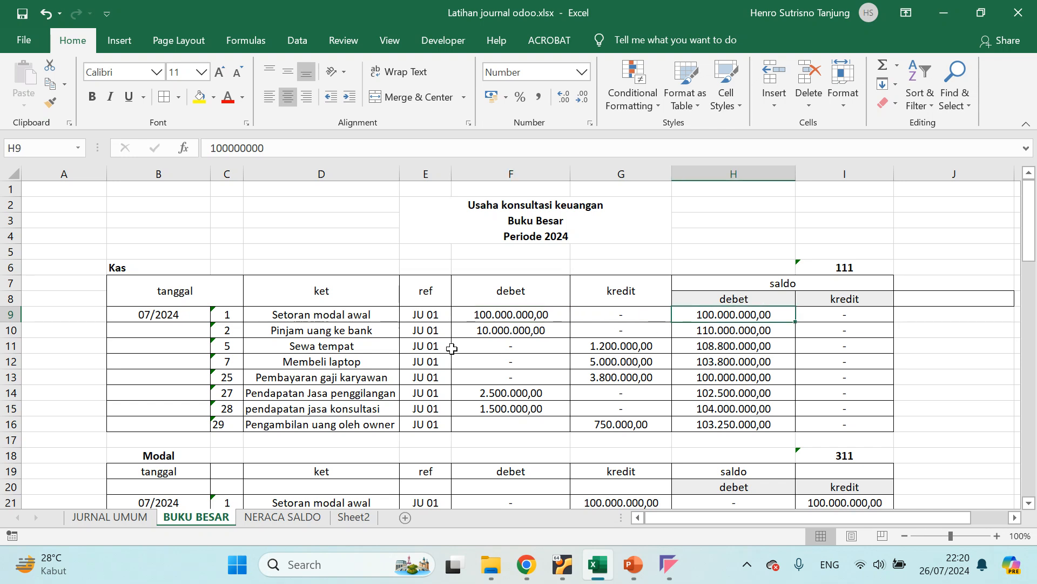
{"action": "left_click", "coordinate": [11, 330]}
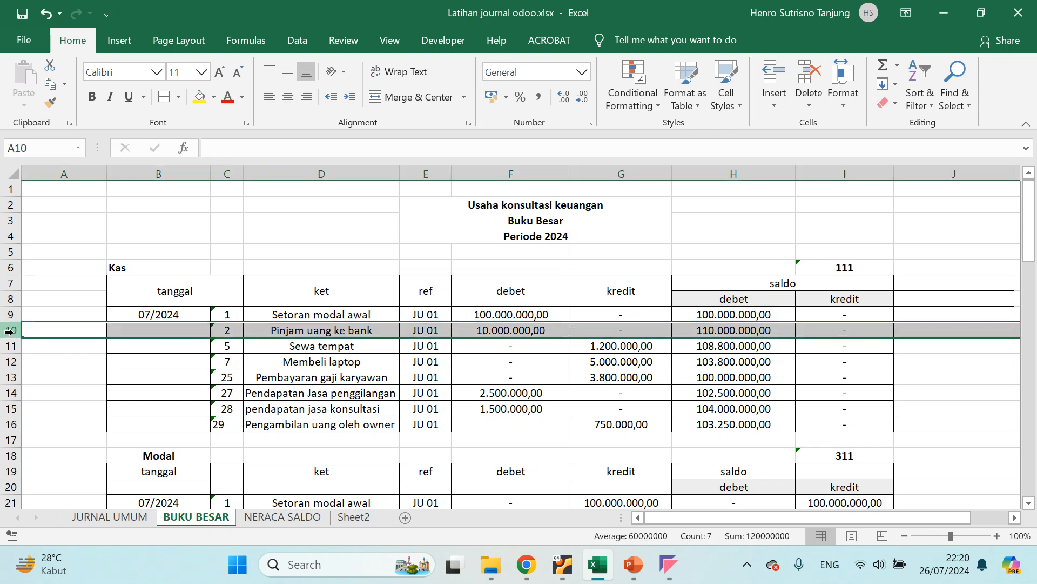
{"action": "left_click", "coordinate": [512, 332]}
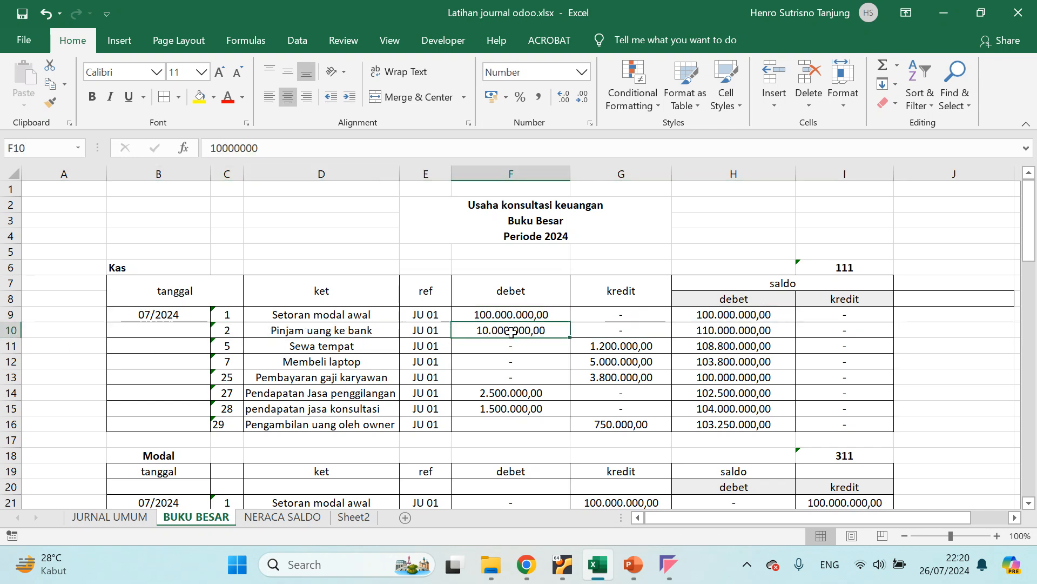
{"action": "left_click", "coordinate": [739, 331]}
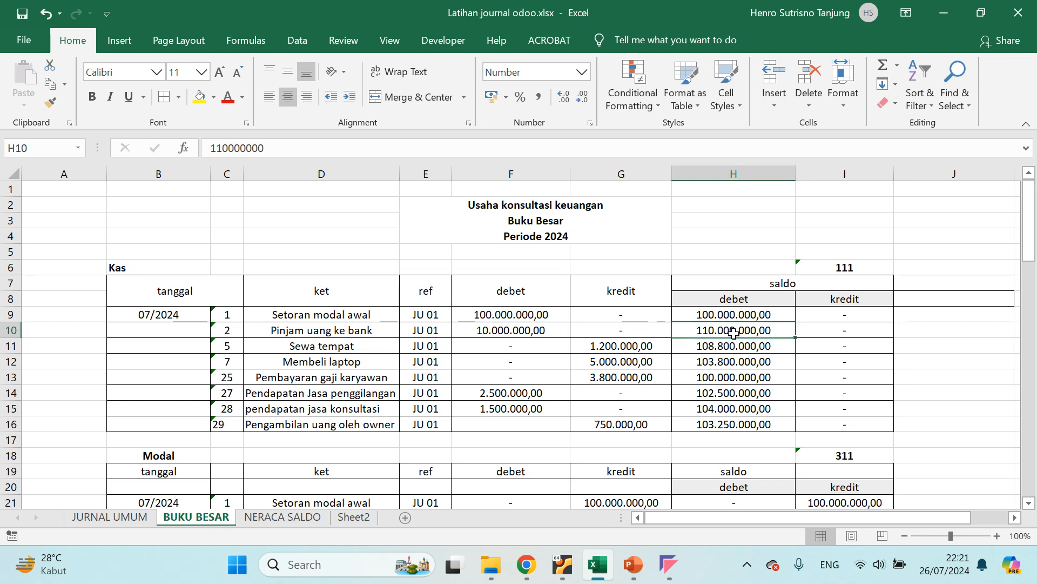
{"action": "left_click", "coordinate": [7, 346]}
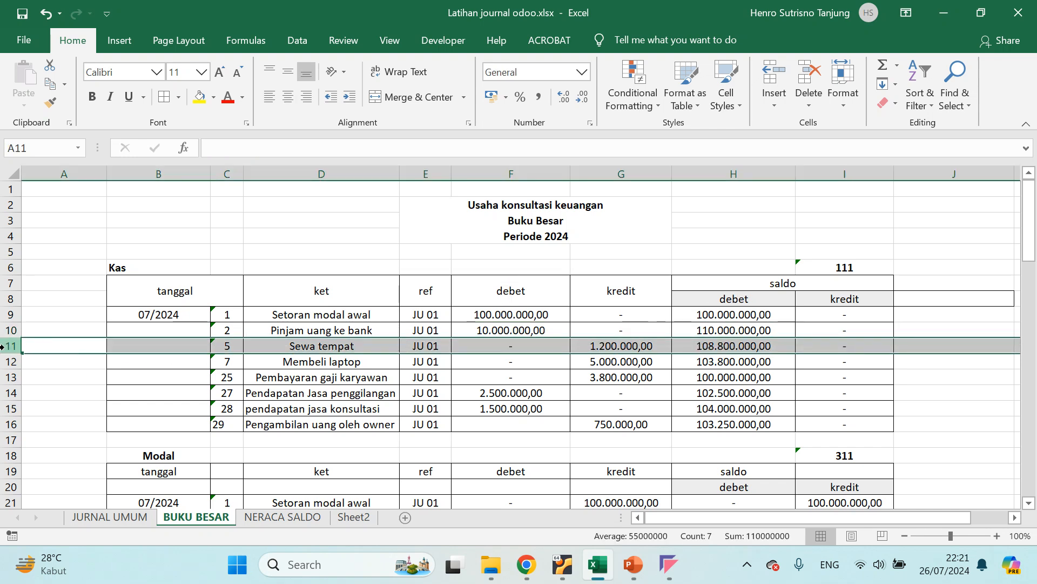
{"action": "left_click", "coordinate": [629, 347]}
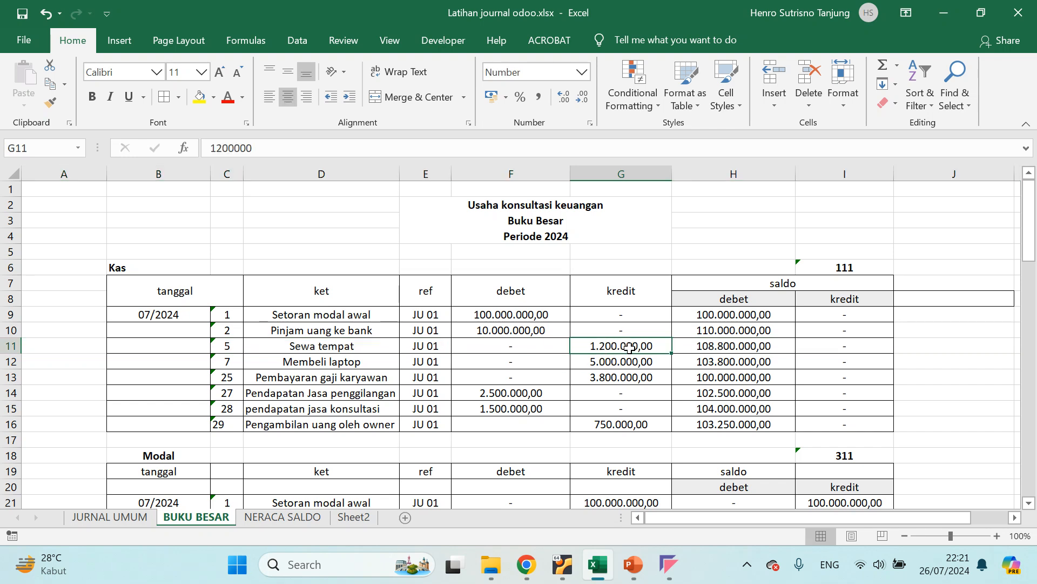
{"action": "left_click", "coordinate": [746, 341]}
{"action": "left_click", "coordinate": [732, 332]}
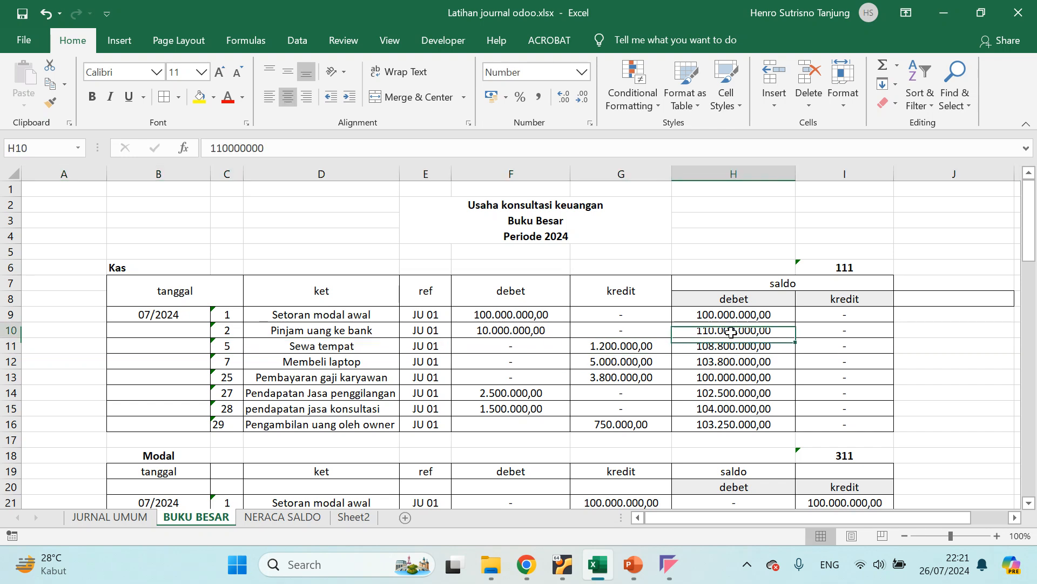
{"action": "left_click", "coordinate": [647, 348]}
{"action": "left_click", "coordinate": [710, 346]}
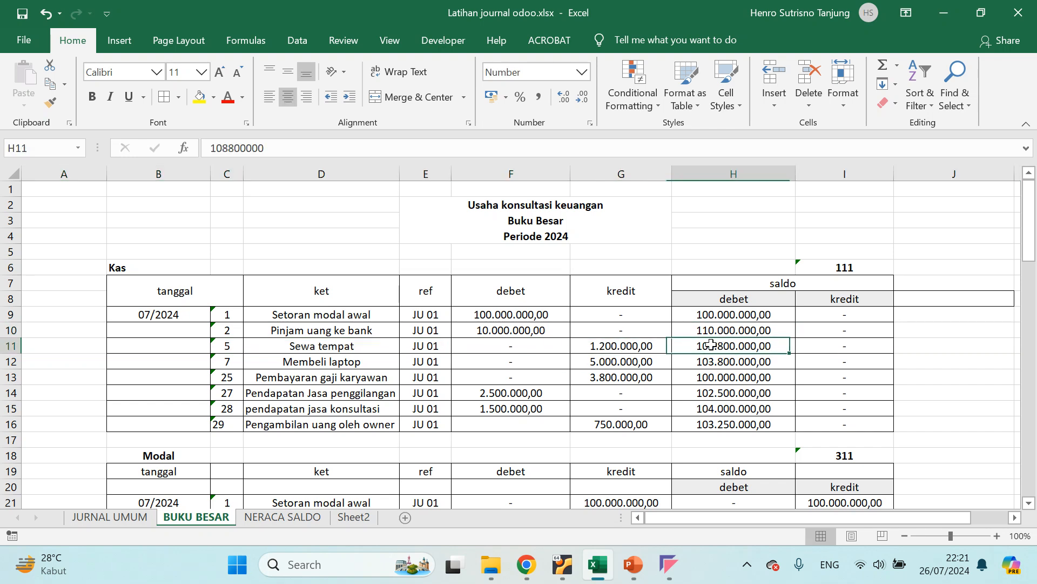
Copy the Kas ending balance 103.250.000,00 from H16 on BUKU BESAR into cell F7 under Debet on NERACA SALDO.
{"action": "left_click", "coordinate": [727, 426]}
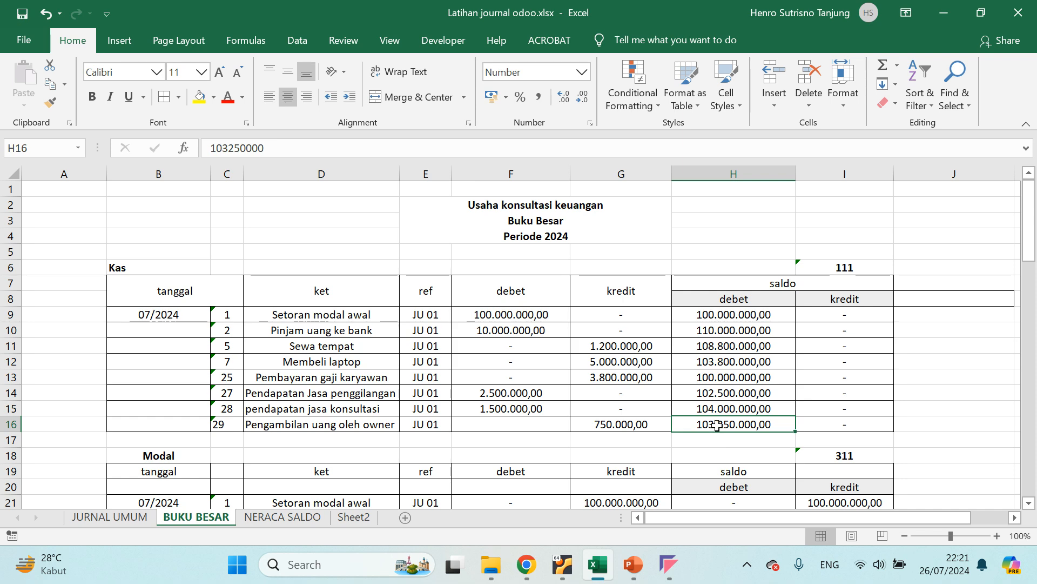
{"action": "key", "text": "ctrl+c"}
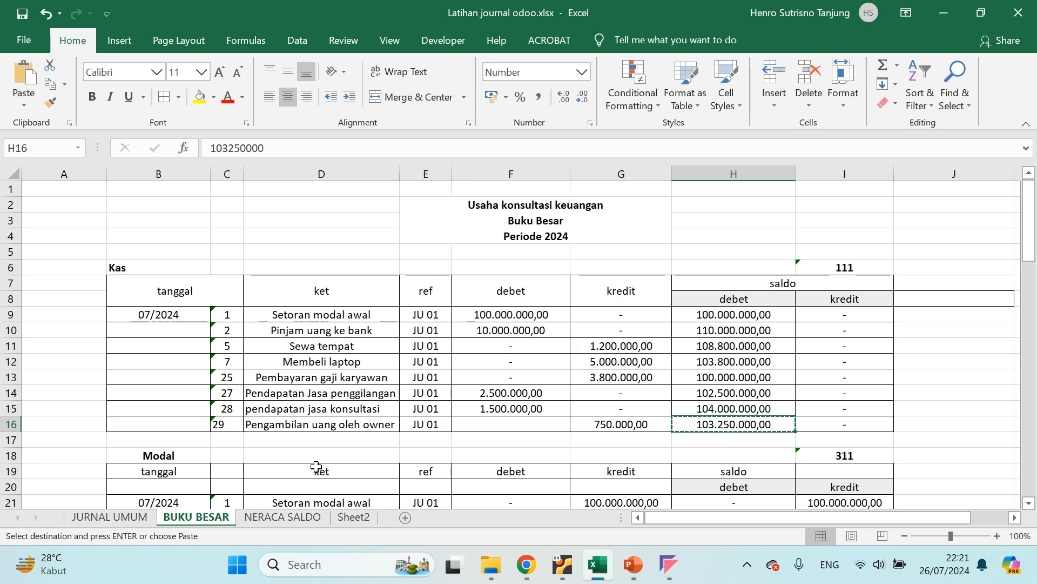
{"action": "left_click", "coordinate": [282, 517]}
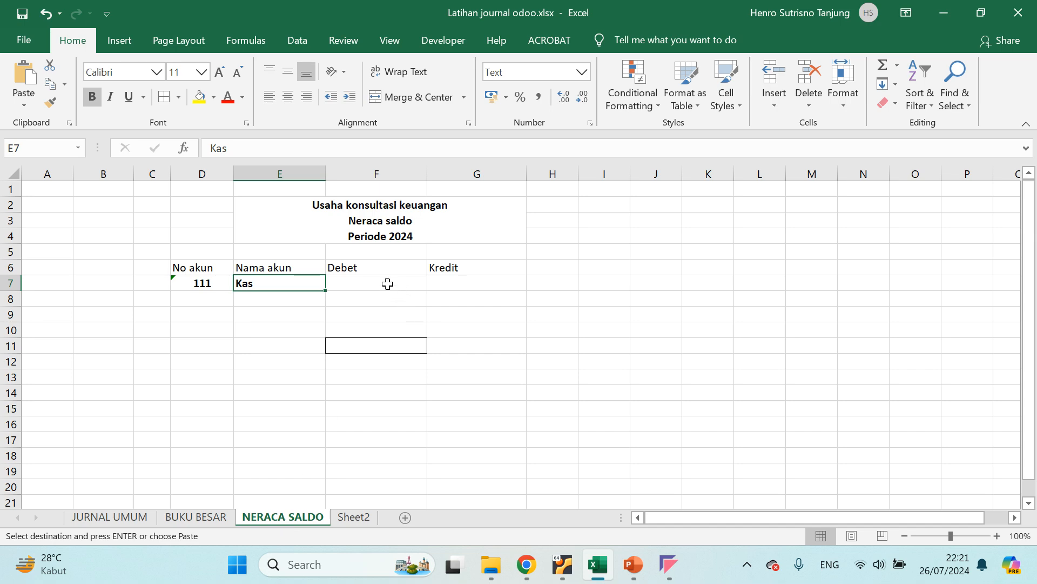
{"action": "left_click", "coordinate": [196, 517]}
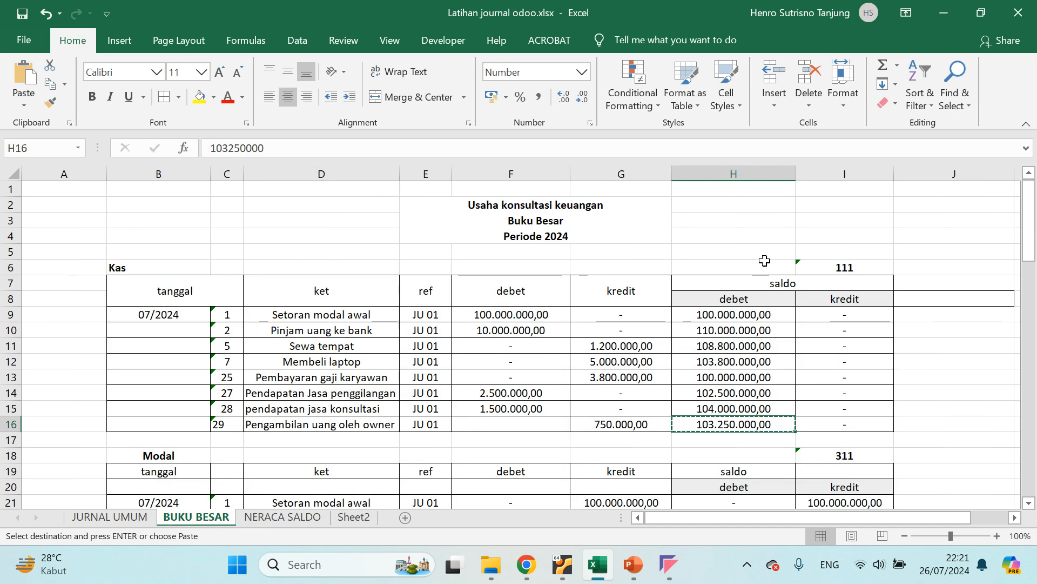
{"action": "left_click", "coordinate": [282, 517]}
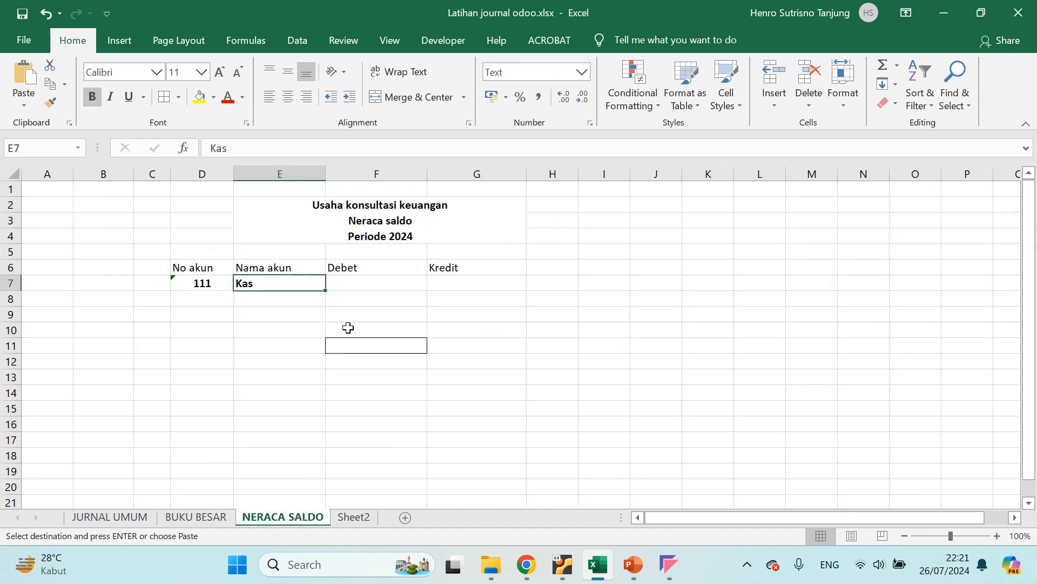
{"action": "left_click", "coordinate": [365, 290]}
{"action": "key", "text": "ctrl+v"}
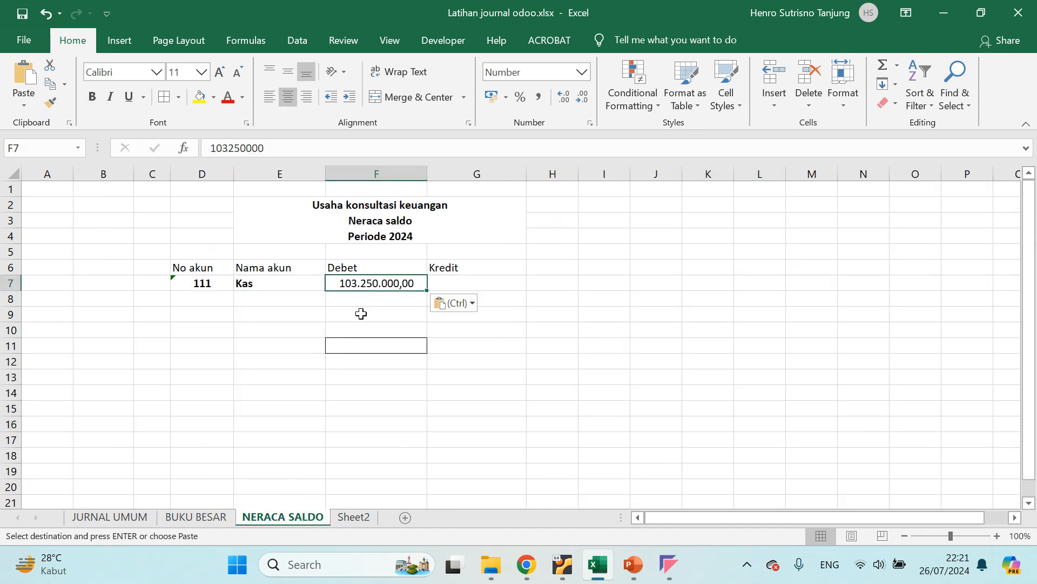
Enter a dash (-) in cell G7 under Kredit for the Kas account.
{"action": "left_click", "coordinate": [358, 311]}
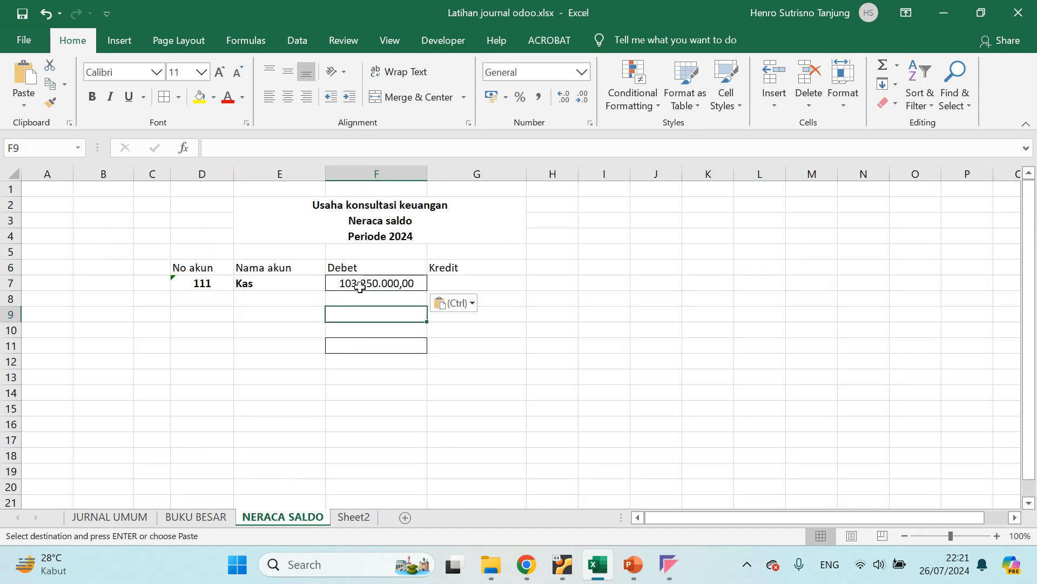
{"action": "left_click", "coordinate": [459, 285]}
{"action": "type", "text": "-"}
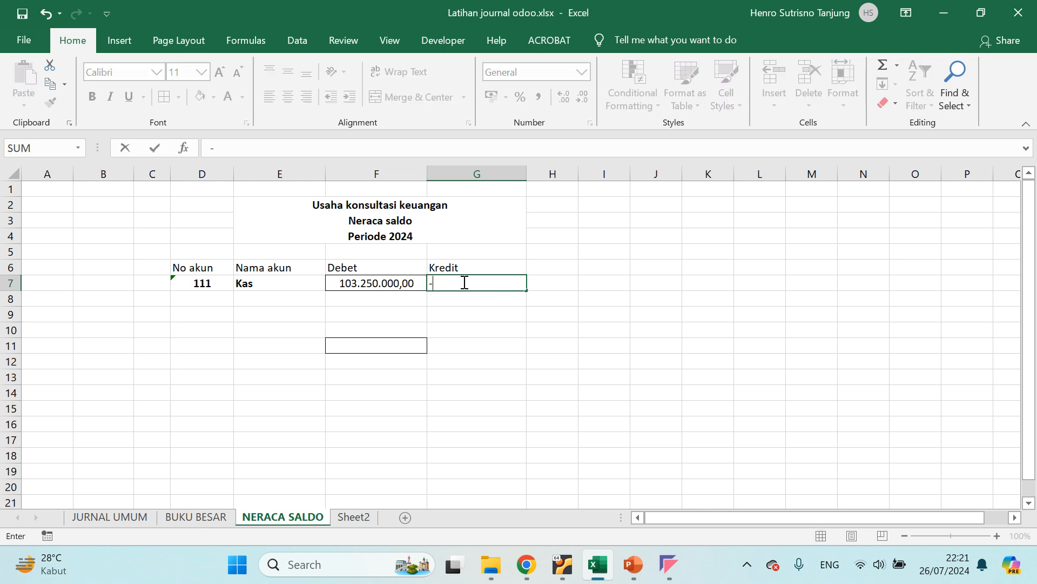
{"action": "key", "text": "Return"}
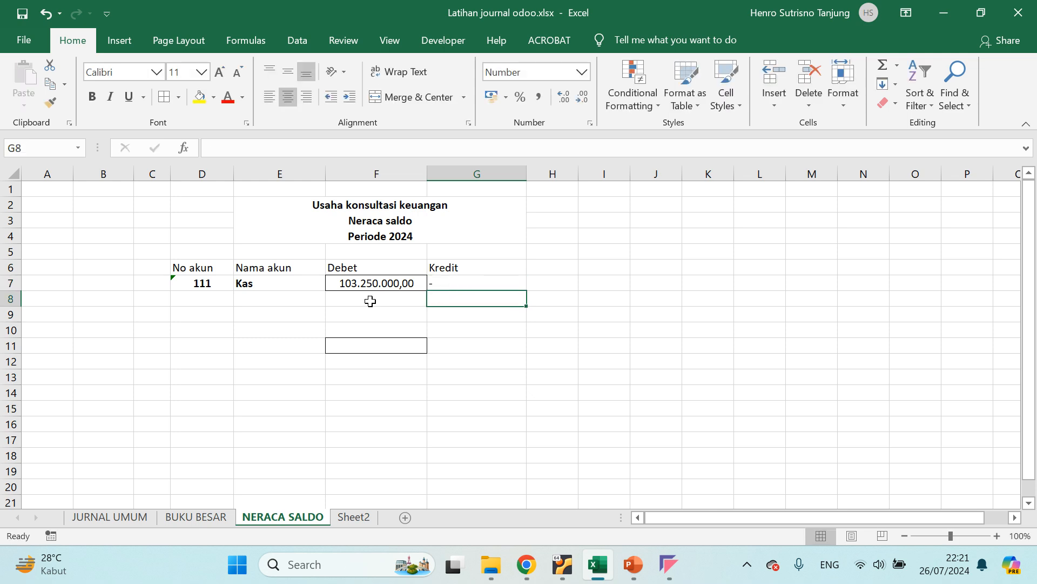
Center the Kredit cells G7 to G17 horizontally and select the empty No akun cell D8.
{"action": "left_click", "coordinate": [500, 282]}
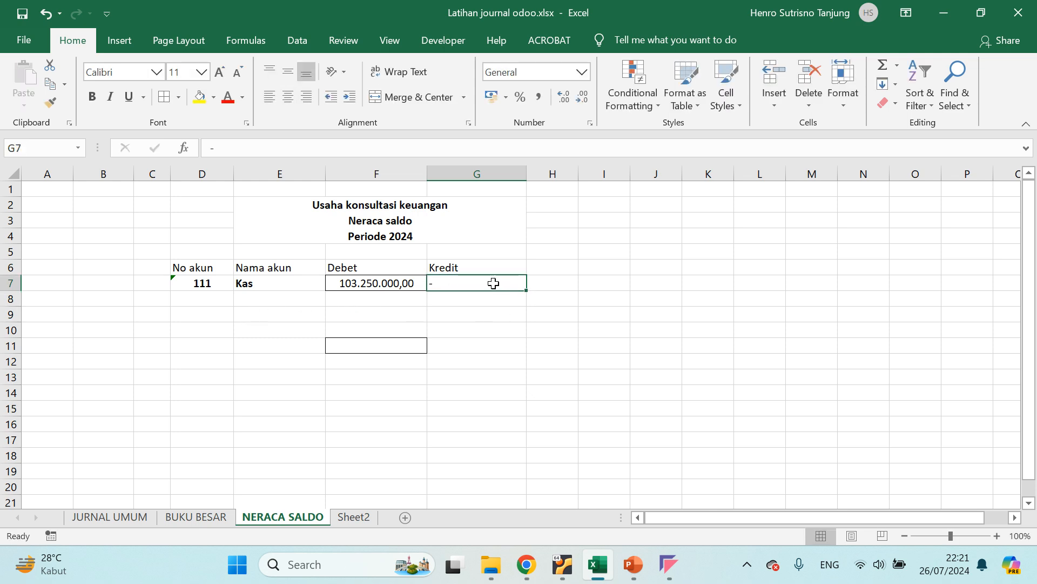
{"action": "left_click", "coordinate": [201, 298]}
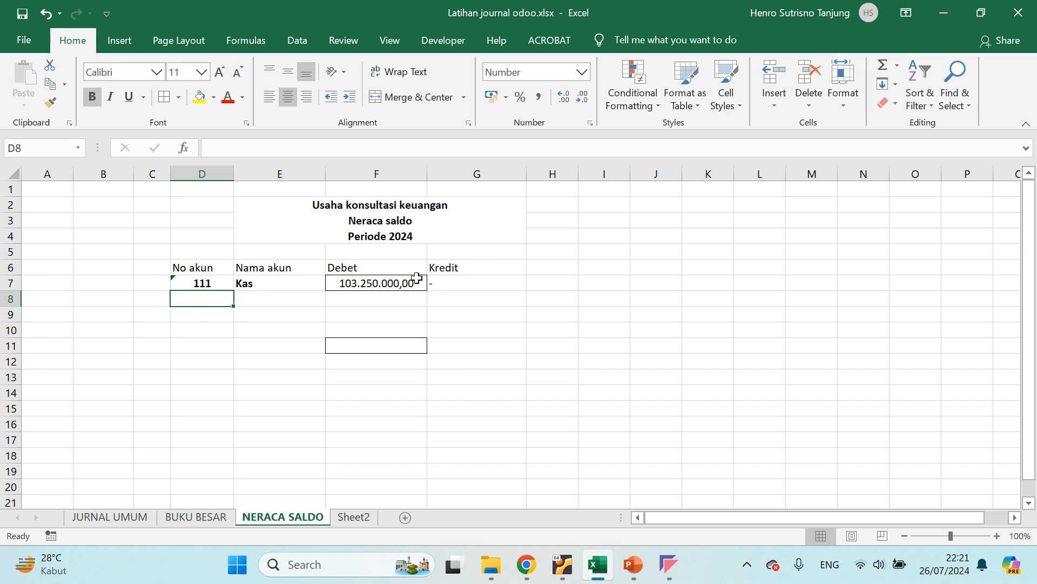
{"action": "left_click_drag", "start_coordinate": [510, 280], "coordinate": [509, 441]}
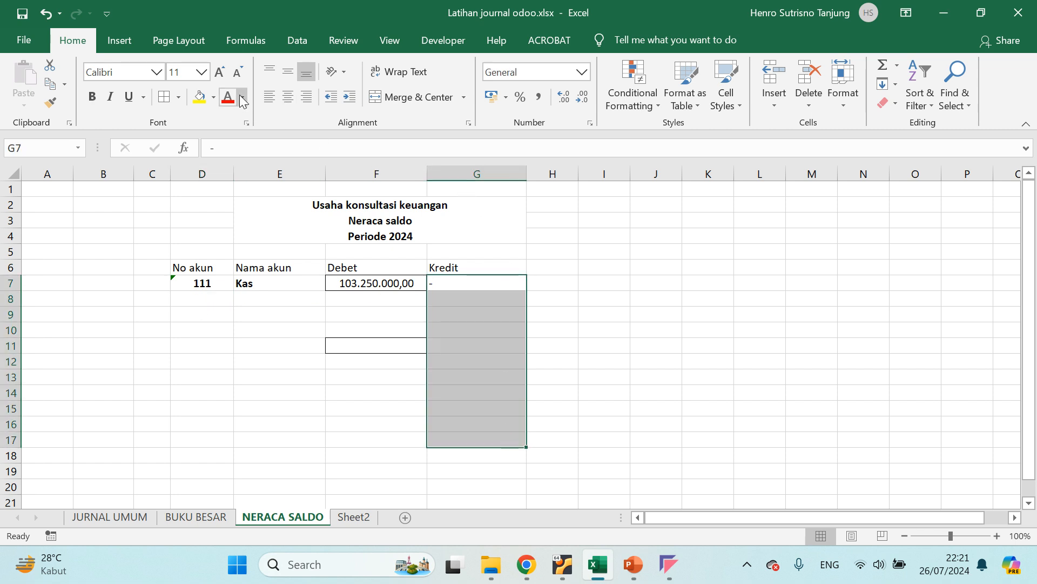
{"action": "left_click", "coordinate": [284, 101]}
{"action": "left_click", "coordinate": [374, 285]}
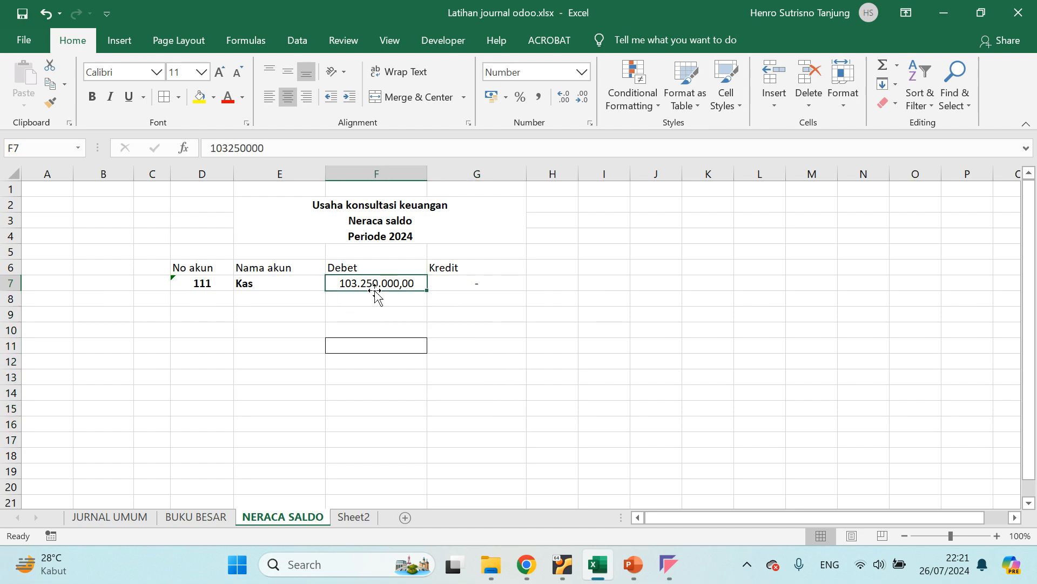
{"action": "left_click", "coordinate": [210, 304]}
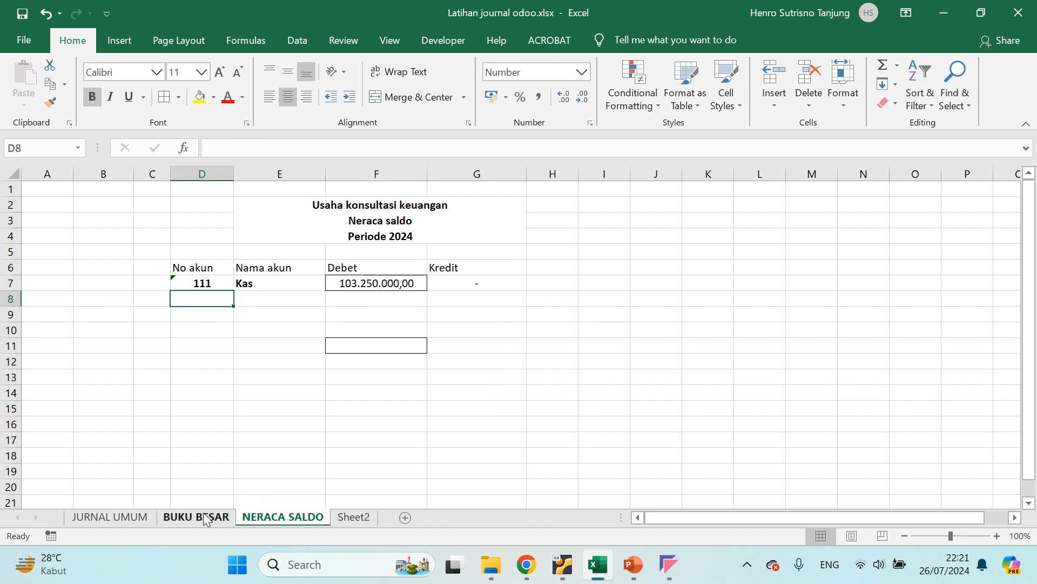
{"action": "left_click", "coordinate": [224, 516]}
{"action": "scroll", "coordinate": [154, 383], "scroll_direction": "down", "scroll_amount": 2}
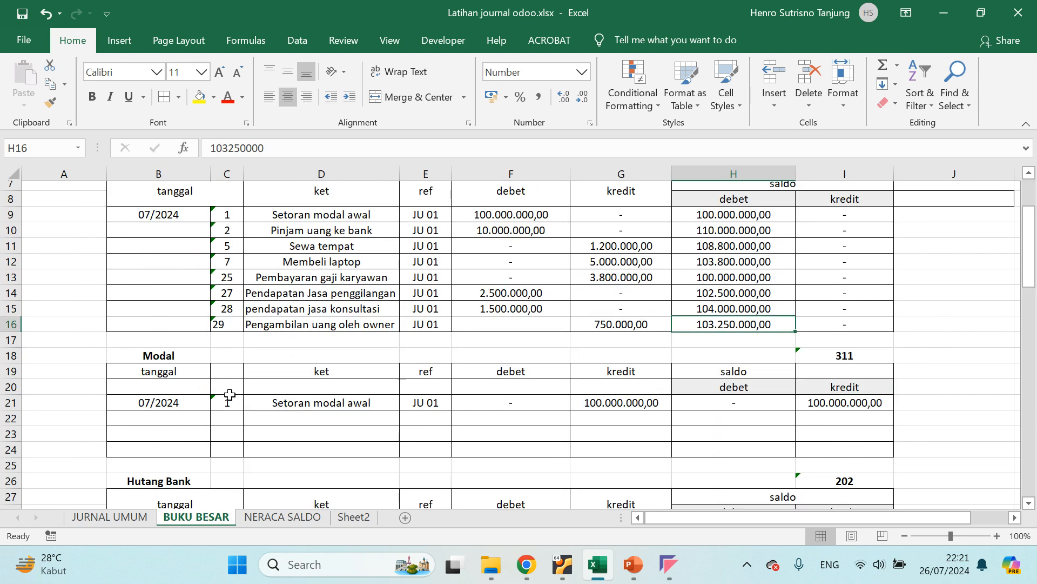
{"action": "left_click", "coordinate": [173, 345]}
{"action": "key", "text": "ctrl+c"}
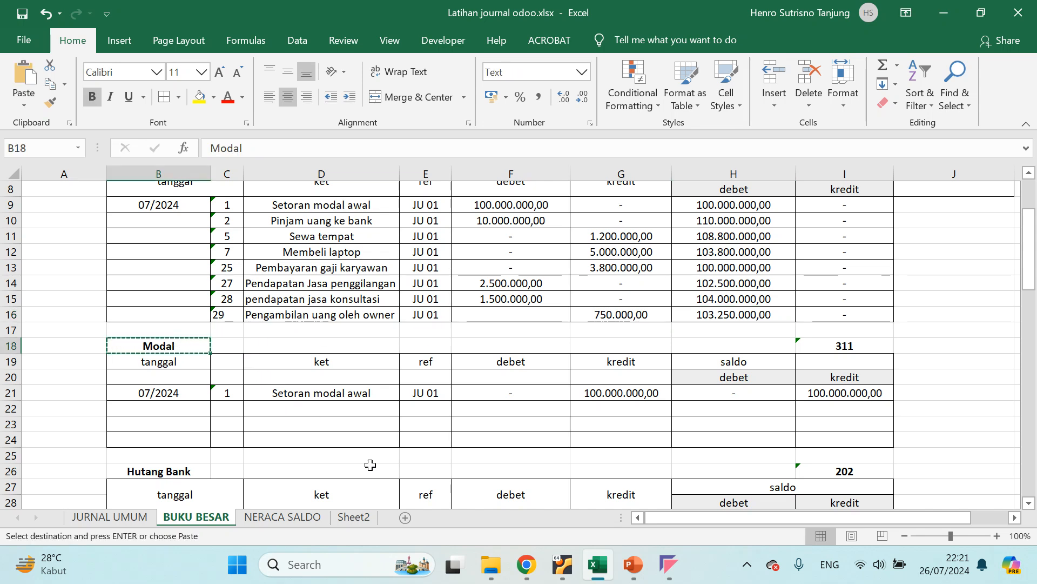
{"action": "left_click", "coordinate": [286, 517]}
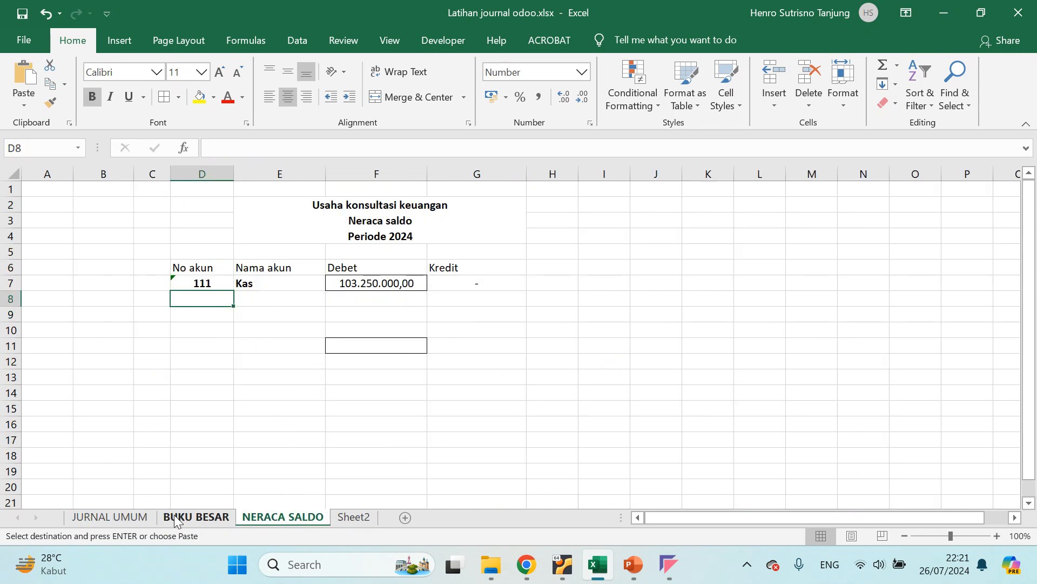
Copy the Modal account code 311 from I18 on BUKU BESAR into cell D8 under No akun on NERACA SALDO.
{"action": "left_click", "coordinate": [196, 517]}
{"action": "left_click", "coordinate": [869, 342]}
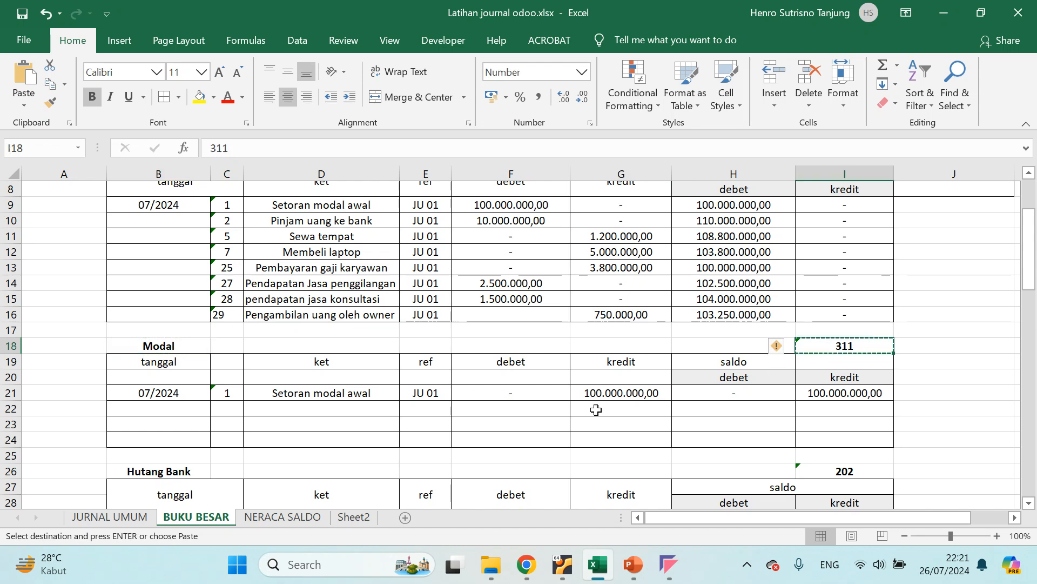
{"action": "left_click", "coordinate": [282, 517]}
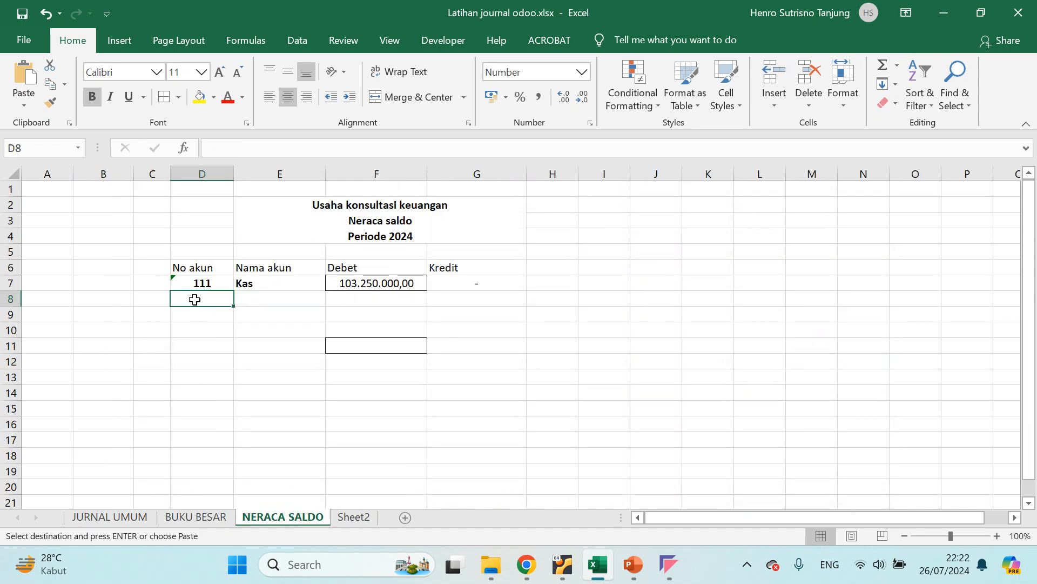
{"action": "key", "text": "ctrl+v"}
Copy the Hutang Bank account code 202 from I26 on BUKU BESAR into cell D8 under No akun on NERACA SALDO.
{"action": "left_click", "coordinate": [204, 517]}
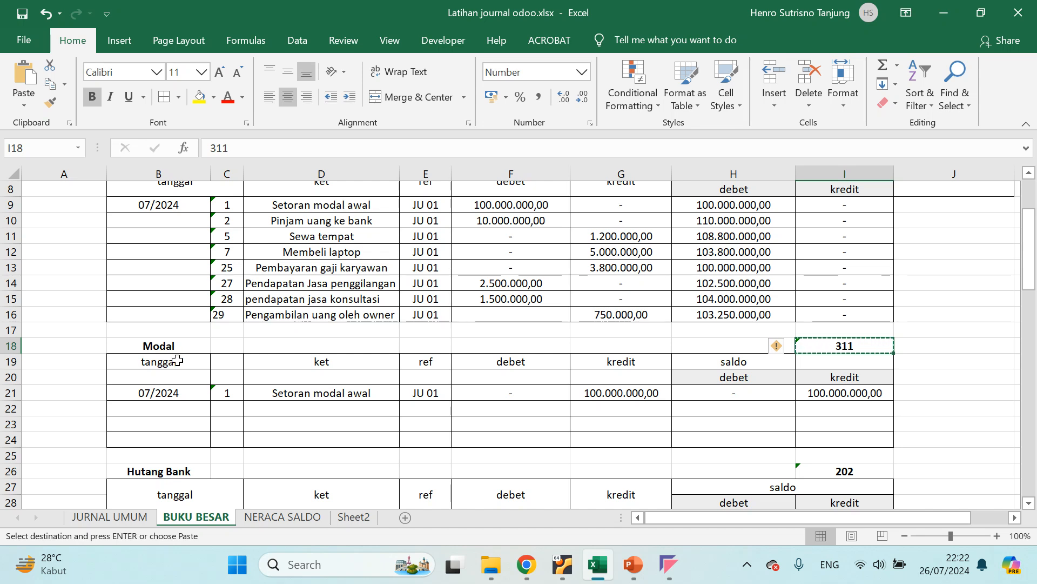
{"action": "scroll", "coordinate": [178, 355], "scroll_direction": "down", "scroll_amount": 2}
{"action": "left_click", "coordinate": [157, 239]}
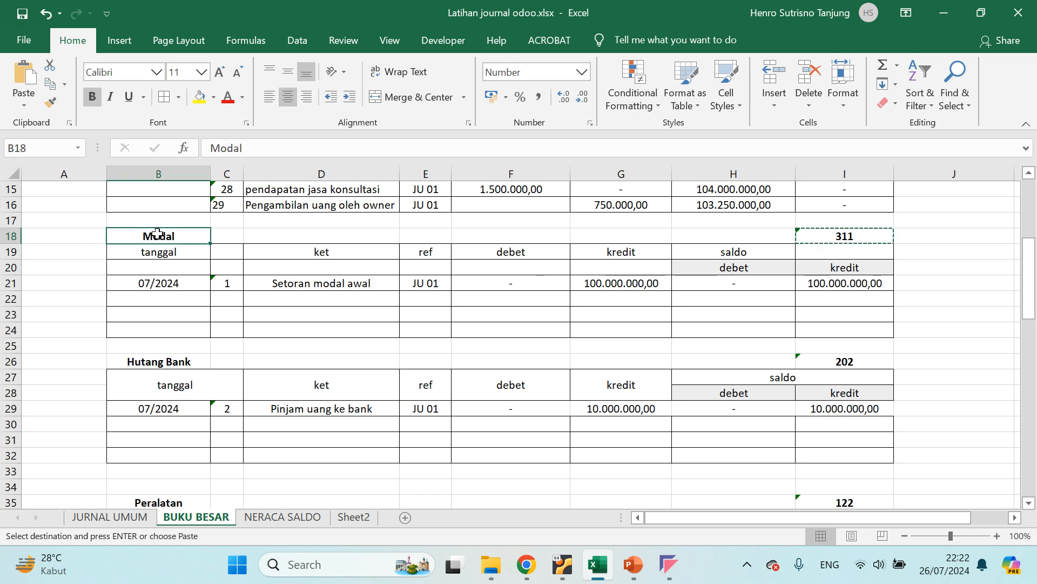
{"action": "left_click", "coordinate": [162, 361]}
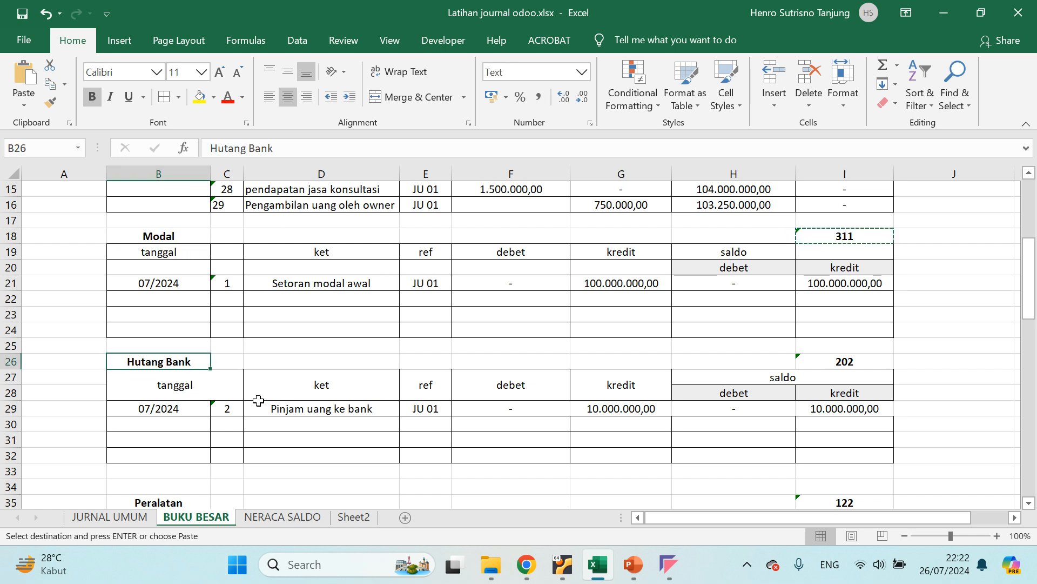
{"action": "left_click", "coordinate": [854, 362]}
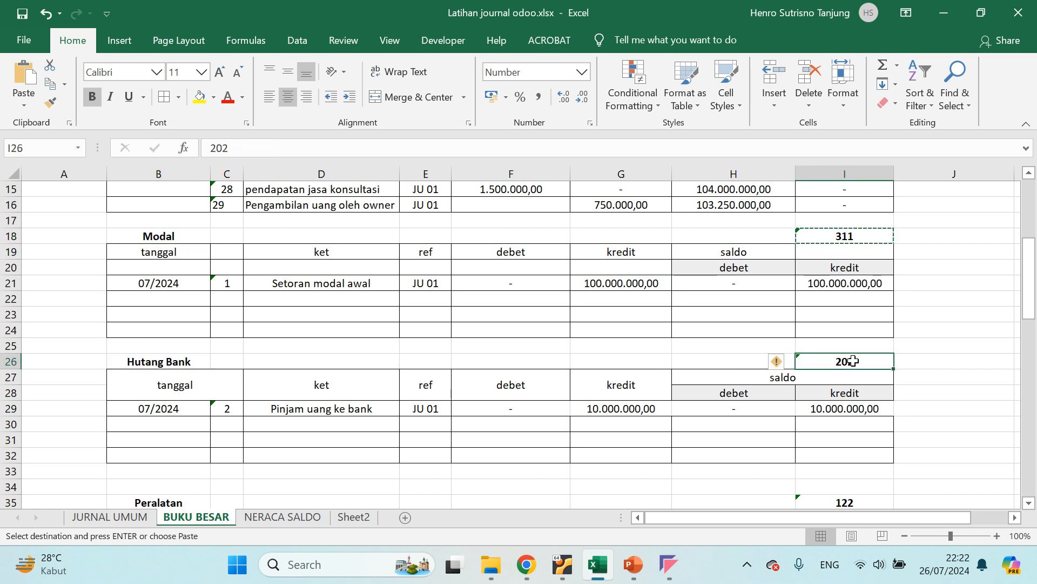
{"action": "key", "text": "ctrl+c"}
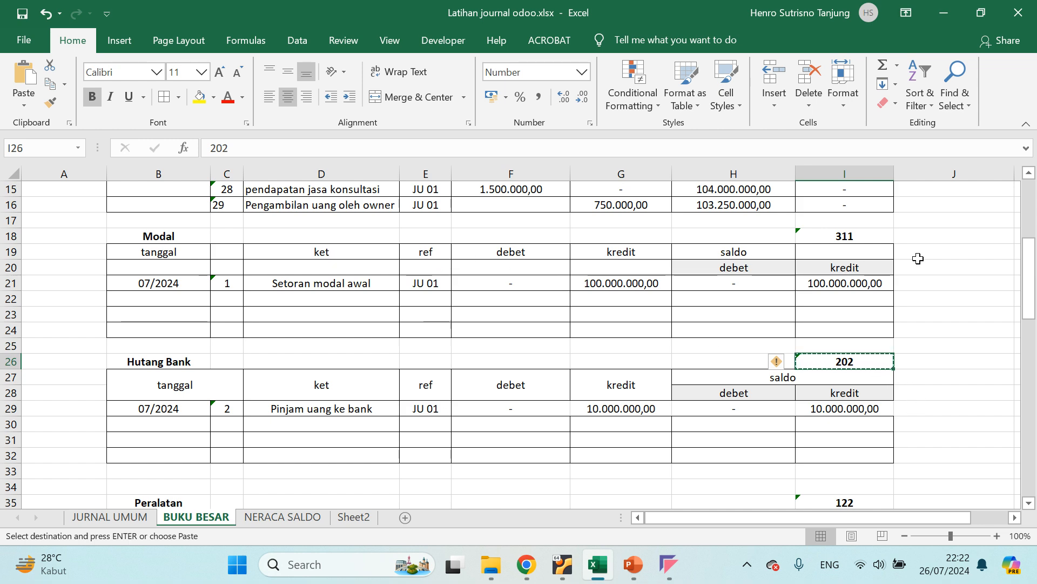
{"action": "left_click", "coordinate": [872, 244]}
{"action": "left_click", "coordinate": [859, 361]}
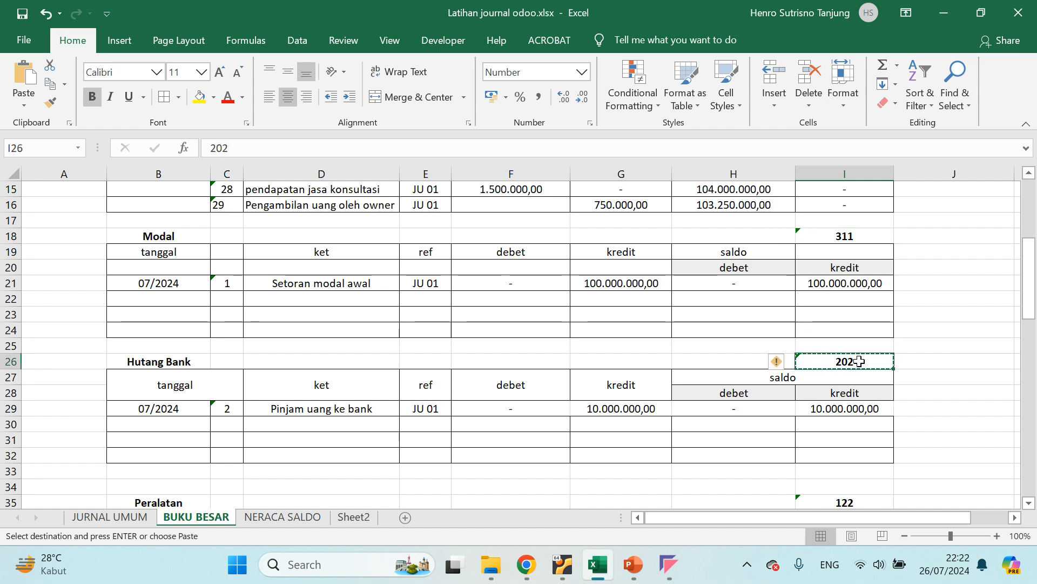
{"action": "left_click", "coordinate": [282, 516]}
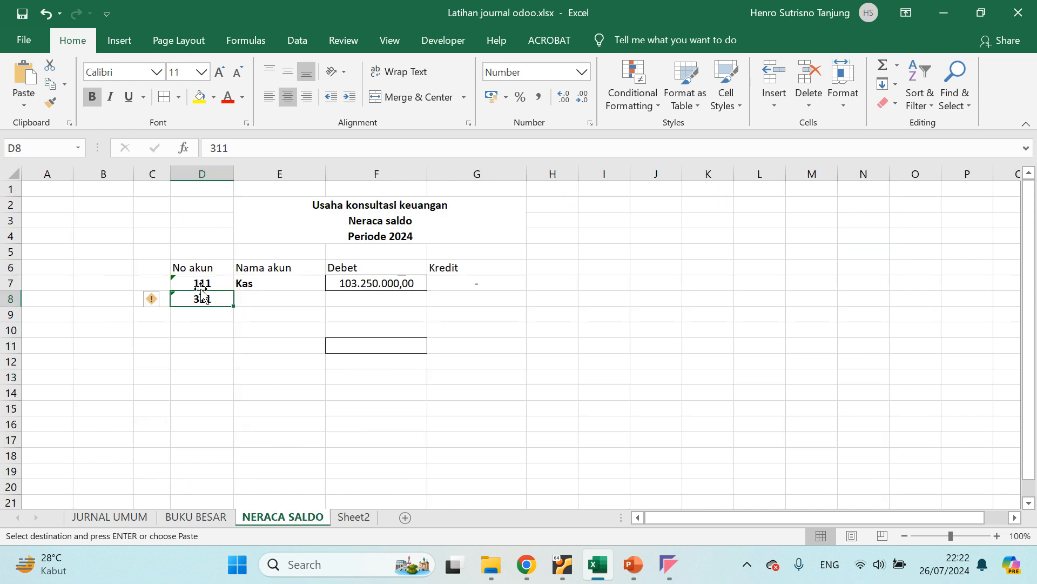
{"action": "key", "text": "ctrl+v"}
Copy the account name Hutang Bank from B26 on BUKU BESAR into cell E8 under Nama akun on NERACA SALDO.
{"action": "left_click", "coordinate": [359, 299]}
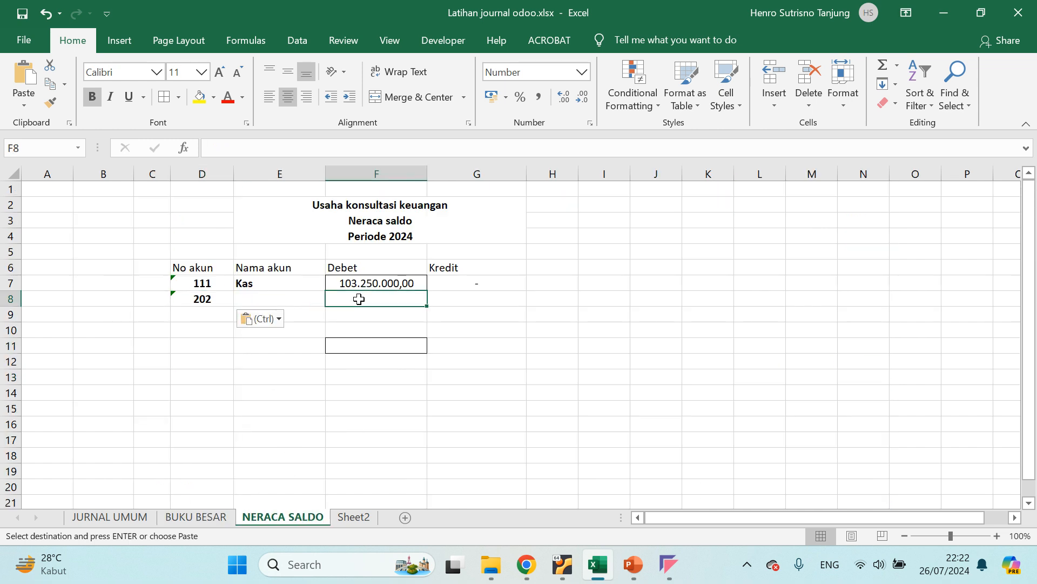
{"action": "left_click", "coordinate": [293, 299]}
{"action": "key", "text": "alt+Tab"}
{"action": "key", "text": "alt+Tab"}
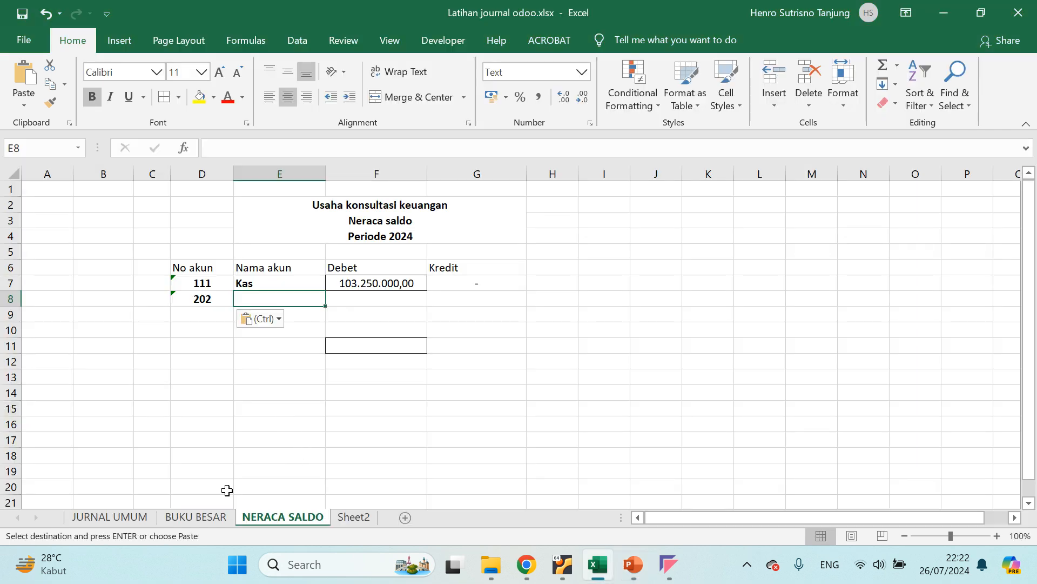
{"action": "left_click", "coordinate": [195, 518]}
{"action": "left_click", "coordinate": [183, 360]}
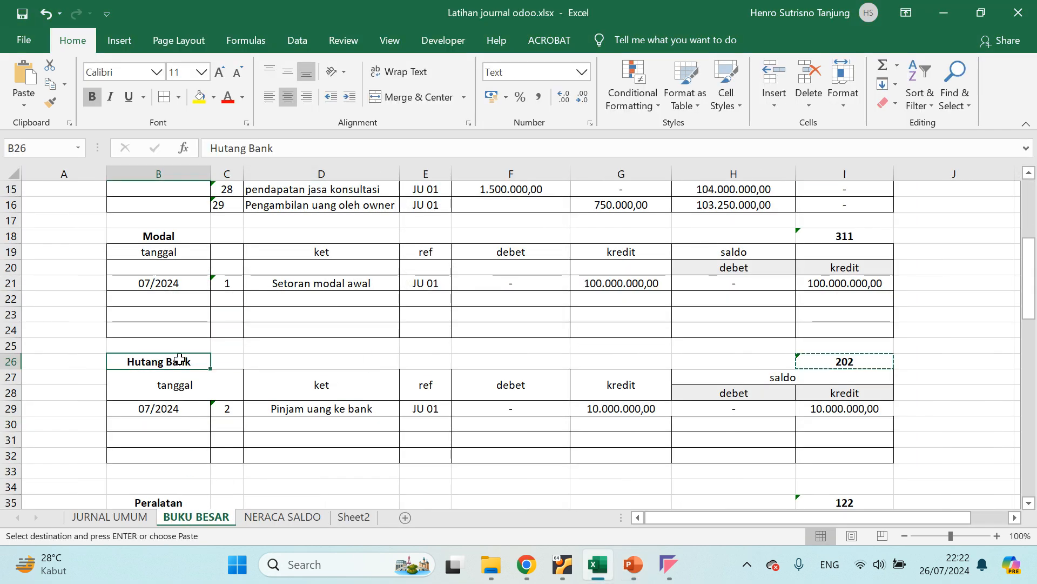
{"action": "key", "text": "ctrl+c"}
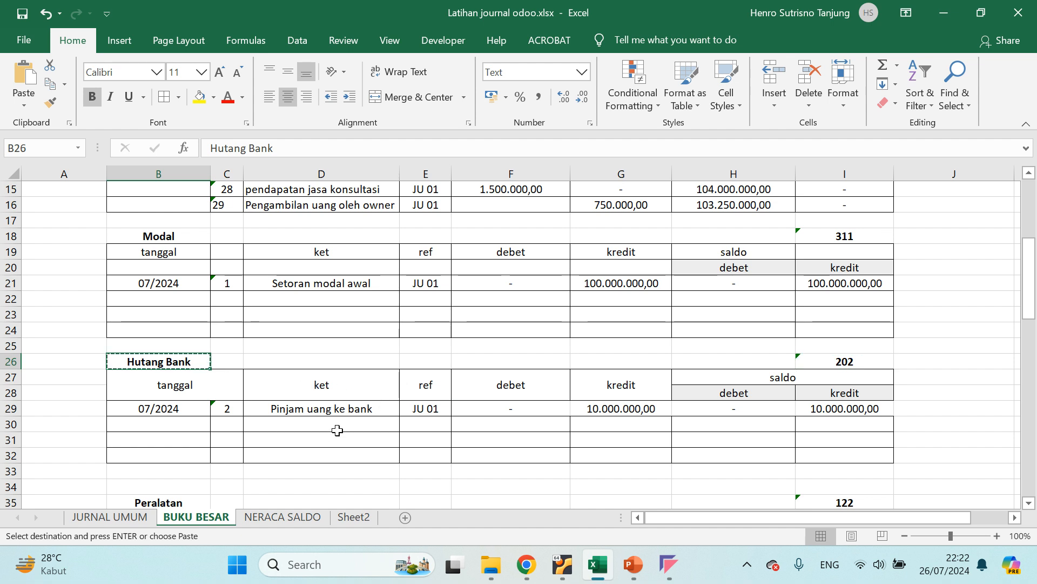
{"action": "left_click", "coordinate": [303, 522]}
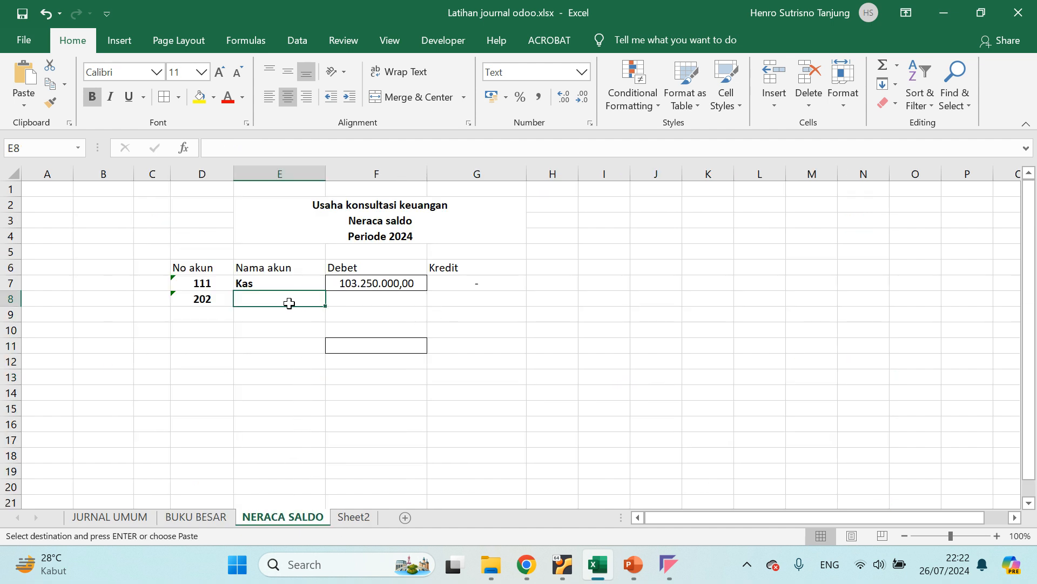
{"action": "key", "text": "ctrl+v"}
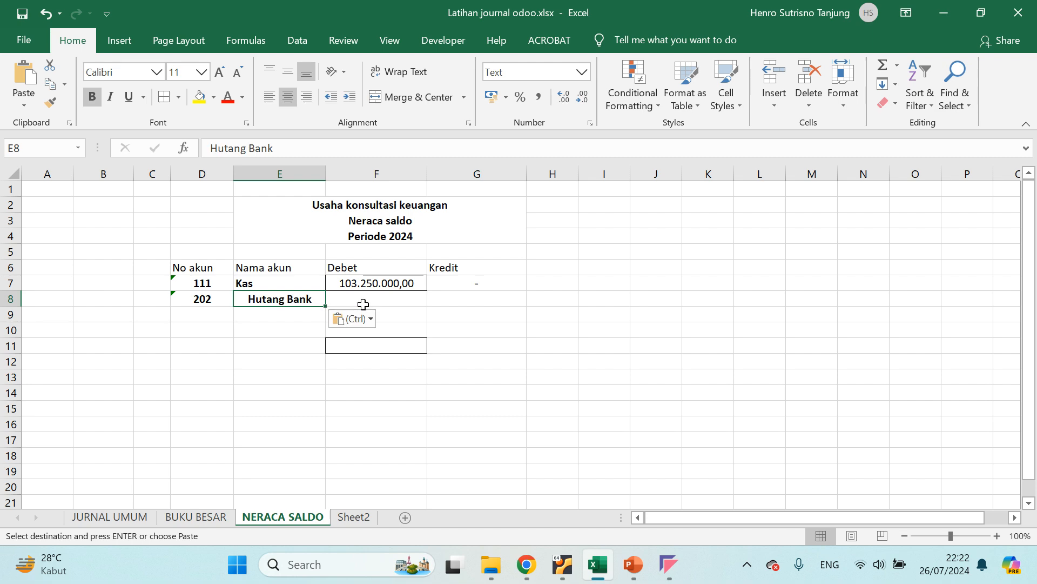
Copy the Hutang Bank credit amount 10.000.000,00 from G29 on BUKU BESAR into cell G8 under Kredit on NERACA SALDO.
{"action": "left_click", "coordinate": [363, 303]}
{"action": "left_click", "coordinate": [198, 517]}
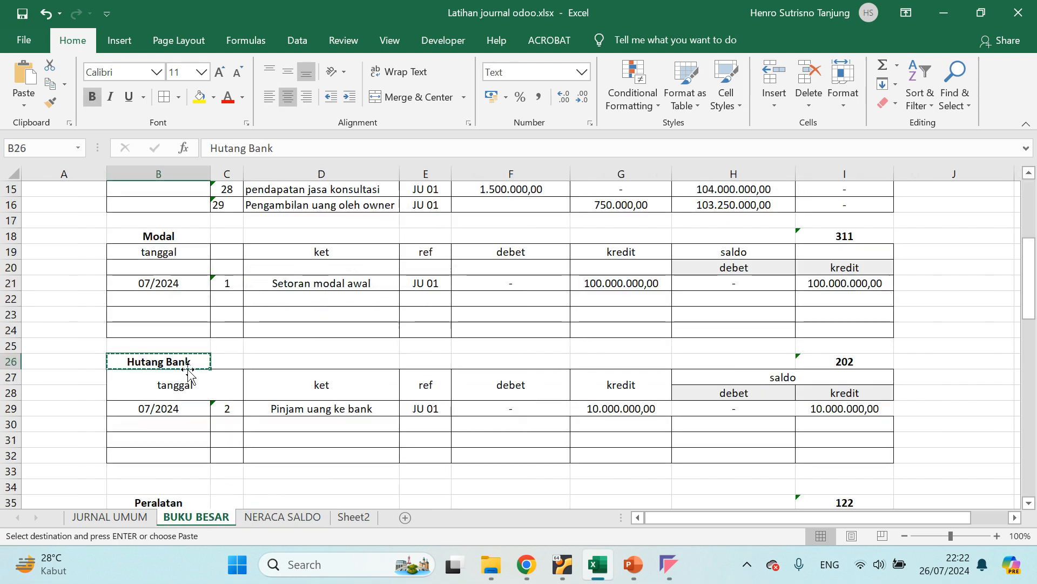
{"action": "left_click", "coordinate": [628, 408]}
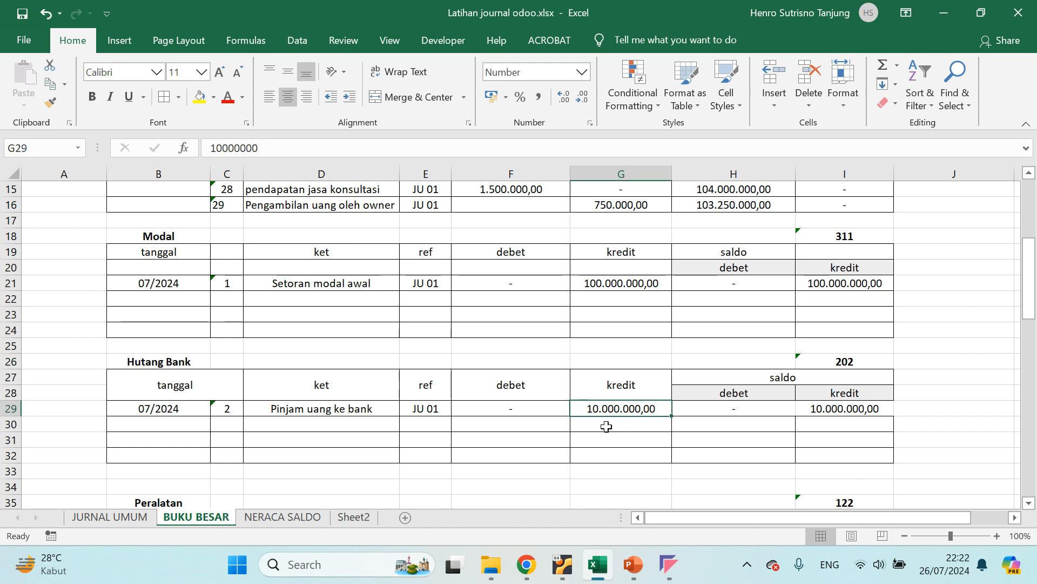
{"action": "key", "text": "ctrl+c"}
{"action": "left_click", "coordinate": [296, 517]}
{"action": "left_click", "coordinate": [480, 298]}
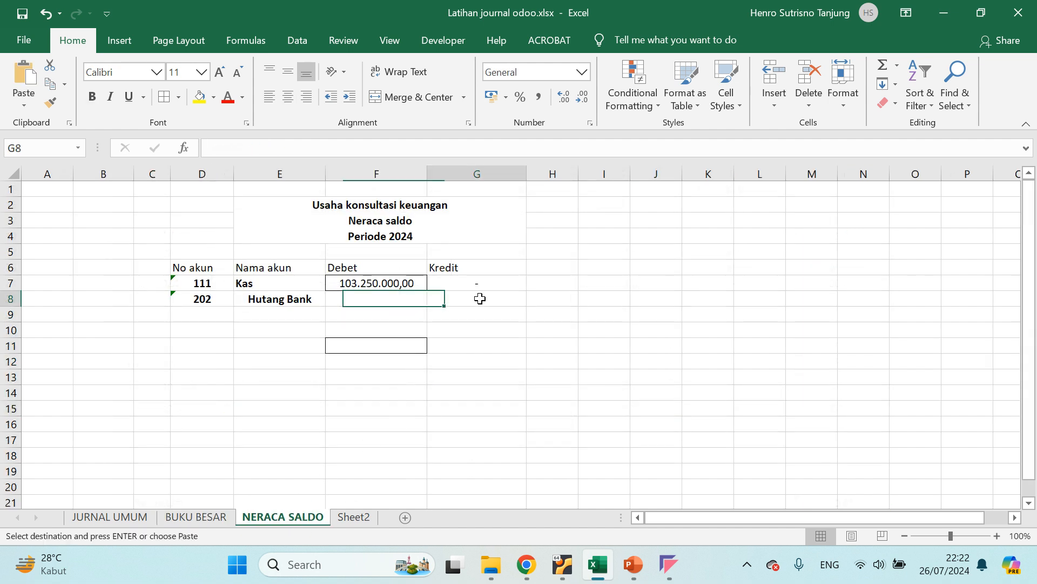
{"action": "key", "text": "ctrl+v"}
{"action": "left_click", "coordinate": [379, 298]}
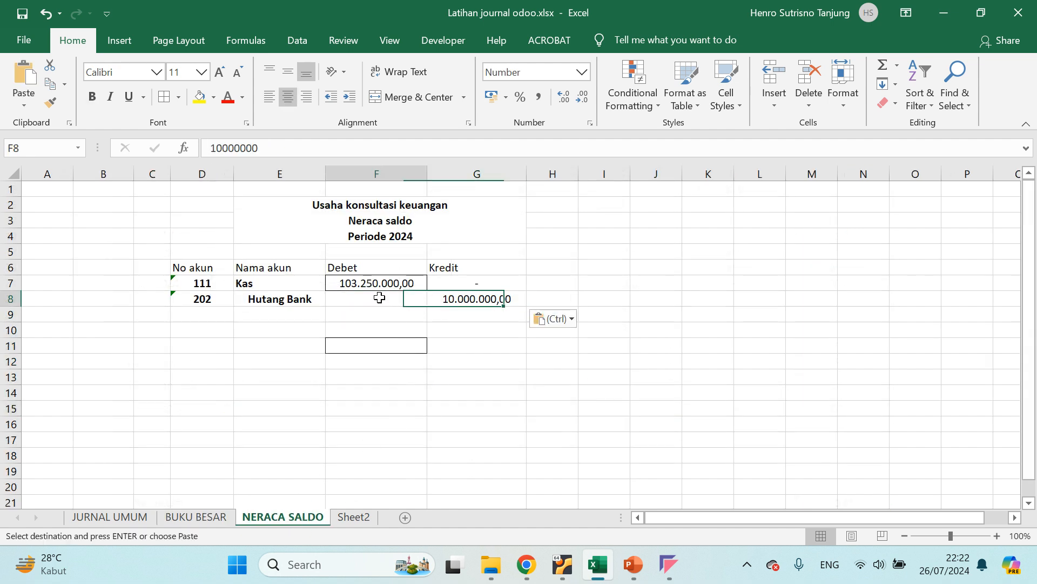
{"action": "type", "text": "="}
{"action": "key", "text": "Return"}
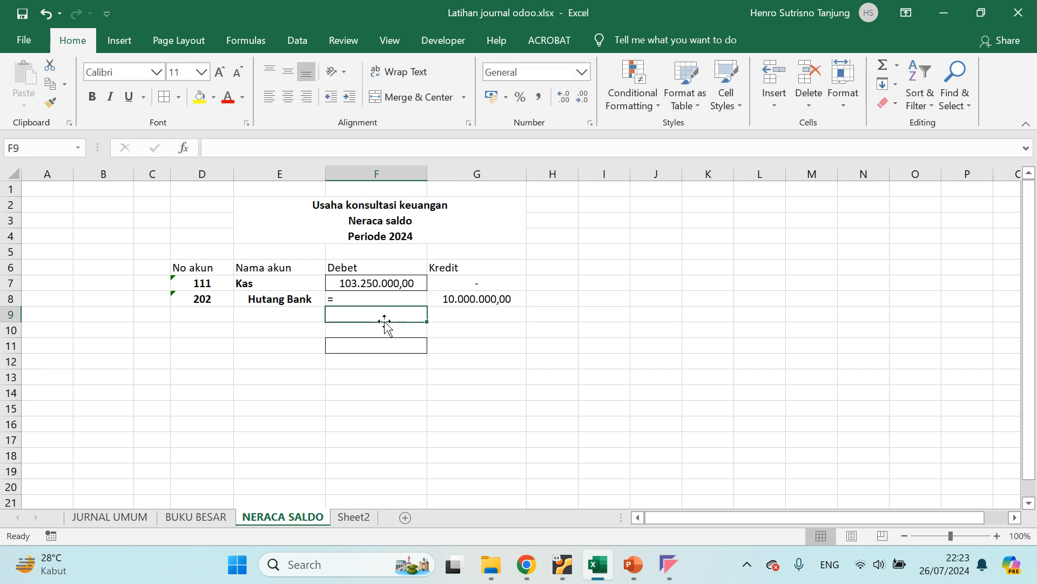
Enter a dash (-) in cell F8 under Debet for the Hutang Bank account.
{"action": "left_click", "coordinate": [390, 285]}
{"action": "left_click", "coordinate": [386, 303]}
{"action": "type", "text": "-"}
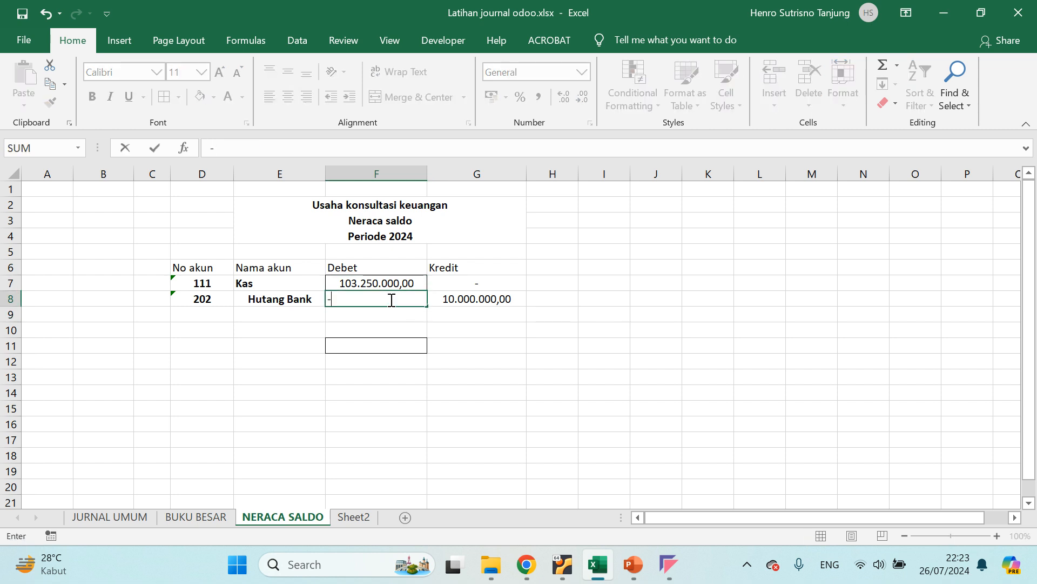
{"action": "key", "text": "Return"}
Center the Debet cells F7 to F14 horizontally.
{"action": "left_click", "coordinate": [357, 295]}
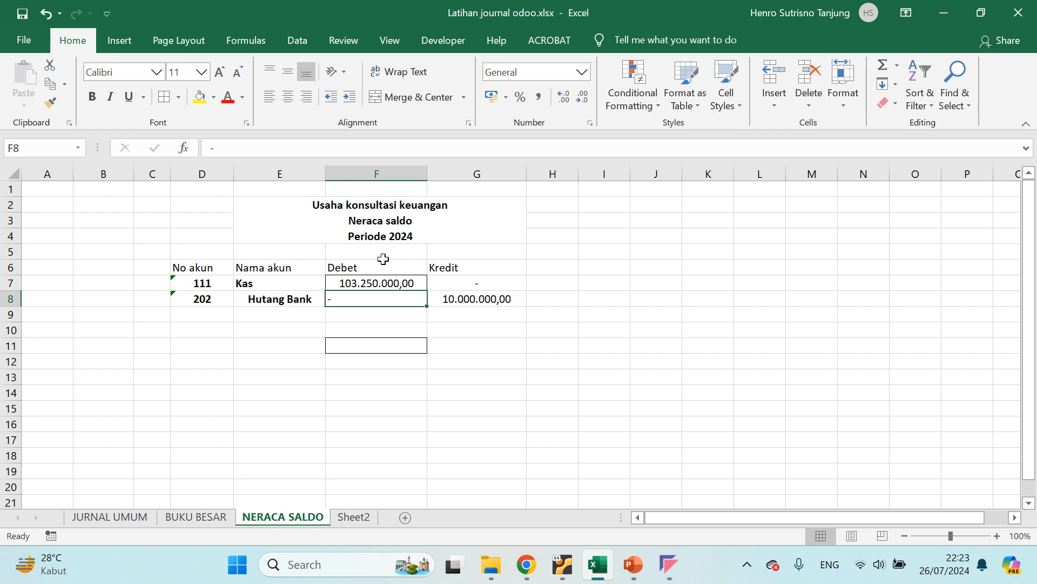
{"action": "left_click", "coordinate": [371, 386], "text": "shift"}
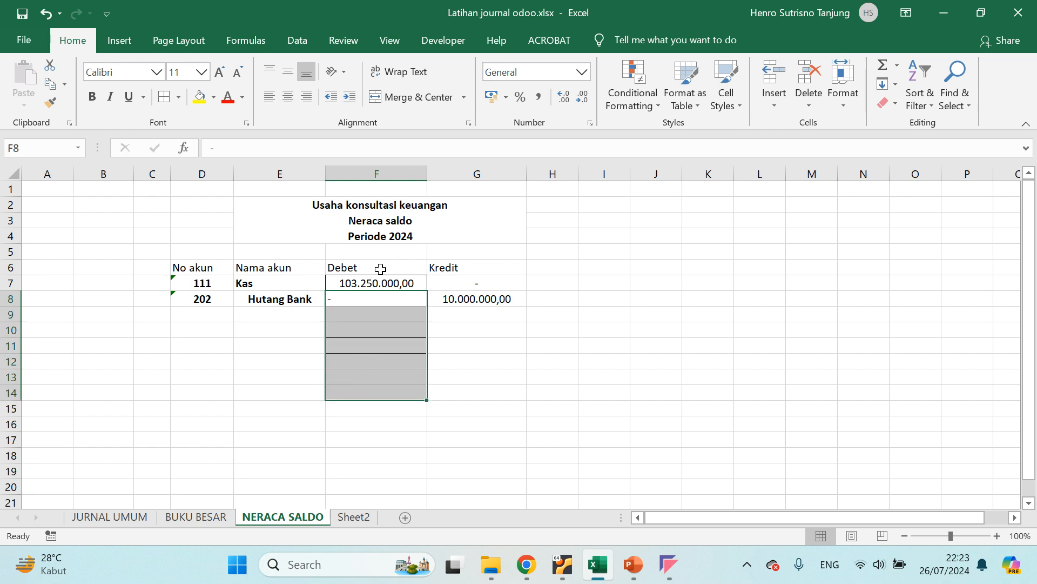
{"action": "left_click", "coordinate": [374, 276]}
{"action": "left_click", "coordinate": [368, 389], "text": "shift"}
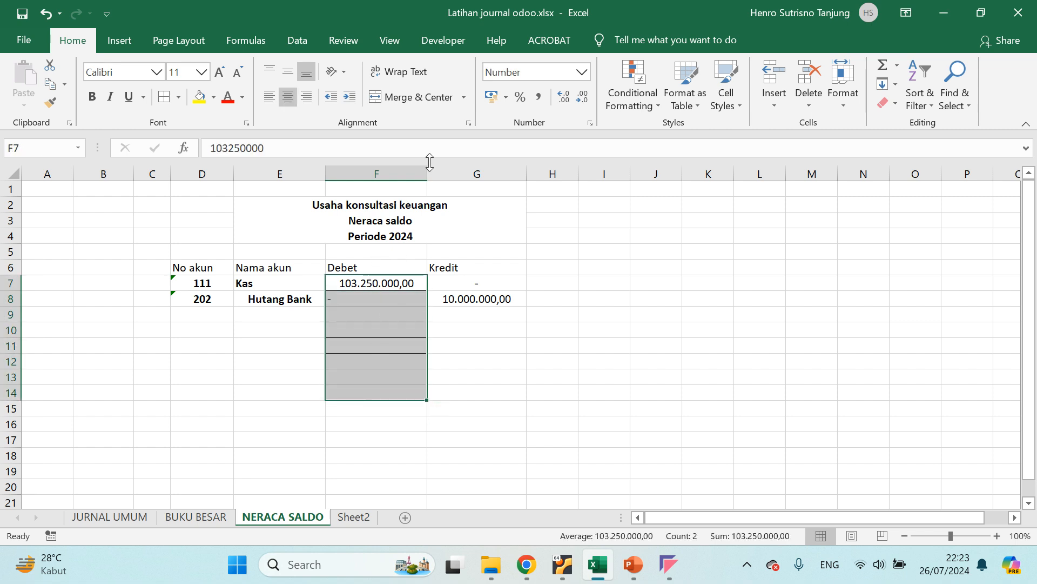
{"action": "left_click", "coordinate": [290, 101]}
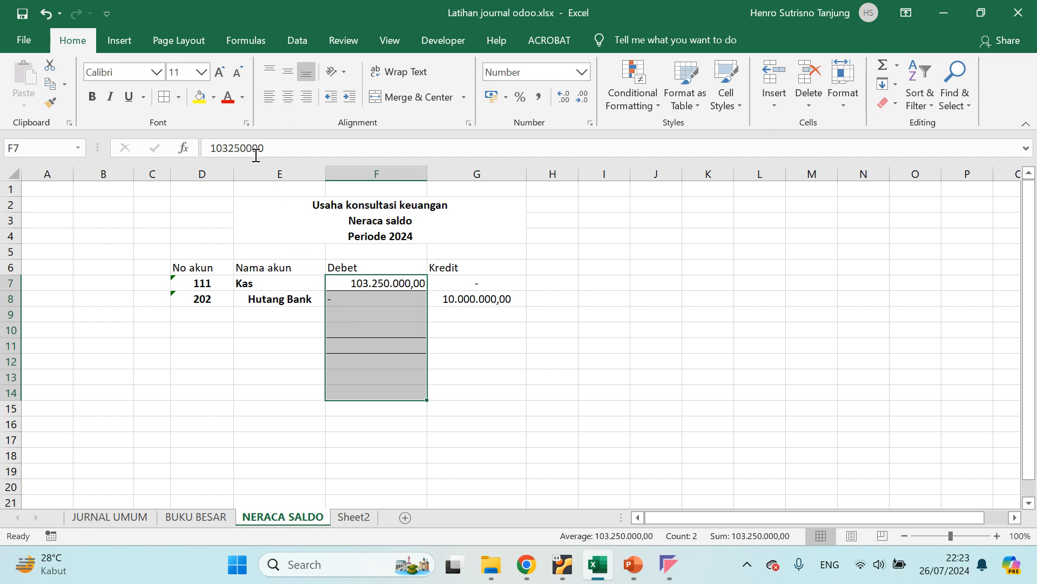
{"action": "left_click", "coordinate": [284, 99]}
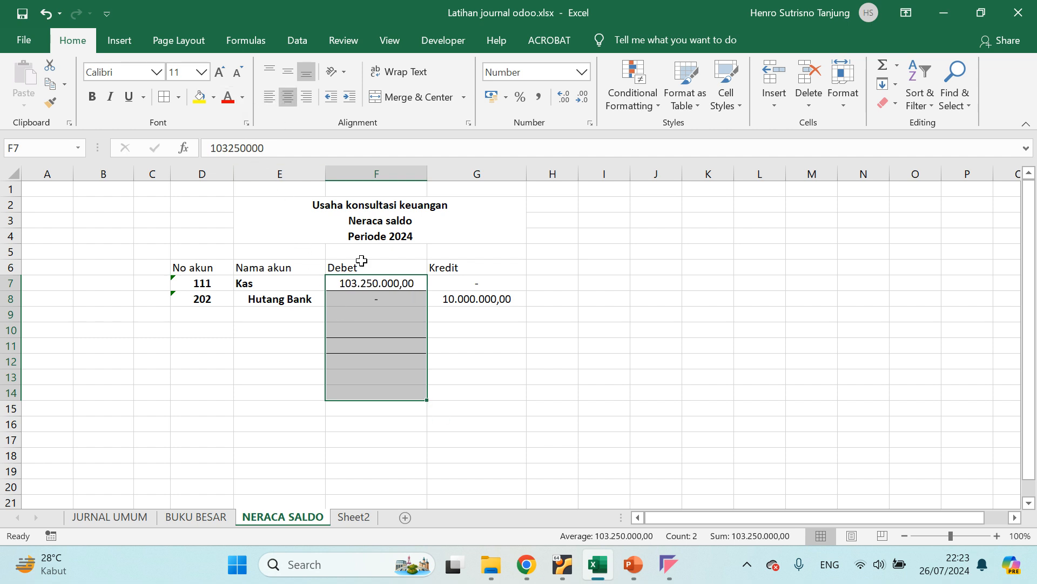
{"action": "left_click", "coordinate": [493, 356]}
{"action": "left_click", "coordinate": [471, 317]}
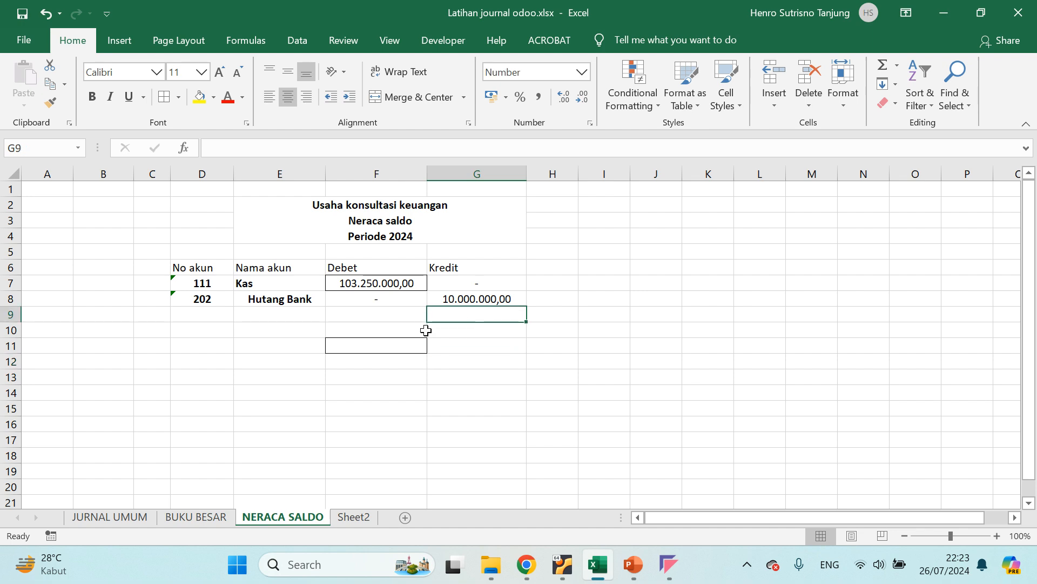
Copy the Modal account code 311 from I18 on BUKU BESAR into cell D9 under No akun on NERACA SALDO.
{"action": "left_click", "coordinate": [201, 320]}
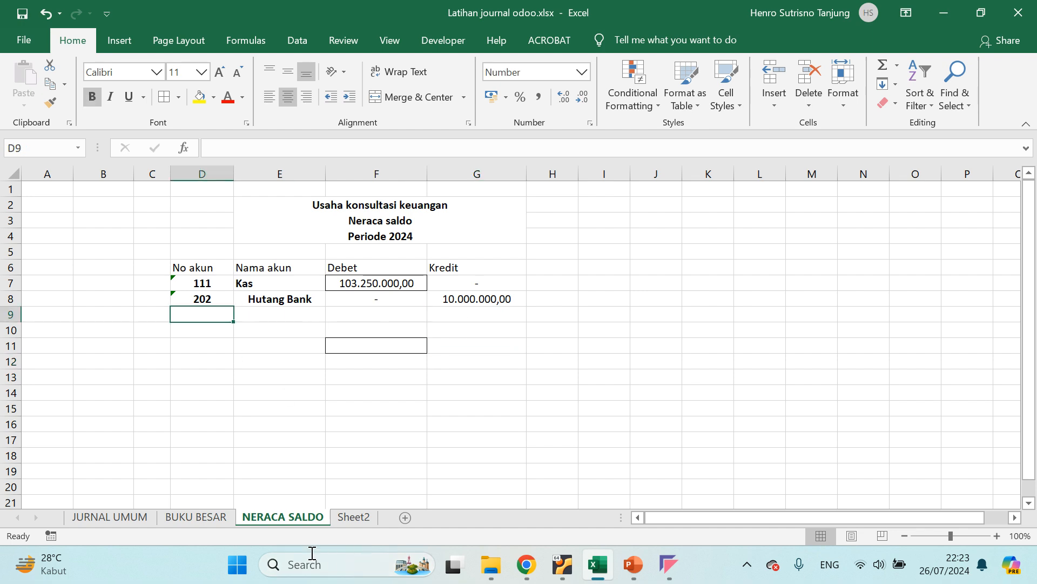
{"action": "left_click", "coordinate": [175, 516]}
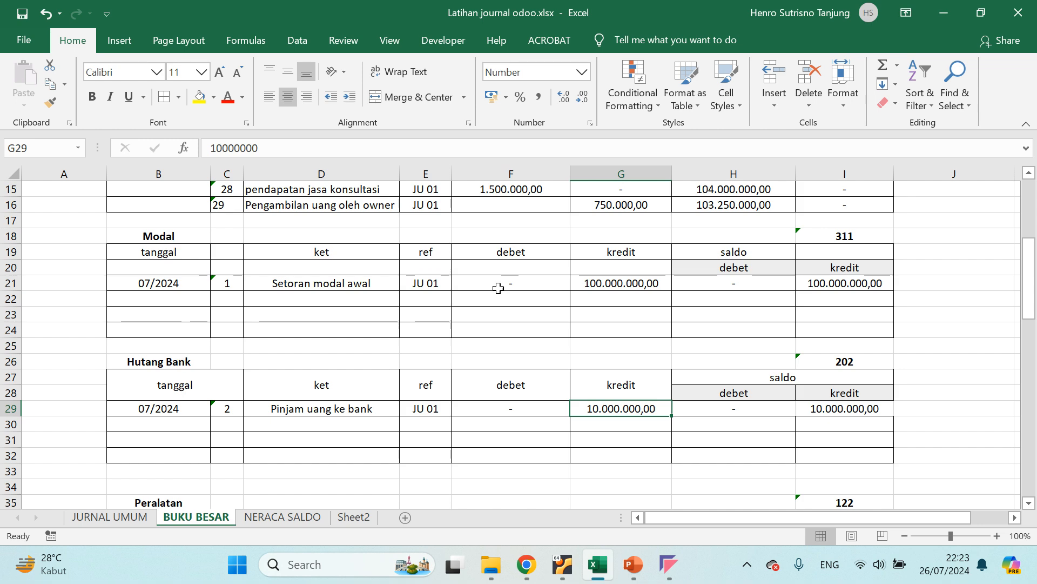
{"action": "left_click", "coordinate": [871, 240]}
{"action": "key", "text": "ctrl+c"}
{"action": "left_click", "coordinate": [283, 517]}
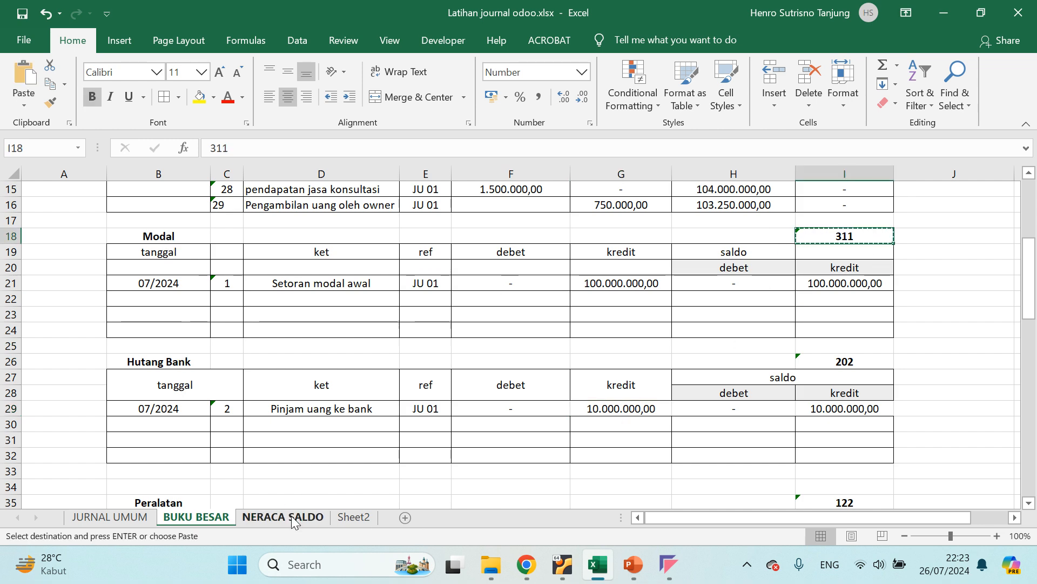
{"action": "key", "text": "ctrl+v"}
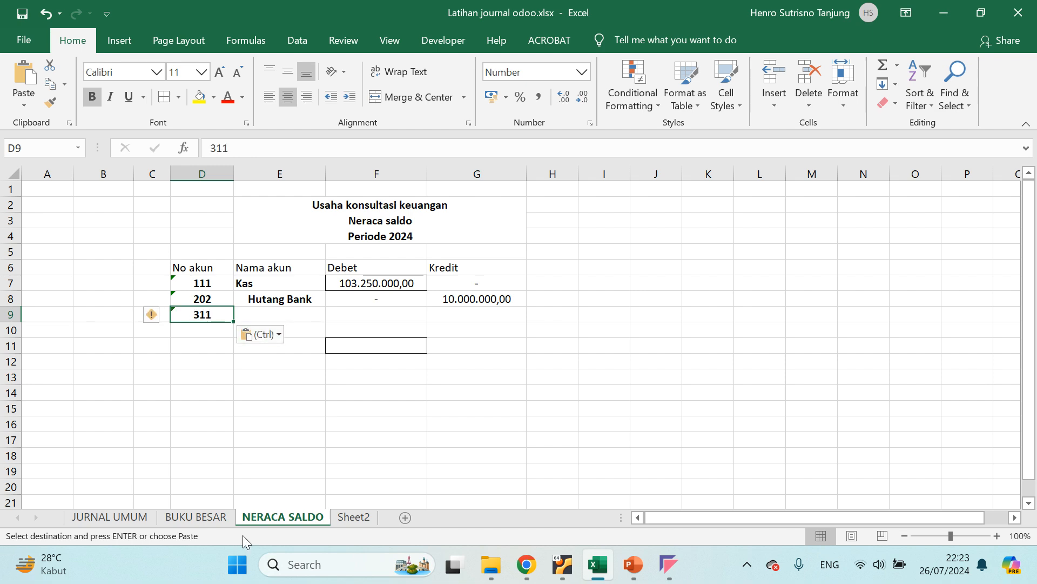
Copy the account name Modal from B18 on BUKU BESAR into cell E9 under Nama akun on NERACA SALDO.
{"action": "left_click", "coordinate": [194, 518]}
{"action": "left_click", "coordinate": [162, 238]}
{"action": "key", "text": "ctrl+c"}
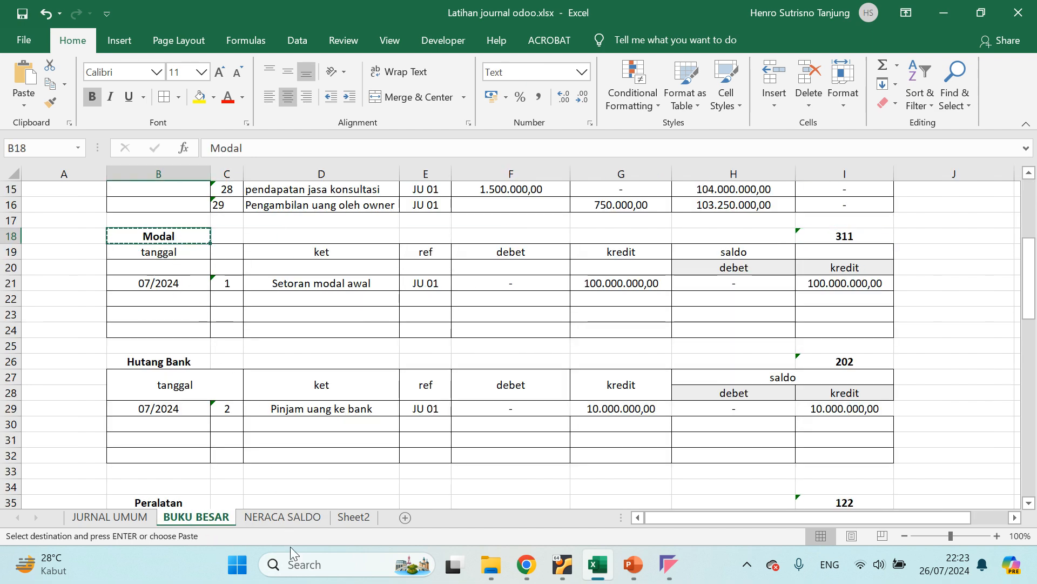
{"action": "left_click", "coordinate": [283, 517]}
{"action": "left_click", "coordinate": [278, 315]}
{"action": "key", "text": "ctrl+v"}
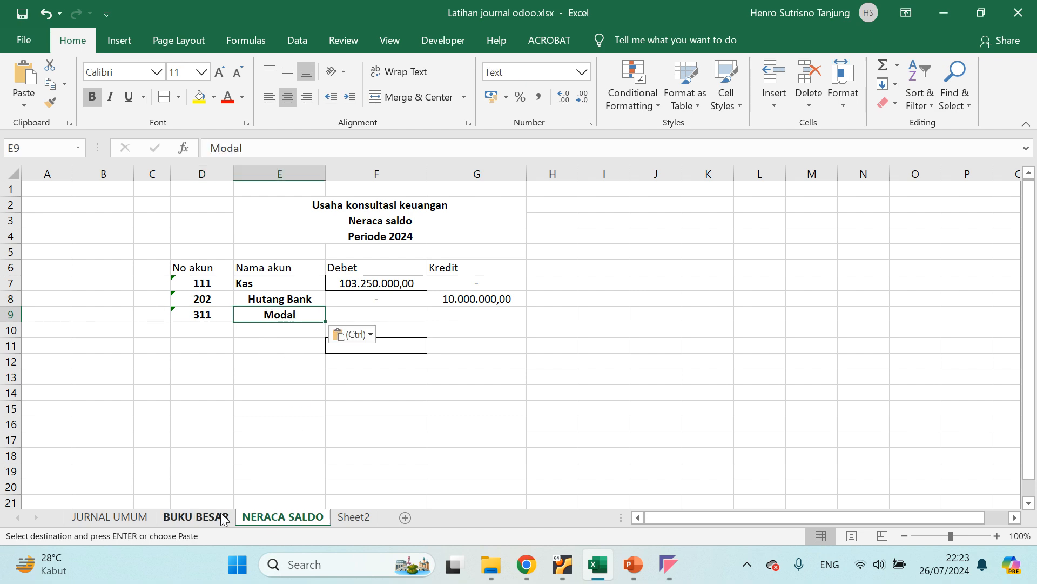
Copy the Modal credit amount 100.000.000,00 from G21 on BUKU BESAR into G9 under Kredit on NERACA SALDO and select the Debet cell F9.
{"action": "left_click", "coordinate": [195, 516]}
{"action": "key", "text": "Escape"}
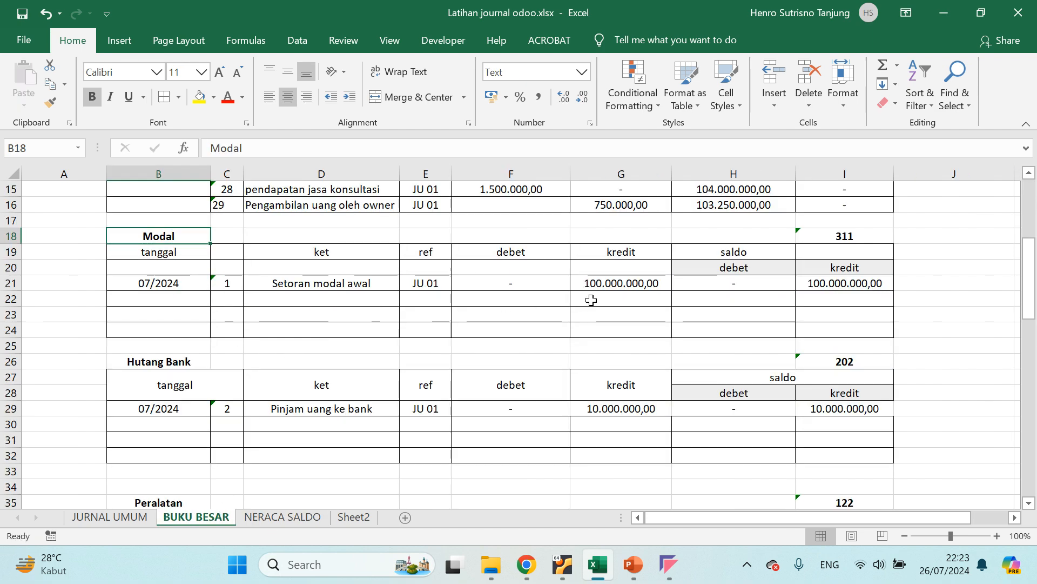
{"action": "left_click", "coordinate": [613, 286]}
{"action": "key", "text": "ctrl+c"}
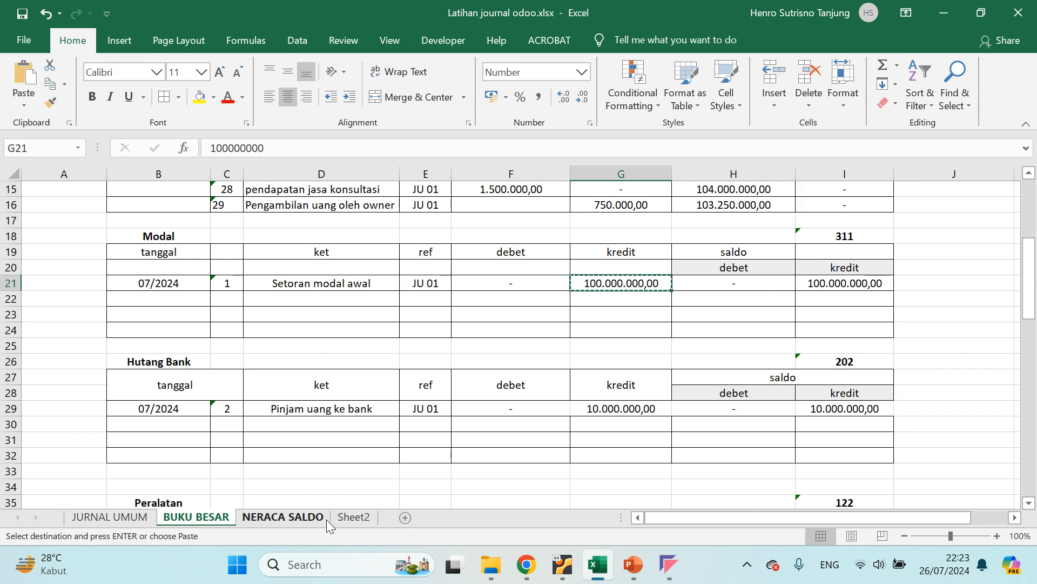
{"action": "left_click", "coordinate": [307, 514]}
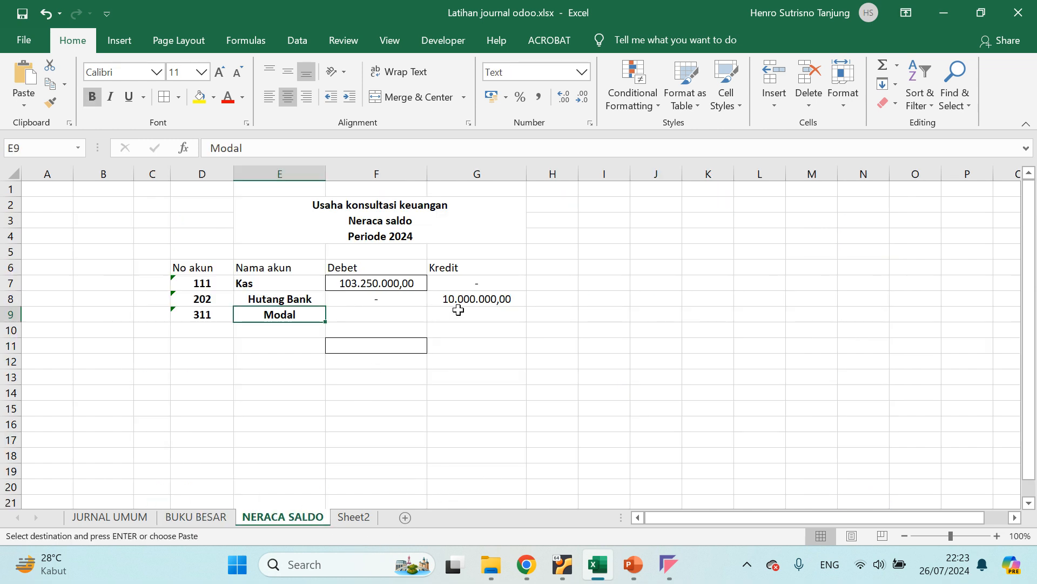
{"action": "left_click", "coordinate": [479, 311]}
{"action": "key", "text": "ctrl+v"}
{"action": "left_click", "coordinate": [381, 317]}
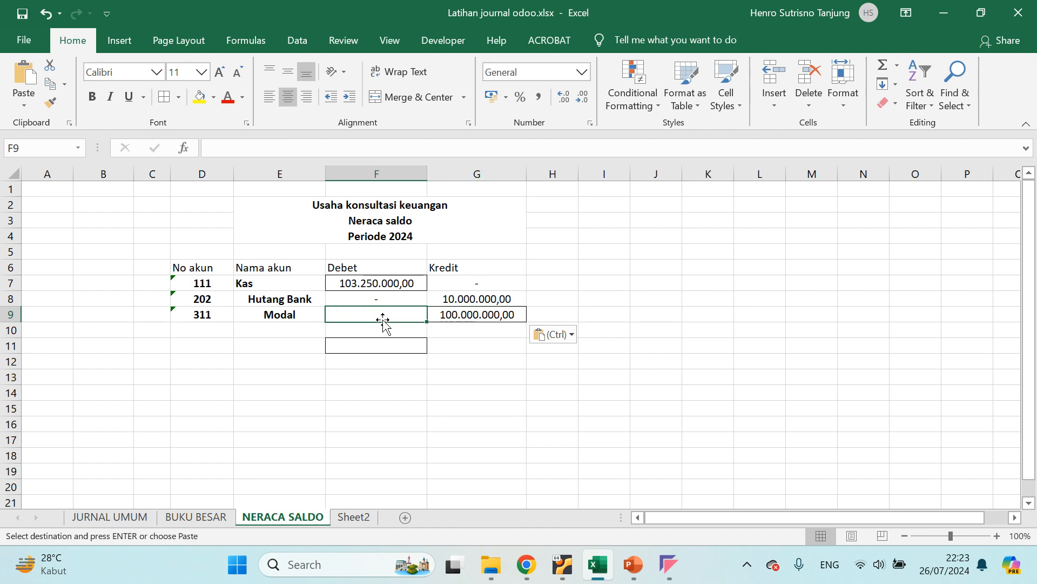
Enter 0 as the Modal debit amount in F9 and select the empty No akun cells below code 311.
{"action": "type", "text": "0"}
{"action": "key", "text": "Return"}
{"action": "left_click", "coordinate": [207, 335]}
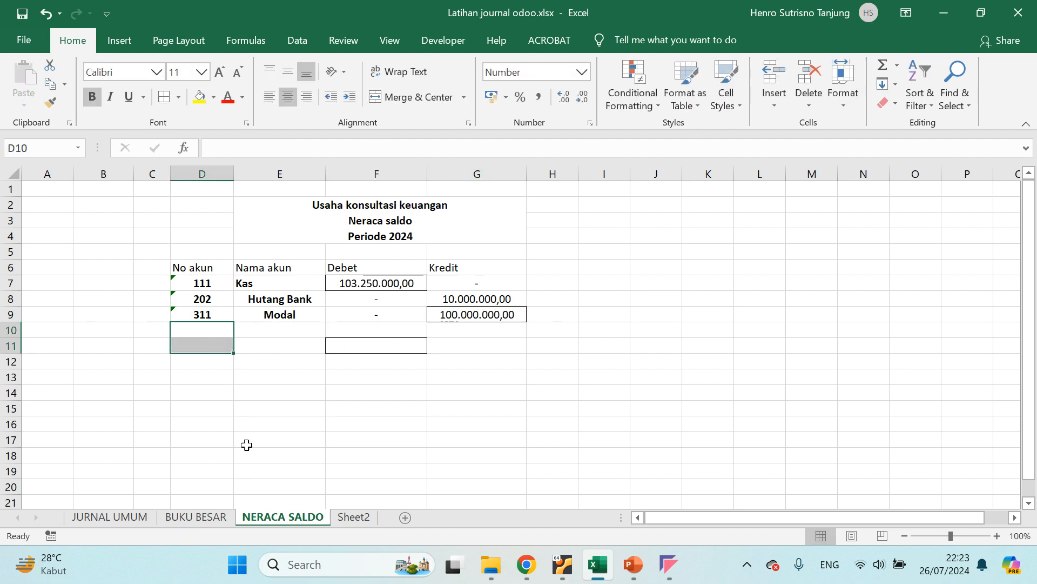
Look through the account blocks following Modal on BUKU BESAR to find the next account for the trial balance.
{"action": "left_click", "coordinate": [205, 520]}
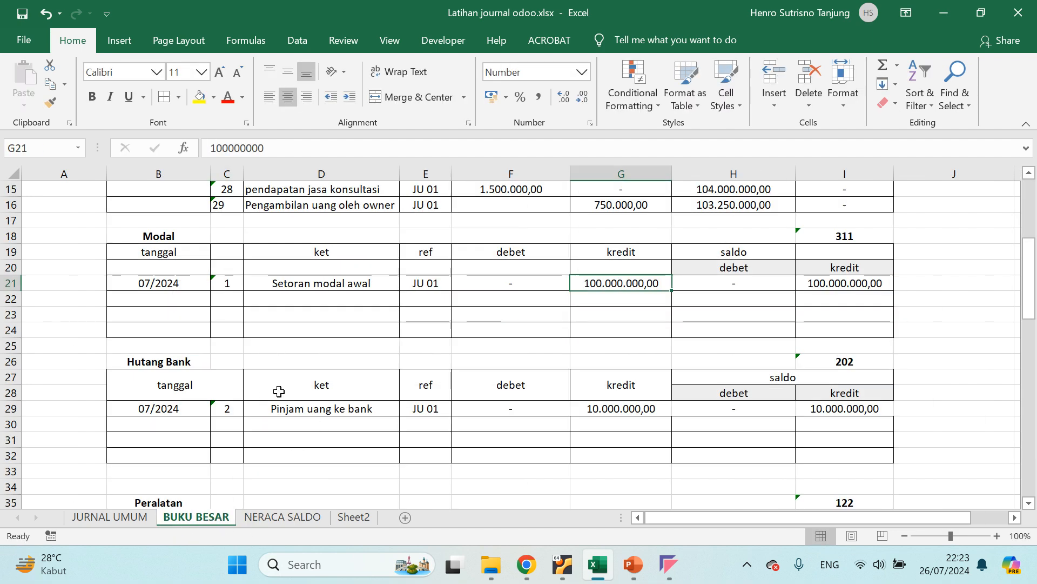
{"action": "scroll", "coordinate": [273, 354], "scroll_direction": "down", "scroll_amount": 3}
{"action": "scroll", "coordinate": [272, 349], "scroll_direction": "up", "scroll_amount": 6}
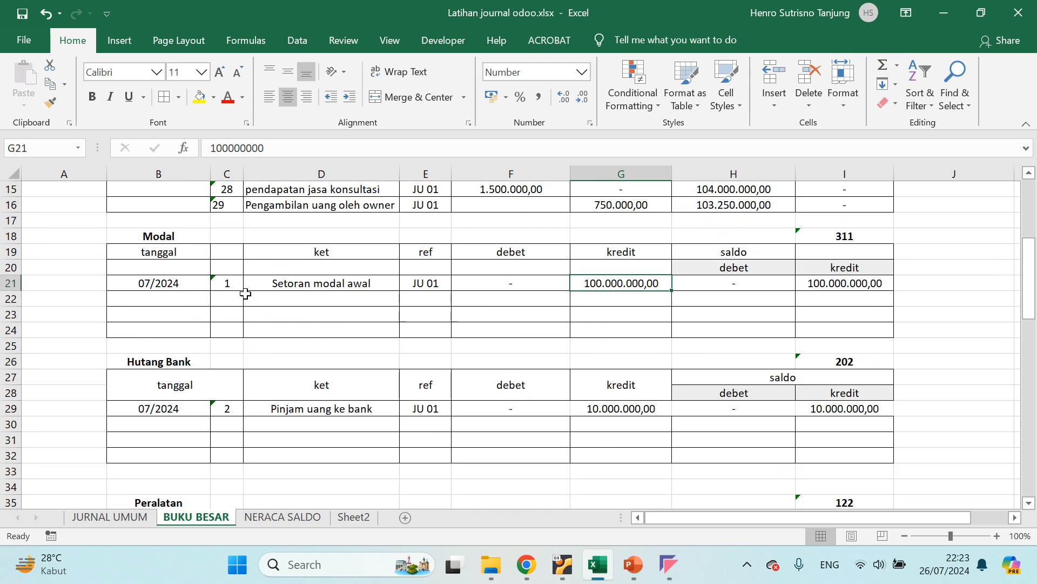
{"action": "scroll", "coordinate": [200, 316], "scroll_direction": "down", "scroll_amount": 1}
{"action": "scroll", "coordinate": [199, 316], "scroll_direction": "down", "scroll_amount": 3}
{"action": "scroll", "coordinate": [275, 344], "scroll_direction": "down", "scroll_amount": 3}
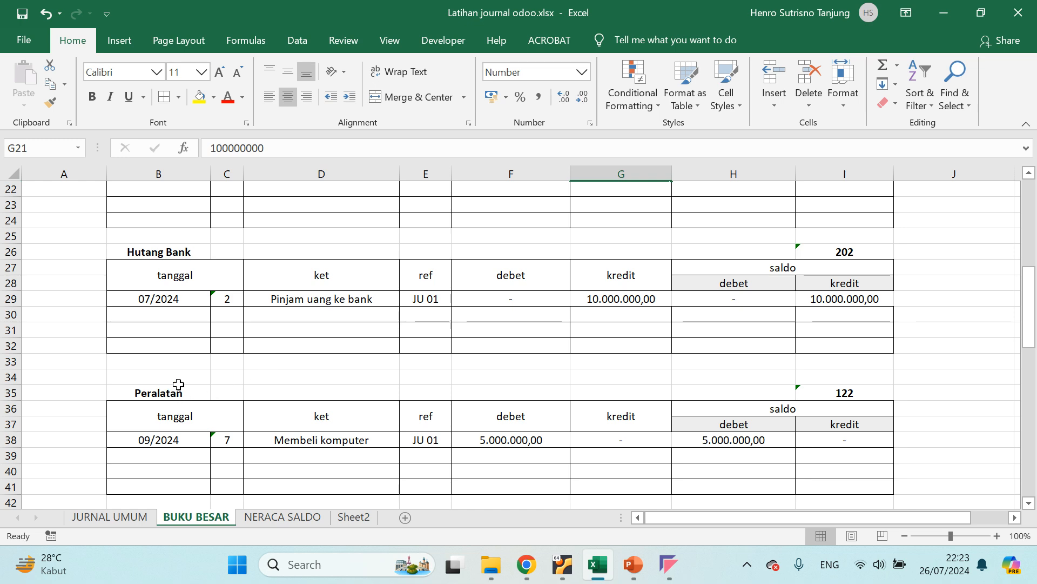
{"action": "scroll", "coordinate": [181, 390], "scroll_direction": "down", "scroll_amount": 3}
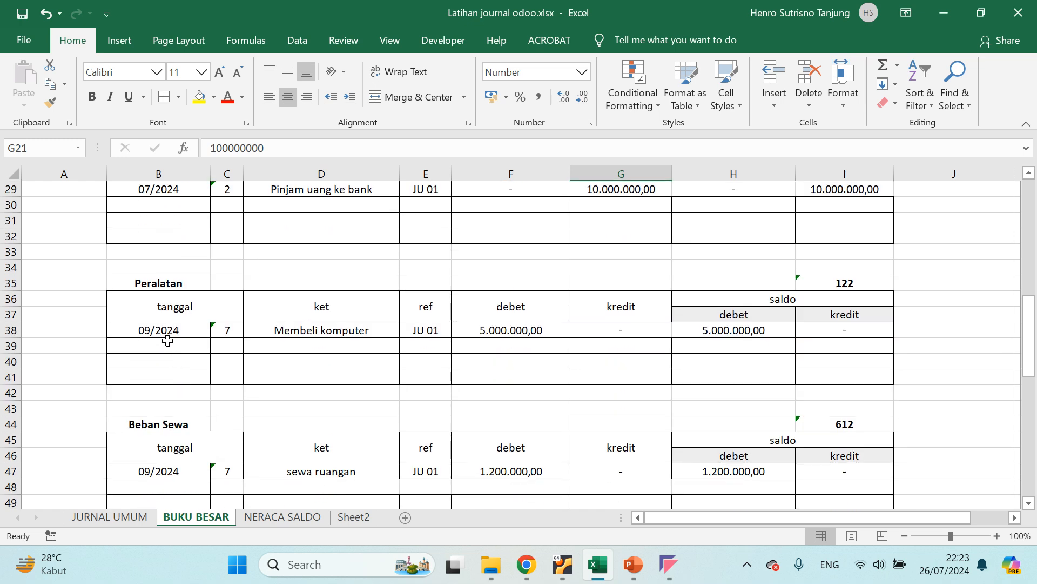
{"action": "scroll", "coordinate": [204, 324], "scroll_direction": "down", "scroll_amount": 5}
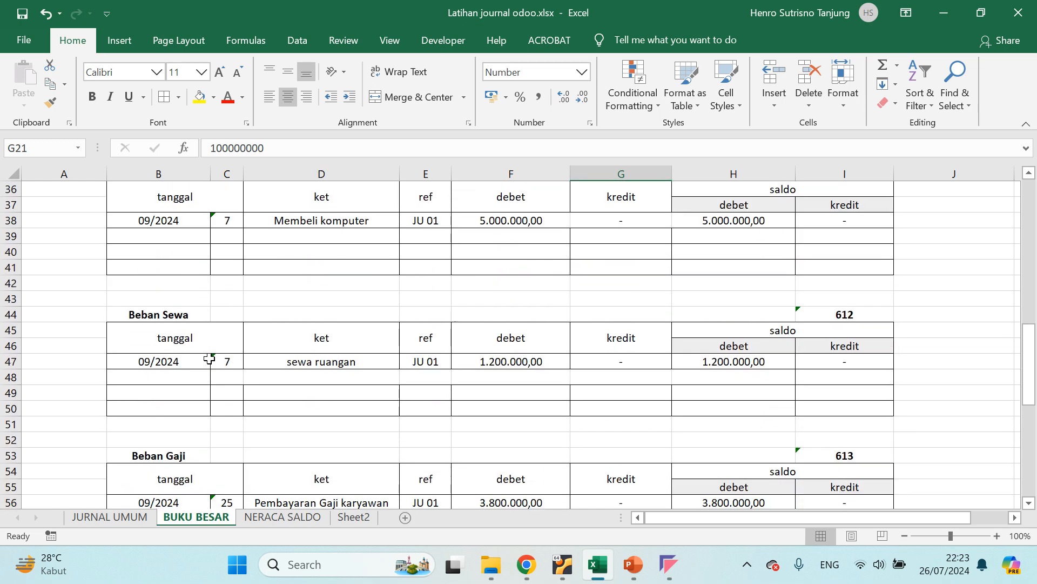
{"action": "scroll", "coordinate": [208, 414], "scroll_direction": "up", "scroll_amount": 2}
{"action": "scroll", "coordinate": [208, 414], "scroll_direction": "up", "scroll_amount": 3}
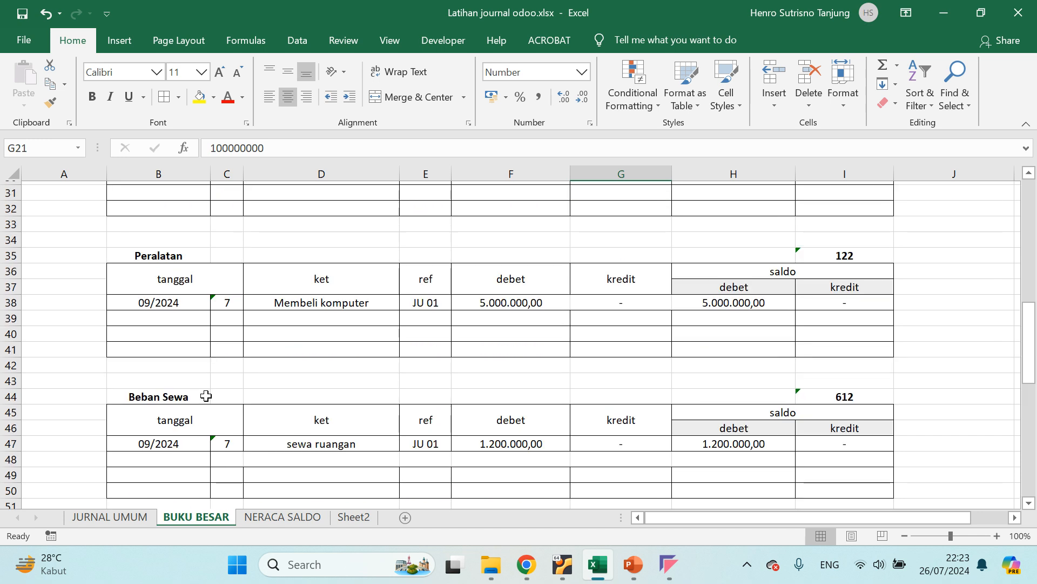
Copy the Peralatan account code 122 from I35 on BUKU BESAR into cell D10 under No akun on NERACA SALDO.
{"action": "left_click", "coordinate": [169, 282]}
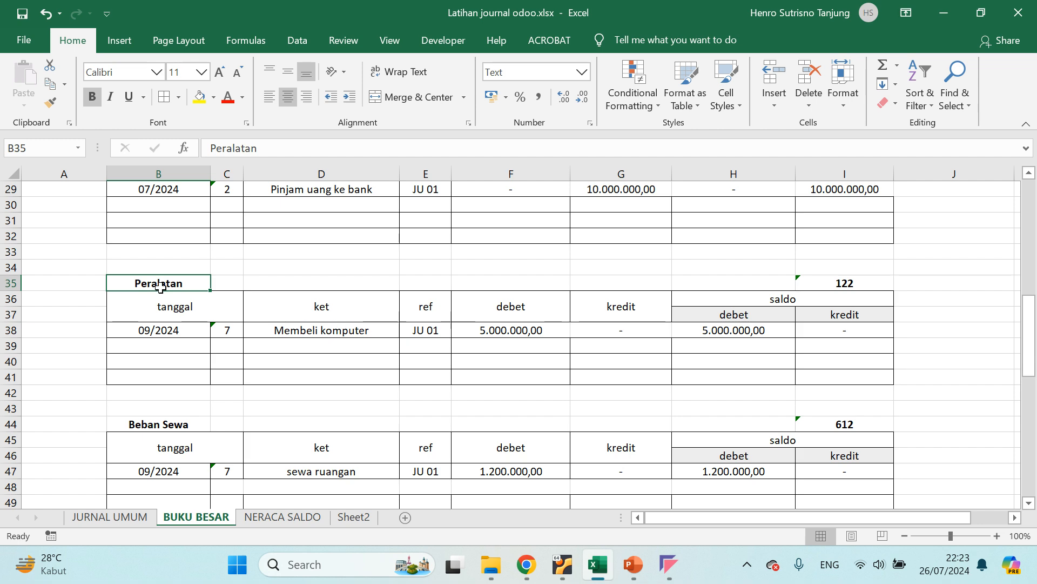
{"action": "left_click", "coordinate": [870, 284]}
{"action": "key", "text": "ctrl+c"}
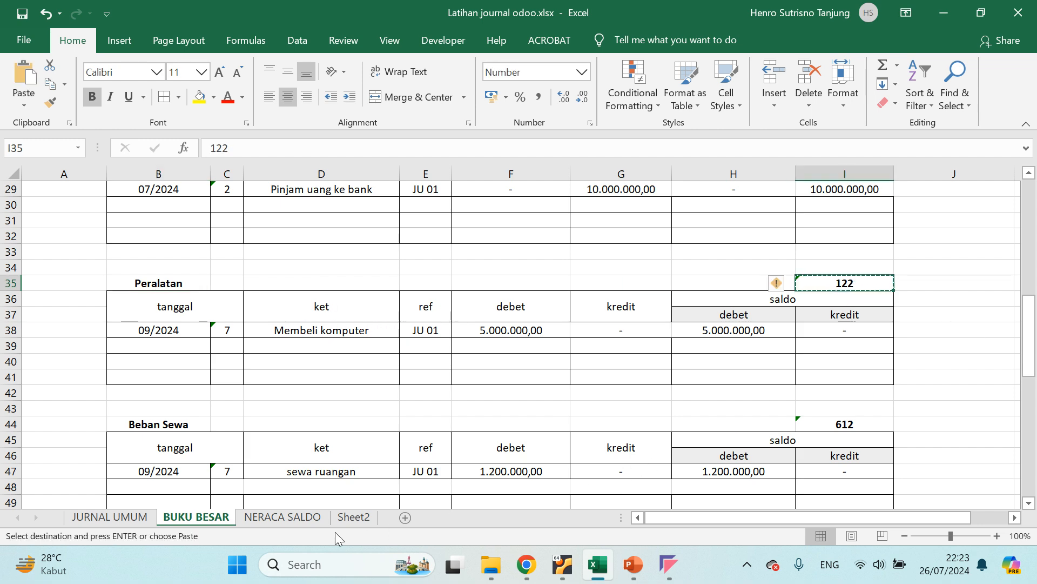
{"action": "left_click", "coordinate": [316, 520]}
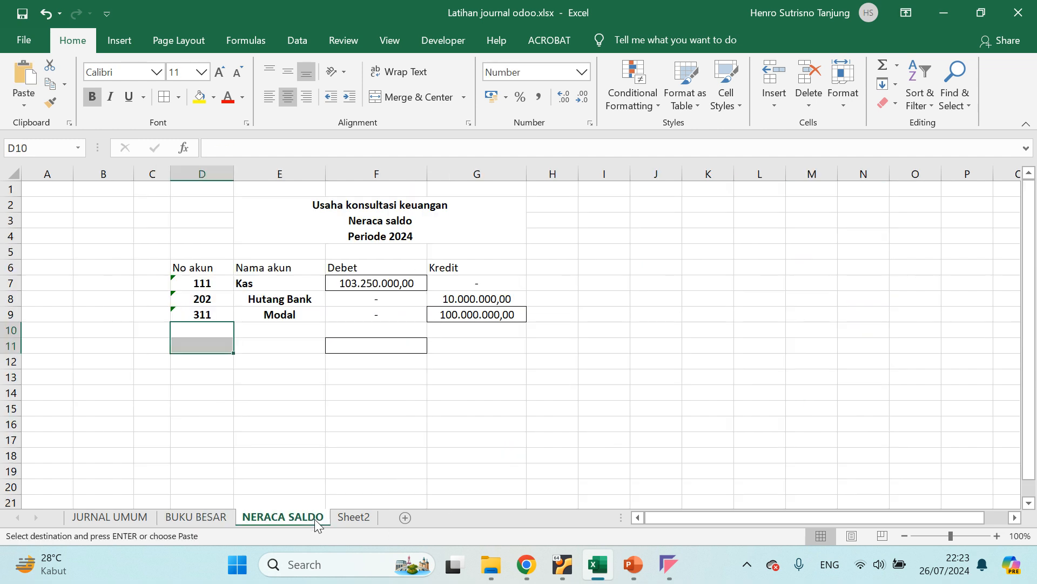
{"action": "left_click", "coordinate": [201, 326]}
{"action": "key", "text": "ctrl+v"}
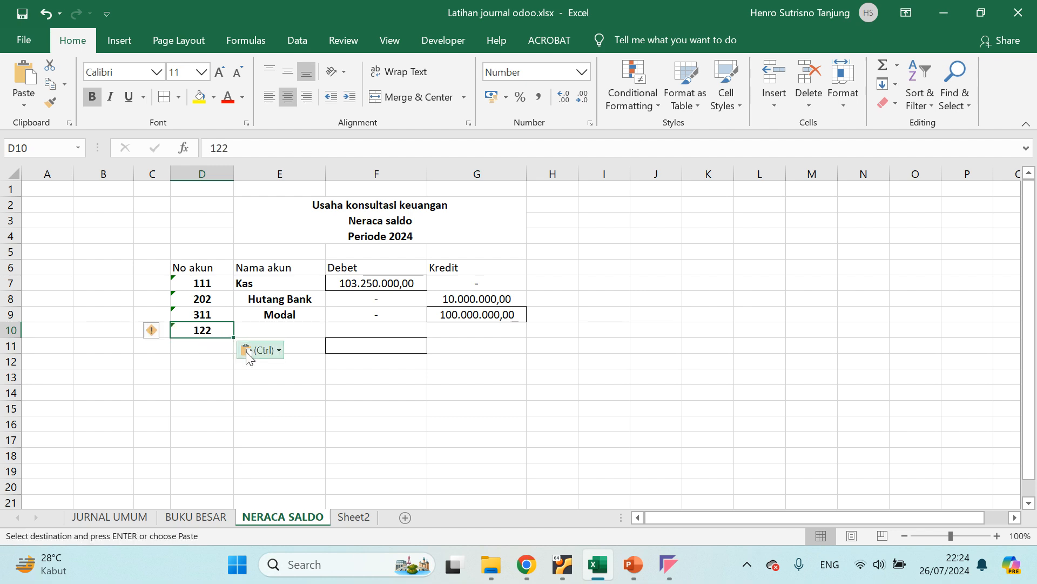
{"action": "left_click", "coordinate": [248, 354]}
Copy the account name Peralatan from B35 on BUKU BESAR into cell E10 under Nama akun on NERACA SALDO.
{"action": "left_click", "coordinate": [274, 331]}
{"action": "left_click", "coordinate": [287, 329]}
{"action": "key", "text": "alt+Tab"}
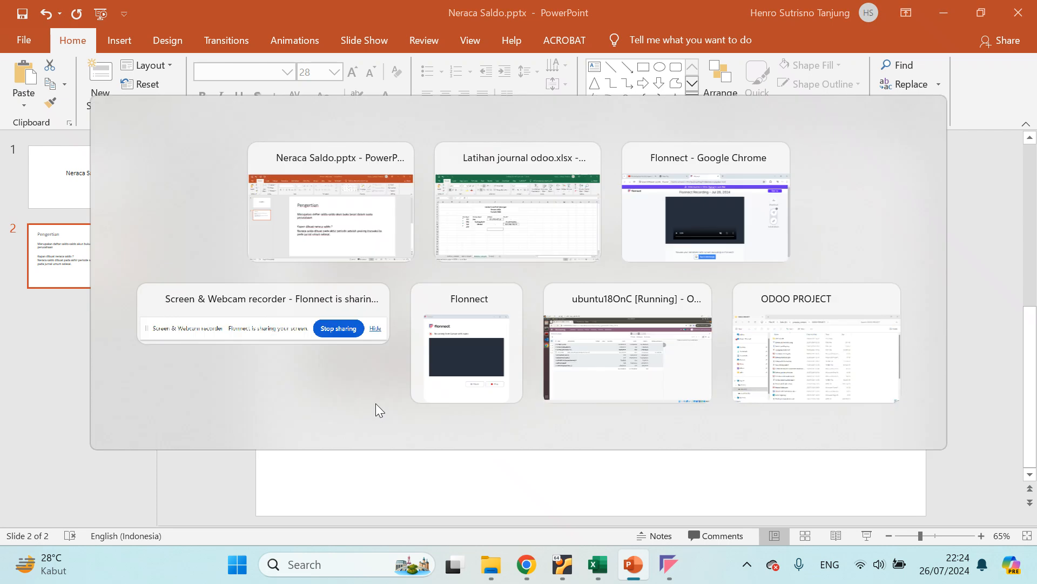
{"action": "left_click", "coordinate": [186, 515]}
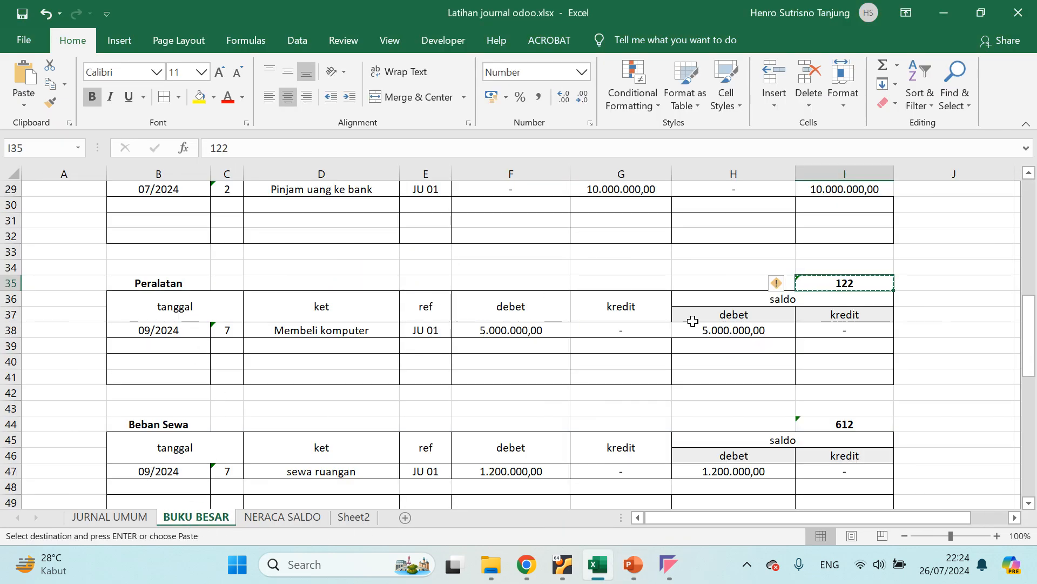
{"action": "left_click", "coordinate": [186, 284]}
{"action": "key", "text": "ctrl+c"}
{"action": "left_click", "coordinate": [261, 516]}
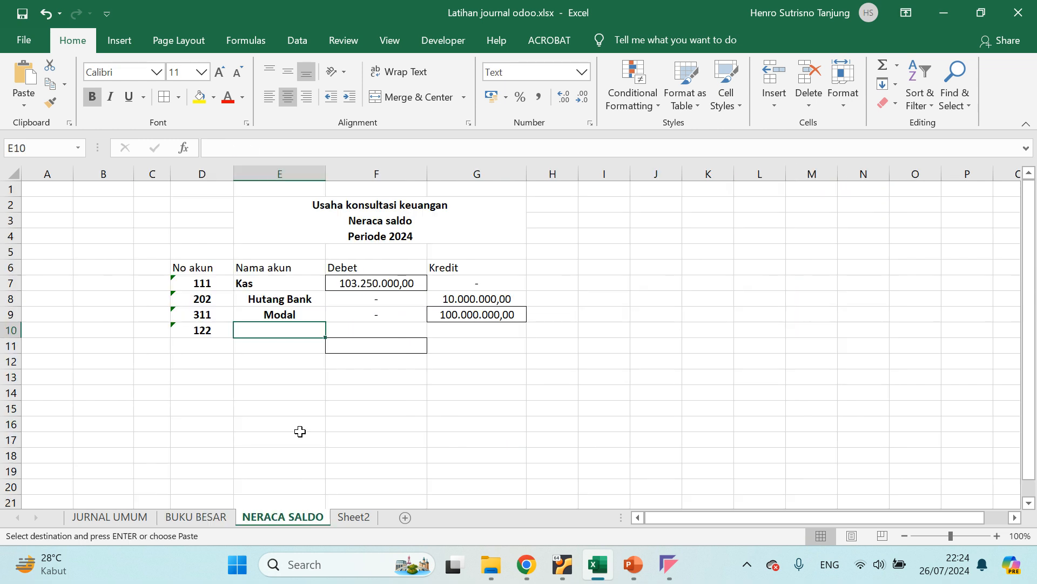
{"action": "key", "text": "ctrl+v"}
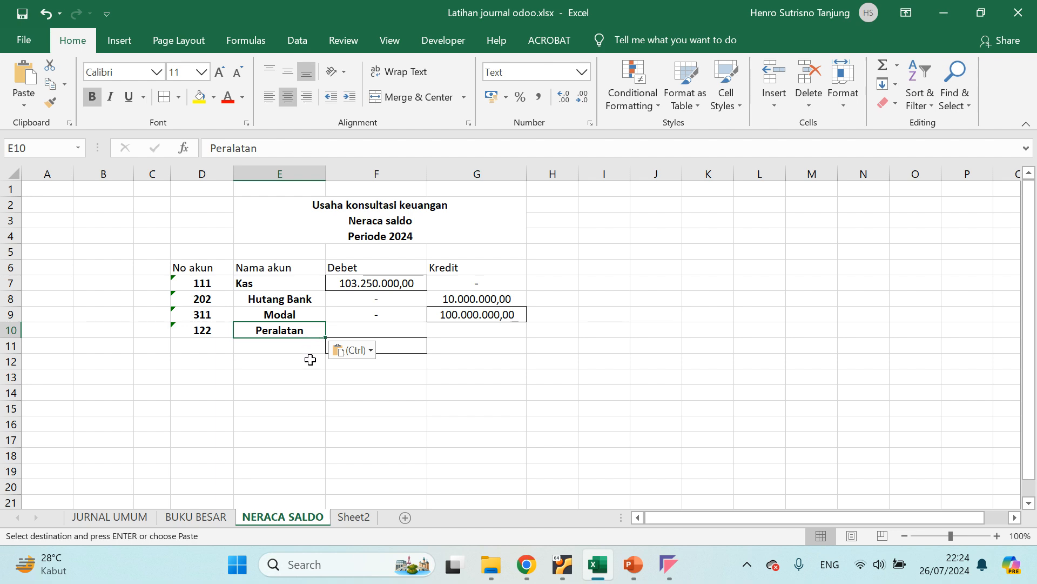
Copy the Peralatan debit balance 5.000.000,00 from H38 on BUKU BESAR into F10 on NERACA SALDO and enter - in Kredit cell G10.
{"action": "left_click", "coordinate": [207, 511]}
{"action": "left_click", "coordinate": [522, 334]}
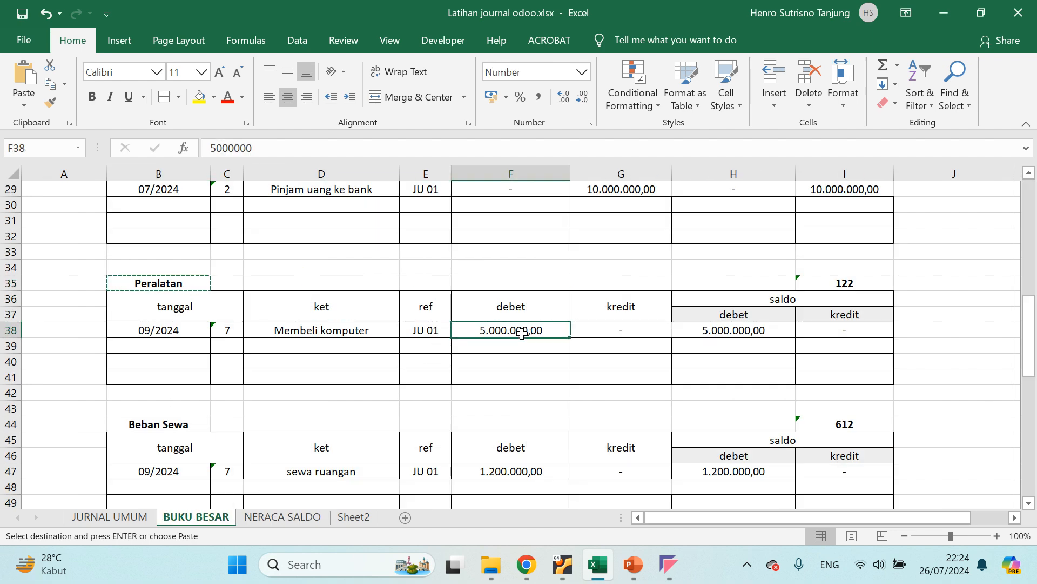
{"action": "left_click", "coordinate": [733, 327]}
{"action": "key", "text": "ctrl+c"}
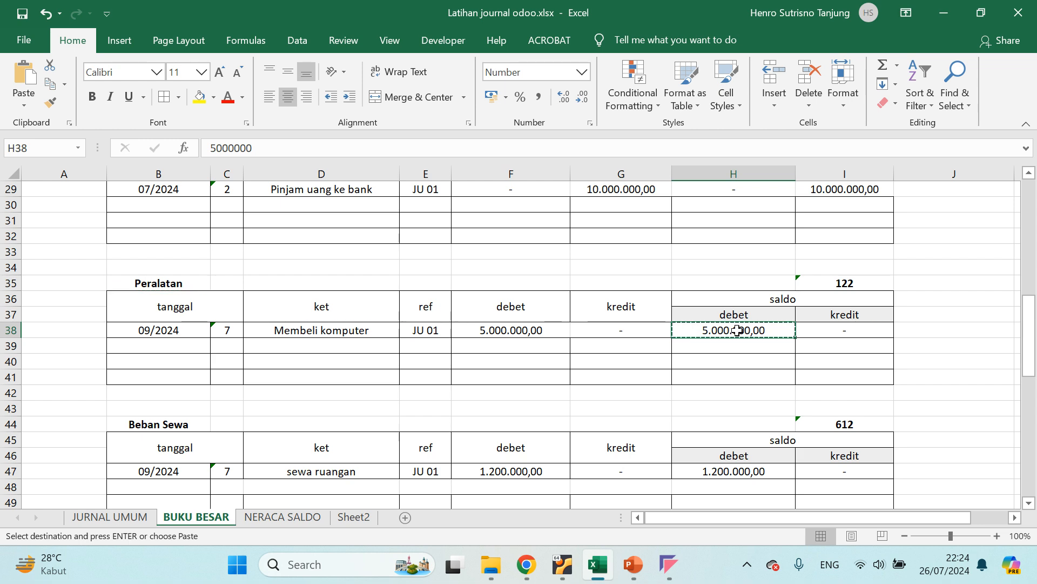
{"action": "left_click", "coordinate": [282, 516]}
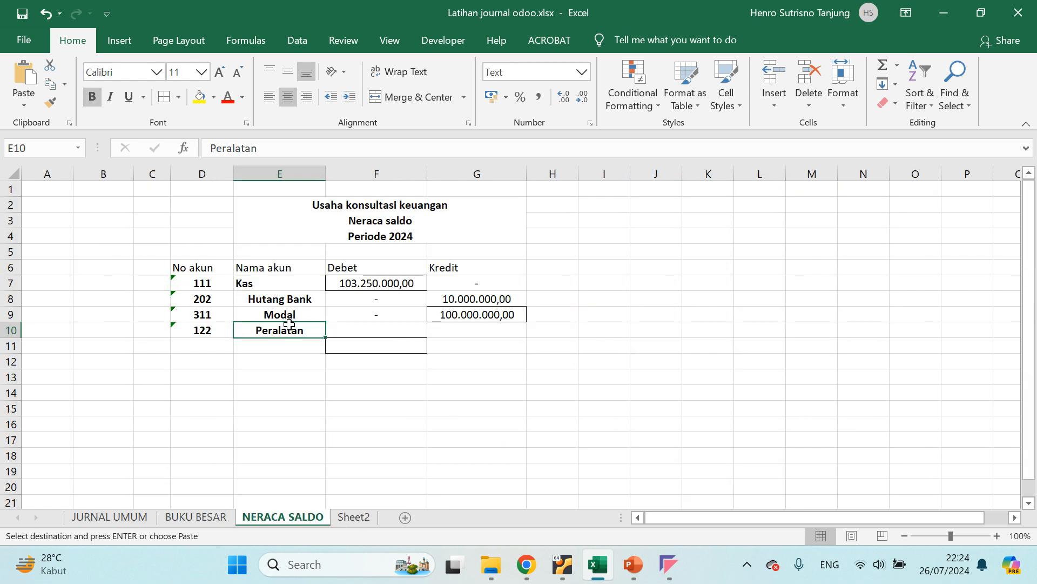
{"action": "left_click", "coordinate": [395, 330]}
{"action": "key", "text": "ctrl+v"}
{"action": "left_click", "coordinate": [491, 328]}
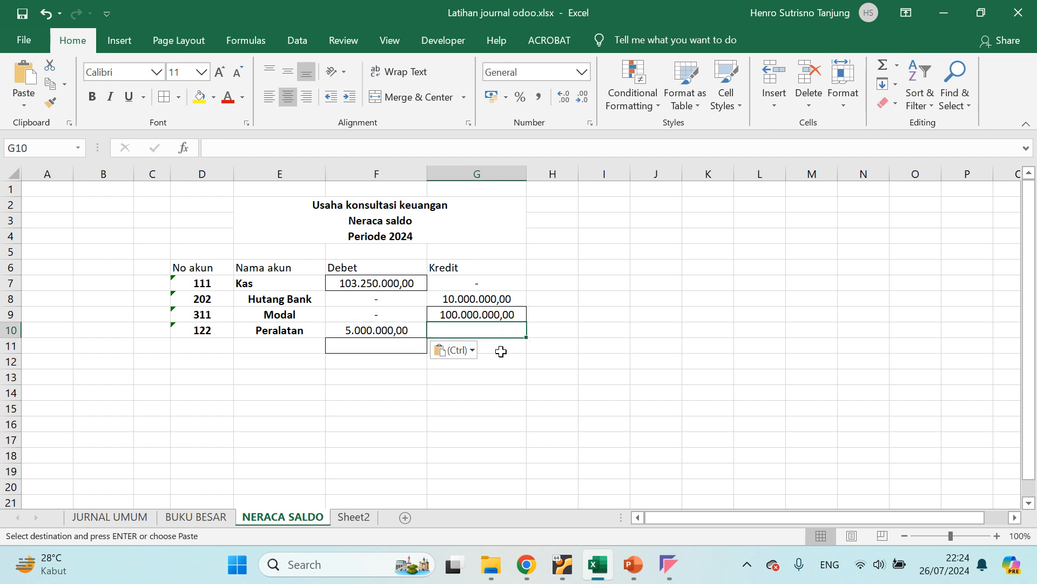
{"action": "type", "text": "-"}
{"action": "key", "text": "Return"}
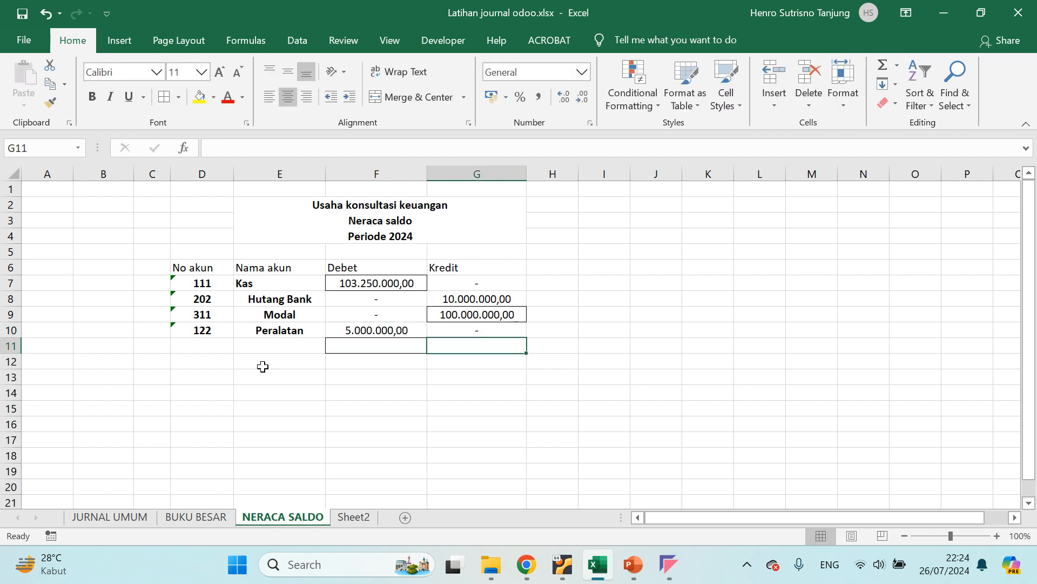
Copy the Beban Sewa account code 612 from I44 on BUKU BESAR into cell D11 under No akun on NERACA SALDO.
{"action": "left_click", "coordinate": [219, 349]}
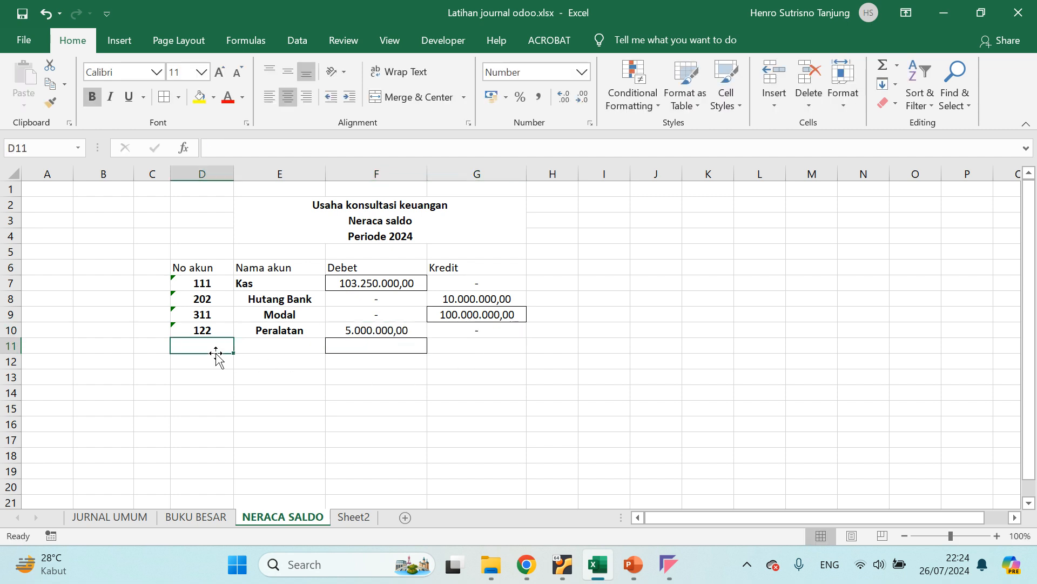
{"action": "left_click", "coordinate": [216, 516]}
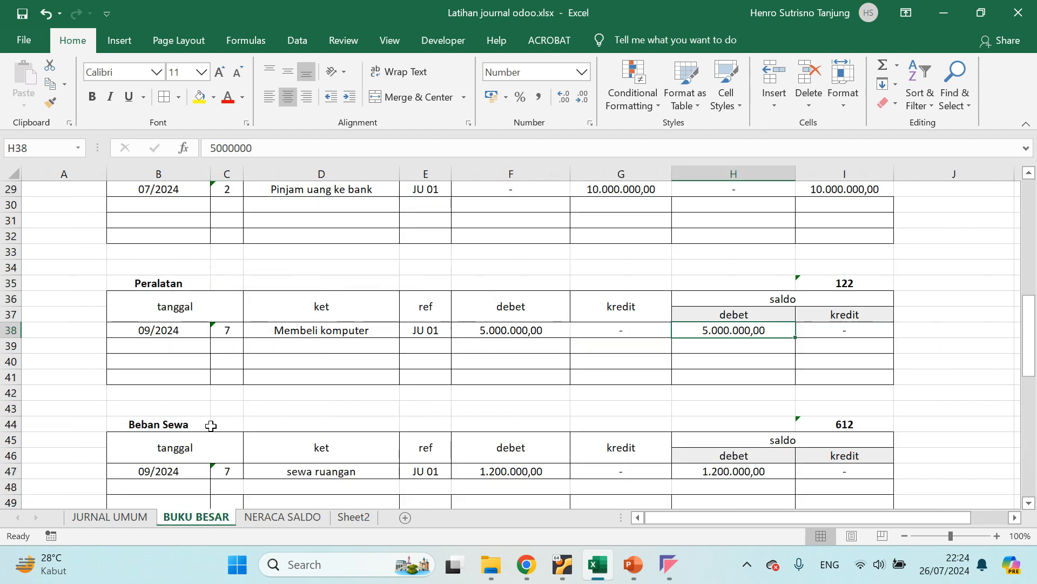
{"action": "scroll", "coordinate": [606, 418], "scroll_direction": "down", "scroll_amount": 2}
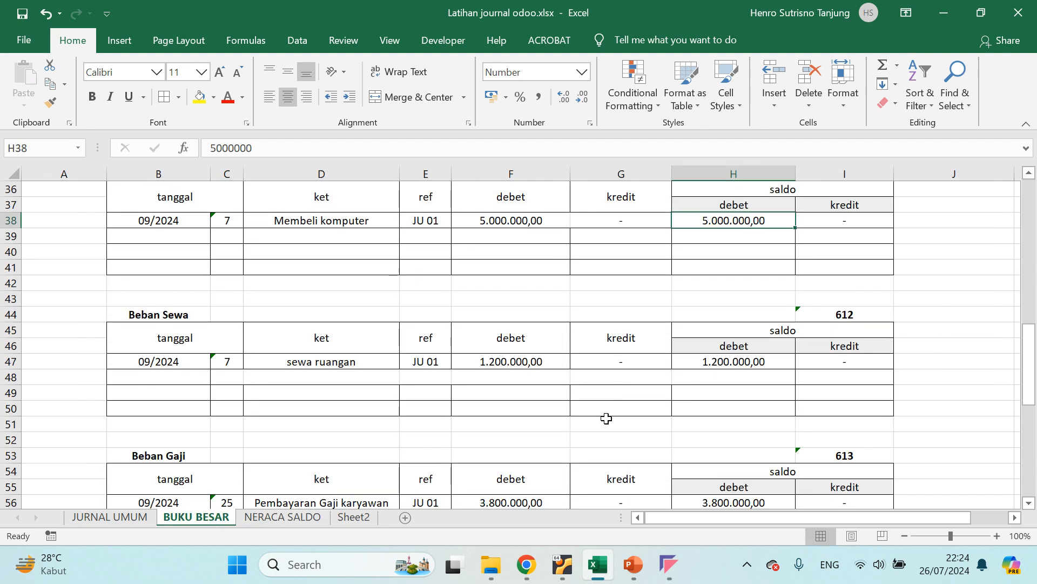
{"action": "left_click", "coordinate": [889, 314]}
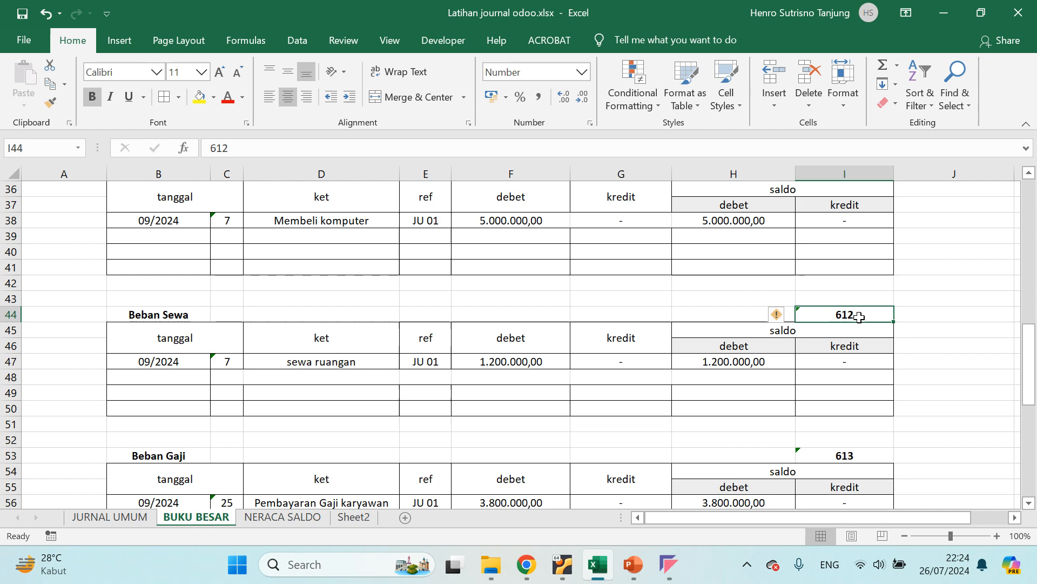
{"action": "key", "text": "ctrl+c"}
{"action": "left_click", "coordinate": [291, 514]}
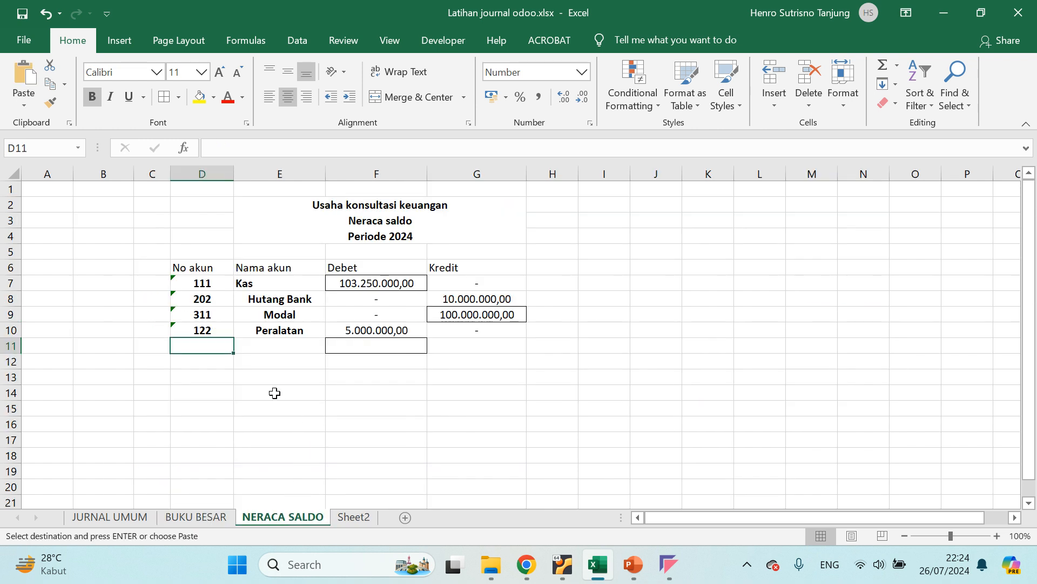
{"action": "left_click", "coordinate": [255, 350]}
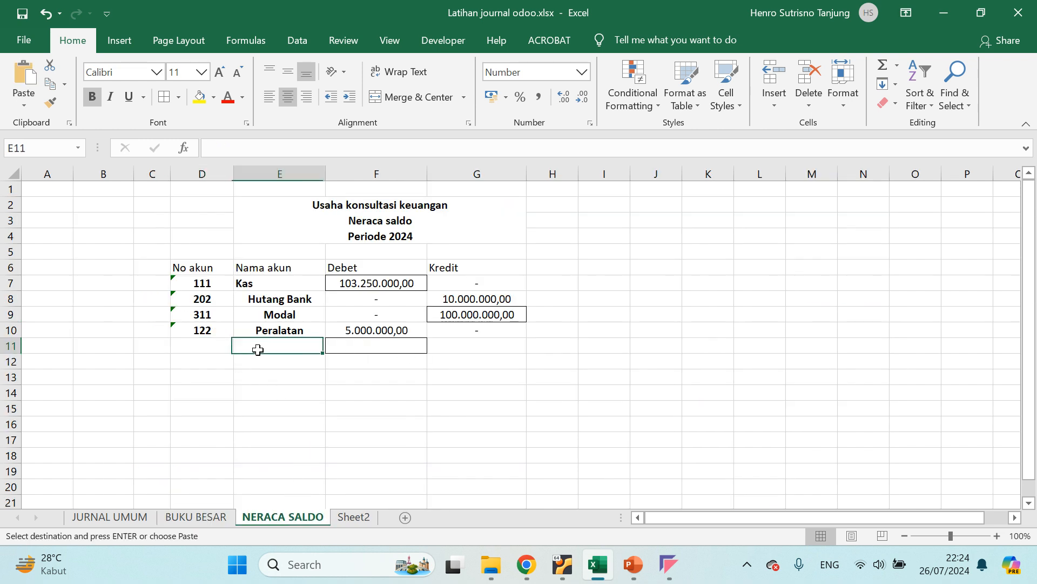
{"action": "left_click", "coordinate": [214, 348]}
{"action": "key", "text": "ctrl+v"}
Copy the account name Beban Sewa from B44 on BUKU BESAR into cell E11 under Nama akun on NERACA SALDO.
{"action": "left_click", "coordinate": [213, 516]}
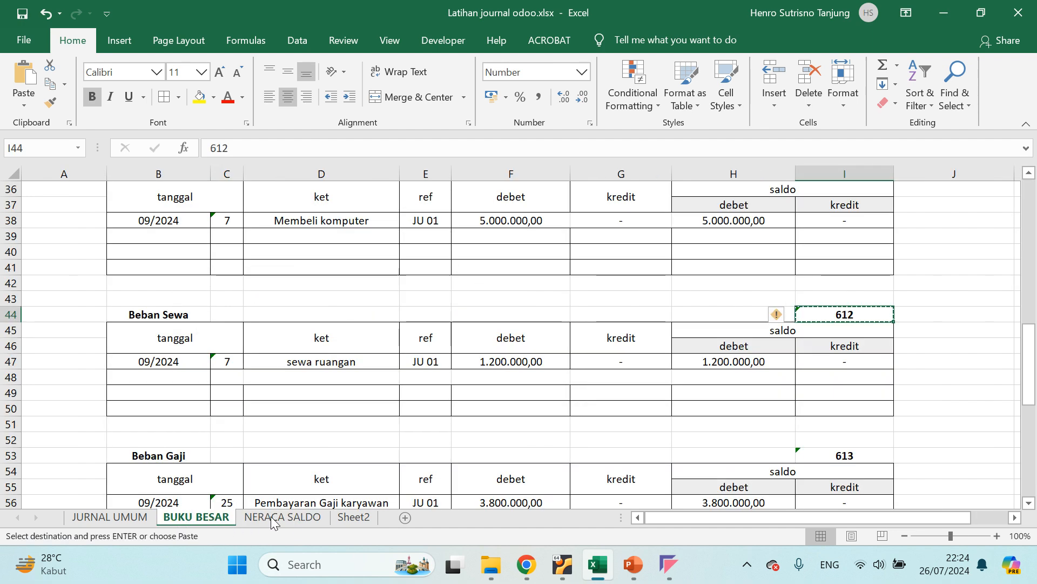
{"action": "left_click", "coordinate": [170, 311]}
{"action": "key", "text": "ctrl+c"}
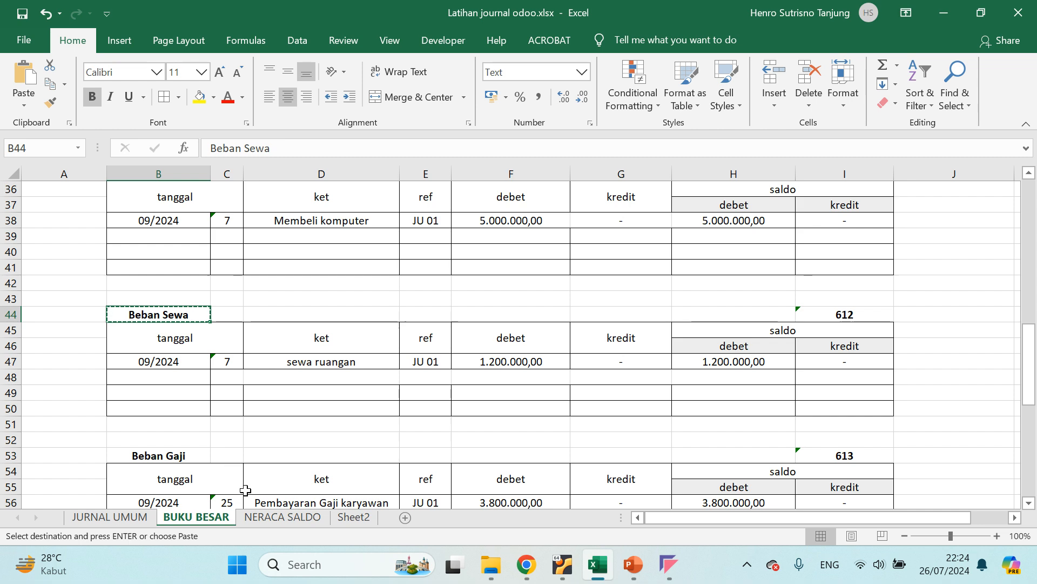
{"action": "left_click", "coordinate": [273, 516]}
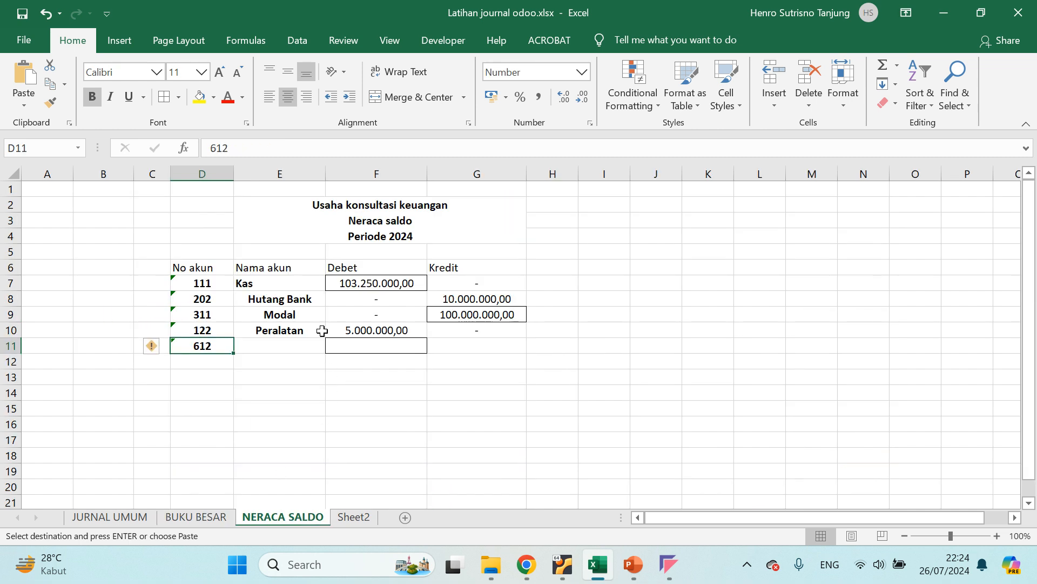
{"action": "left_click", "coordinate": [286, 338]}
{"action": "key", "text": "ctrl+v"}
Copy the Beban Sewa debit balance 1.200.000,00 from H47 on BUKU BESAR into cell F11 under Debet on NERACA SALDO.
{"action": "left_click", "coordinate": [196, 516]}
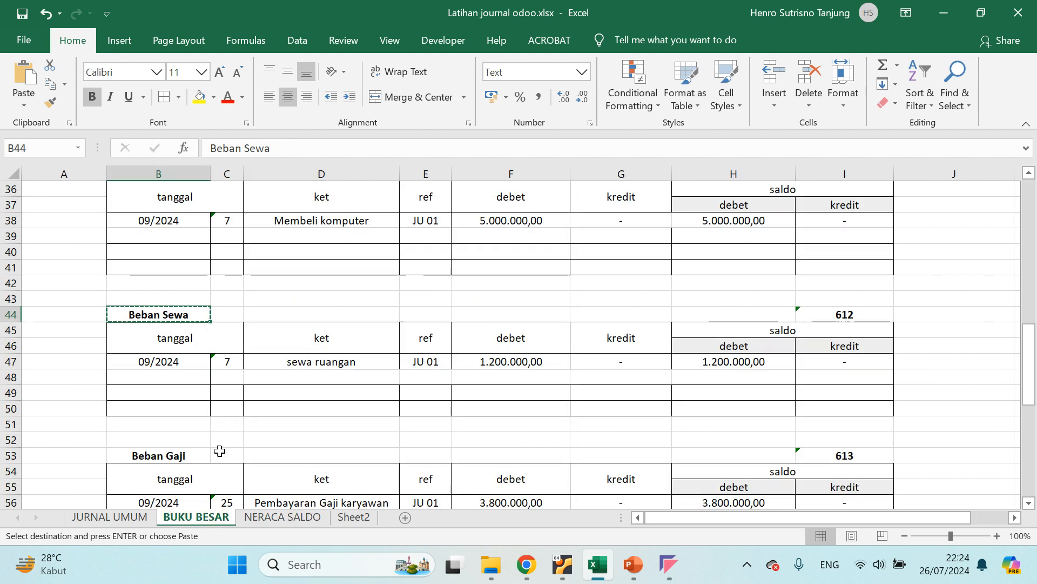
{"action": "left_click", "coordinate": [725, 358]}
{"action": "key", "text": "ctrl+c"}
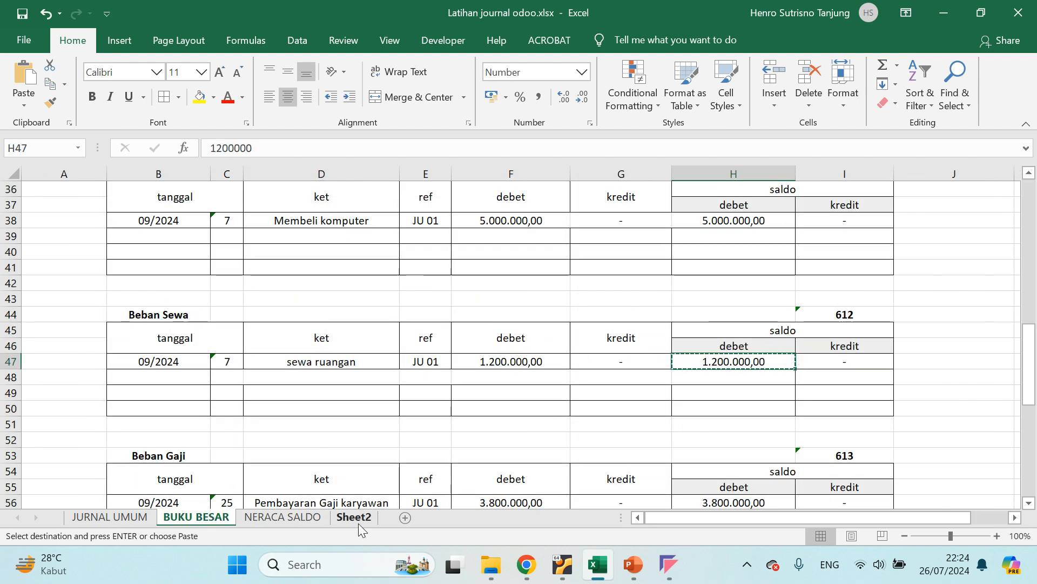
{"action": "left_click", "coordinate": [287, 516]}
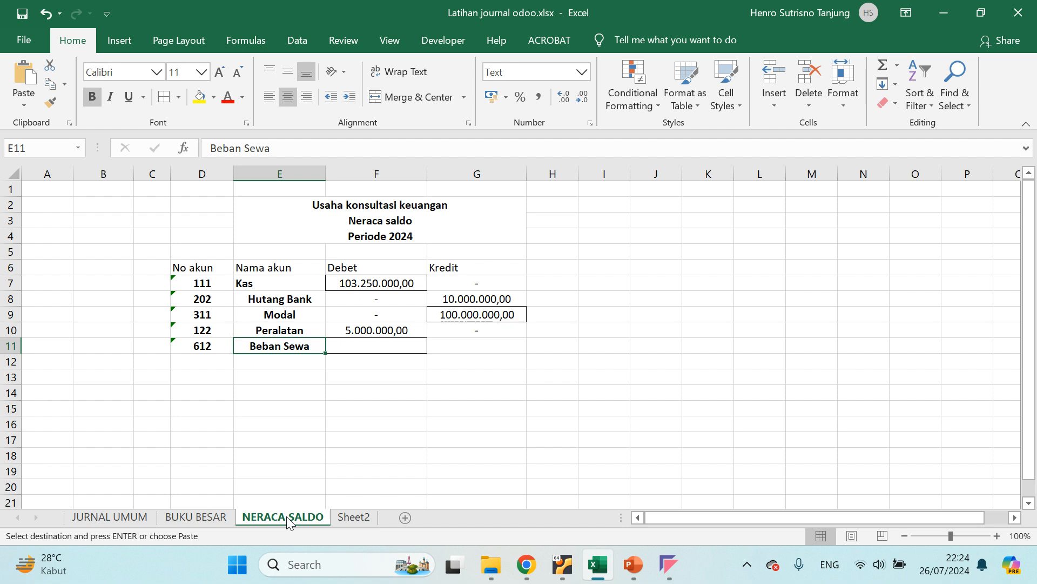
{"action": "left_click", "coordinate": [379, 347]}
{"action": "key", "text": "ctrl+v"}
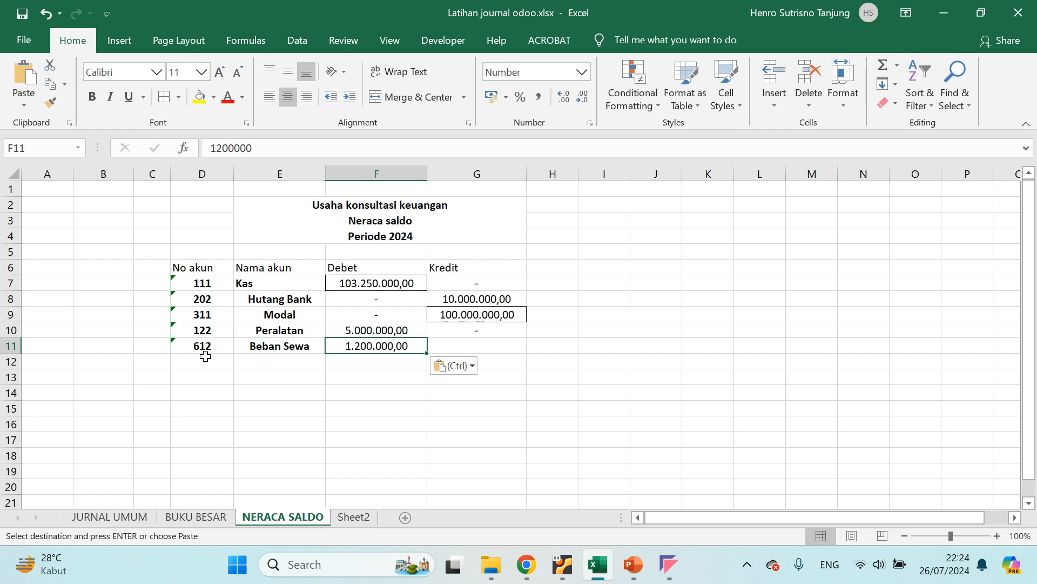
Copy the Beban Gaji account code 613 from I53 on BUKU BESAR into cell D12 under No akun on NERACA SALDO.
{"action": "left_click", "coordinate": [205, 360]}
{"action": "left_click", "coordinate": [185, 516]}
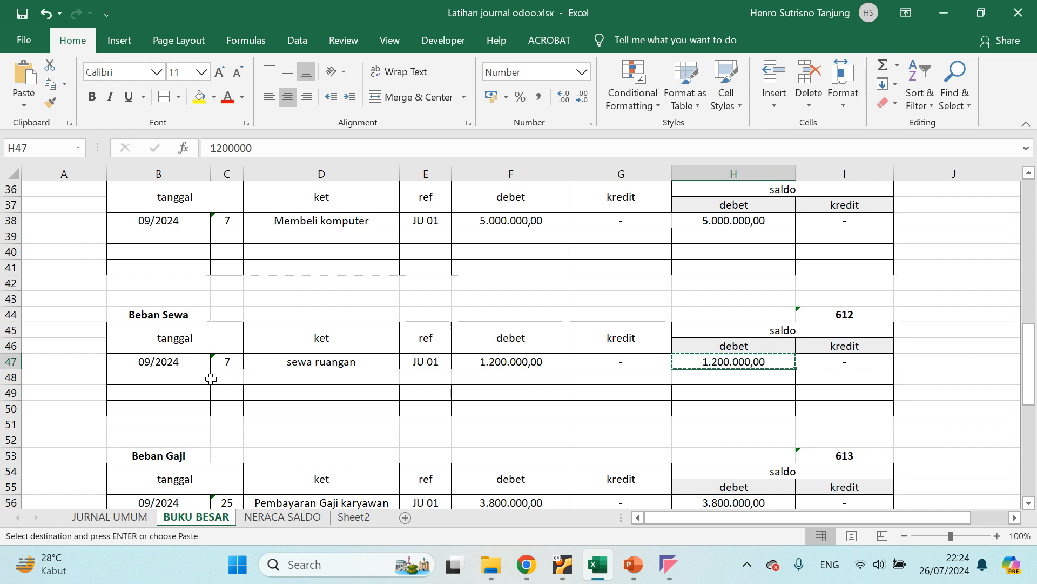
{"action": "scroll", "coordinate": [211, 378], "scroll_direction": "down", "scroll_amount": 2}
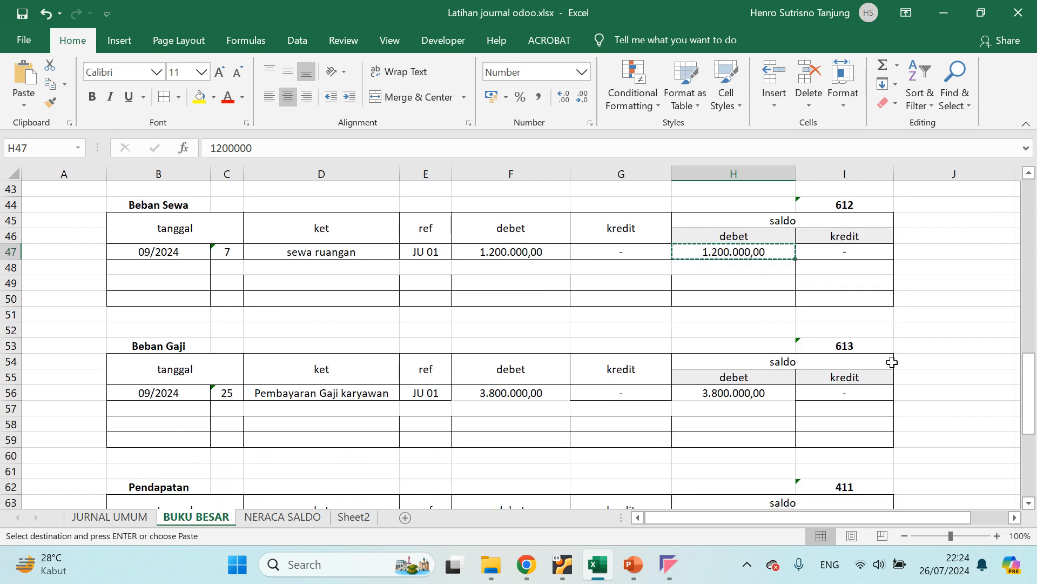
{"action": "left_click", "coordinate": [875, 346]}
{"action": "key", "text": "ctrl+c"}
{"action": "left_click", "coordinate": [282, 516]}
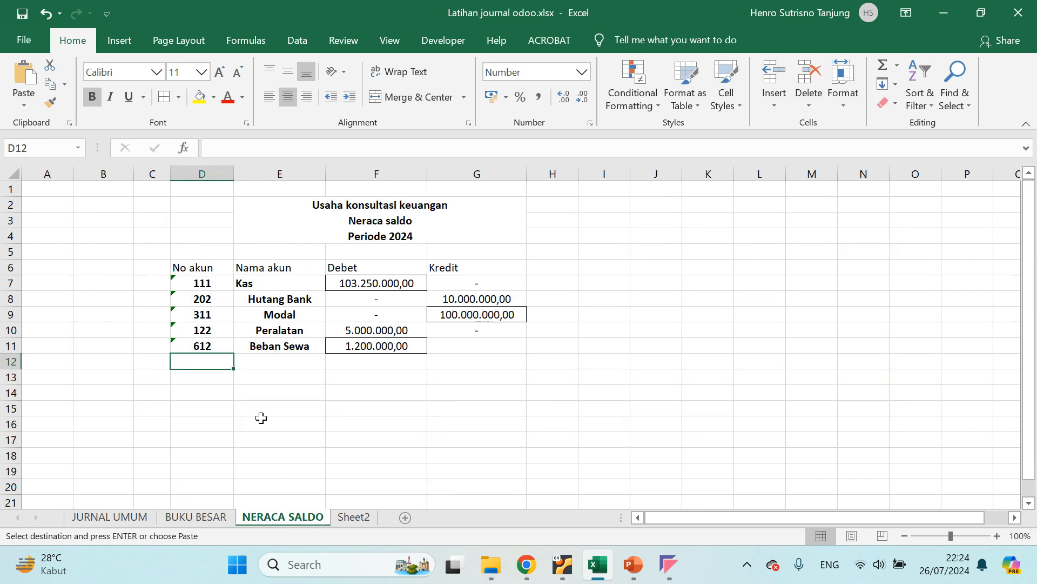
{"action": "key", "text": "ctrl+v"}
Copy the account name Beban Gaji from B53 on BUKU BESAR into cell E12 under Nama akun on NERACA SALDO.
{"action": "key", "text": "Tab"}
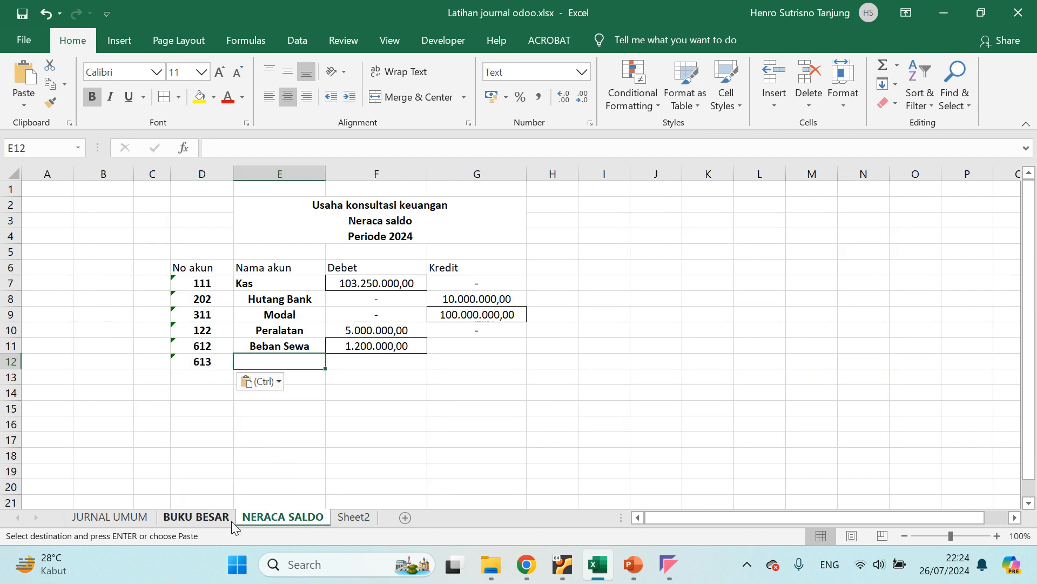
{"action": "left_click", "coordinate": [178, 516]}
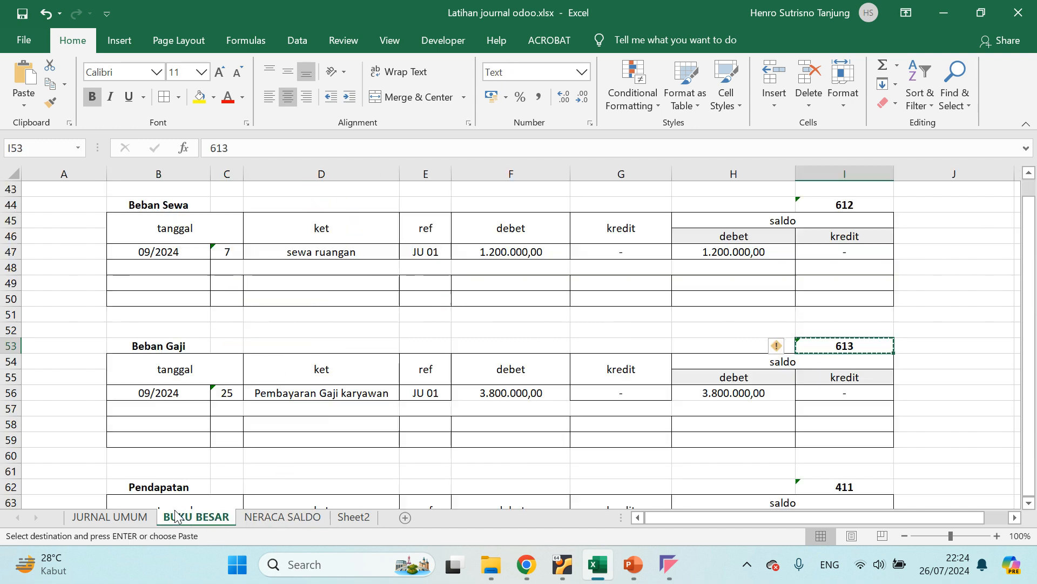
{"action": "left_click", "coordinate": [175, 345]}
{"action": "key", "text": "ctrl+c"}
{"action": "left_click", "coordinate": [277, 514]}
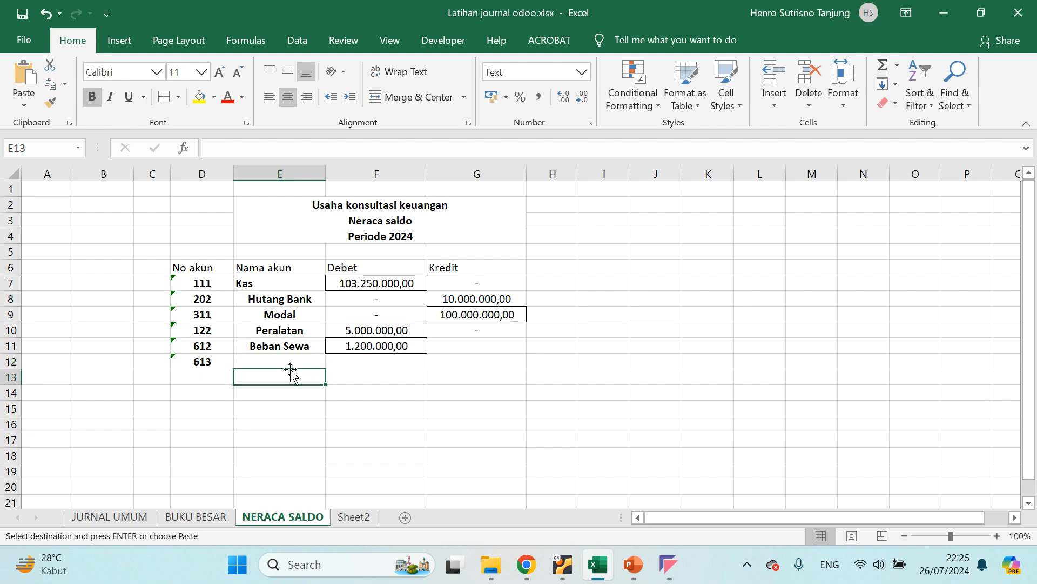
{"action": "key", "text": "ctrl+v"}
Copy the Beban Gaji debit balance 3.800.000,00 from H56 on BUKU BESAR into cell F12 under Debet on NERACA SALDO.
{"action": "left_click", "coordinate": [200, 516]}
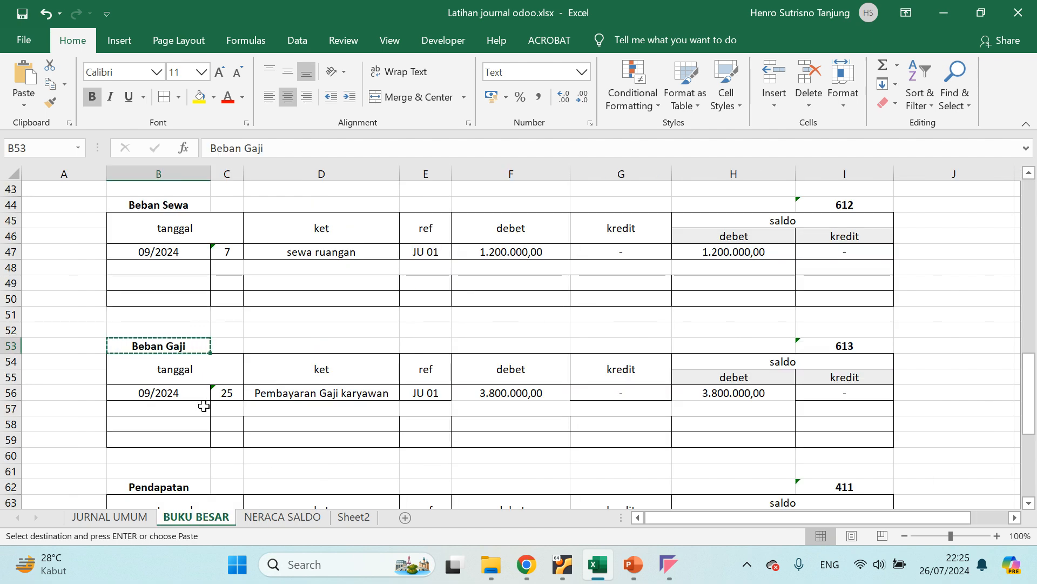
{"action": "left_click", "coordinate": [742, 394]}
{"action": "key", "text": "ctrl+c"}
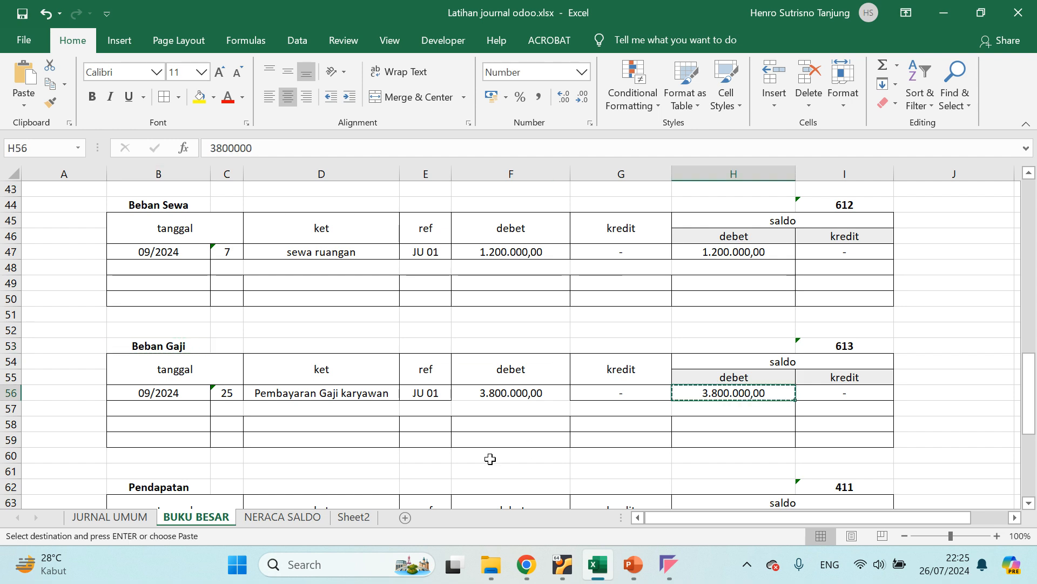
{"action": "left_click", "coordinate": [291, 517]}
{"action": "left_click", "coordinate": [378, 358]}
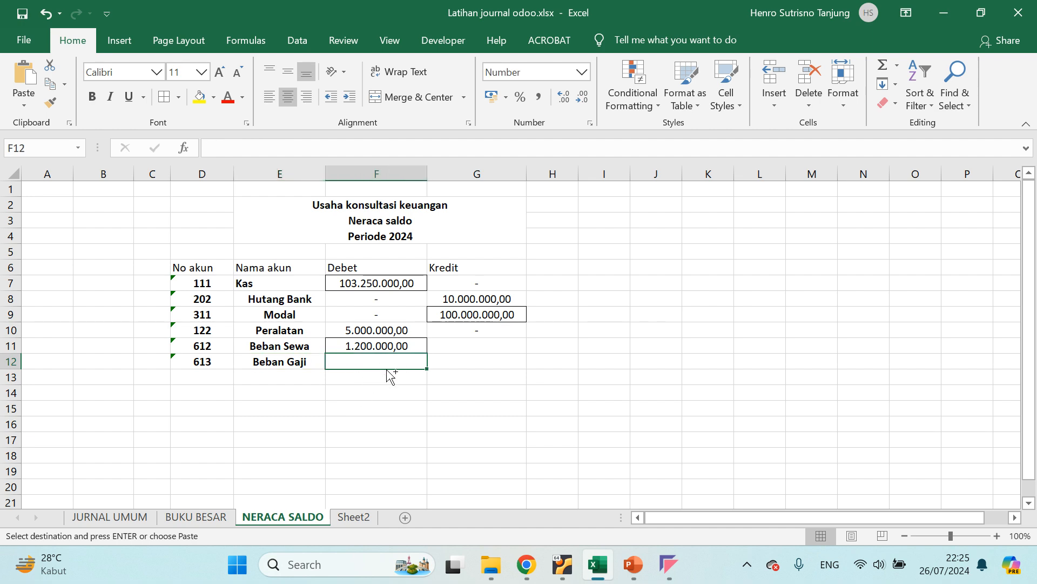
{"action": "key", "text": "ctrl+v"}
Copy the Pendapatan account code 411 from I62 on BUKU BESAR into cell D13 under No akun on NERACA SALDO.
{"action": "left_click", "coordinate": [269, 388]}
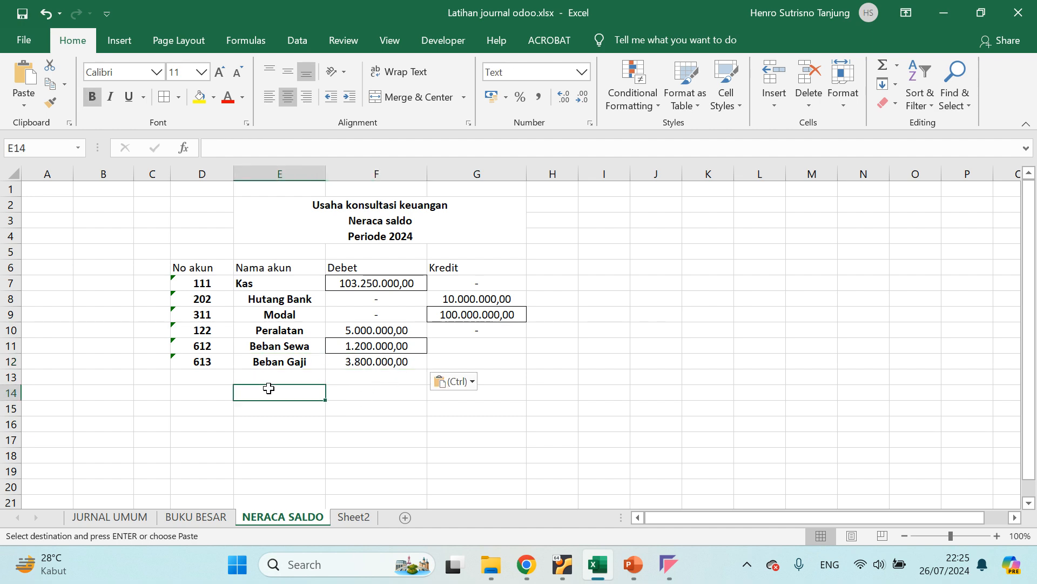
{"action": "left_click", "coordinate": [195, 517]}
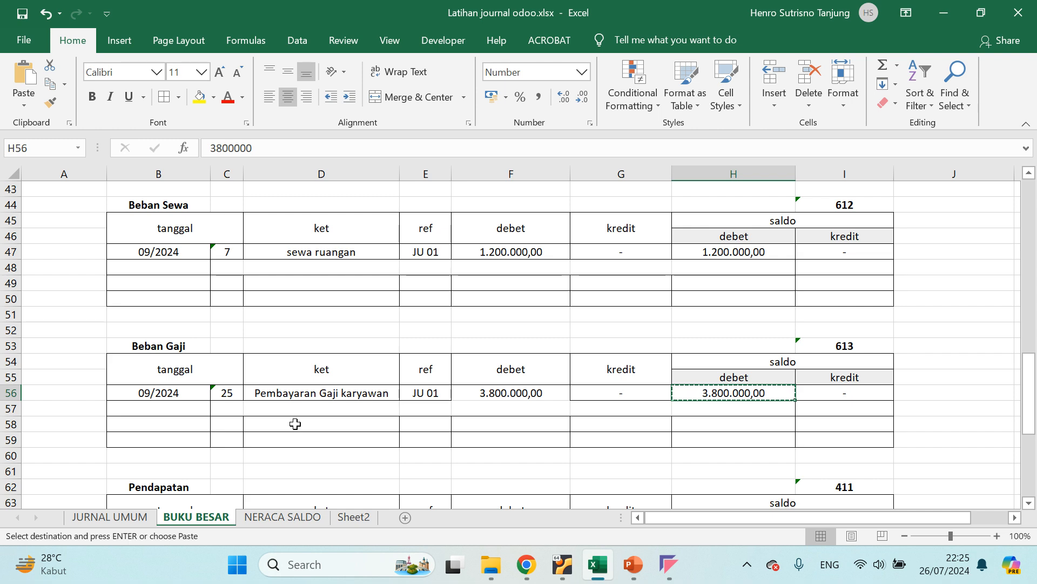
{"action": "scroll", "coordinate": [302, 415], "scroll_direction": "down", "scroll_amount": 3}
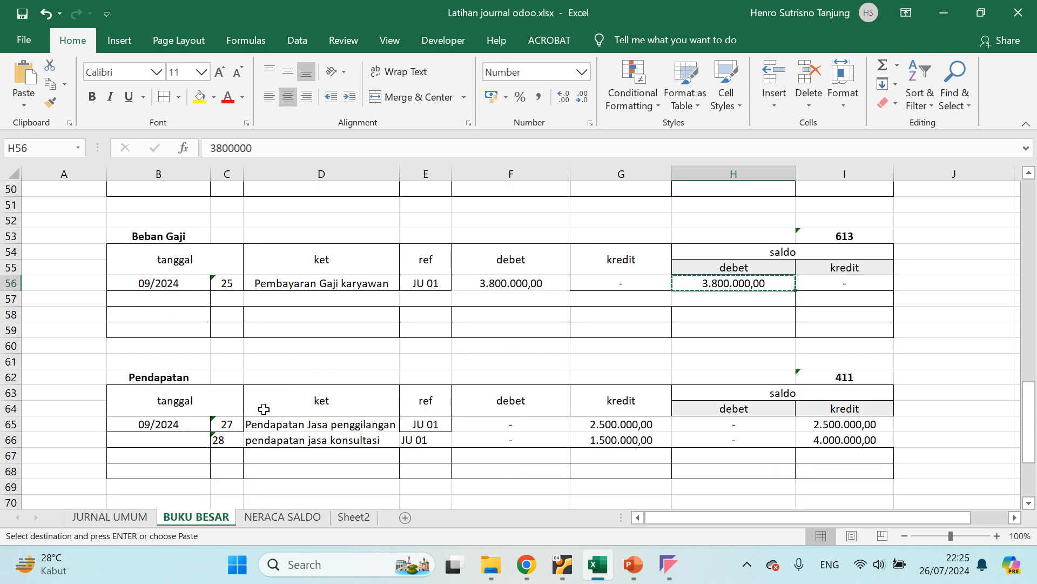
{"action": "left_click", "coordinate": [836, 377]}
{"action": "key", "text": "ctrl+c"}
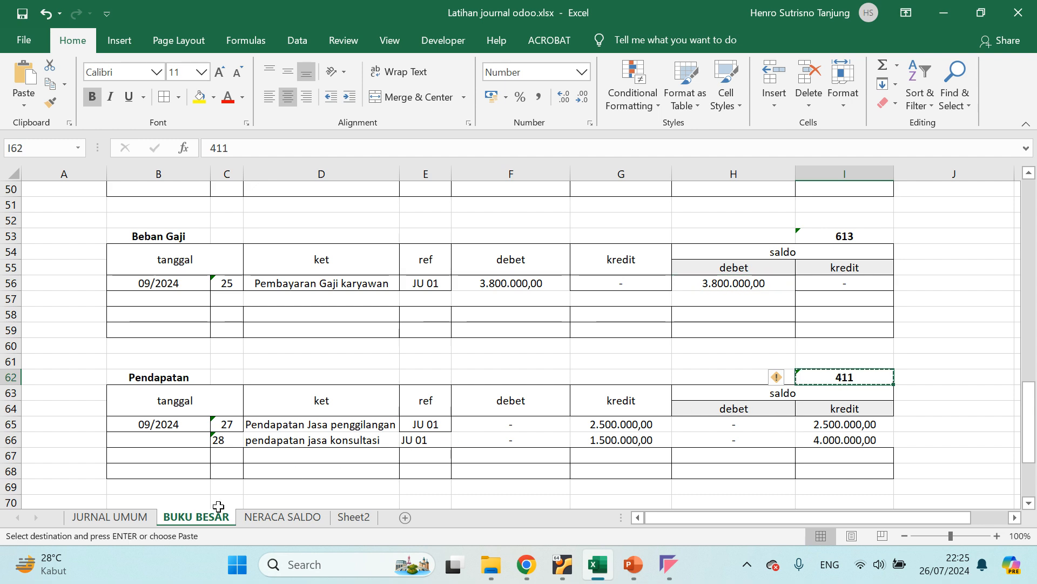
{"action": "left_click", "coordinate": [282, 517]}
{"action": "left_click", "coordinate": [195, 377]}
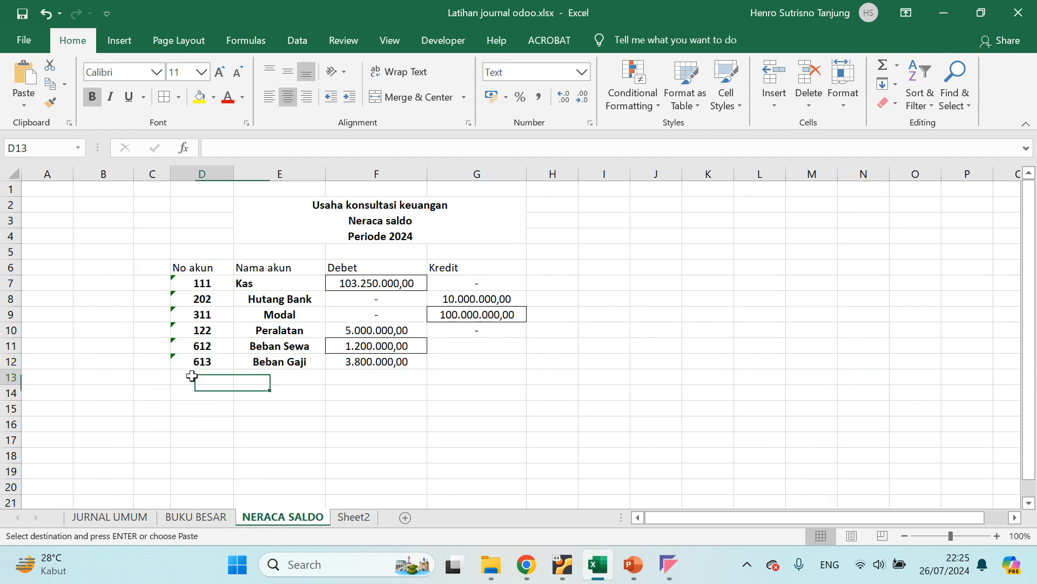
{"action": "key", "text": "ctrl+v"}
Copy the account name Pendapatan from B62 on BUKU BESAR into cell E13 under Nama akun on NERACA SALDO.
{"action": "left_click", "coordinate": [198, 517]}
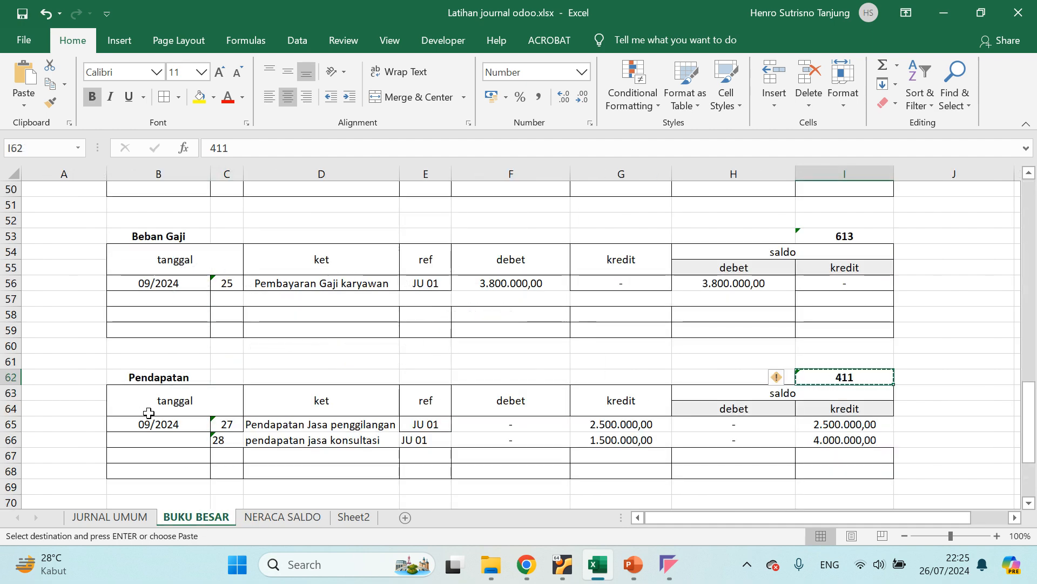
{"action": "left_click", "coordinate": [161, 382]}
{"action": "key", "text": "ctrl+c"}
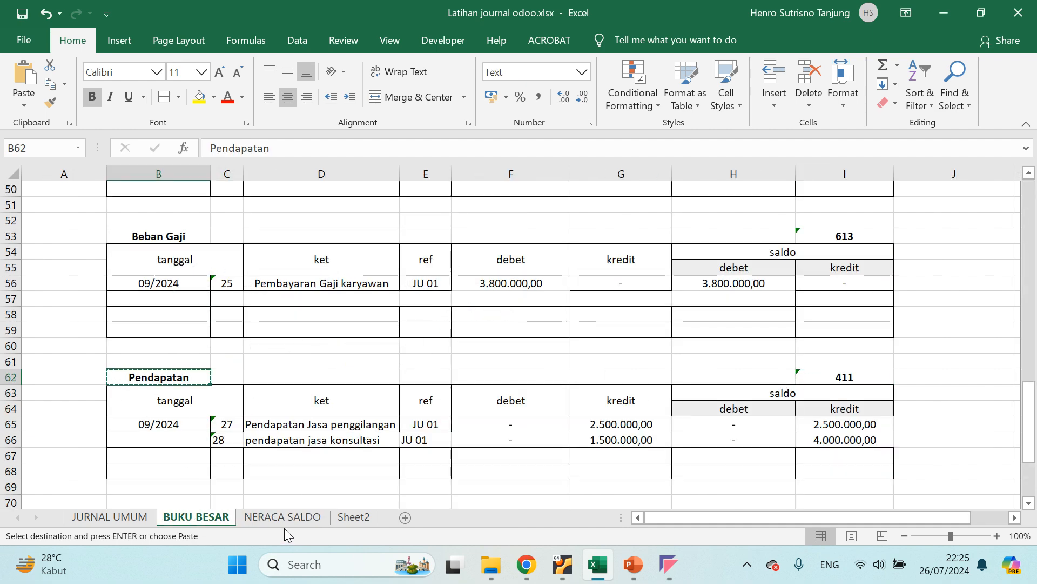
{"action": "left_click", "coordinate": [281, 516]}
{"action": "left_click", "coordinate": [294, 388]}
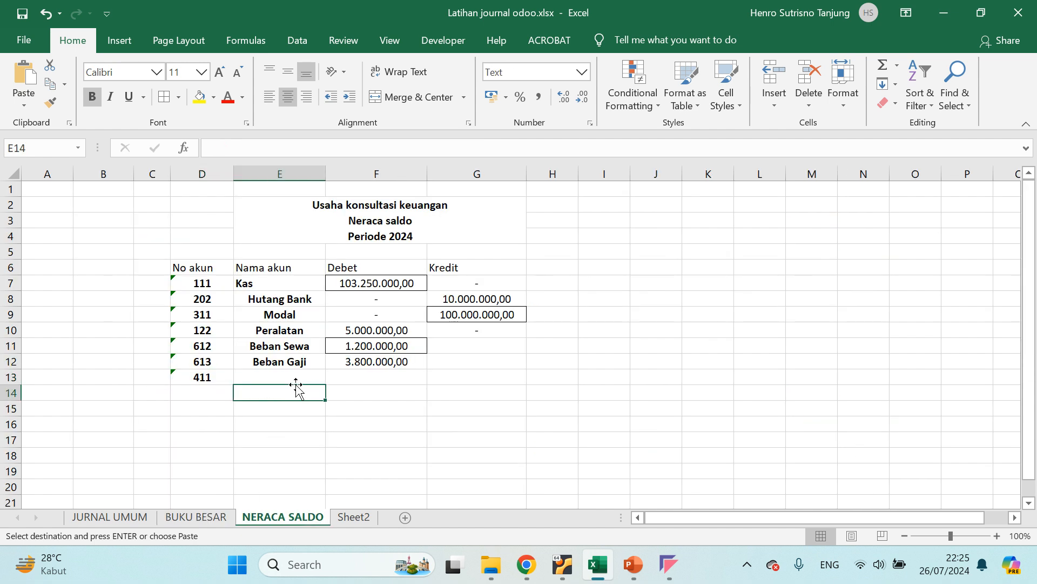
{"action": "left_click", "coordinate": [287, 366]}
{"action": "left_click", "coordinate": [283, 386]}
{"action": "key", "text": "ctrl+v"}
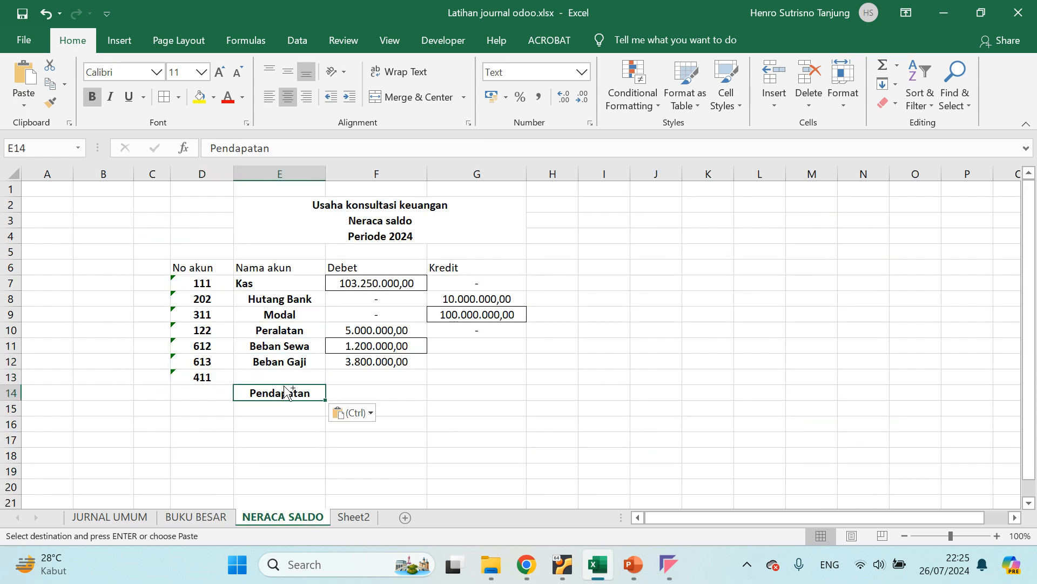
{"action": "key", "text": "ctrl+z"}
{"action": "left_click", "coordinate": [277, 377]}
{"action": "key", "text": "ctrl+v"}
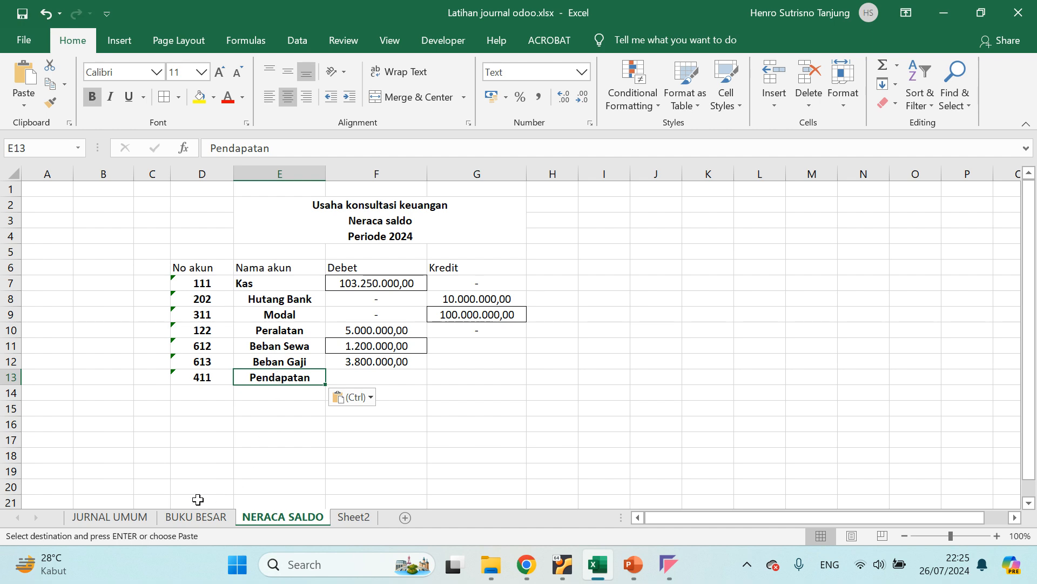
Copy the Pendapatan credit balance 4.000.000,00 from I66 on BUKU BESAR into cell G13 under Kredit on NERACA SALDO.
{"action": "left_click", "coordinate": [192, 517]}
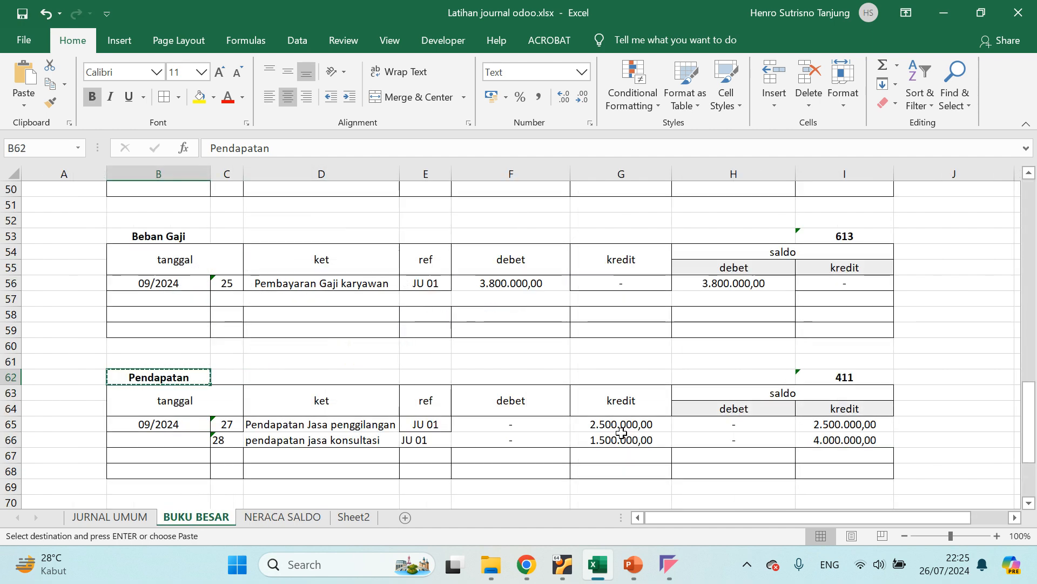
{"action": "left_click", "coordinate": [831, 439]}
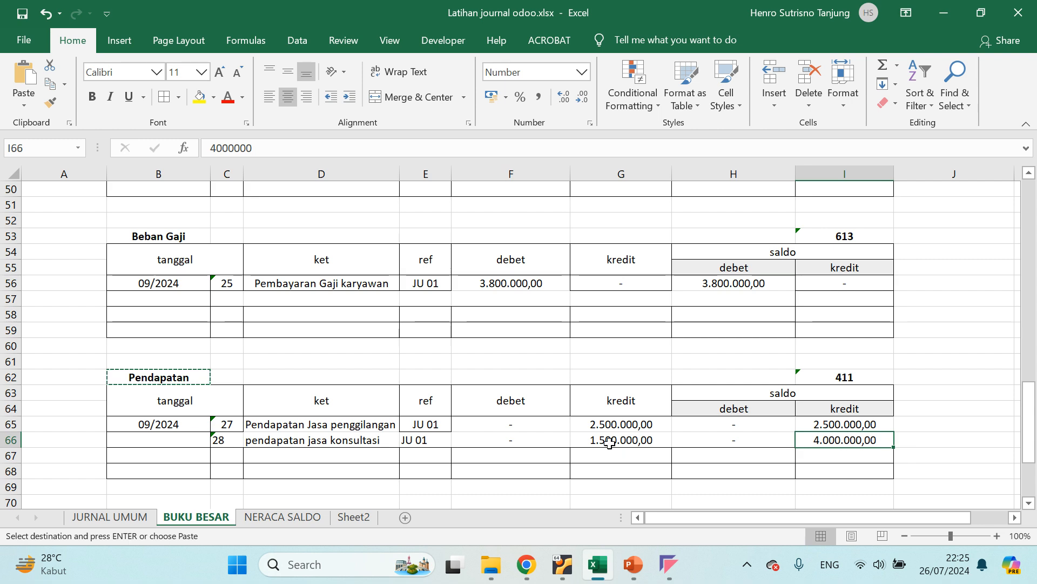
{"action": "left_click", "coordinate": [294, 520]}
{"action": "left_click", "coordinate": [466, 379]}
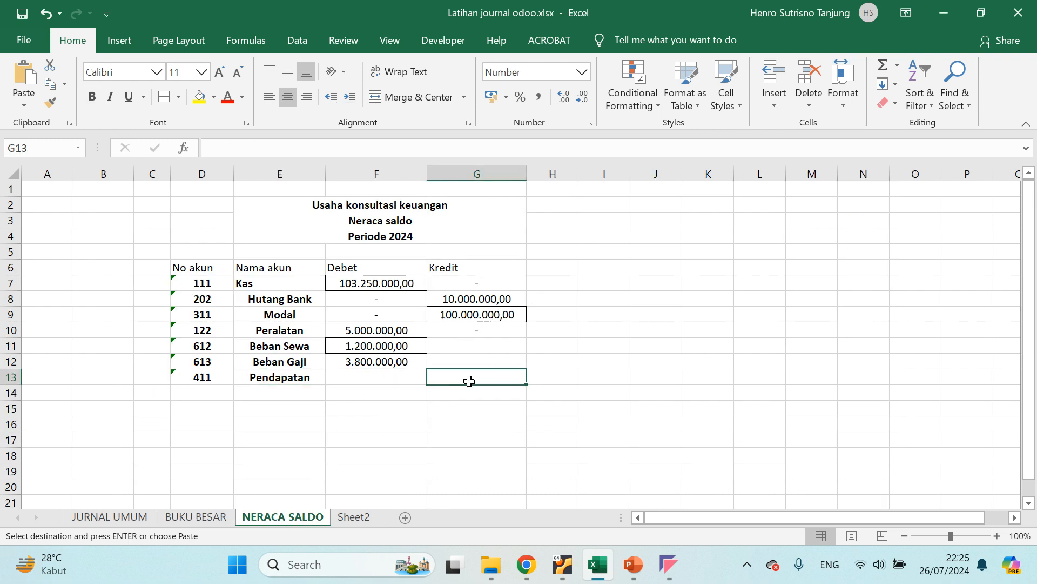
{"action": "type", "text": "4.000.000,00"}
Copy the Prive account code 302 from I71 on BUKU BESAR into cell D14 under No akun on NERACA SALDO.
{"action": "left_click", "coordinate": [191, 391]}
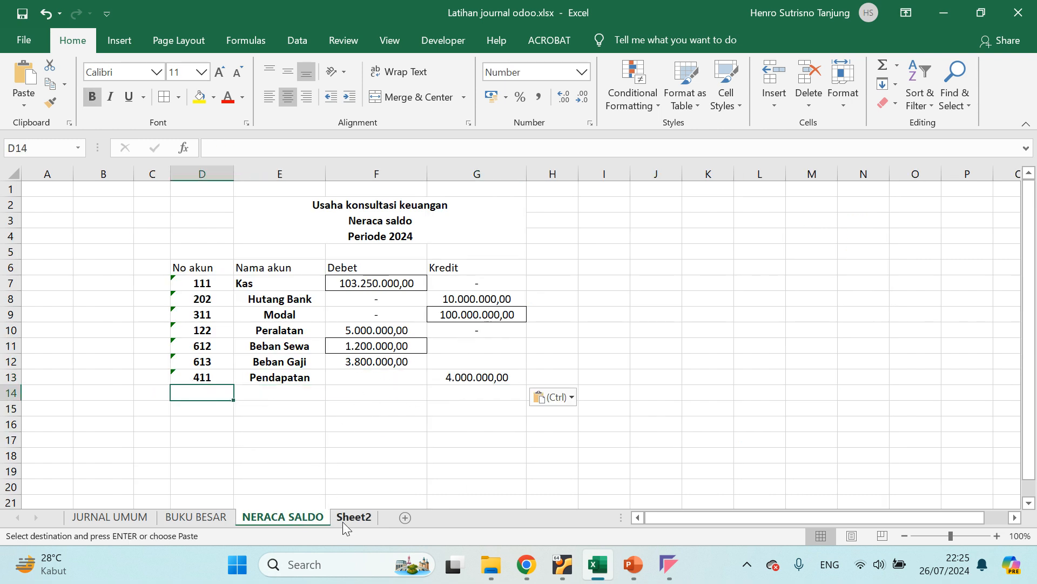
{"action": "left_click", "coordinate": [201, 517]}
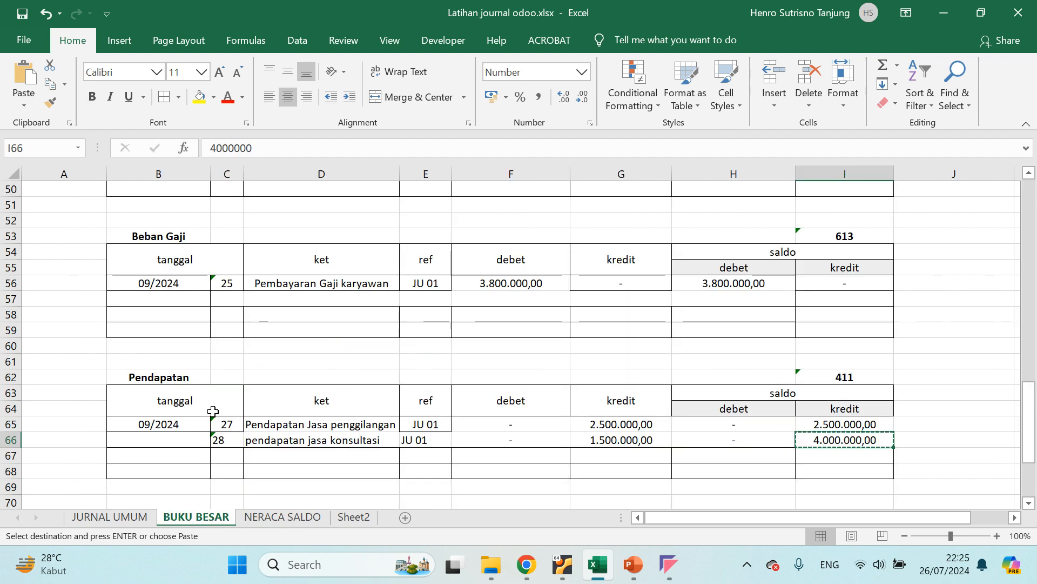
{"action": "scroll", "coordinate": [194, 416], "scroll_direction": "down", "scroll_amount": 2}
{"action": "scroll", "coordinate": [193, 421], "scroll_direction": "down", "scroll_amount": 3}
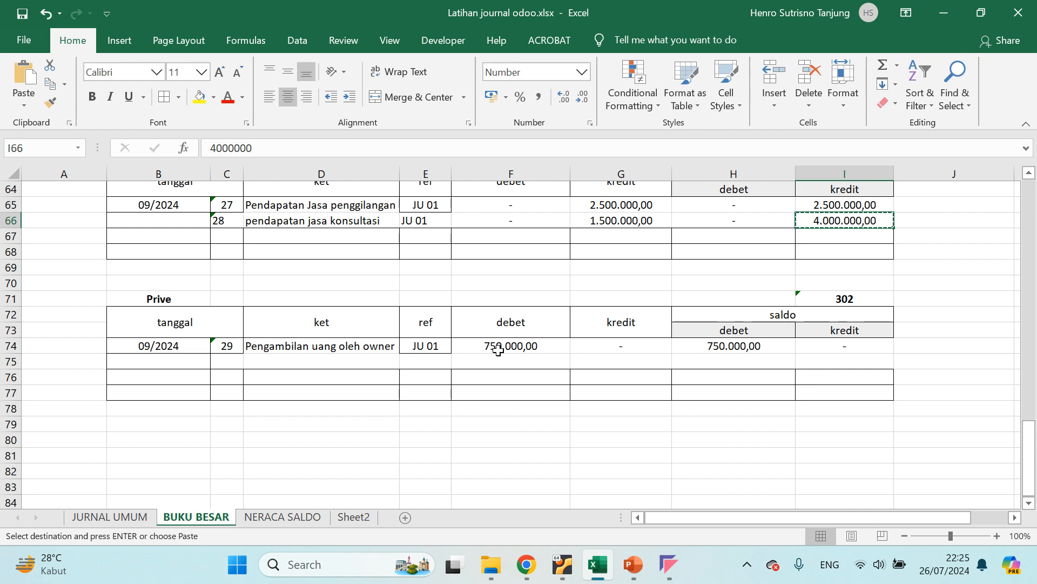
{"action": "key", "text": "Down"}
{"action": "key", "text": "Down"}
{"action": "key", "text": "Down"}
{"action": "key", "text": "Down"}
{"action": "key", "text": "Down"}
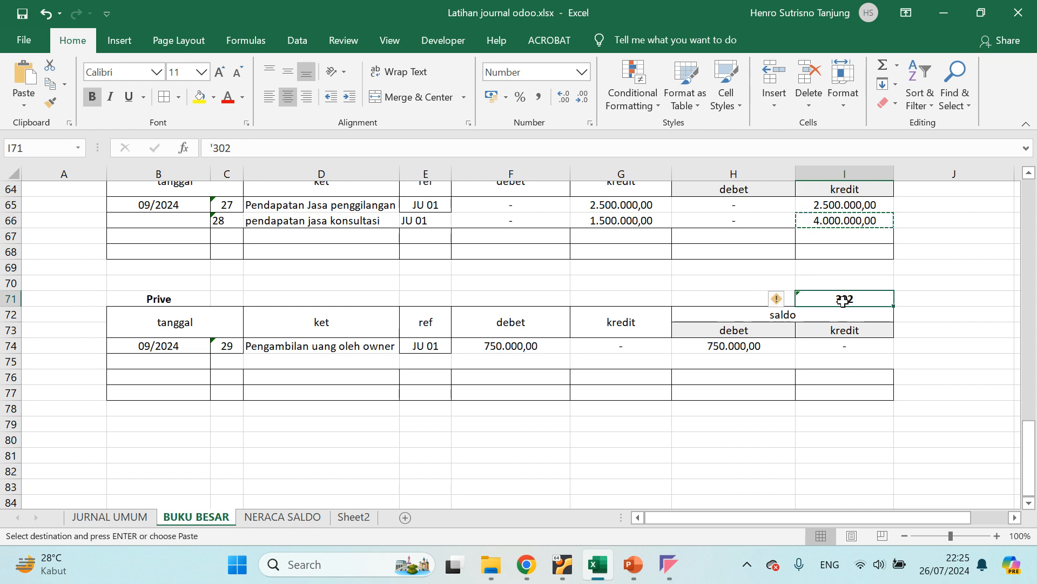
{"action": "key", "text": "ctrl+c"}
{"action": "left_click", "coordinate": [268, 521]}
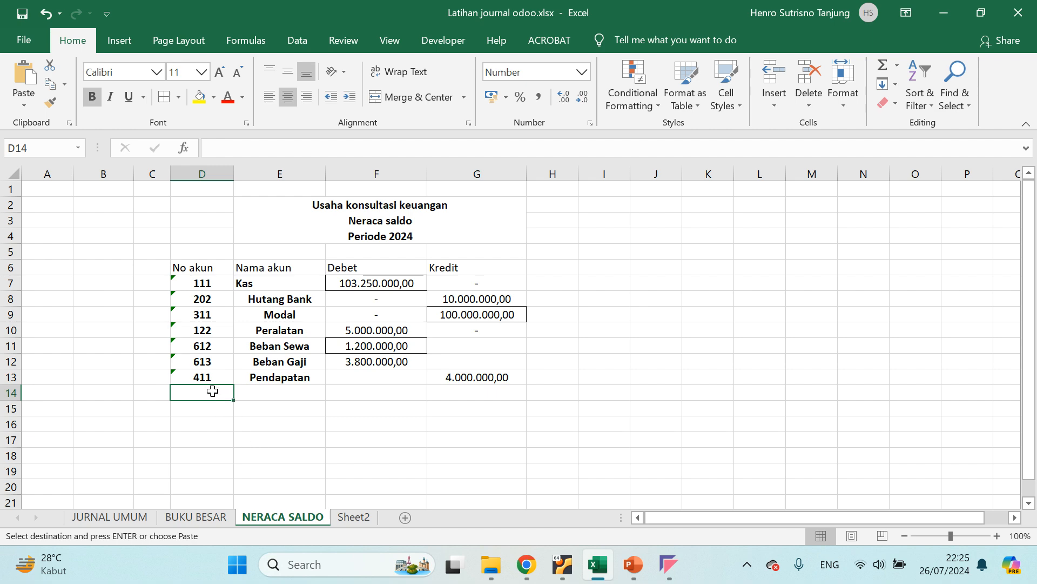
{"action": "key", "text": "ctrl+v"}
Copy the account name Prive from B71 on BUKU BESAR into cell E14 under Nama akun on NERACA SALDO.
{"action": "left_click", "coordinate": [191, 519]}
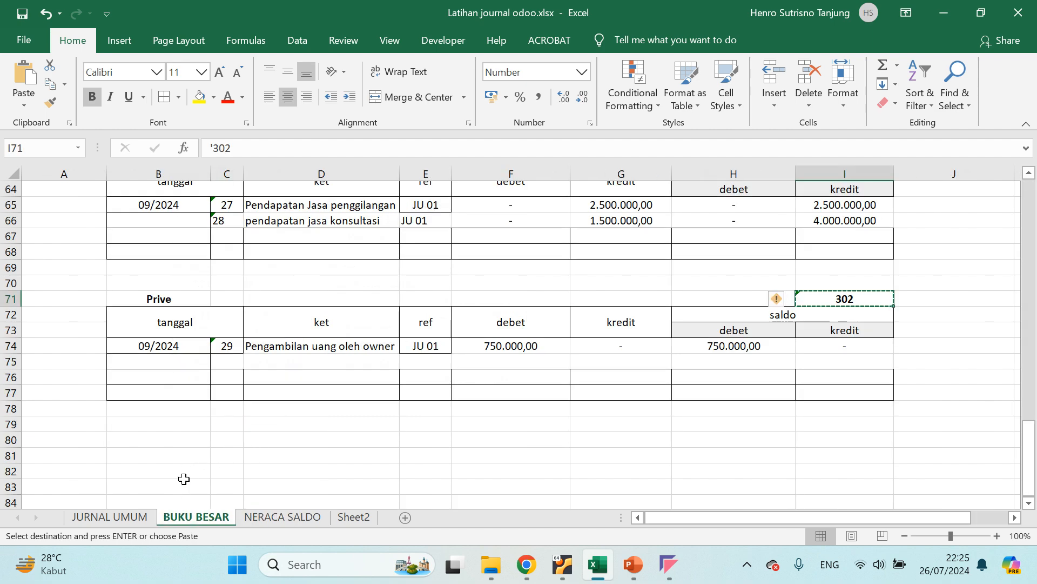
{"action": "left_click", "coordinate": [181, 299]}
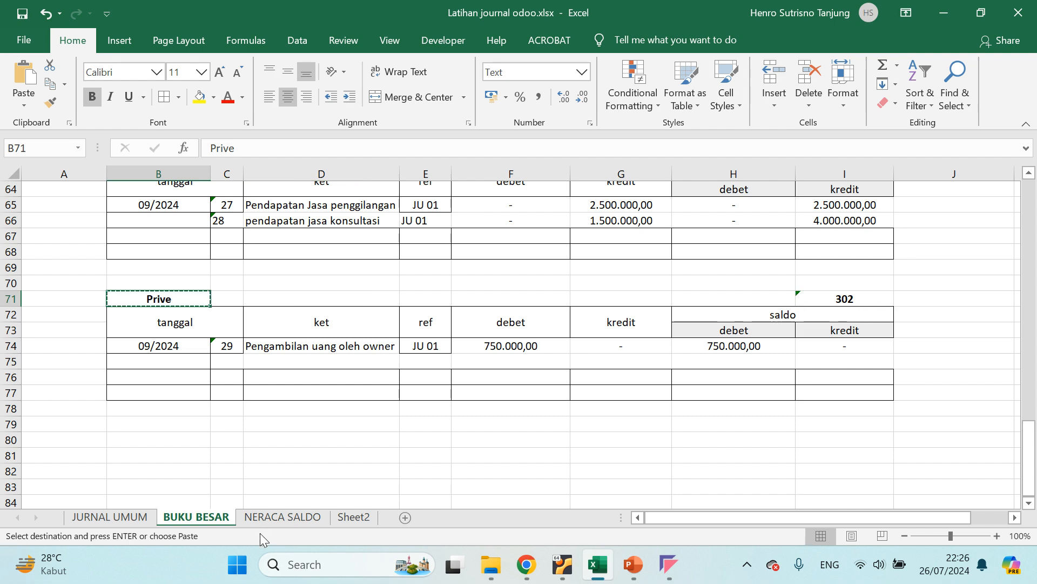
{"action": "left_click", "coordinate": [260, 517]}
{"action": "left_click", "coordinate": [279, 398]}
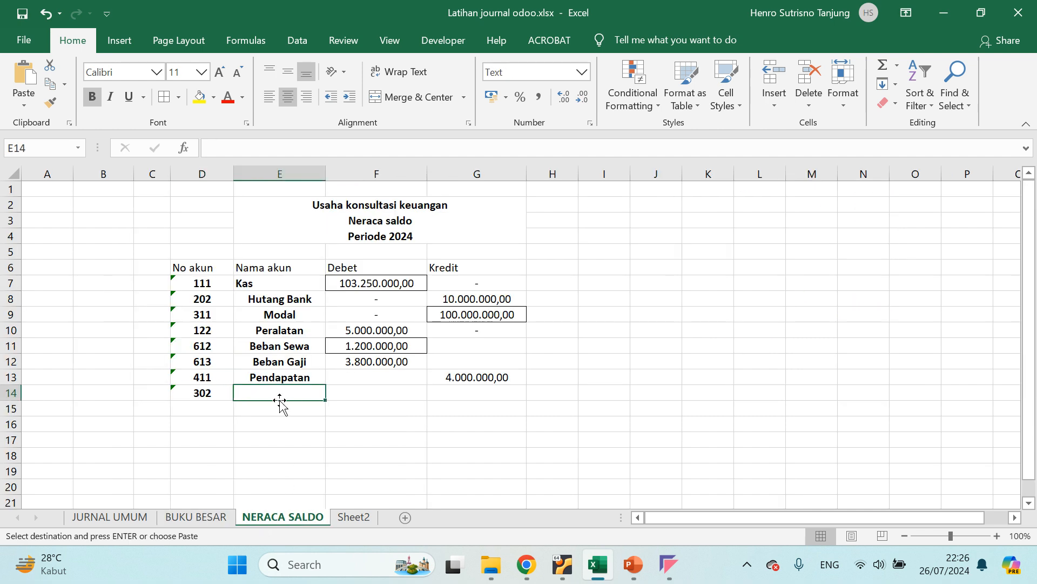
{"action": "key", "text": "ctrl+v"}
Copy the Prive debit balance 750.000,00 from H74 on BUKU BESAR into cell F14 under Debet on NERACA SALDO.
{"action": "left_click", "coordinate": [216, 520]}
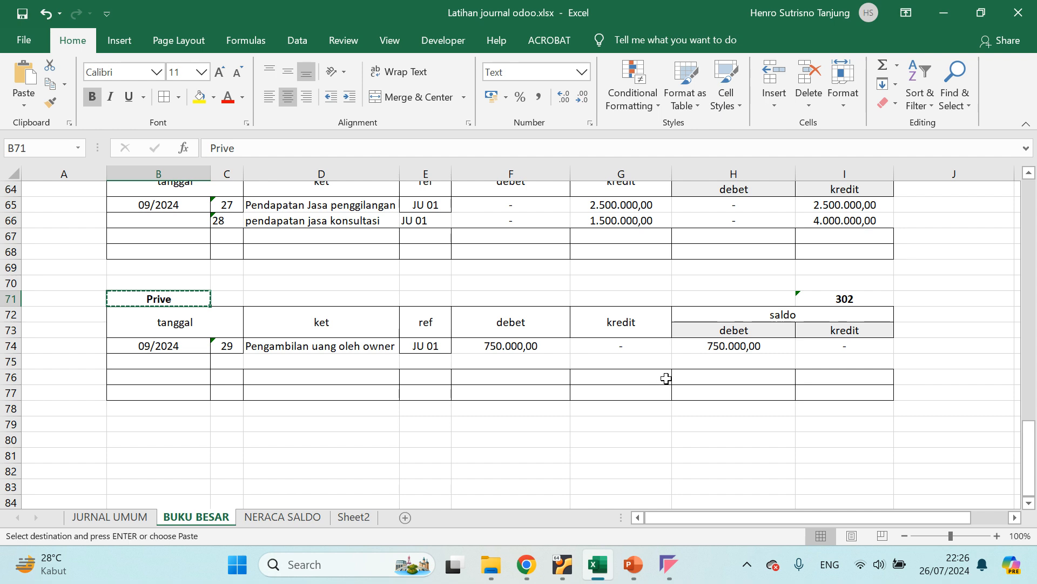
{"action": "left_click", "coordinate": [718, 346]}
{"action": "key", "text": "ctrl+c"}
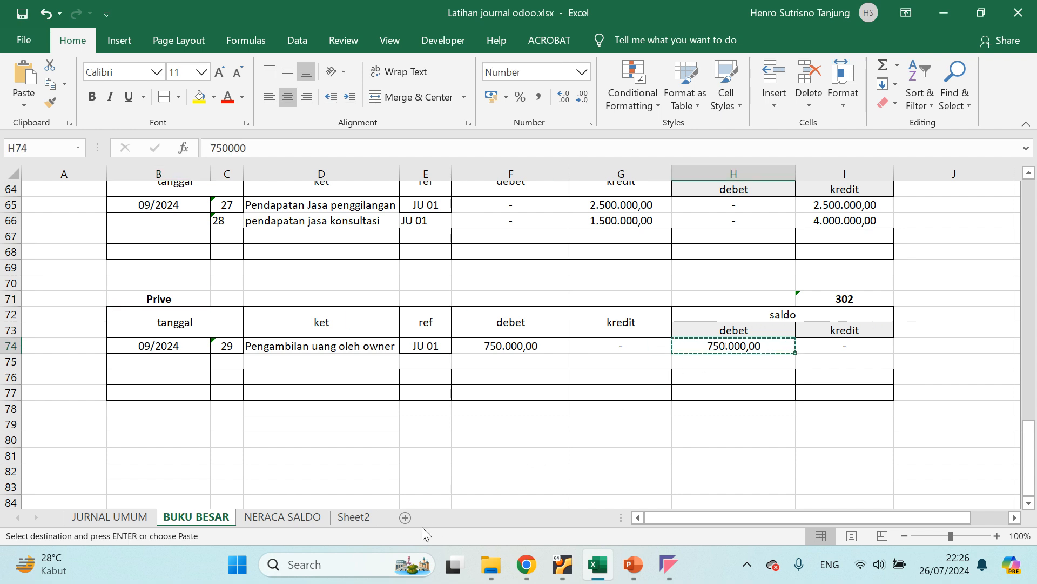
{"action": "left_click", "coordinate": [292, 517]}
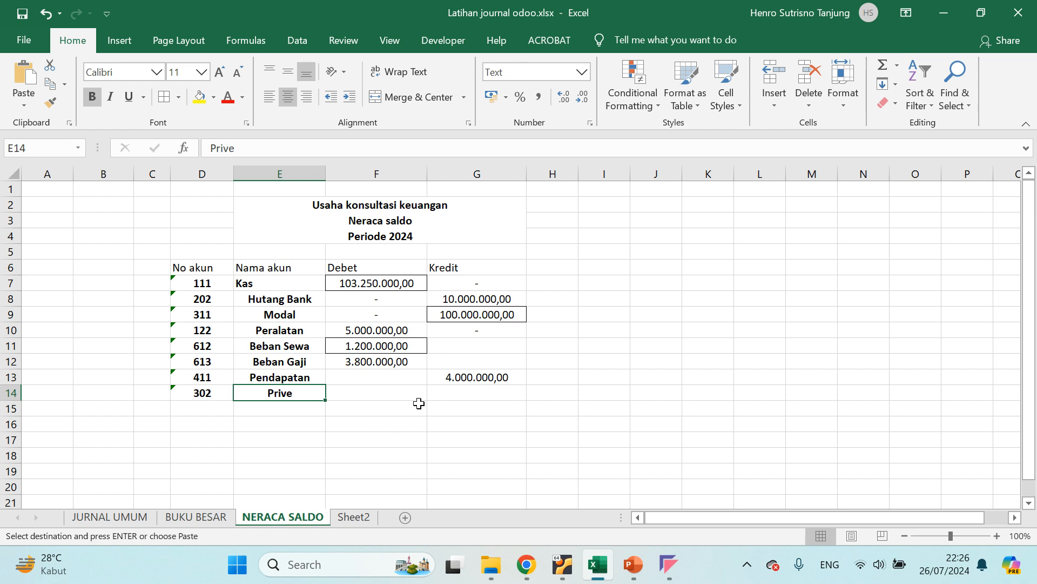
{"action": "left_click", "coordinate": [378, 391]}
{"action": "key", "text": "ctrl+v"}
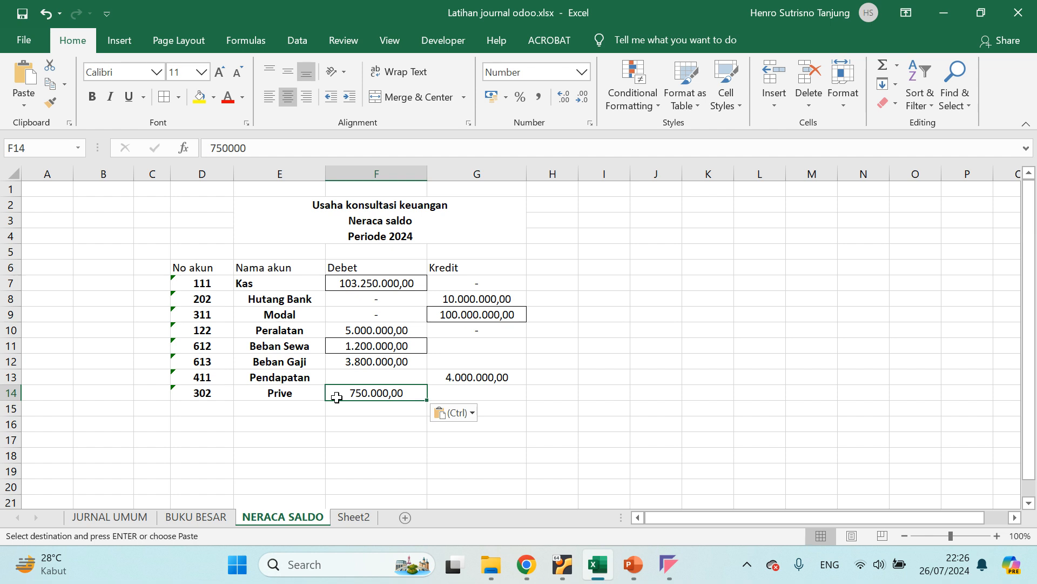
{"action": "left_click", "coordinate": [496, 391]}
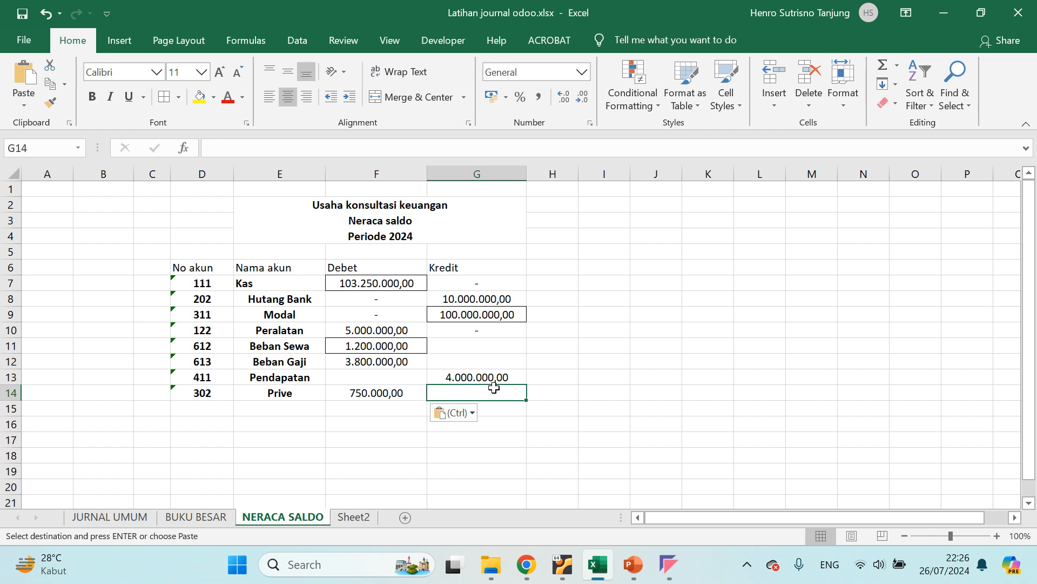
Total the Debet column in cell F16 on NERACA SALDO with =sum(F7:F14).
{"action": "left_click", "coordinate": [364, 410]}
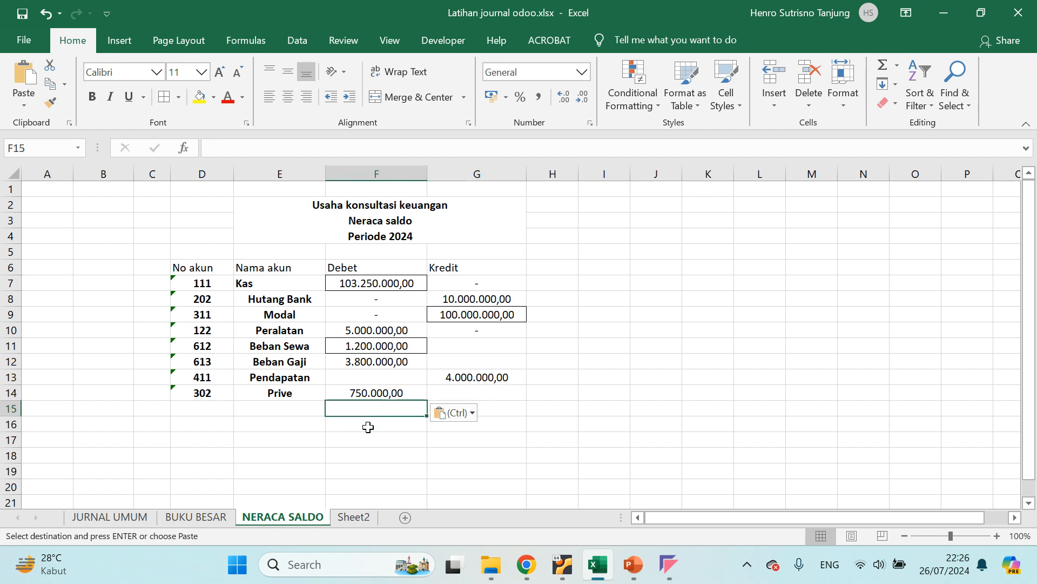
{"action": "left_click", "coordinate": [371, 425]}
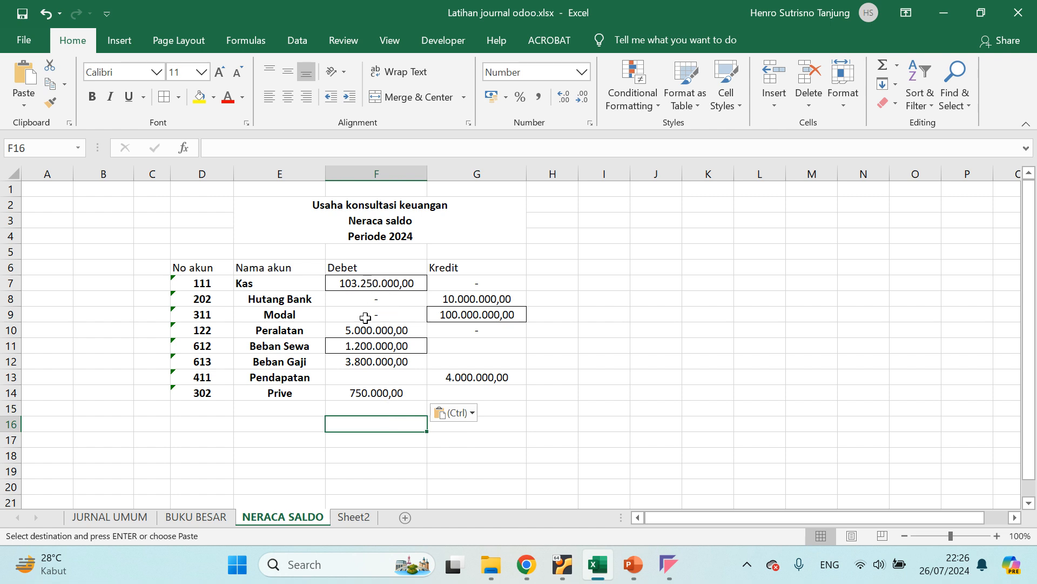
{"action": "type", "text": "="}
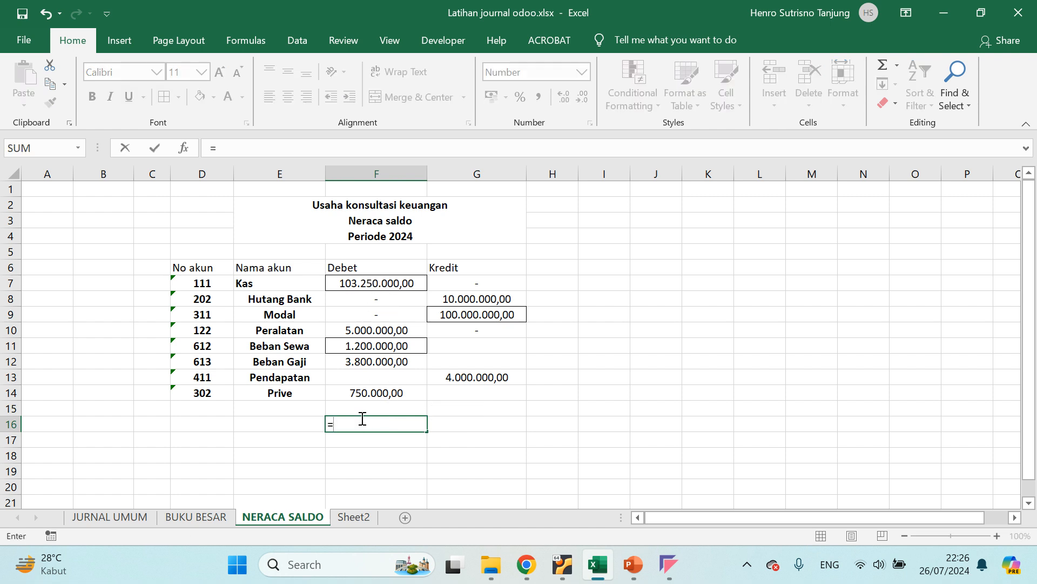
{"action": "type", "text": "sum("}
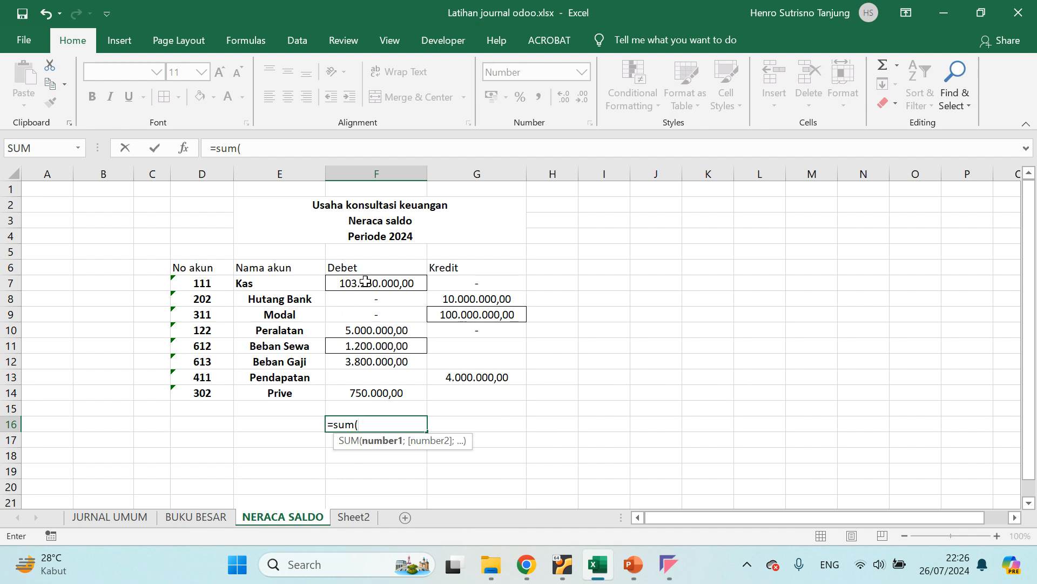
{"action": "left_click_drag", "start_coordinate": [365, 280], "coordinate": [379, 393]}
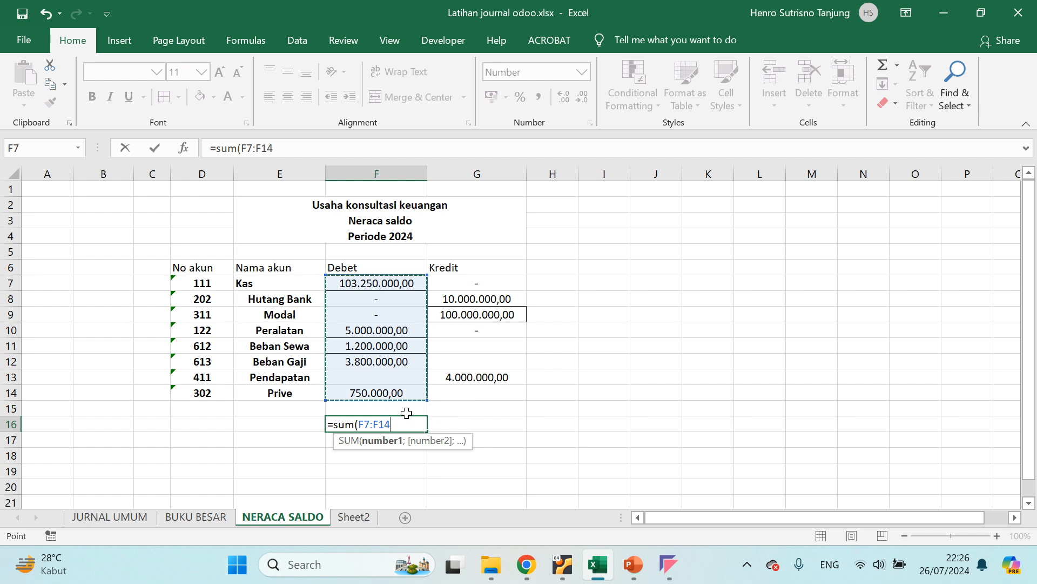
{"action": "type", "text": ")"}
{"action": "key", "text": "Return"}
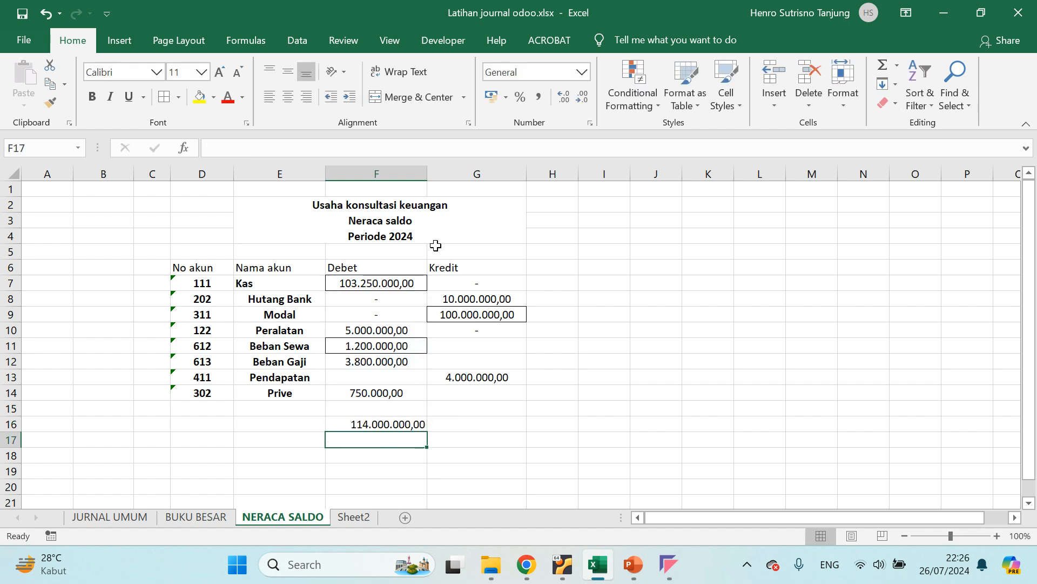
Total the Kredit column in cell G16 on NERACA SALDO with =sum(G7:G14).
{"action": "left_click", "coordinate": [474, 284]}
{"action": "left_click", "coordinate": [450, 427]}
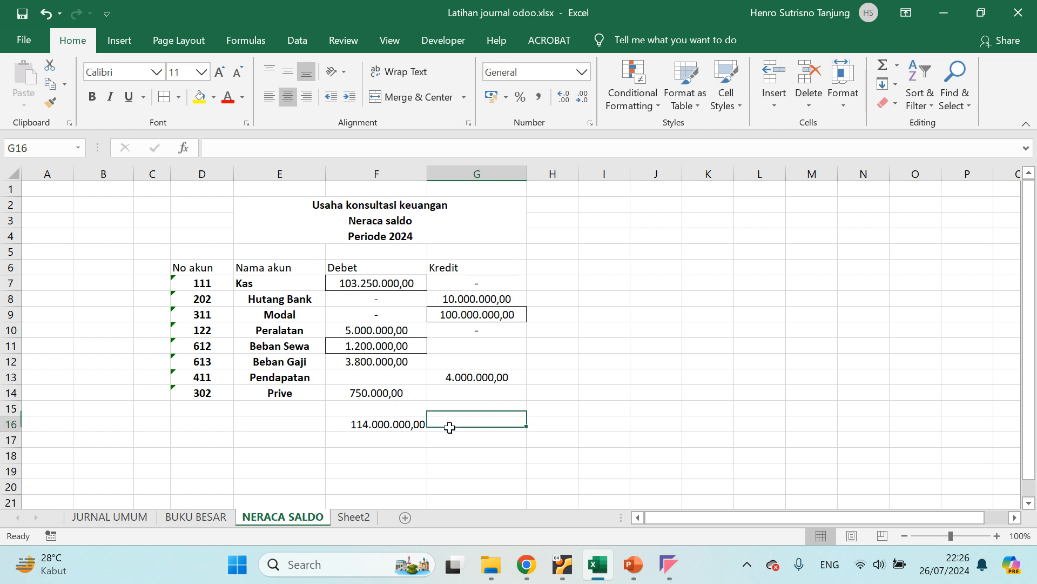
{"action": "type", "text": "=sum("}
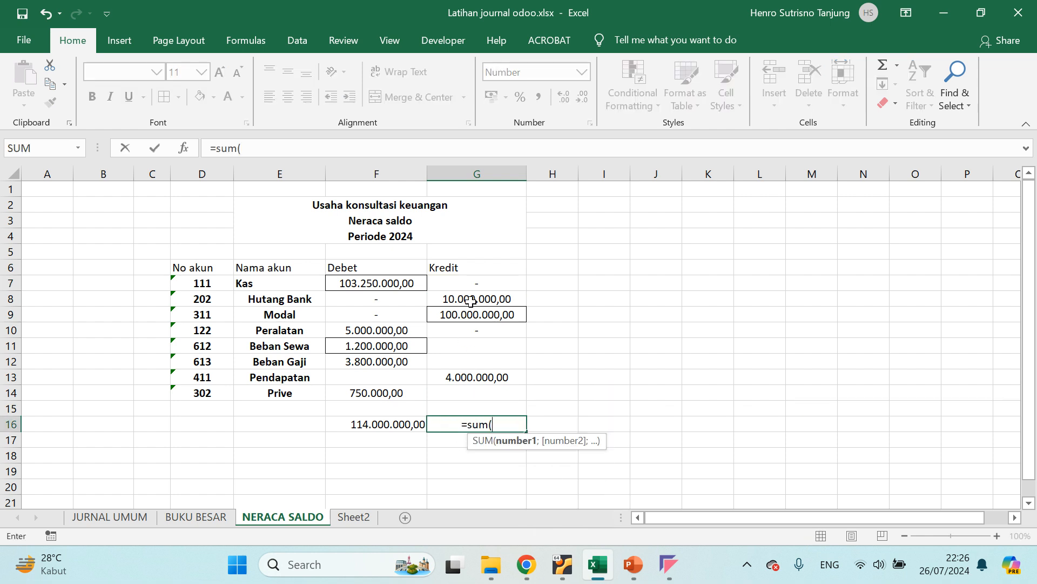
{"action": "left_click_drag", "start_coordinate": [475, 280], "coordinate": [491, 393]}
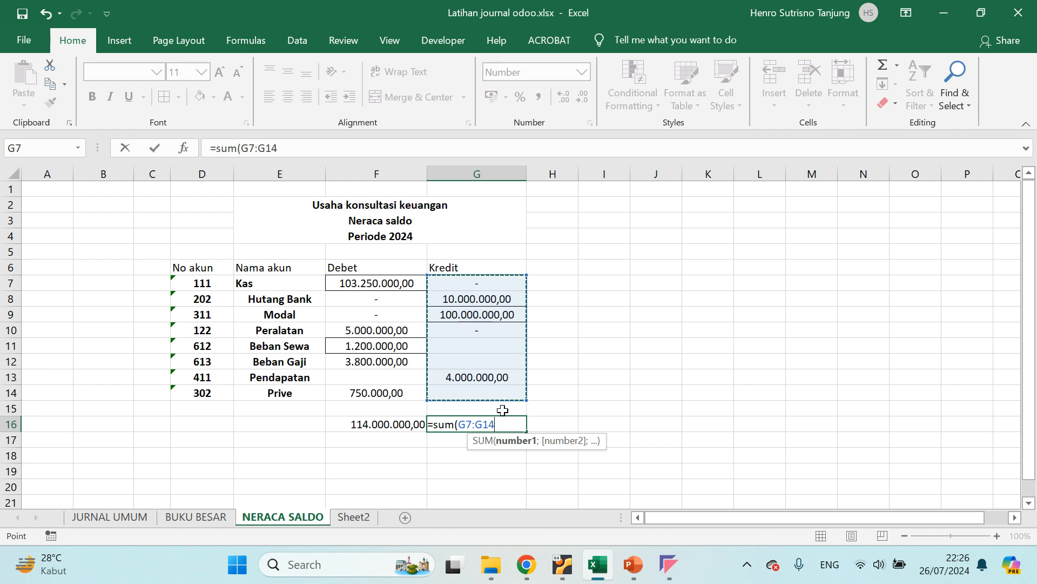
{"action": "type", "text": ")"}
{"action": "key", "text": "Return"}
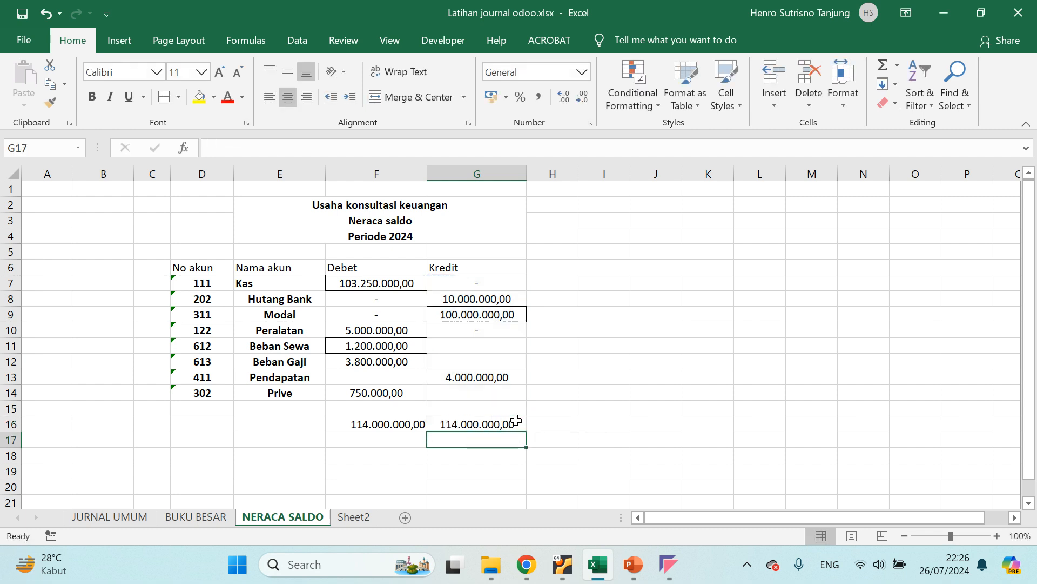
Compare the Debet total in F16 with the Kredit total in G16 on NERACA SALDO.
{"action": "left_click", "coordinate": [373, 423]}
{"action": "left_click", "coordinate": [484, 430]}
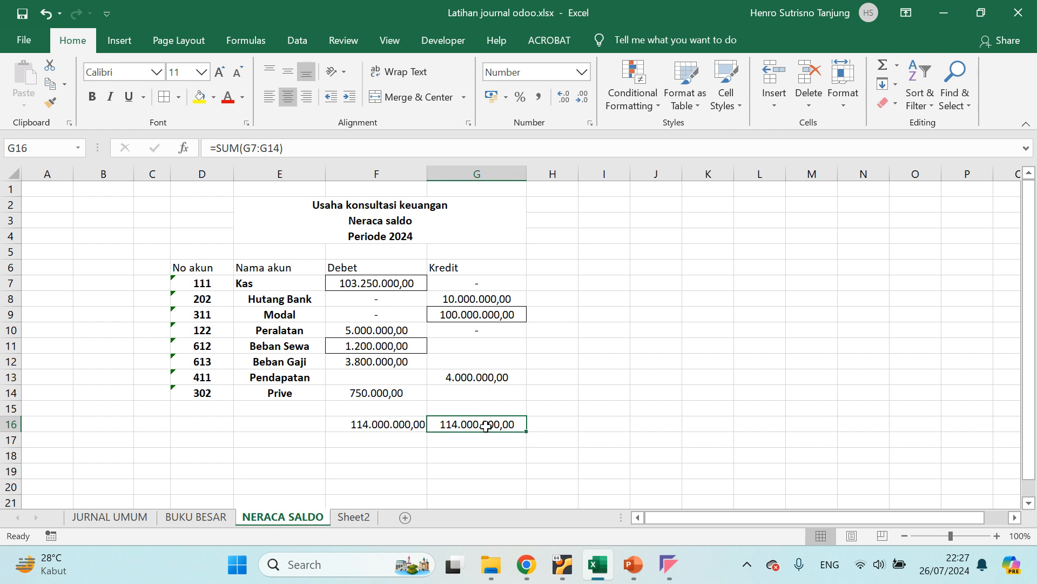
{"action": "left_click", "coordinate": [378, 424]}
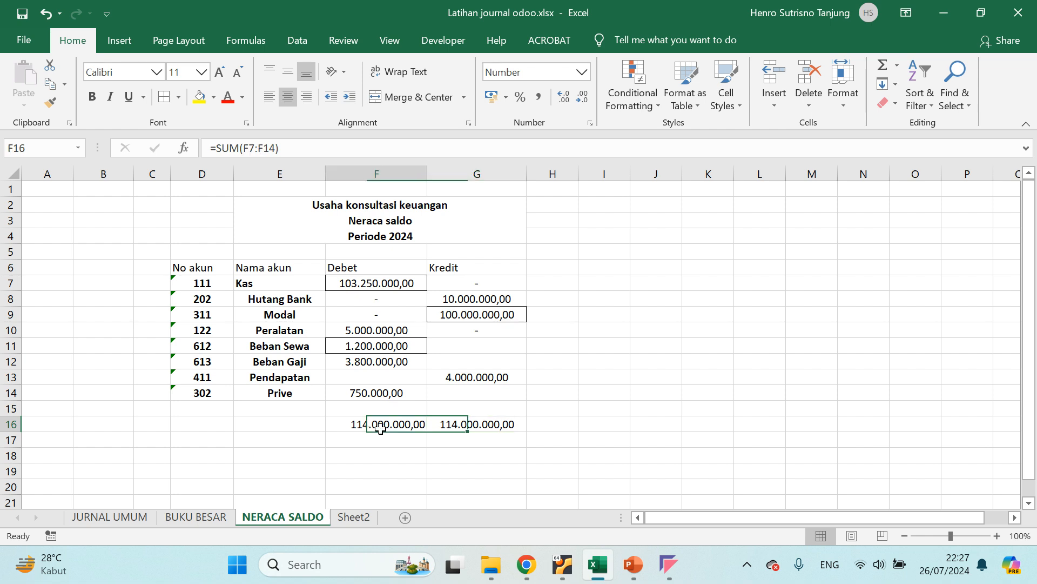
{"action": "left_click", "coordinate": [489, 426]}
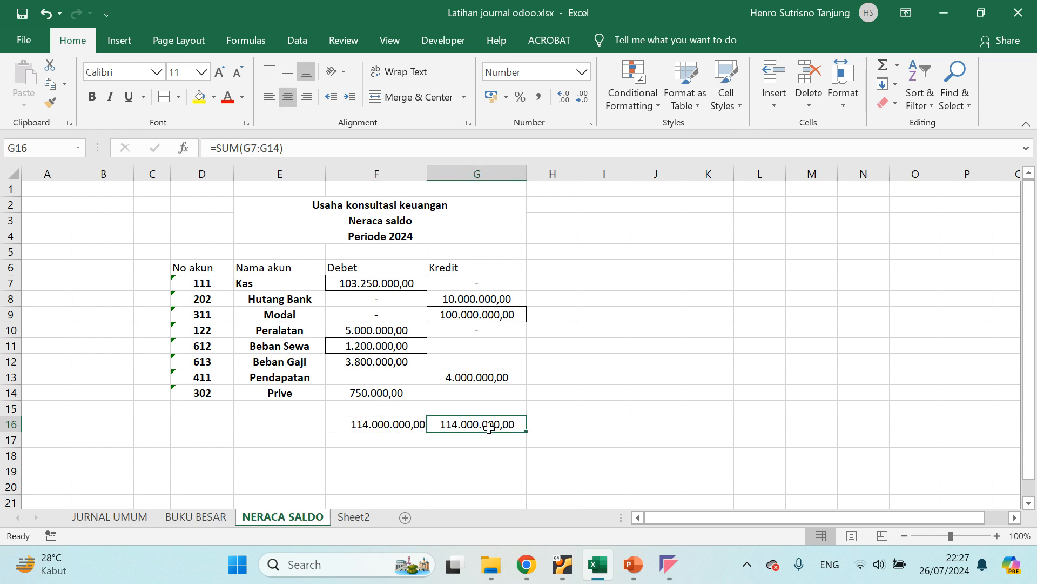
{"action": "left_click", "coordinate": [385, 429]}
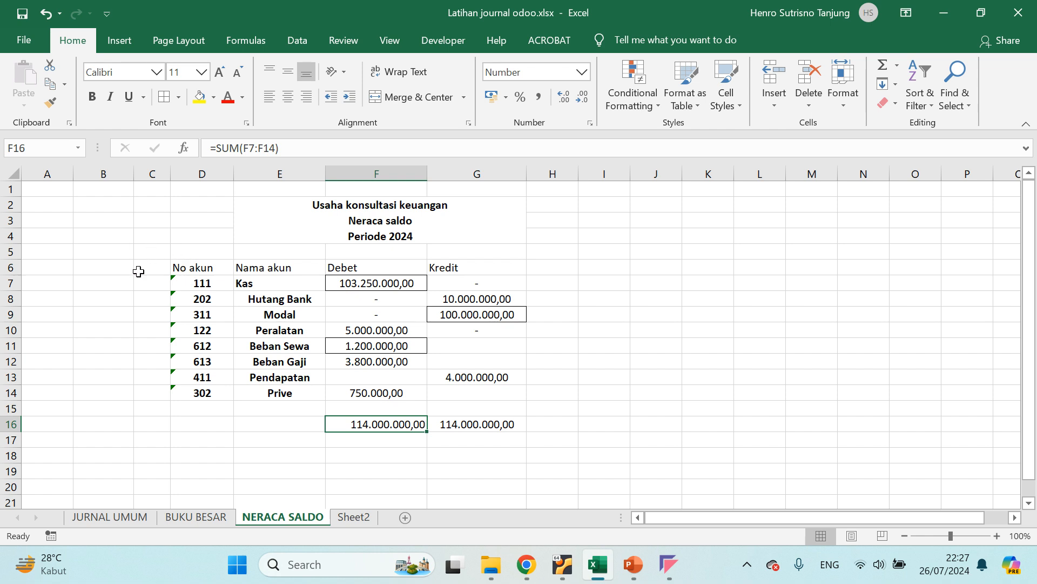
Switch to Odoo in the virtual machine and view the posted Journal Items list in Accounting.
{"action": "left_click", "coordinate": [564, 566]}
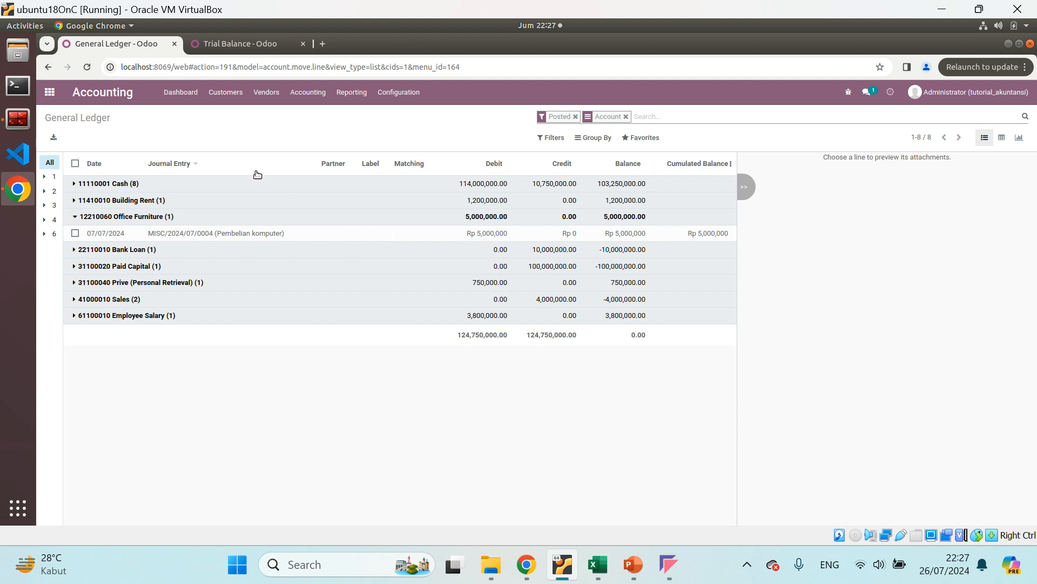
{"action": "mouse_move", "coordinate": [258, 174]}
{"action": "left_click", "coordinate": [313, 95]}
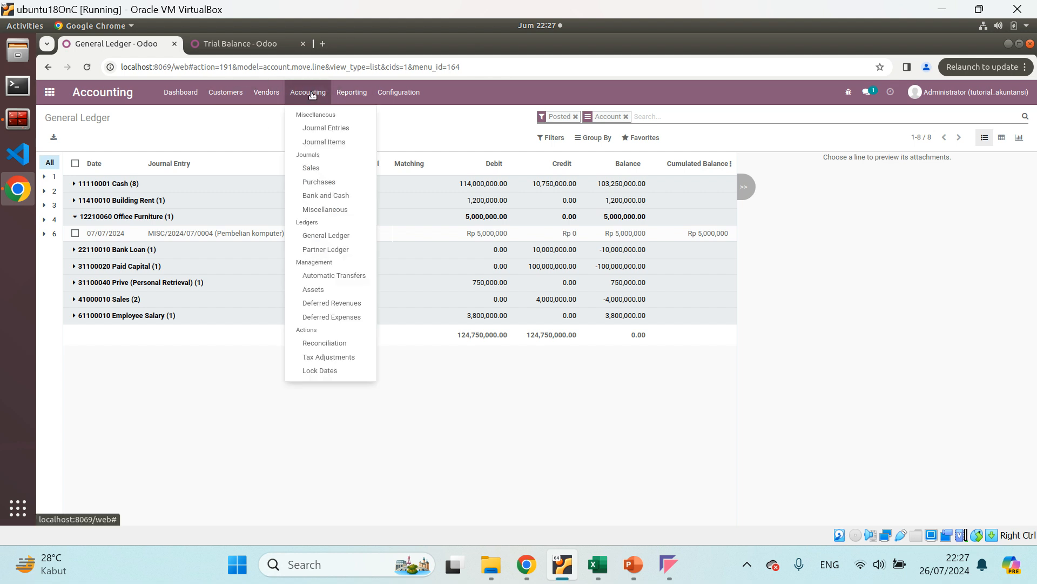
{"action": "left_click", "coordinate": [311, 141]}
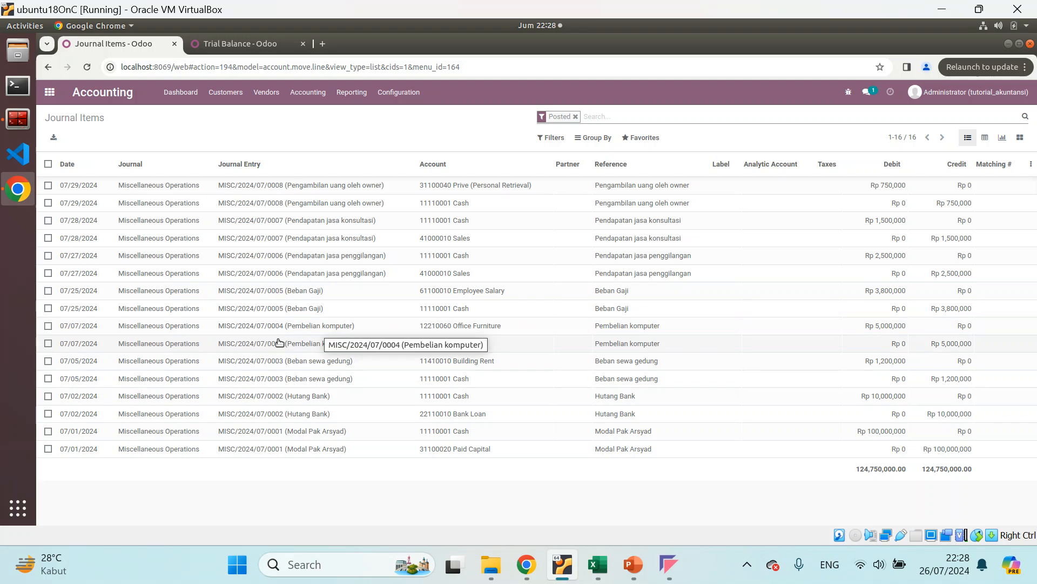
Try to edit the Office Furniture journal item of MISC/2024/07/0004 (Pembelian komputer), and return to the Journal Items list.
{"action": "left_click", "coordinate": [303, 326]}
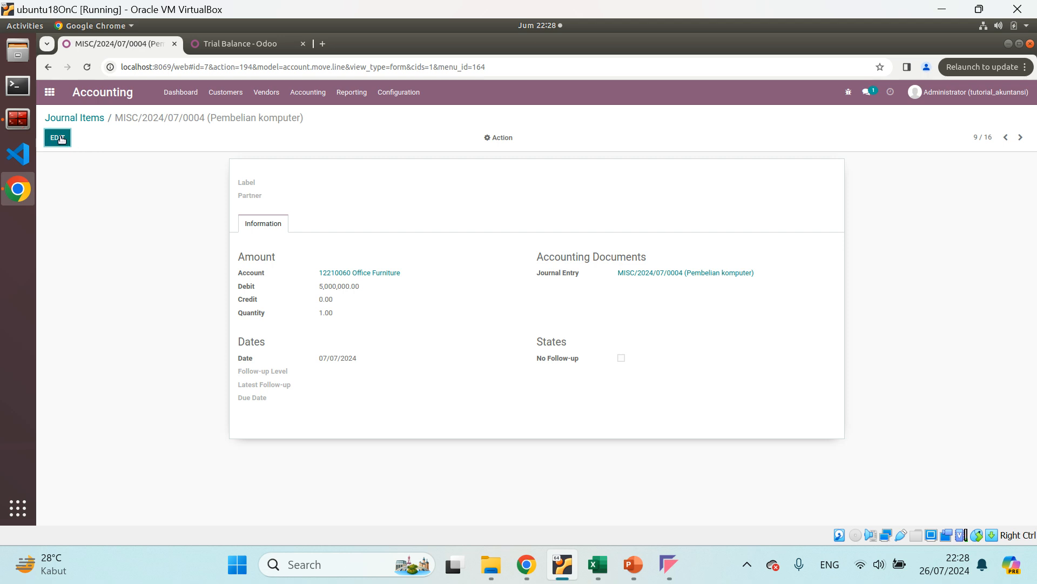
{"action": "left_click", "coordinate": [60, 139]}
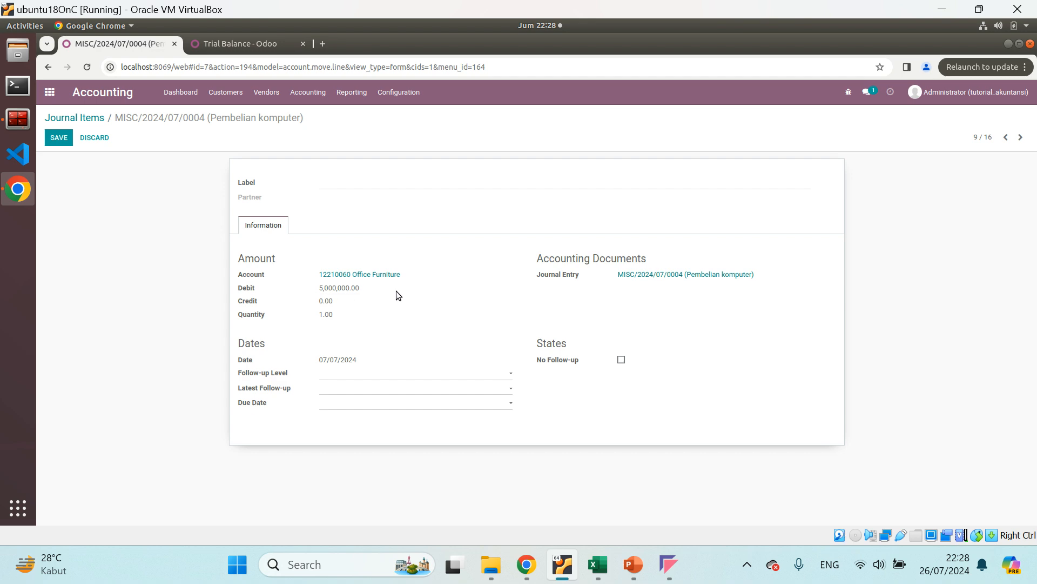
{"action": "left_click", "coordinate": [81, 121]}
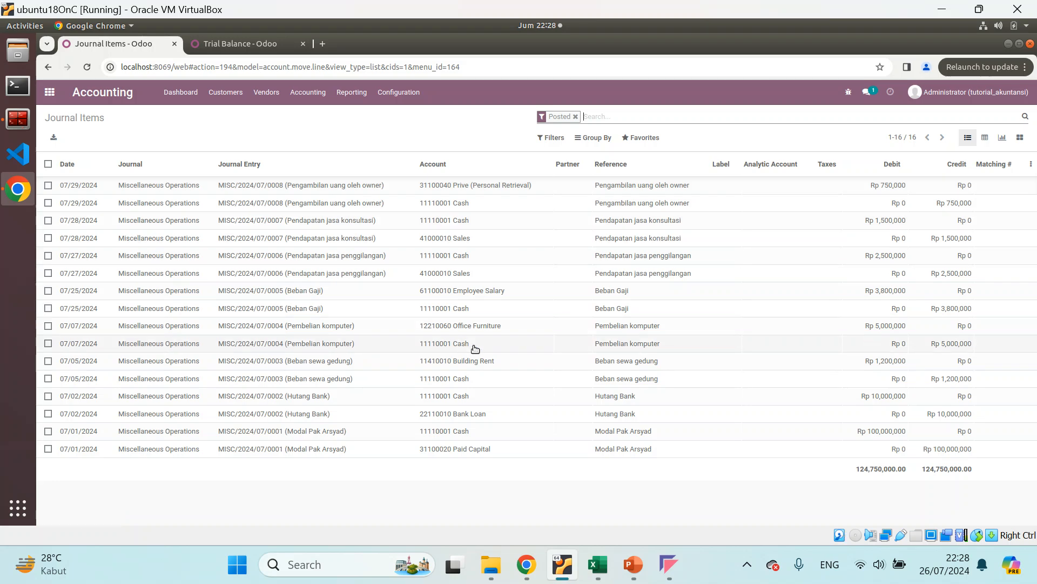
Open the Pembelian komputer entry MISC/2024/07/0004 from Journal Entries, reset it to draft and start editing it.
{"action": "left_click", "coordinate": [310, 95]}
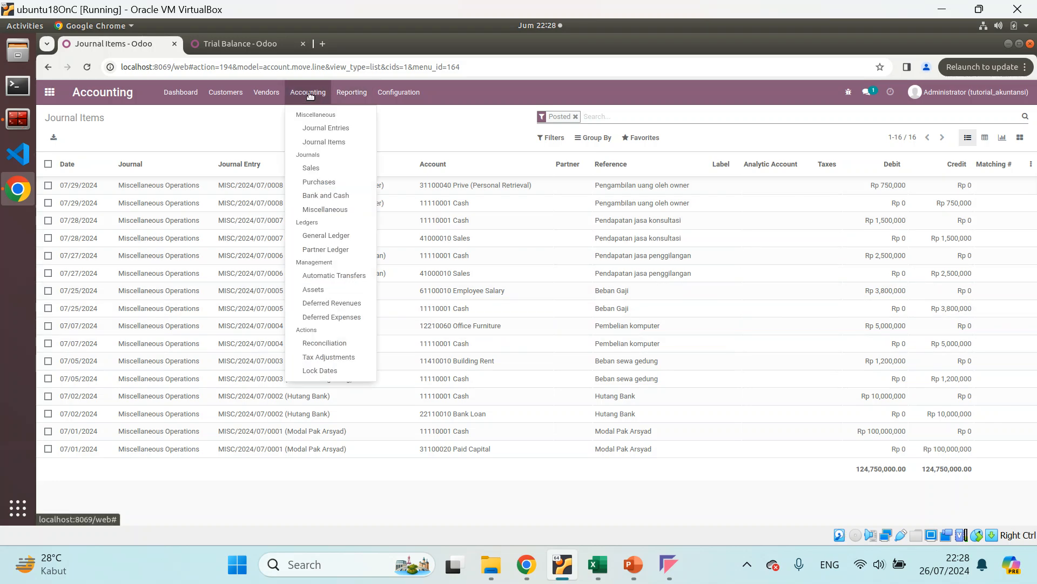
{"action": "left_click", "coordinate": [318, 130]}
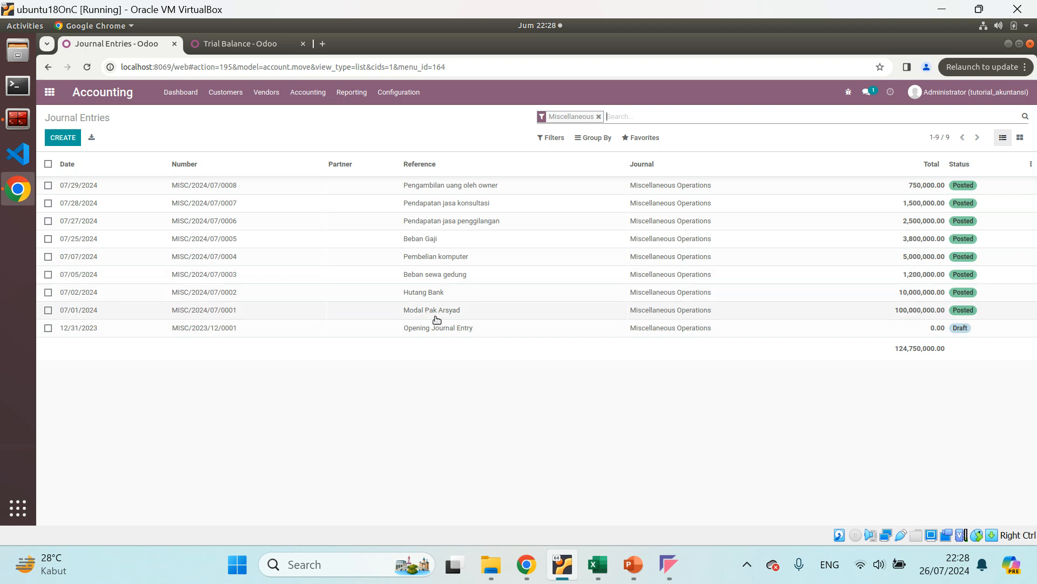
{"action": "left_click", "coordinate": [453, 257]}
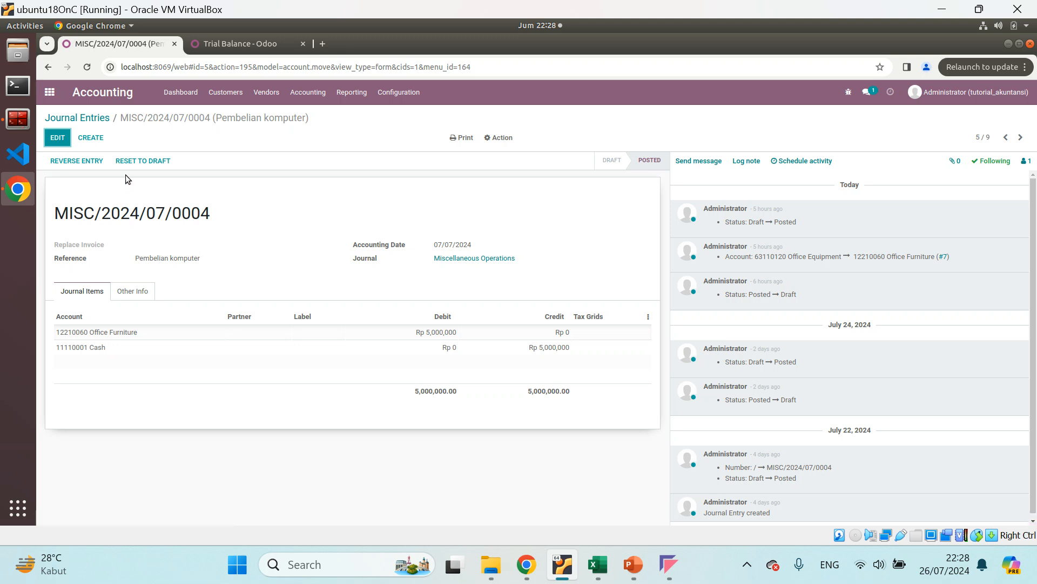
{"action": "left_click", "coordinate": [139, 161]}
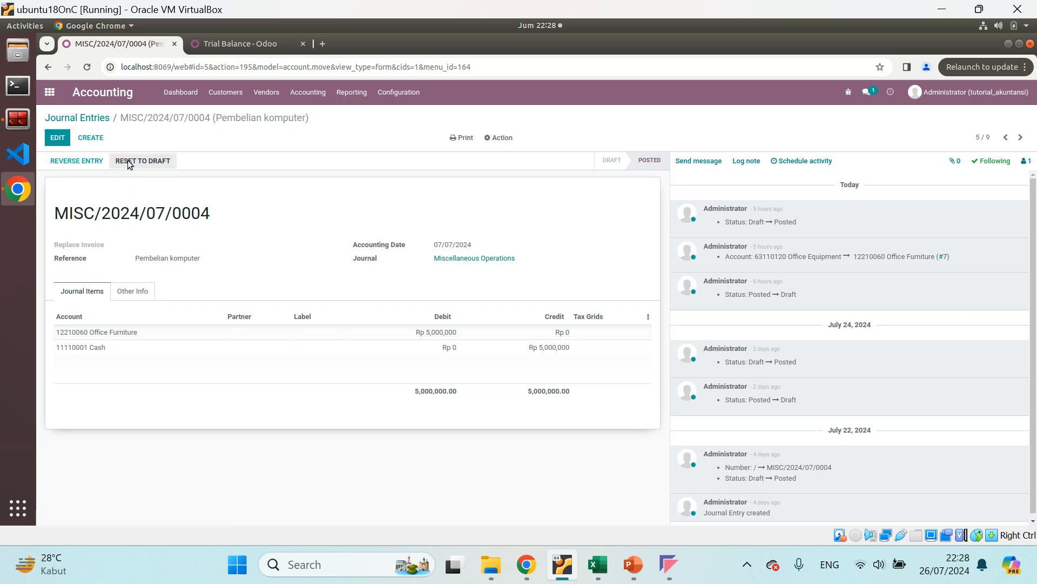
{"action": "left_click", "coordinate": [57, 138]}
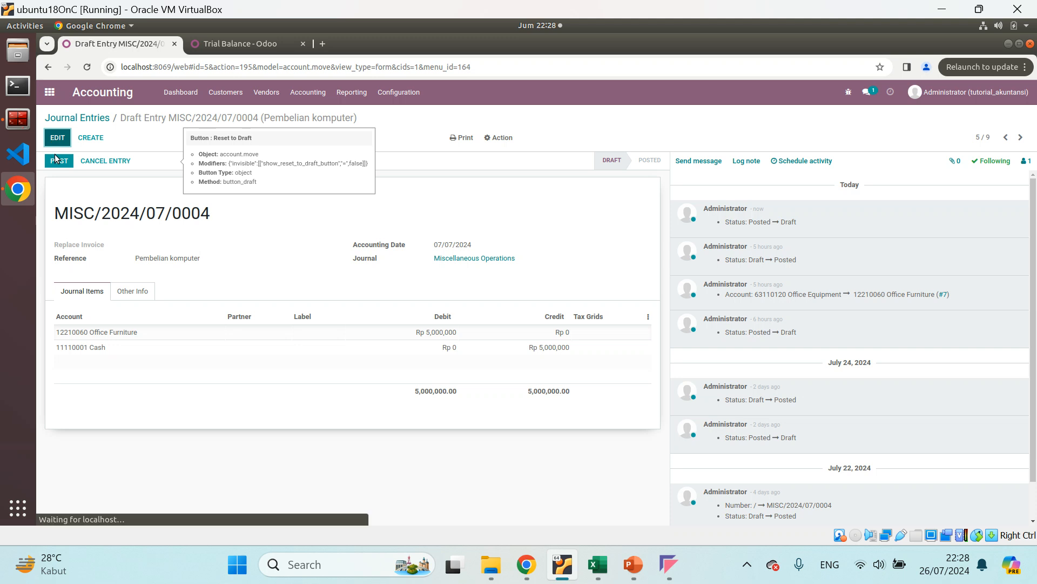
Review the 12210060 Office Furniture account on the entry's debit line, and save and post the journal entry again.
{"action": "left_click", "coordinate": [150, 340]}
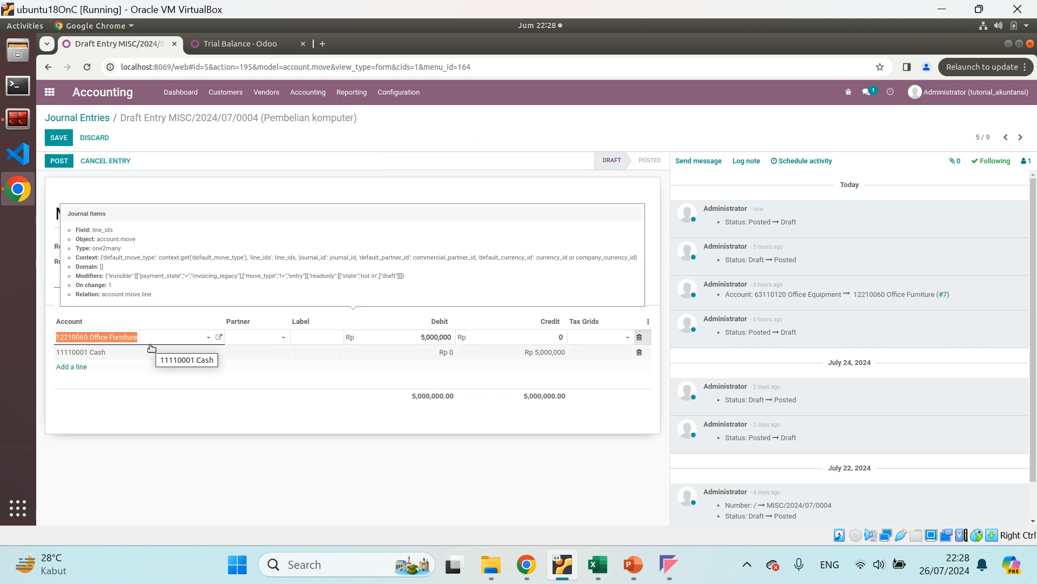
{"action": "left_click", "coordinate": [47, 339]}
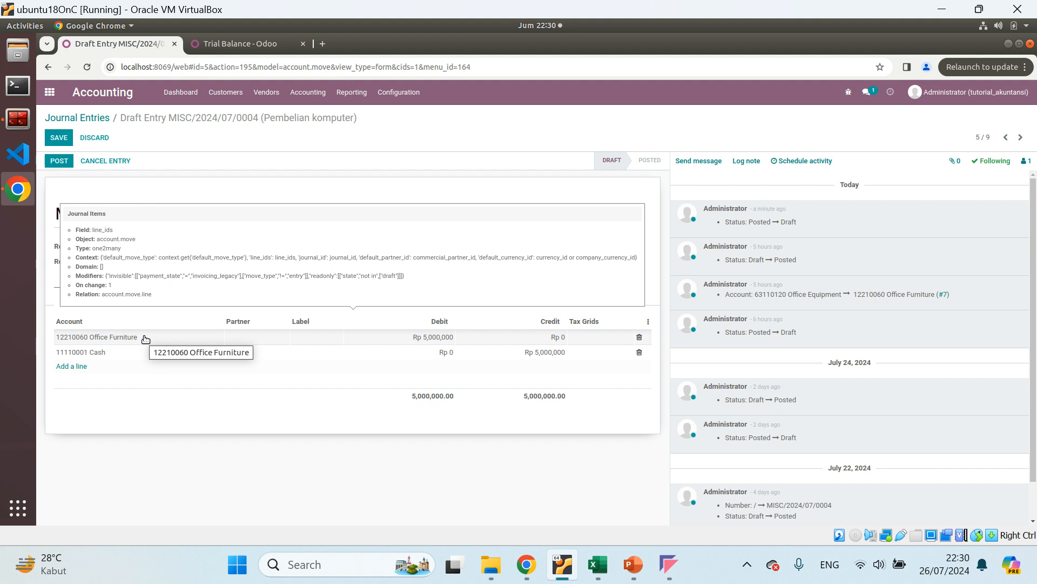
{"action": "left_click", "coordinate": [68, 337]}
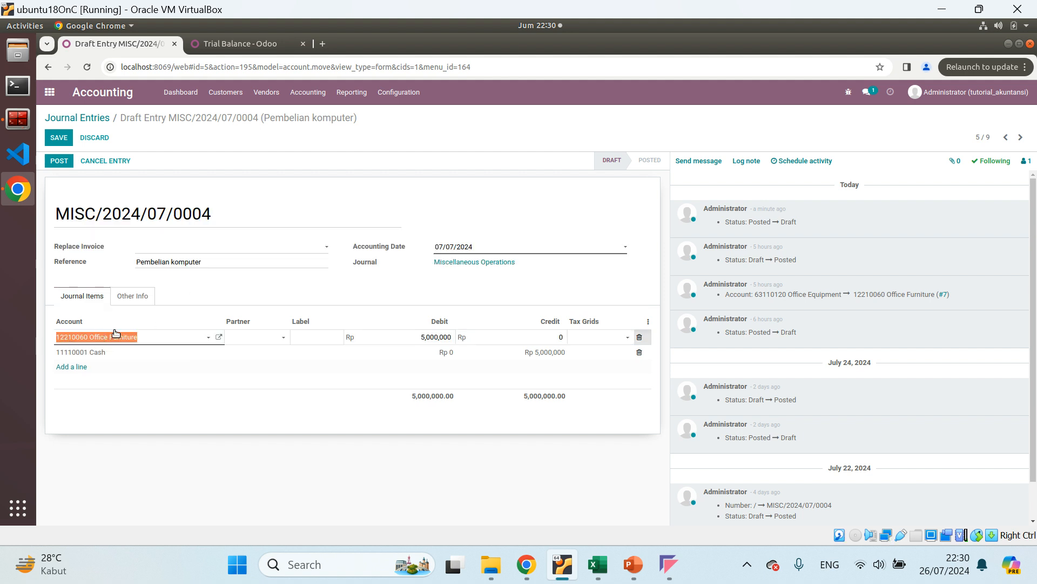
{"action": "left_click", "coordinate": [280, 207]}
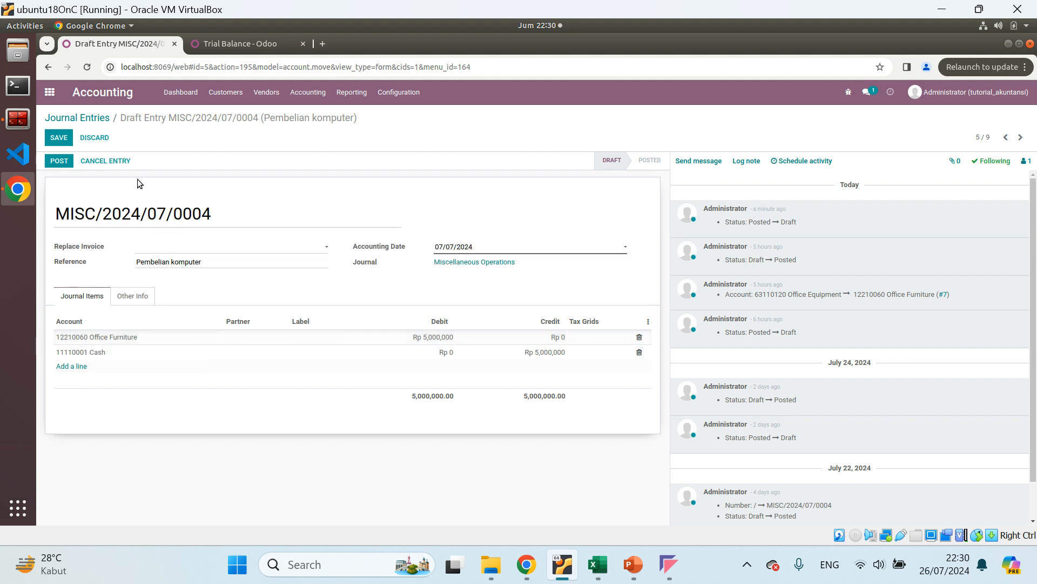
{"action": "left_click", "coordinate": [59, 137]}
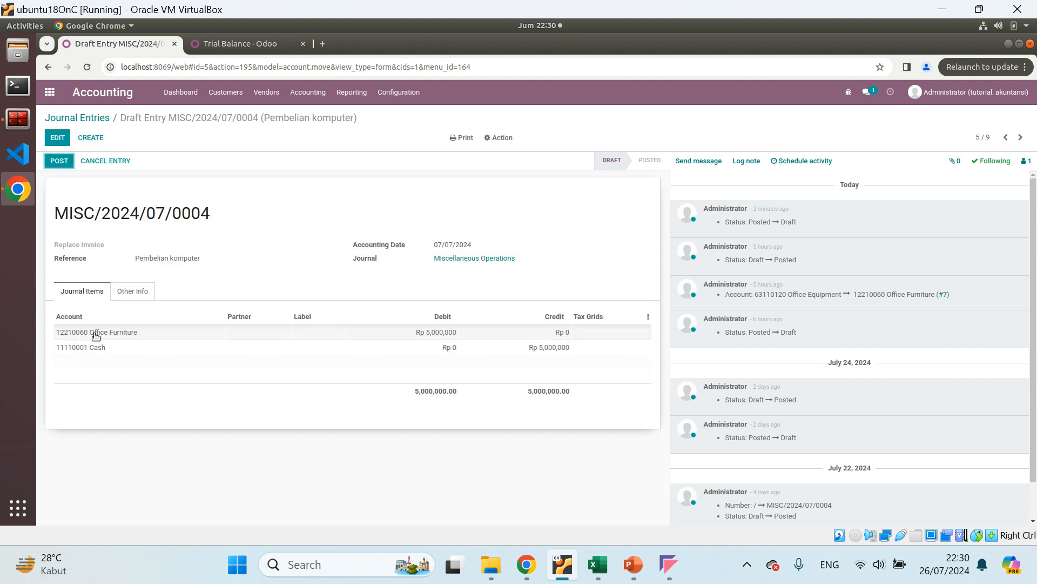
{"action": "left_click", "coordinate": [57, 159]}
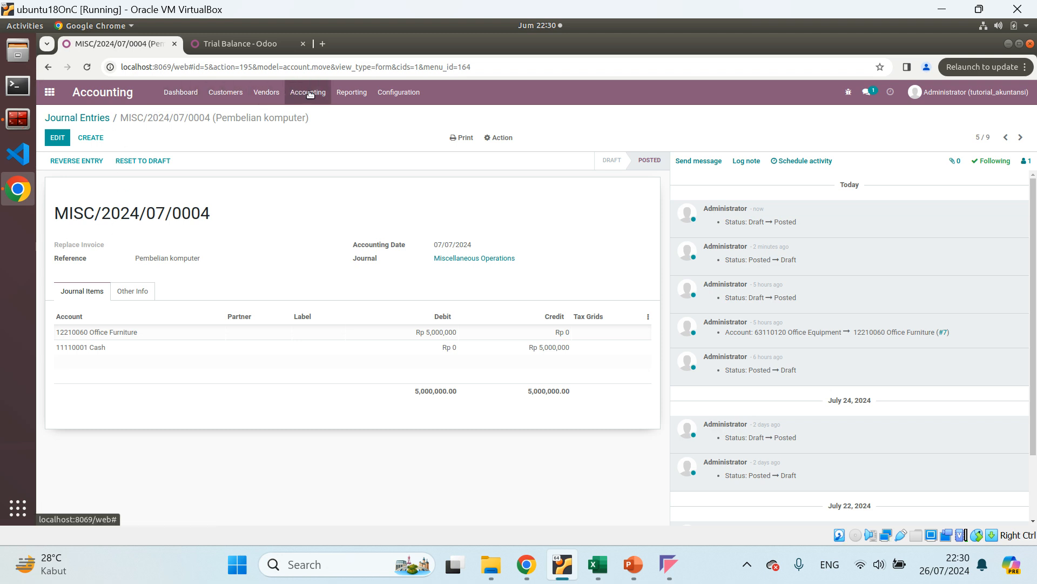
Close the Trial Balance browser tab and open the General Ledger in Accounting.
{"action": "left_click", "coordinate": [302, 44]}
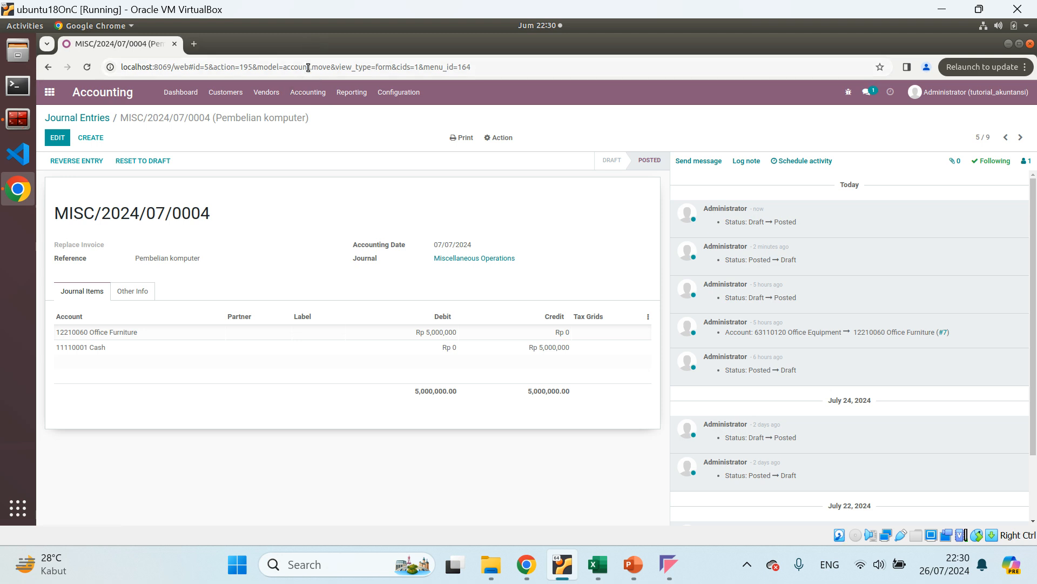
{"action": "left_click", "coordinate": [307, 98]}
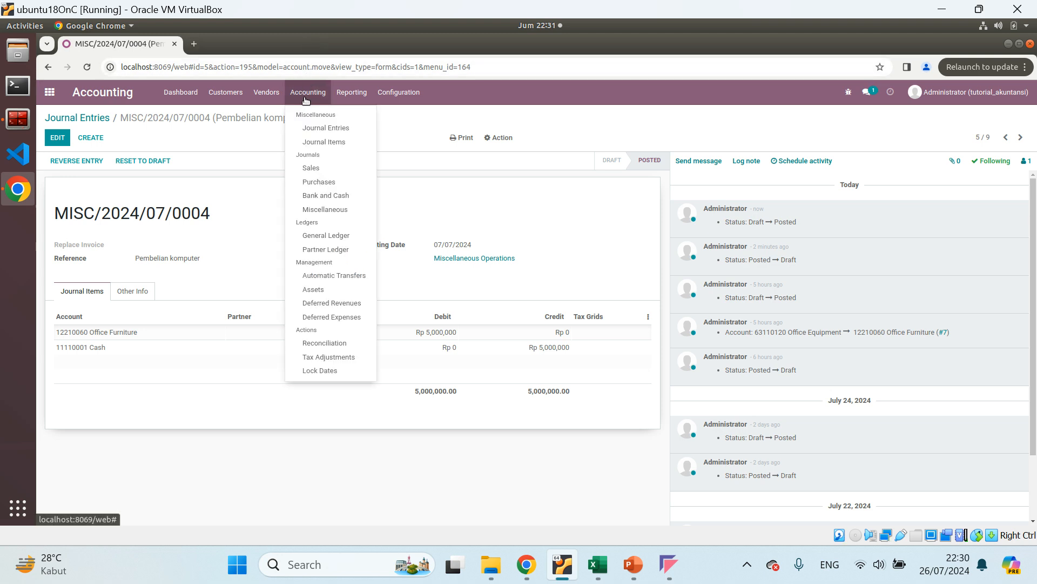
{"action": "left_click", "coordinate": [314, 235]}
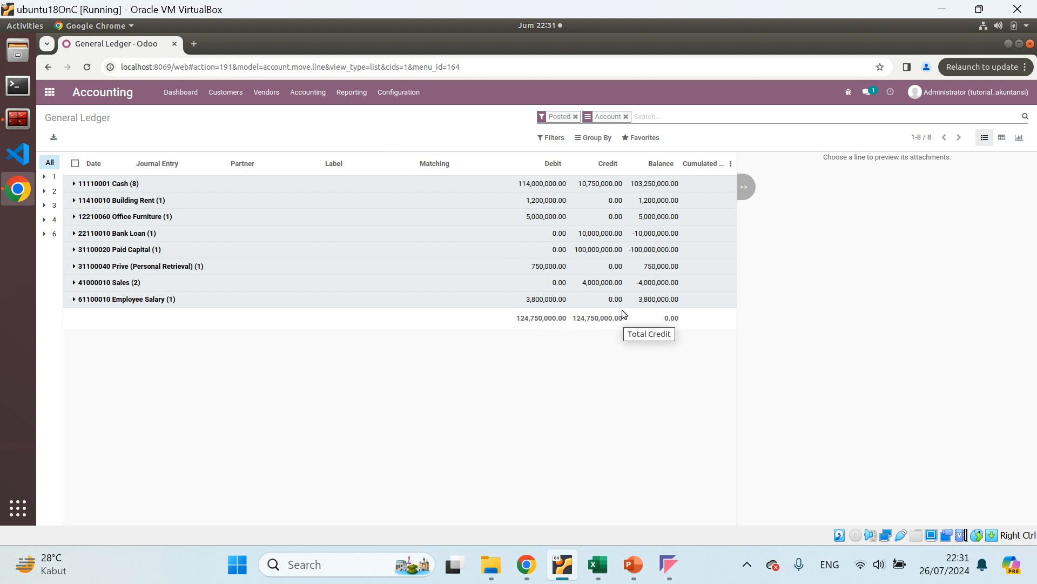
Duplicate the General Ledger browser tab and open the Trial Balance report in the duplicate.
{"action": "right_click", "coordinate": [122, 42]}
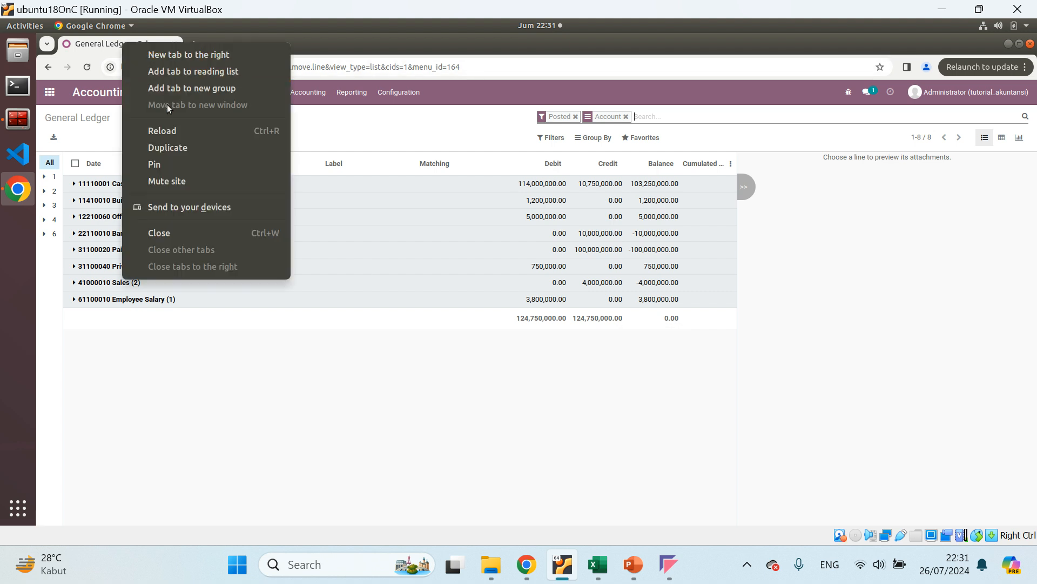
{"action": "left_click", "coordinate": [189, 149]}
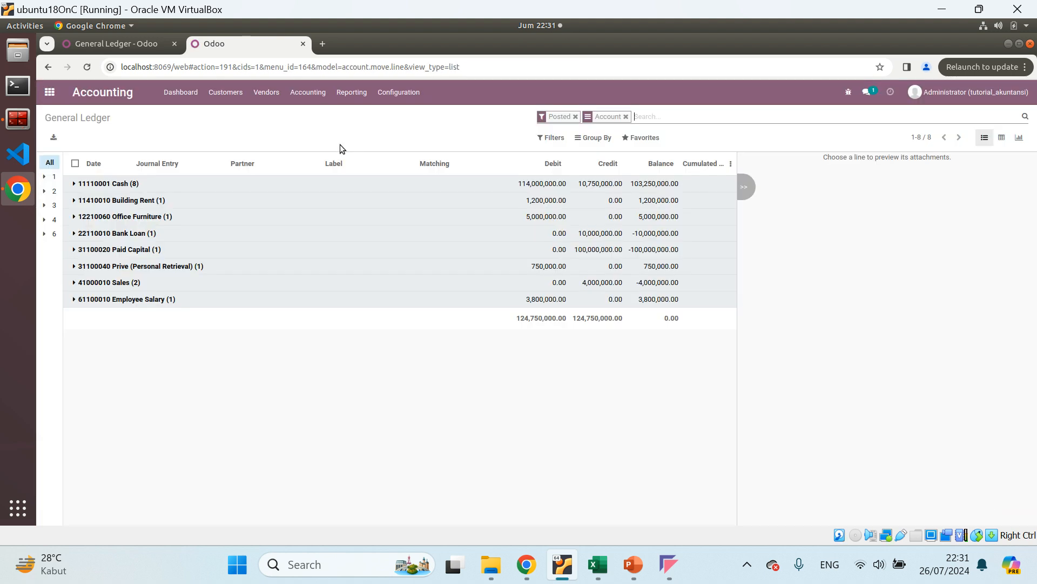
{"action": "left_click", "coordinate": [354, 99]}
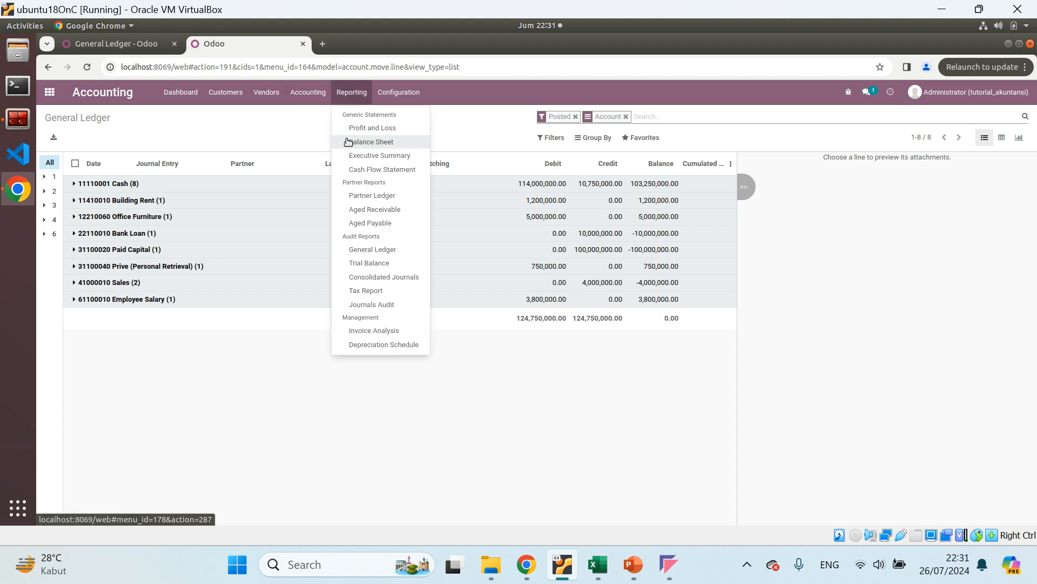
{"action": "left_click", "coordinate": [355, 265]}
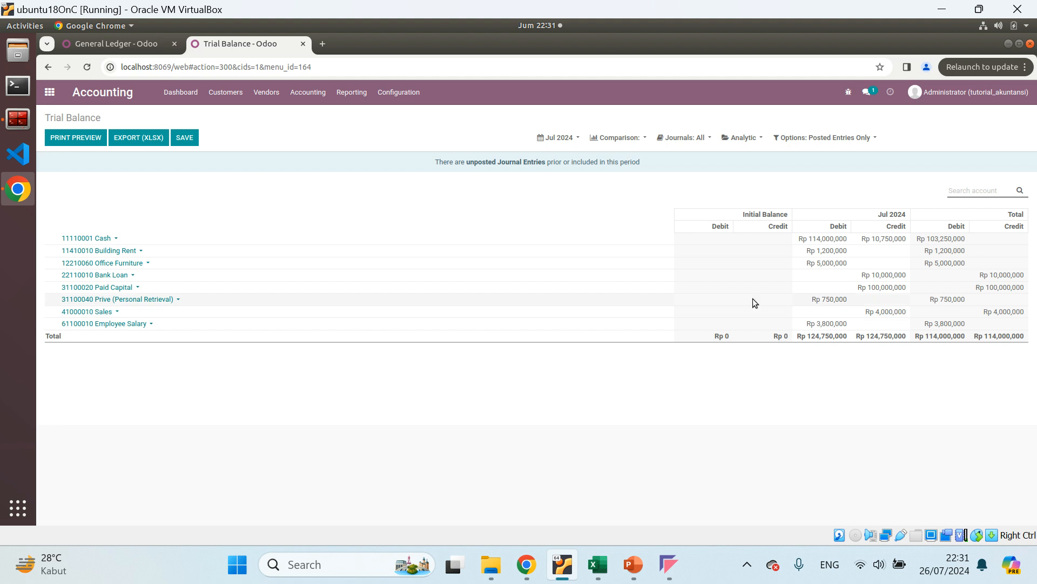
Compare Odoo's General Ledger and Trial Balance with the BUKU BESAR and NERACA SALDO sheets in Excel, and return to Odoo.
{"action": "left_click", "coordinate": [128, 43]}
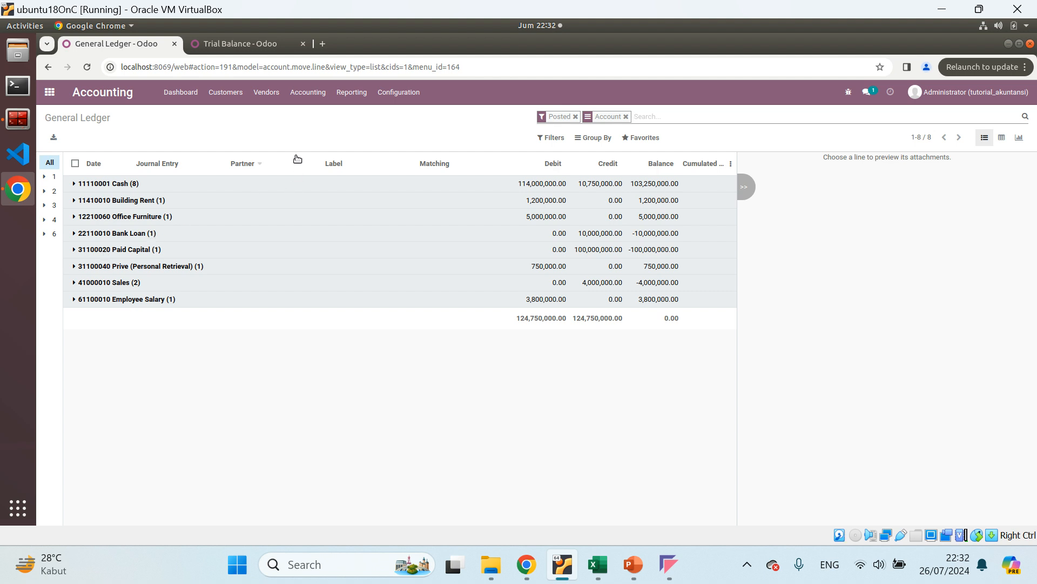
{"action": "left_click", "coordinate": [252, 39]}
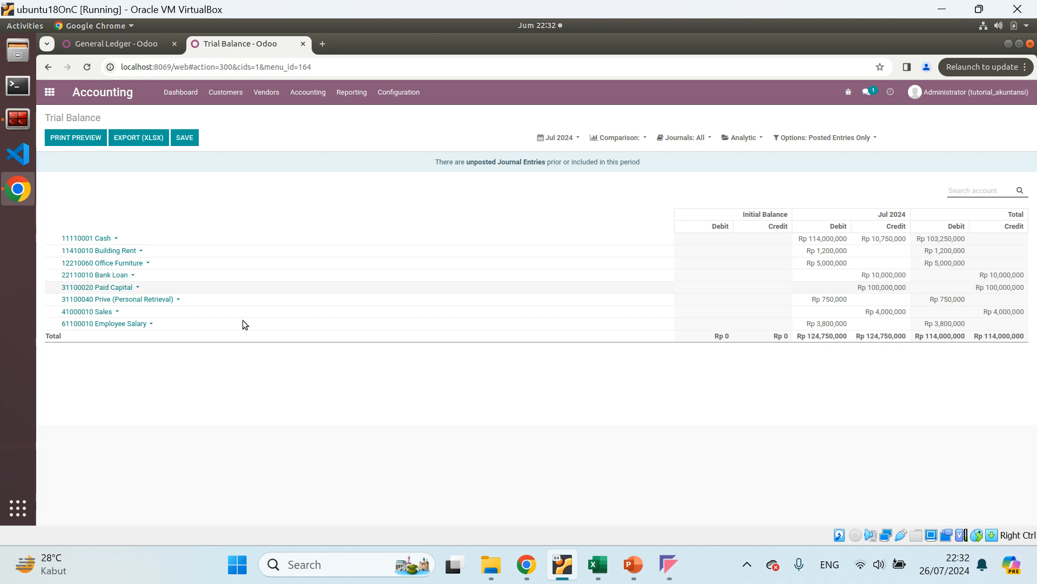
{"action": "left_click", "coordinate": [597, 563]}
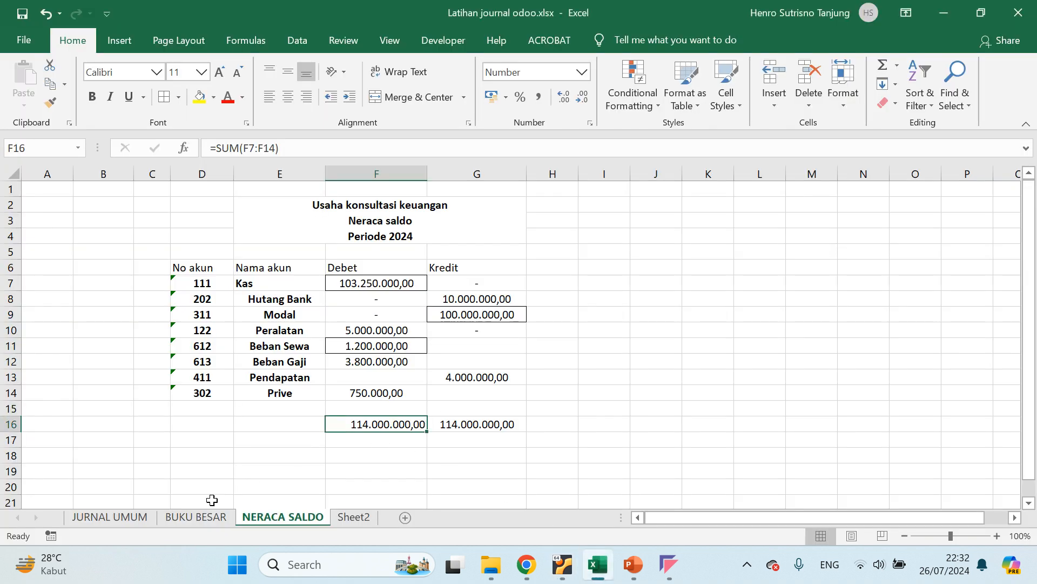
{"action": "left_click", "coordinate": [187, 519]}
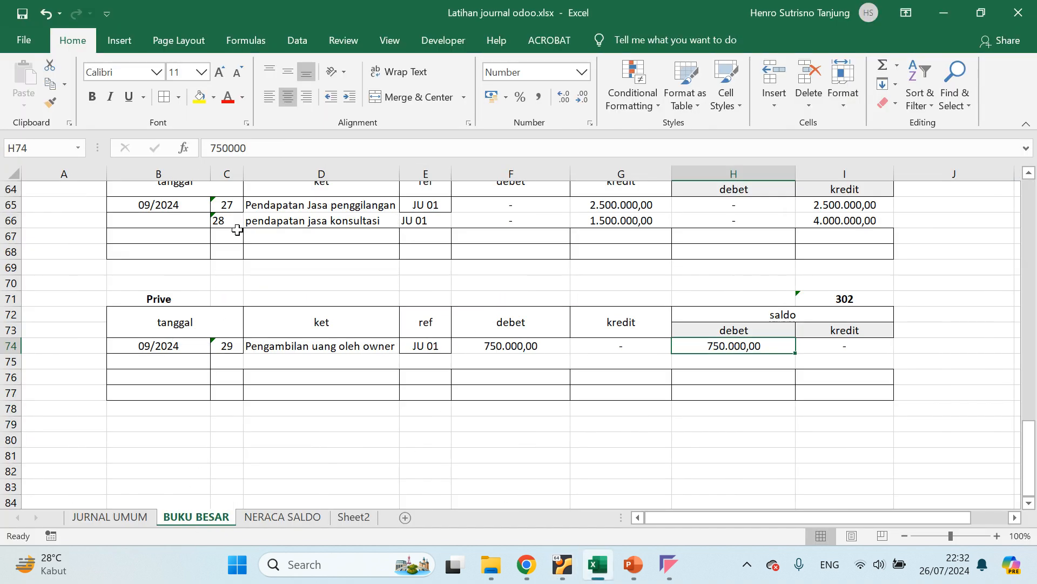
{"action": "left_click", "coordinate": [254, 517]}
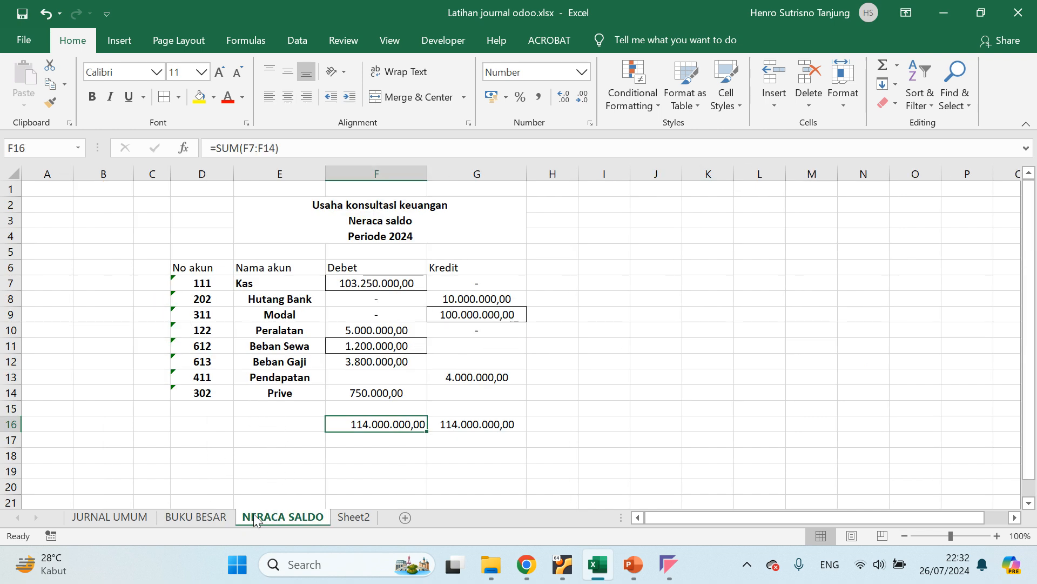
{"action": "left_click", "coordinate": [199, 517]}
{"action": "left_click", "coordinate": [270, 517]}
{"action": "left_click", "coordinate": [563, 565]}
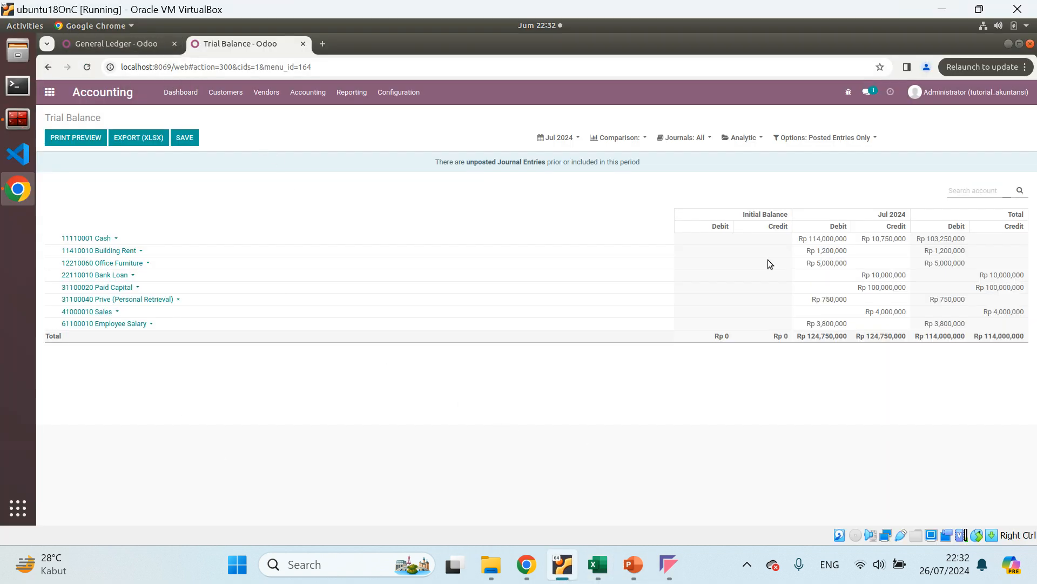
Review the General Ledger accounts again, and check the Trial Balance against the NERACA SALDO sheet in Excel.
{"action": "left_click", "coordinate": [113, 45]}
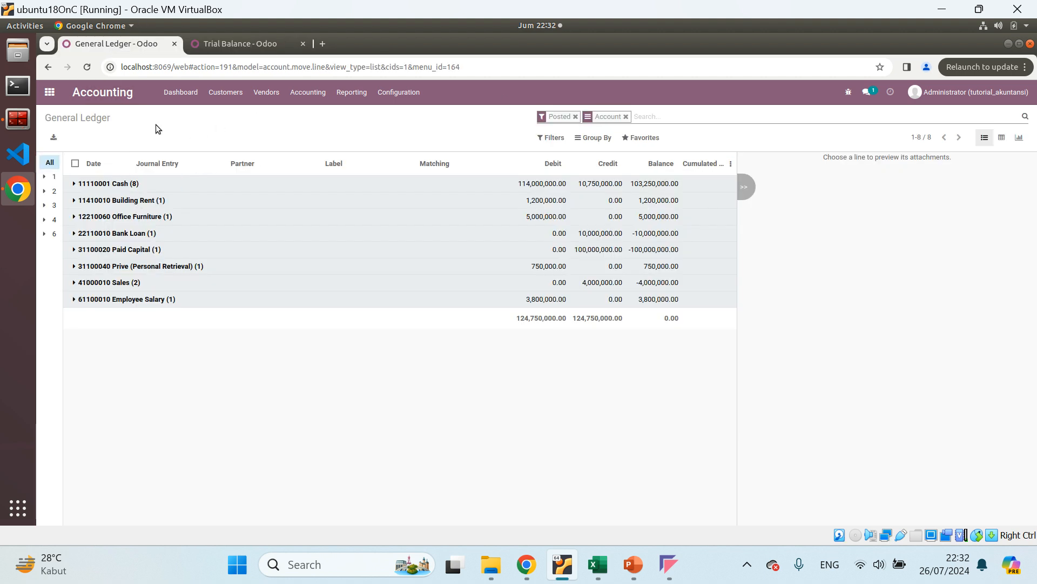
{"action": "left_click", "coordinate": [225, 44]}
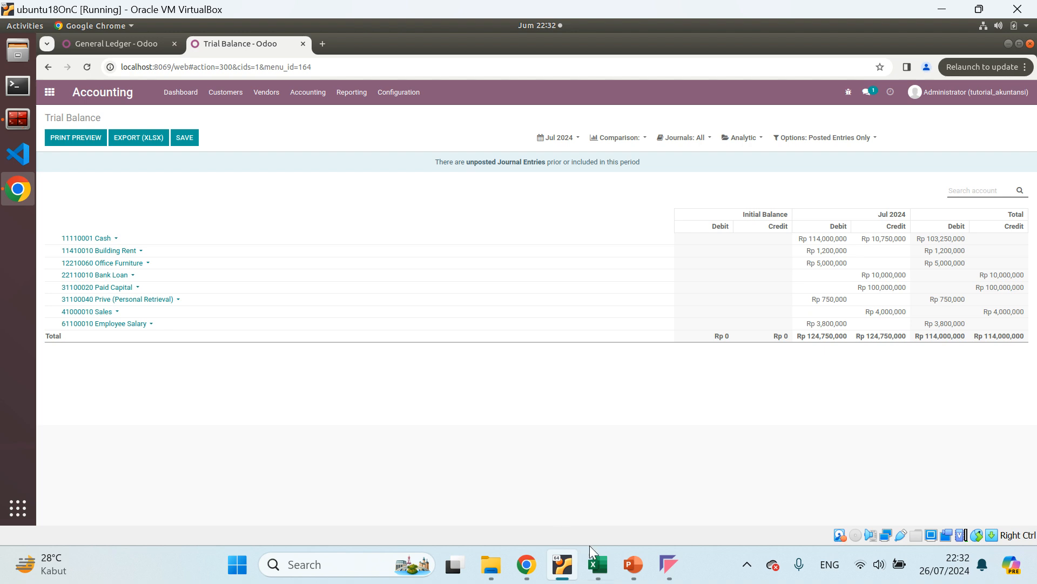
{"action": "mouse_move", "coordinate": [597, 561]}
{"action": "left_click", "coordinate": [623, 438]}
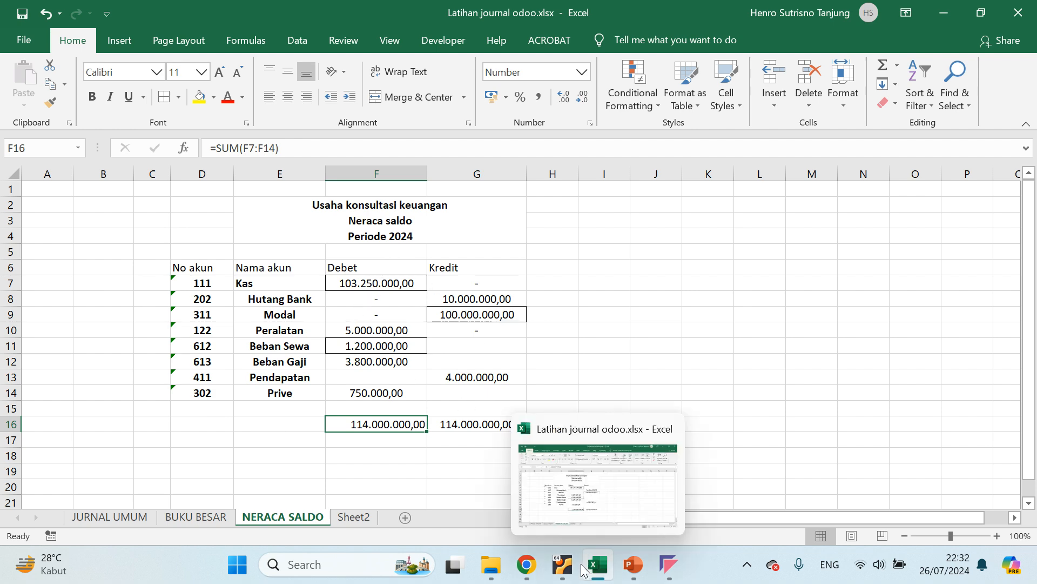
{"action": "left_click", "coordinate": [563, 566]}
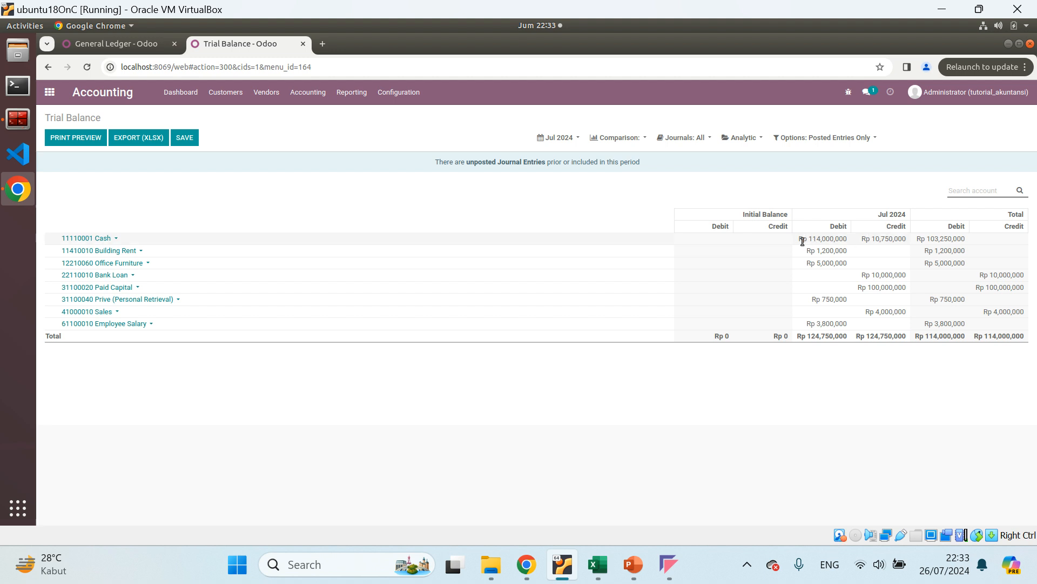
Compare the Cash account's total debit in Odoo's Trial Balance with the Kas debit on the NERACA SALDO sheet in Excel.
{"action": "left_click_drag", "start_coordinate": [804, 242], "coordinate": [909, 241]}
{"action": "left_click", "coordinate": [940, 239]}
{"action": "double_click", "coordinate": [940, 240]}
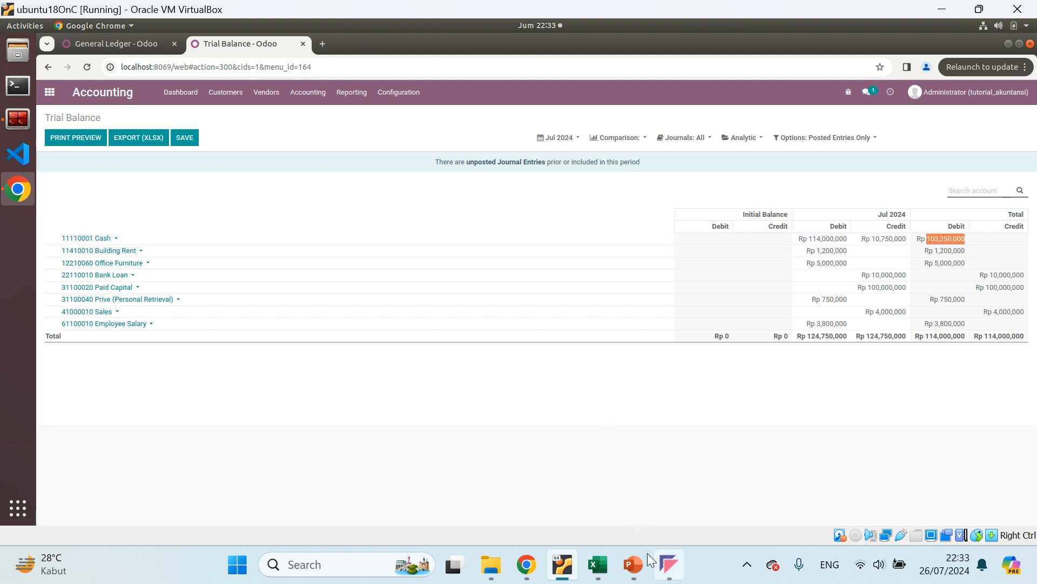
{"action": "left_click", "coordinate": [598, 557]}
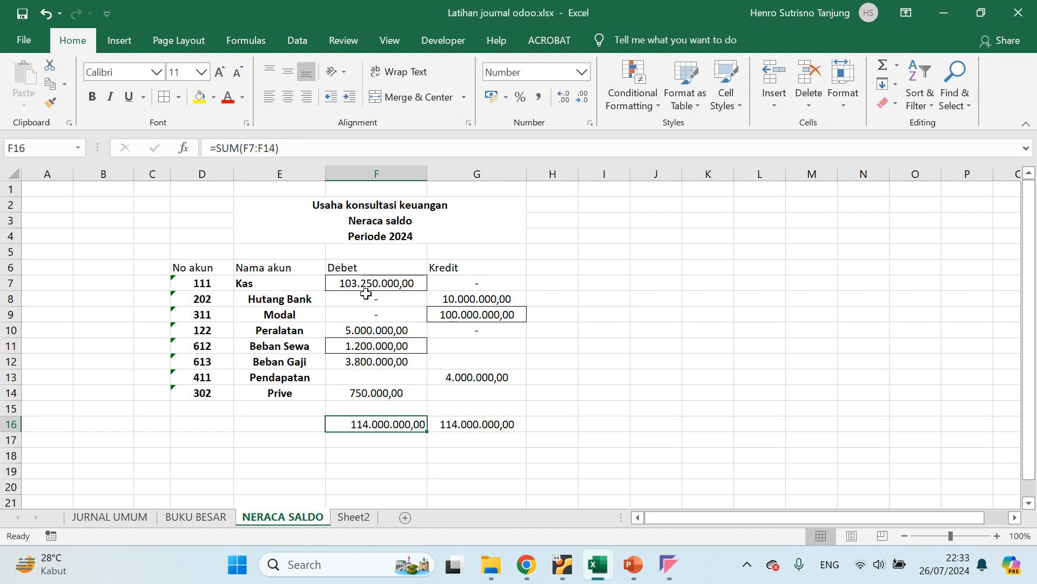
{"action": "left_click", "coordinate": [343, 283]}
{"action": "key", "text": "alt+Tab"}
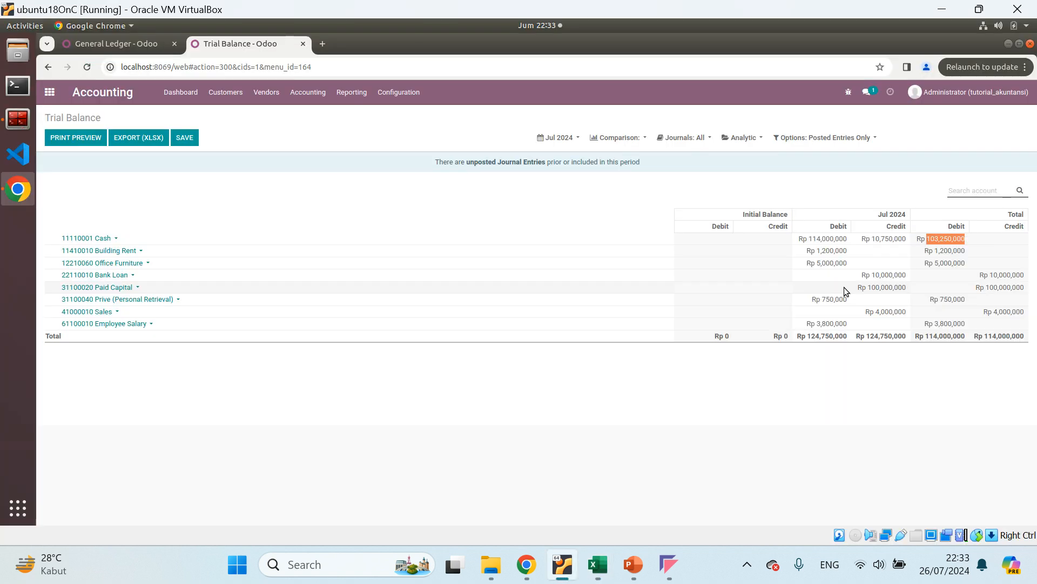
{"action": "left_click", "coordinate": [947, 242]}
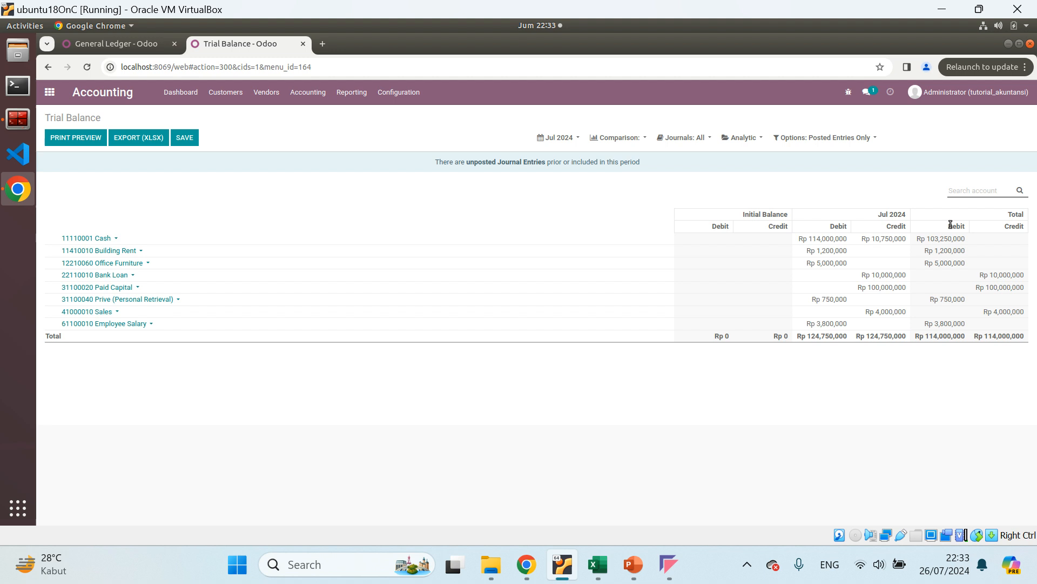
{"action": "double_click", "coordinate": [955, 242]}
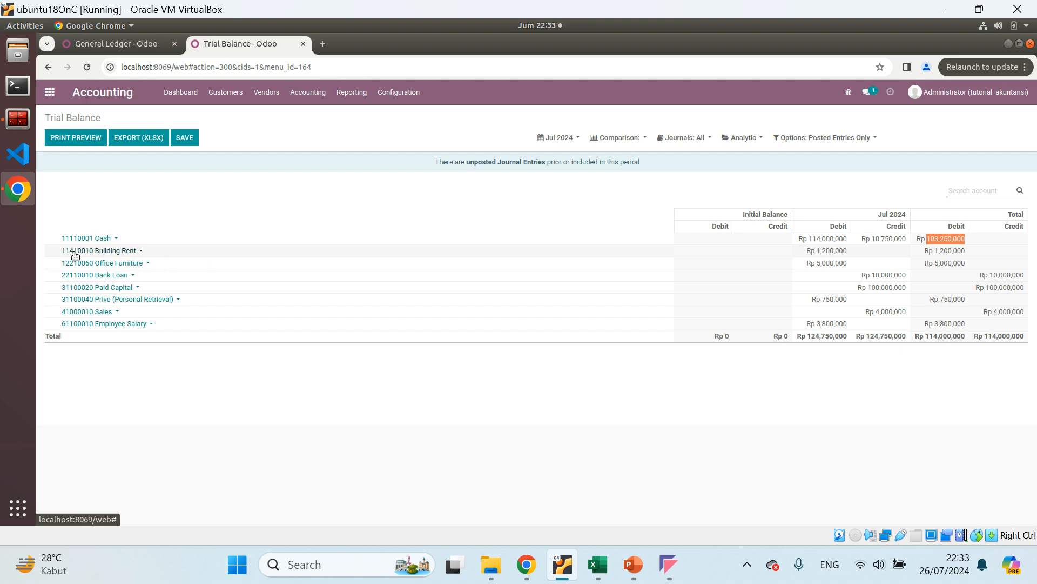
Inspect the Building Rent account's journal item and account settings from the Trial Balance, and return to its Journal Items list.
{"action": "left_click", "coordinate": [139, 251]}
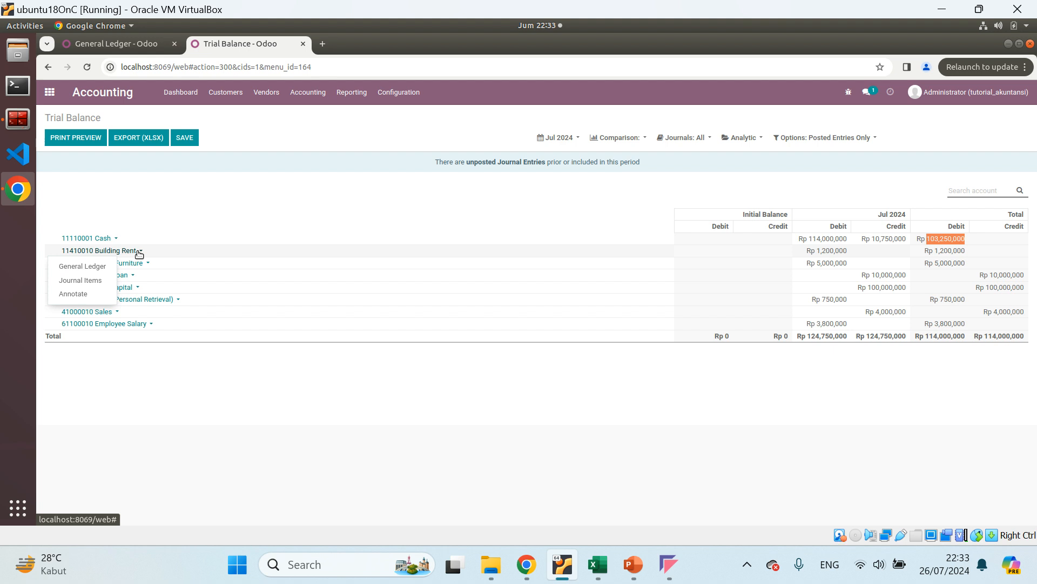
{"action": "left_click", "coordinate": [81, 282]}
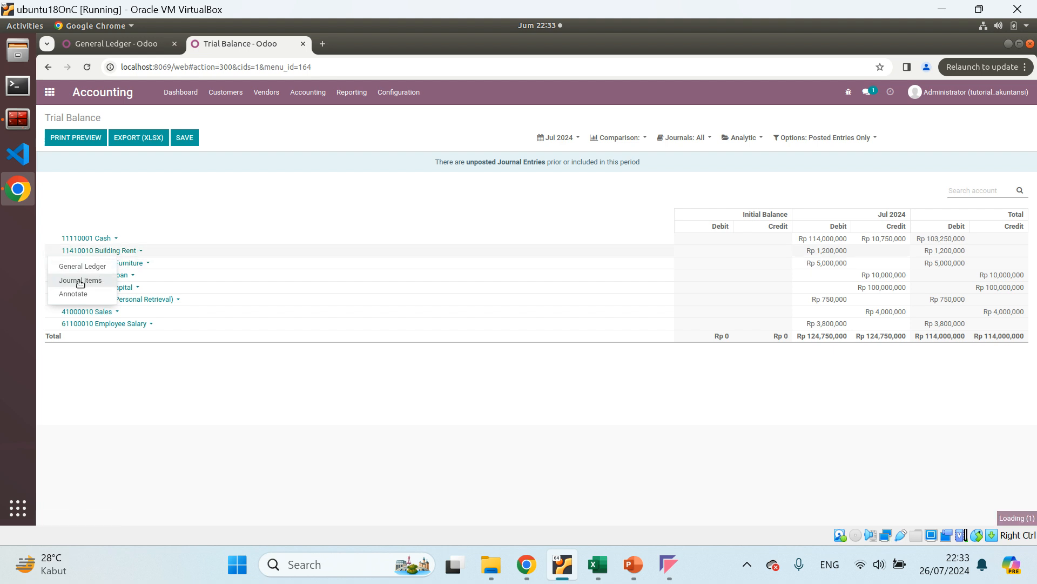
{"action": "left_click", "coordinate": [319, 186]}
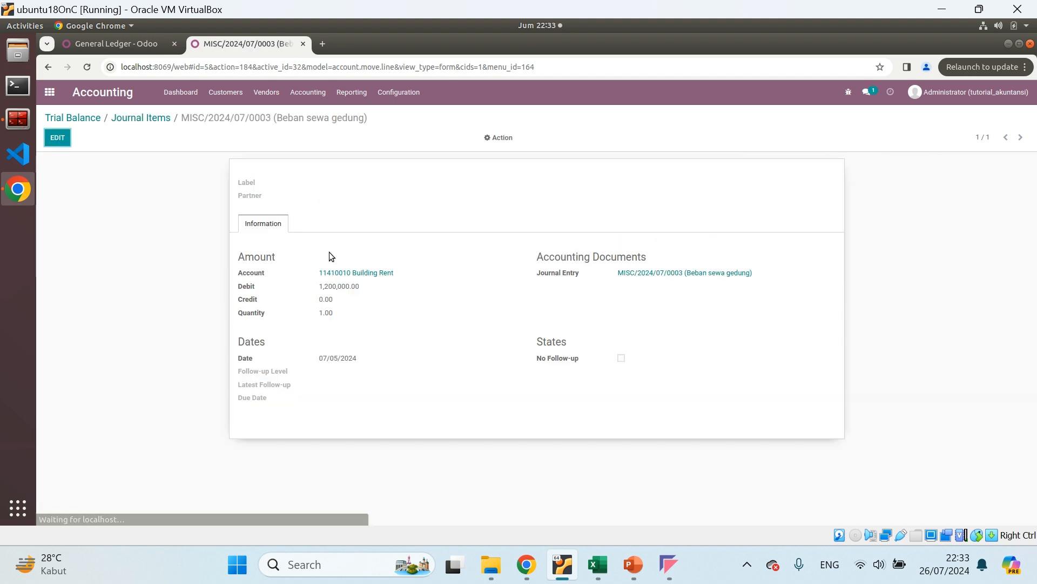
{"action": "left_click", "coordinate": [383, 275]}
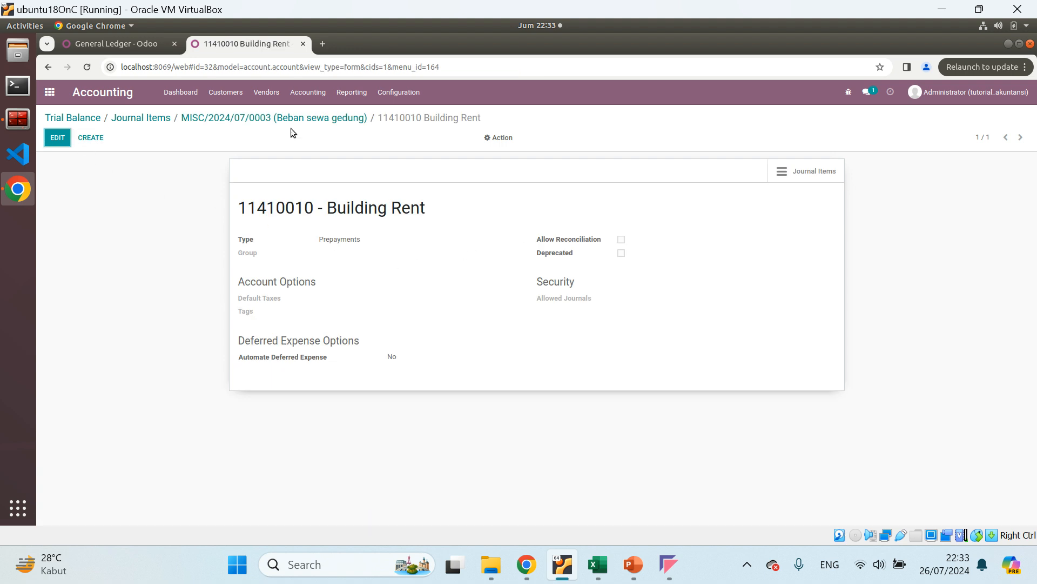
{"action": "left_click", "coordinate": [302, 119]}
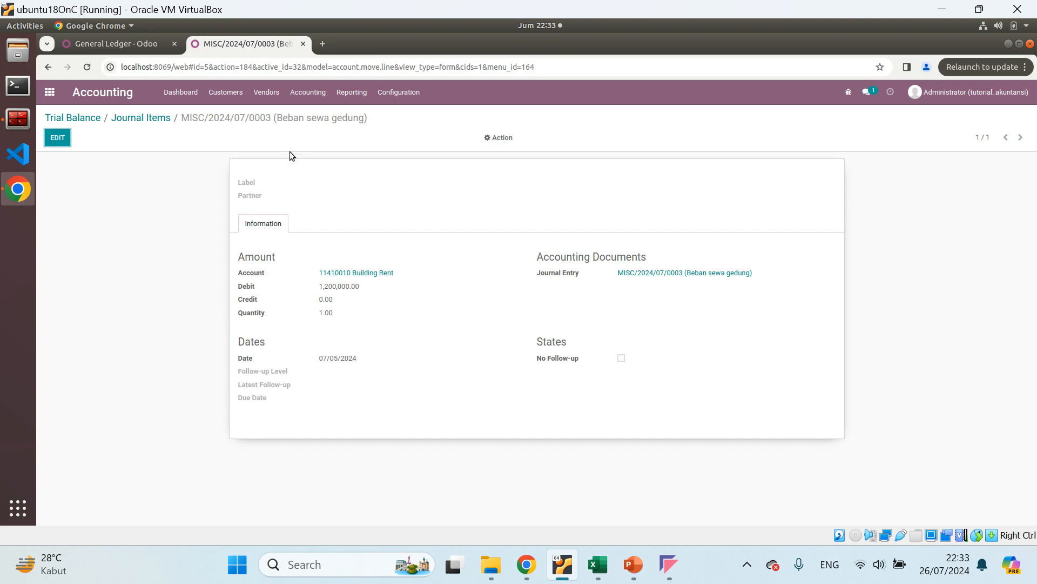
{"action": "left_click", "coordinate": [156, 118]}
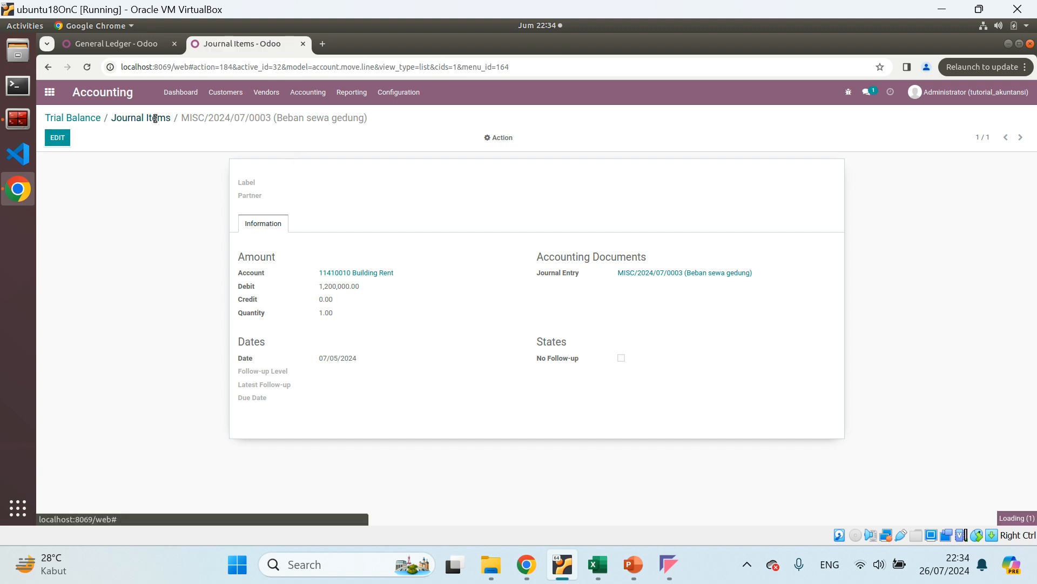
Switch to Excel and check the Beban Sewa row's account number, name and debit amount on the NERACA SALDO sheet.
{"action": "left_click", "coordinate": [597, 564]}
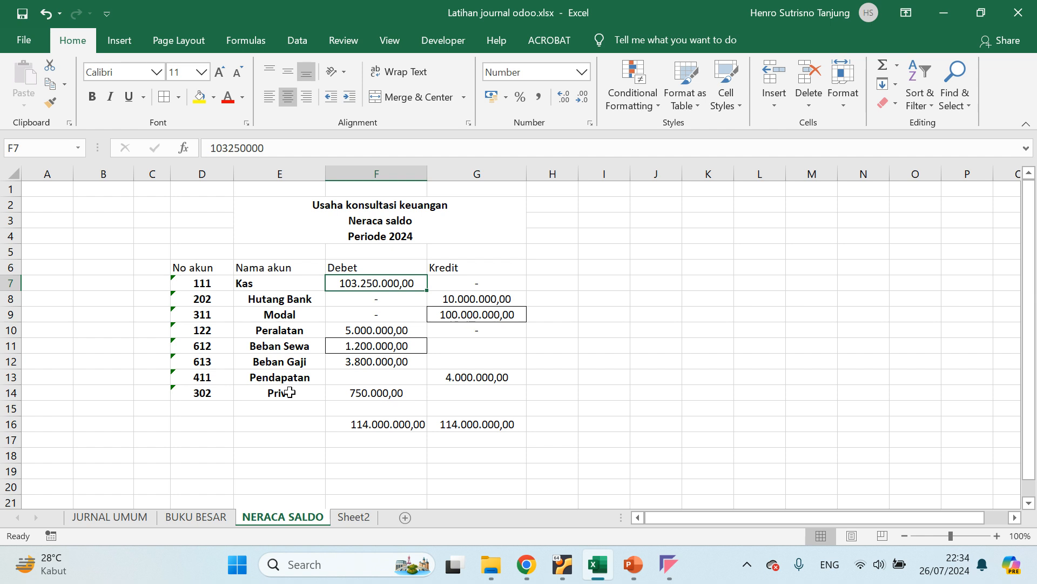
{"action": "left_click", "coordinate": [263, 347]}
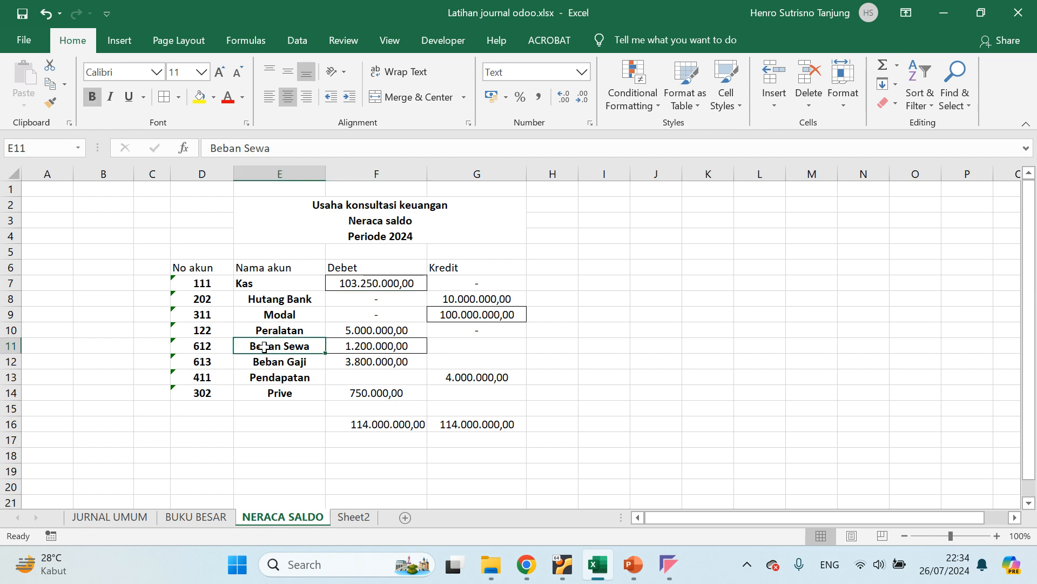
{"action": "left_click", "coordinate": [181, 349]}
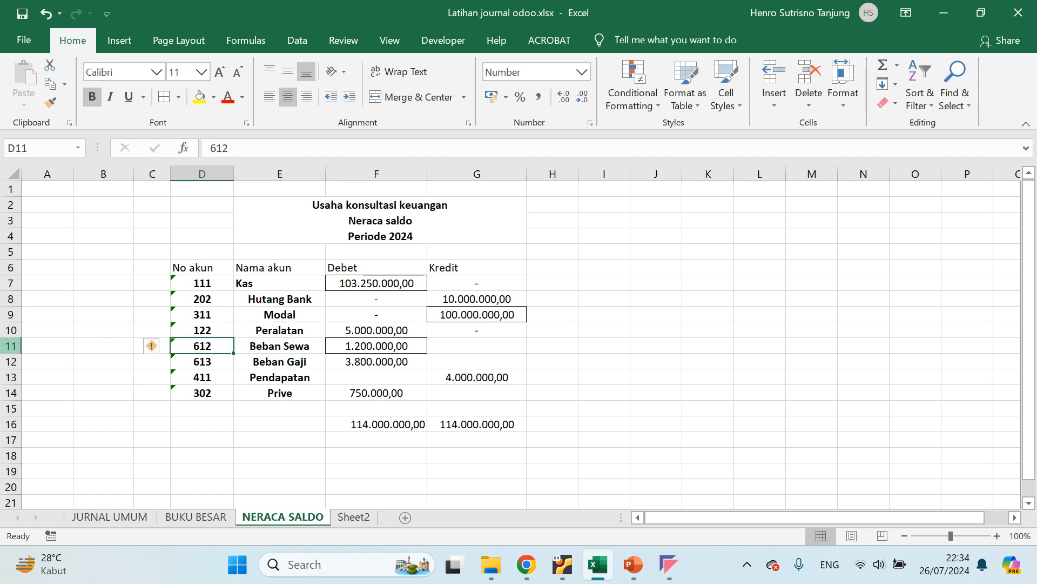
{"action": "left_click", "coordinate": [4, 340]}
{"action": "left_click", "coordinate": [8, 345]}
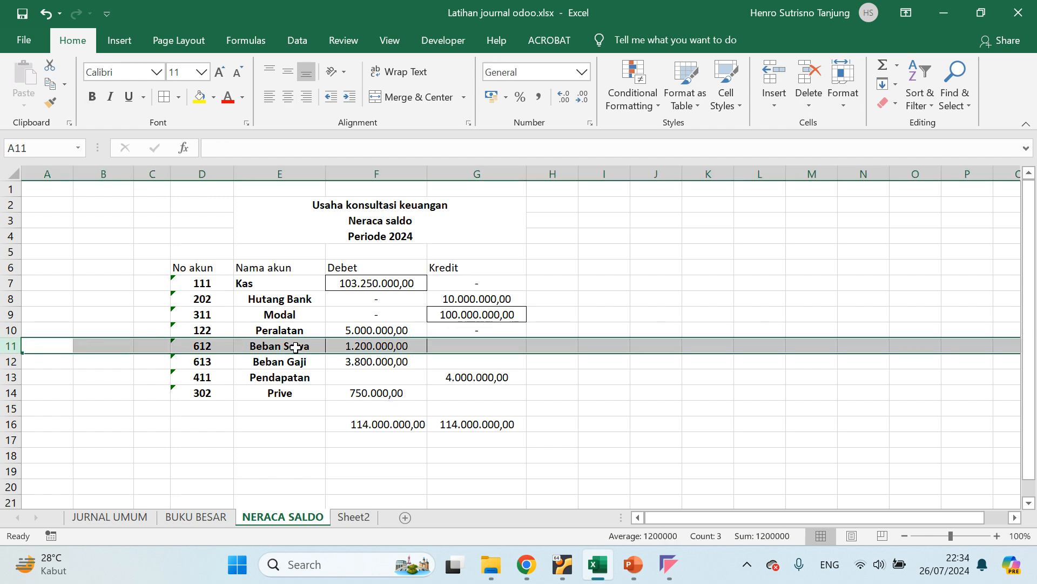
{"action": "left_click", "coordinate": [371, 345]}
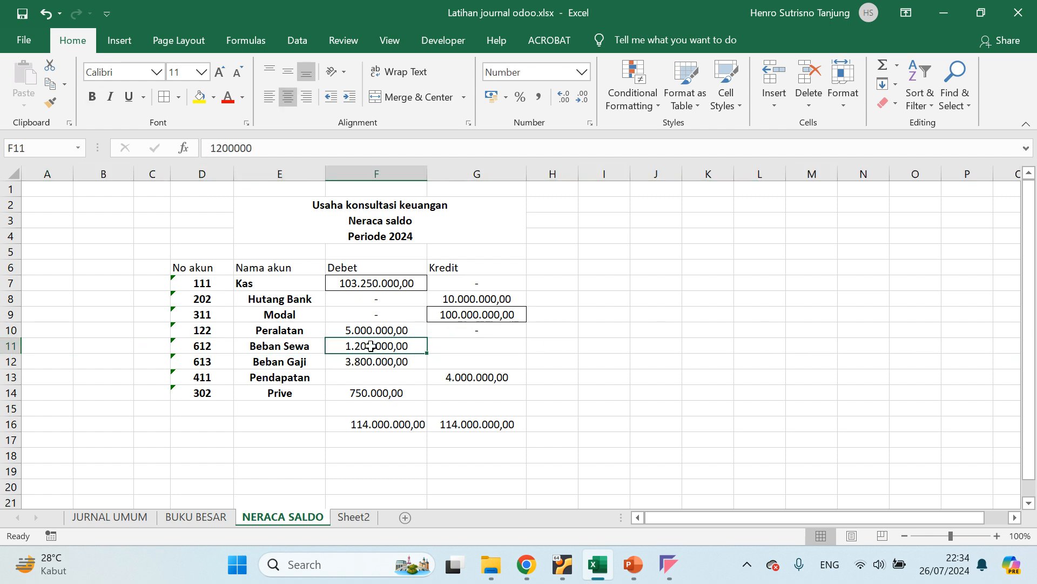
{"action": "left_click", "coordinate": [267, 350]}
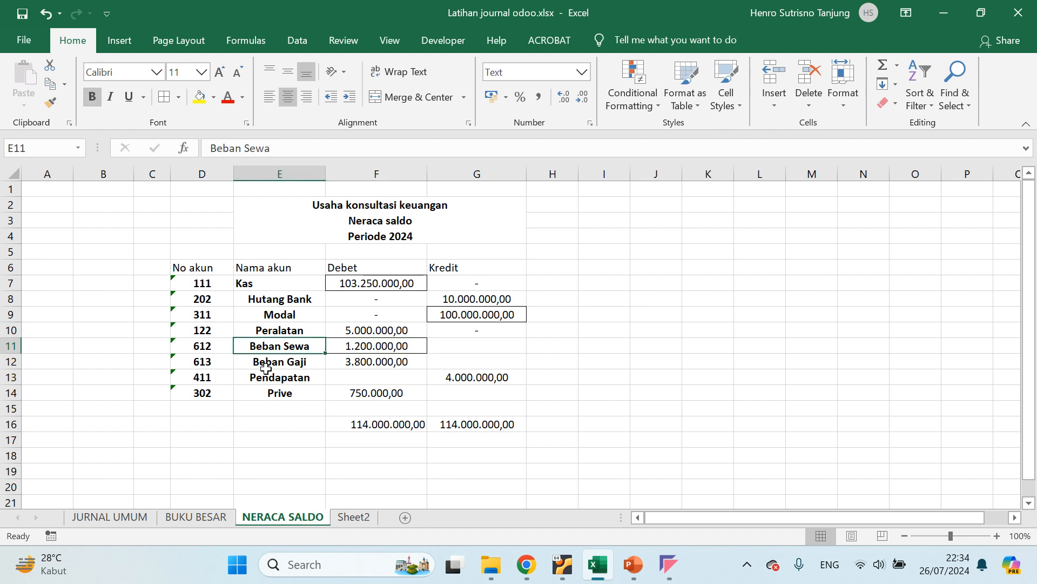
Check the Building Rent journal item in Odoo against the SOAL LATIHAN transactions on Excel's JURNAL UMUM sheet.
{"action": "left_click", "coordinate": [560, 565]}
{"action": "mouse_move", "coordinate": [539, 561]}
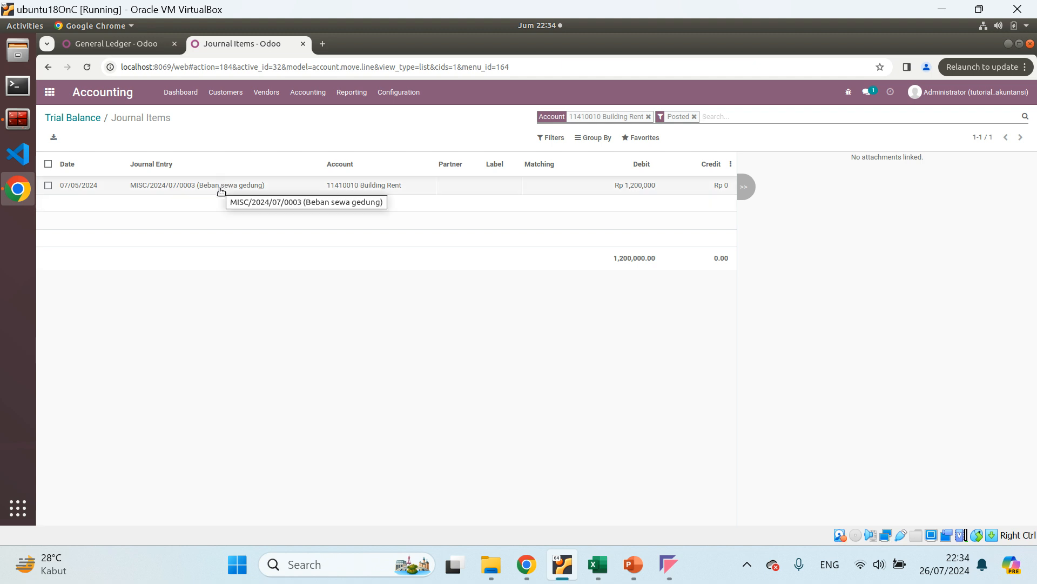
{"action": "left_click", "coordinate": [598, 564]}
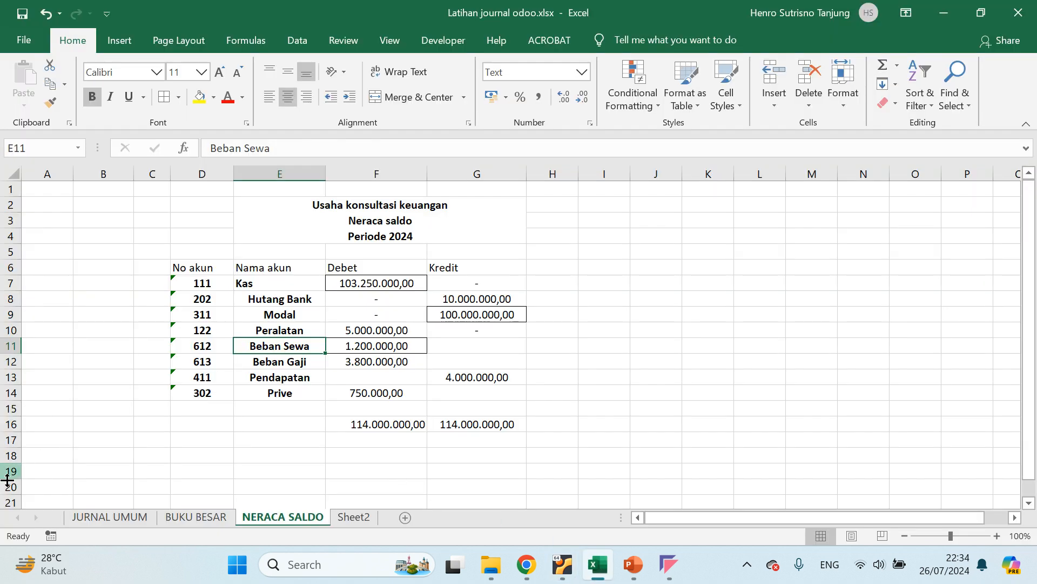
{"action": "left_click", "coordinate": [104, 518]}
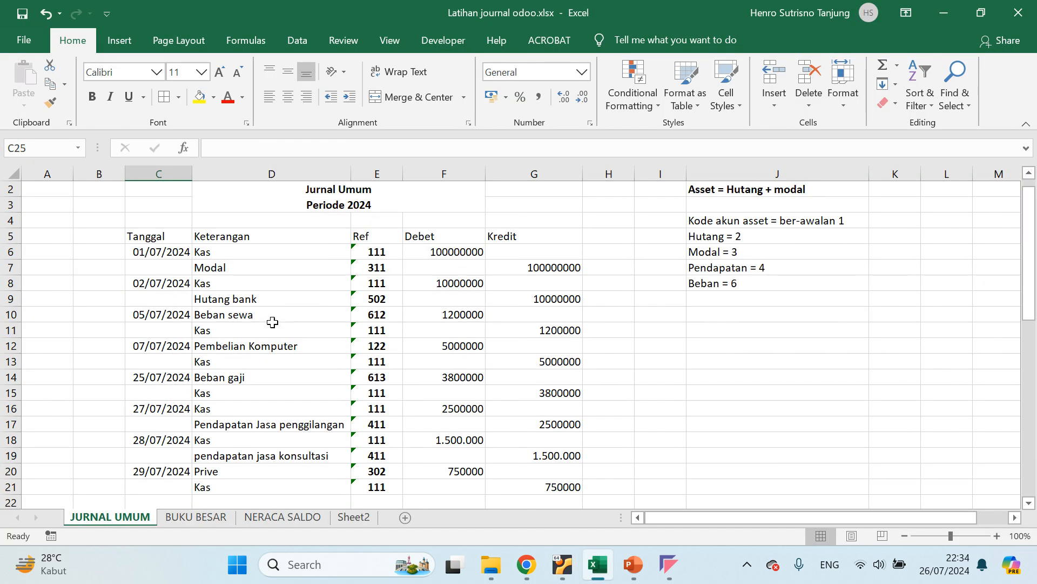
{"action": "scroll", "coordinate": [272, 322], "scroll_direction": "down", "scroll_amount": 3}
{"action": "scroll", "coordinate": [273, 322], "scroll_direction": "down", "scroll_amount": 7}
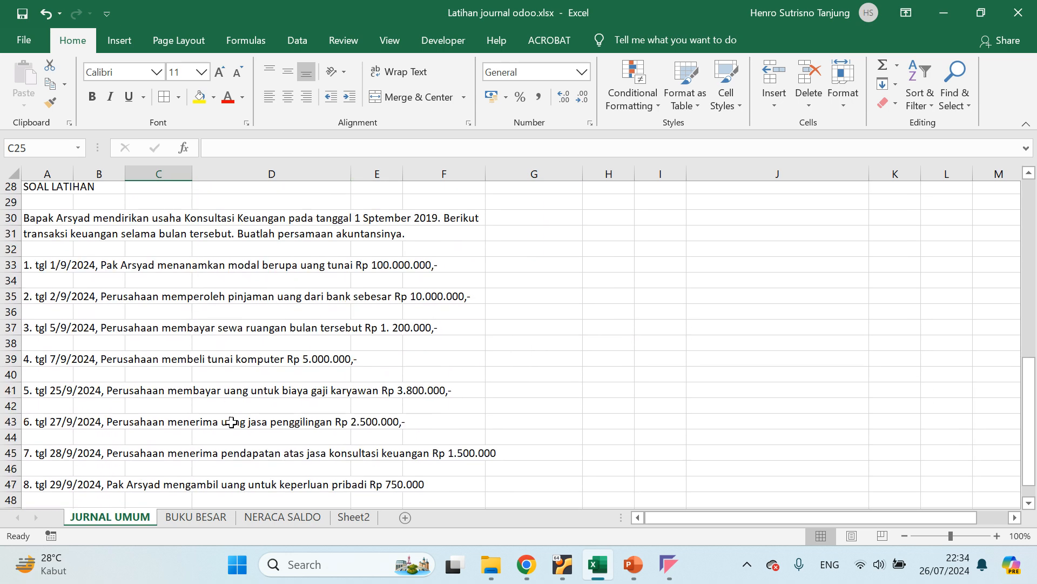
Read transaction 3, the room rent payment dated 5/9/2024, in the SOAL LATIHAN list on the JURNAL UMUM sheet.
{"action": "left_click", "coordinate": [282, 299]}
{"action": "left_click", "coordinate": [365, 301]}
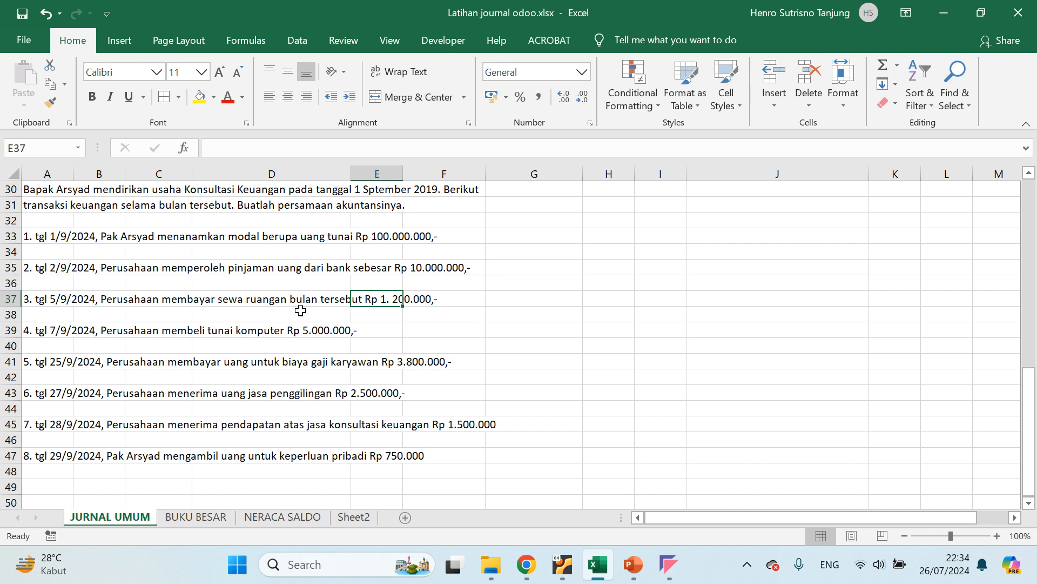
{"action": "left_click", "coordinate": [265, 303]}
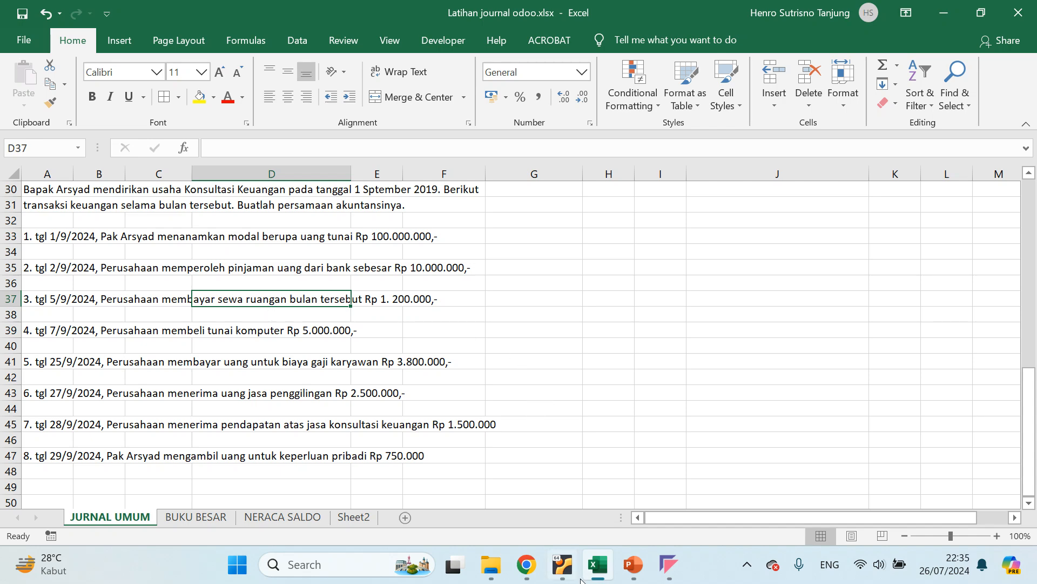
Switch to Odoo, inspect the Building Rent journal item and its account settings, and return to the journal item.
{"action": "left_click", "coordinate": [549, 498]}
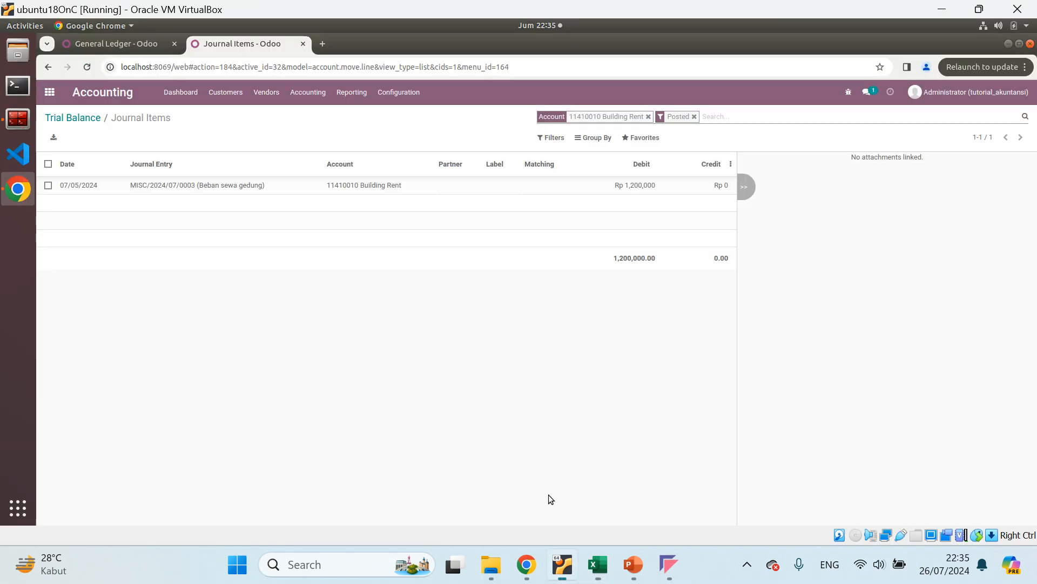
{"action": "left_click", "coordinate": [270, 190]}
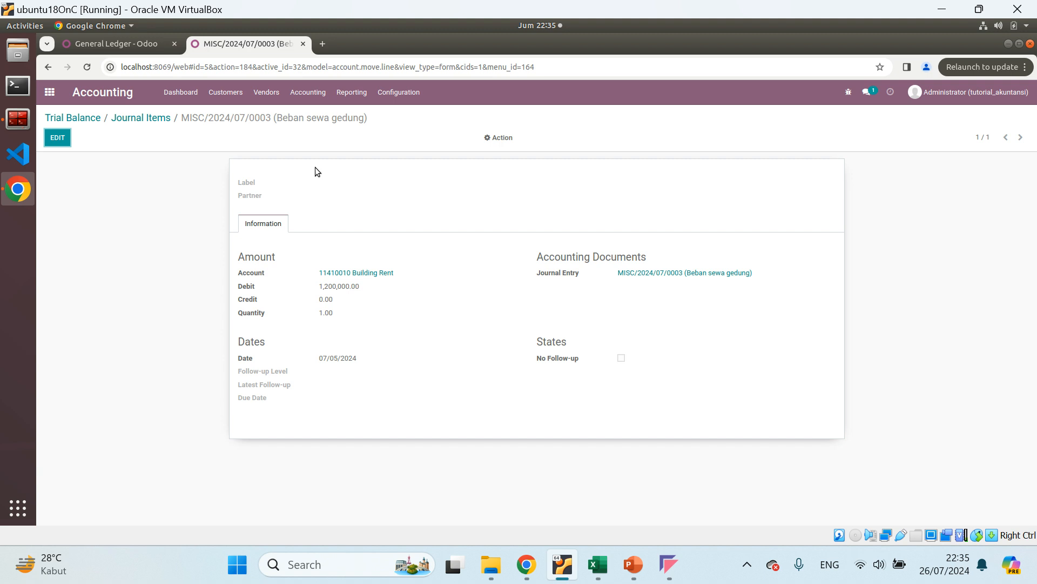
{"action": "left_click", "coordinate": [364, 272]}
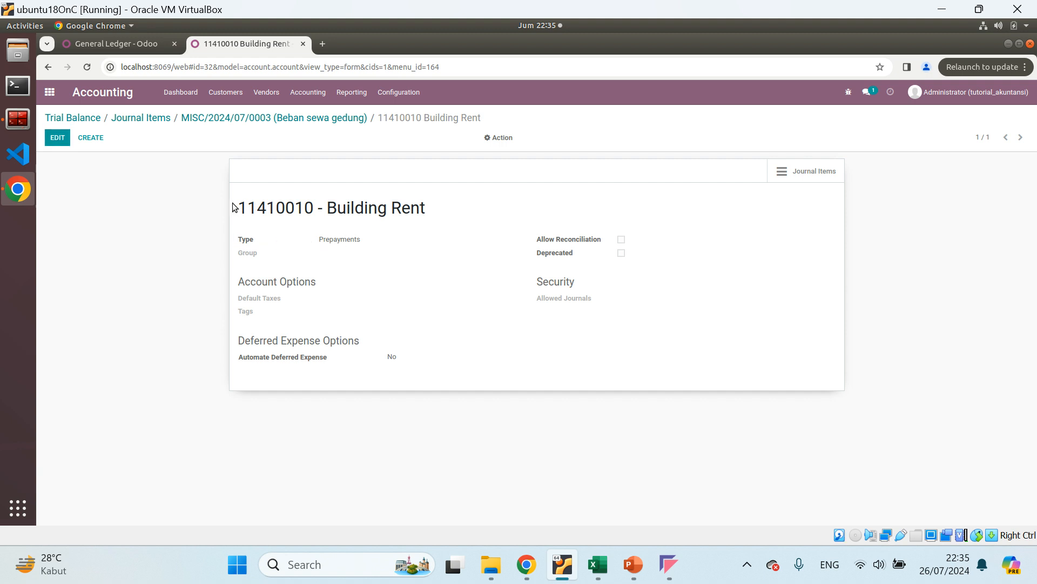
{"action": "left_click", "coordinate": [243, 117]}
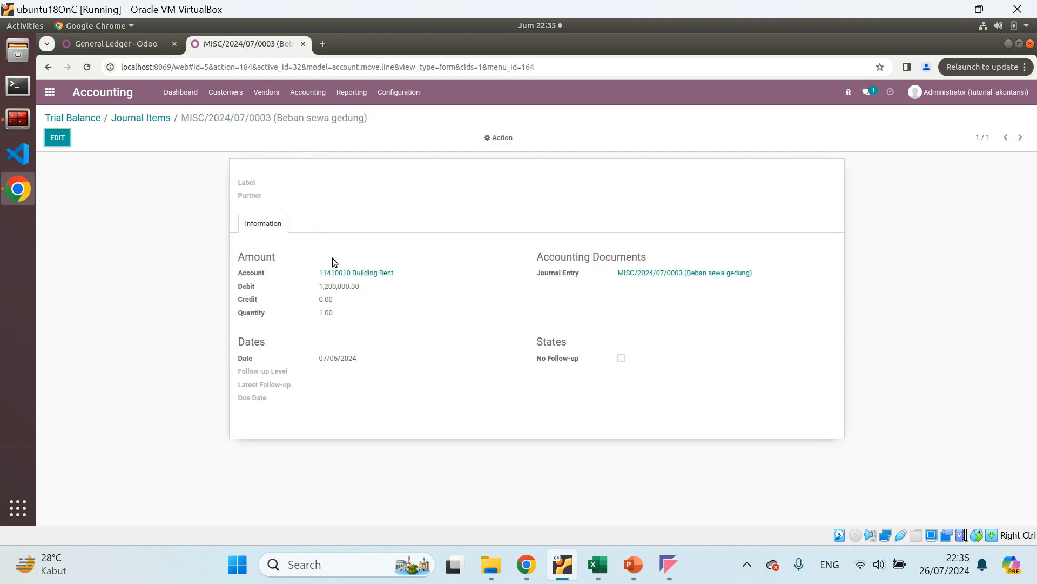
Duplicate the browser tab showing the MISC/2024/07/0003 journal item and place the copy before the General Ledger tab.
{"action": "left_click", "coordinate": [126, 42]}
{"action": "left_click", "coordinate": [247, 43]}
{"action": "right_click", "coordinate": [247, 43]}
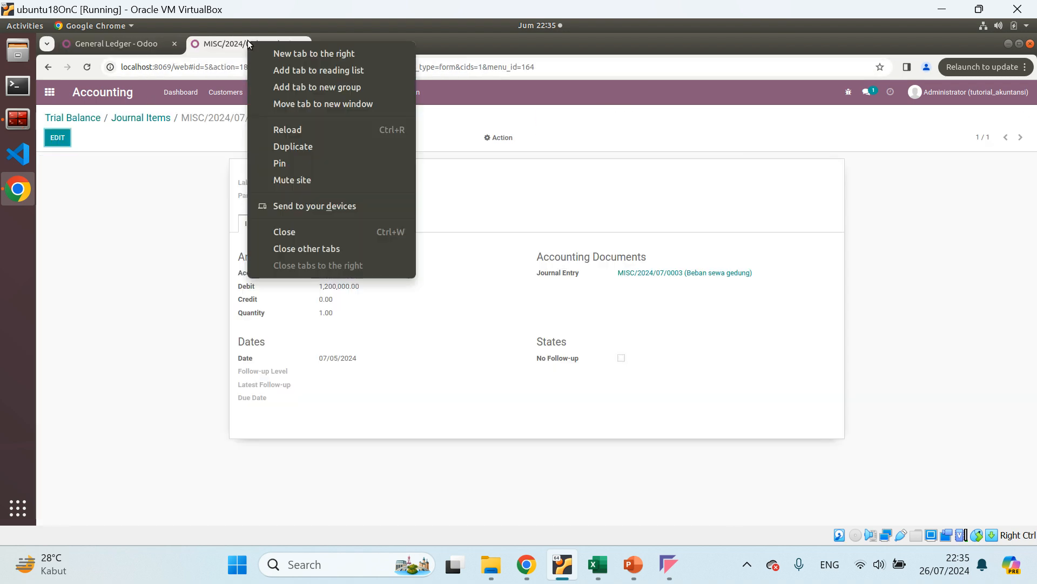
{"action": "left_click", "coordinate": [294, 141]}
{"action": "left_click_drag", "start_coordinate": [385, 44], "coordinate": [165, 44]}
Open journal entry MISC/2024/07/0003 (Beban sewa gedung) from the Journal Entries list in the duplicated tab.
{"action": "left_click", "coordinate": [307, 93]}
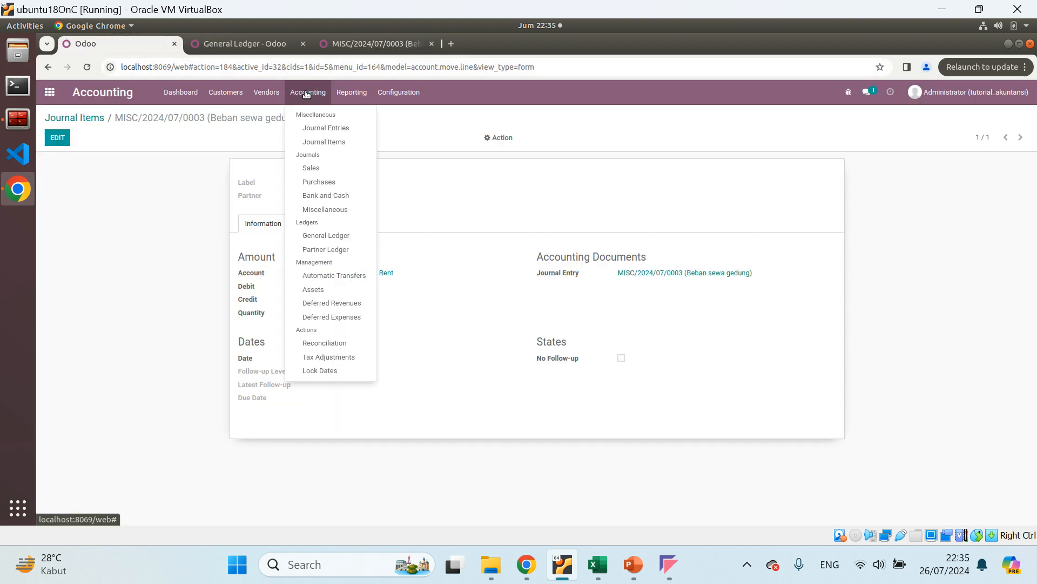
{"action": "left_click", "coordinate": [394, 92]}
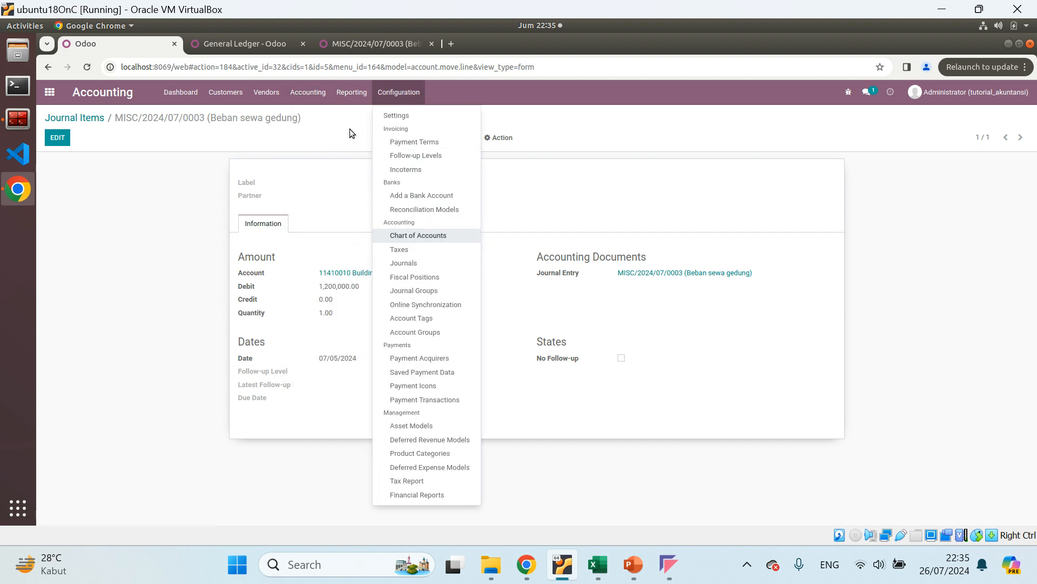
{"action": "left_click", "coordinate": [300, 94]}
{"action": "left_click", "coordinate": [304, 128]}
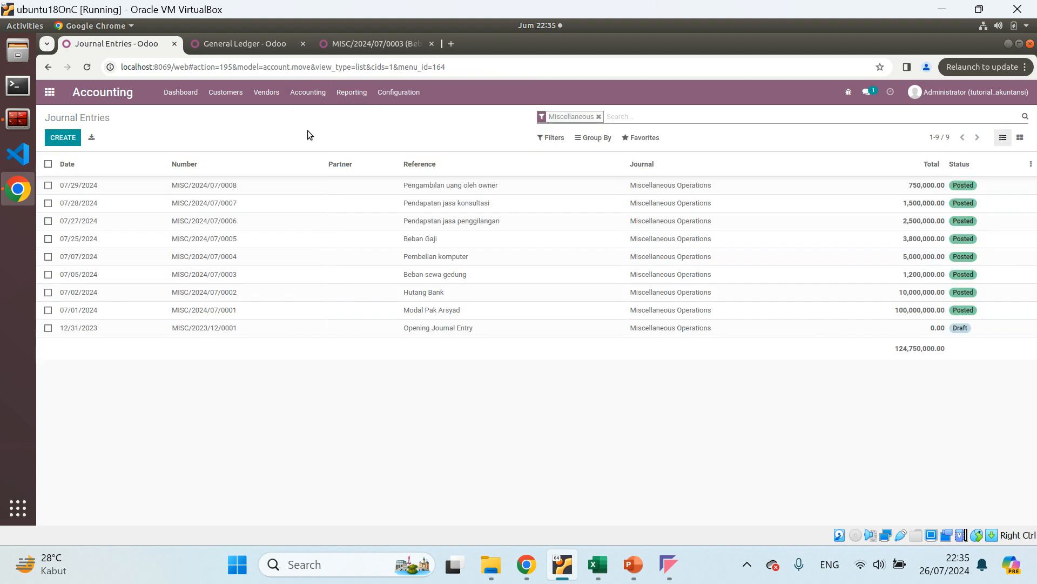
{"action": "left_click", "coordinate": [479, 279]}
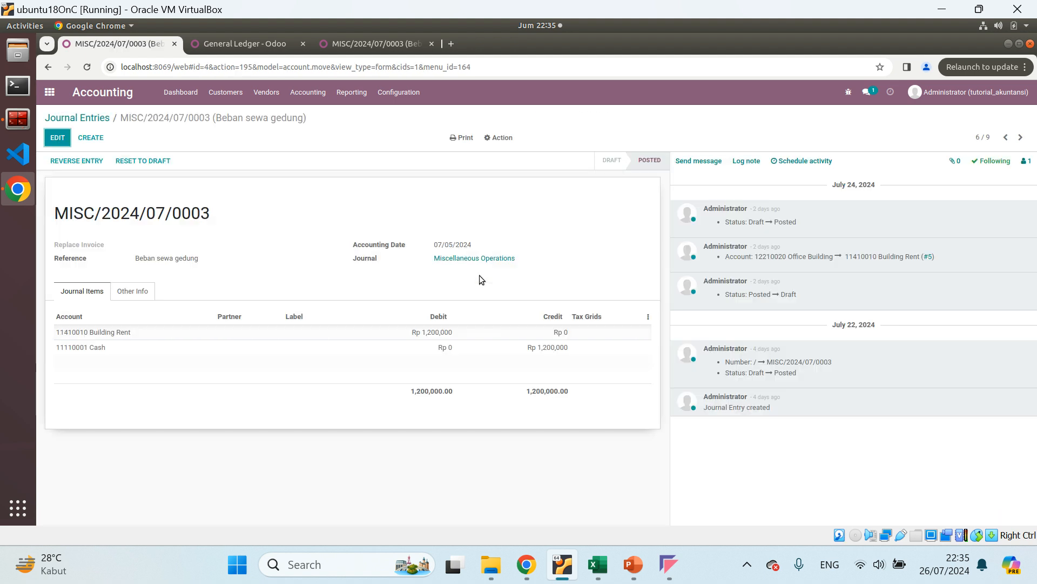
Reset entry MISC/2024/07/0003 to draft and open the account of its Building Rent line for editing.
{"action": "mouse_move", "coordinate": [94, 282]}
{"action": "left_click", "coordinate": [58, 137]}
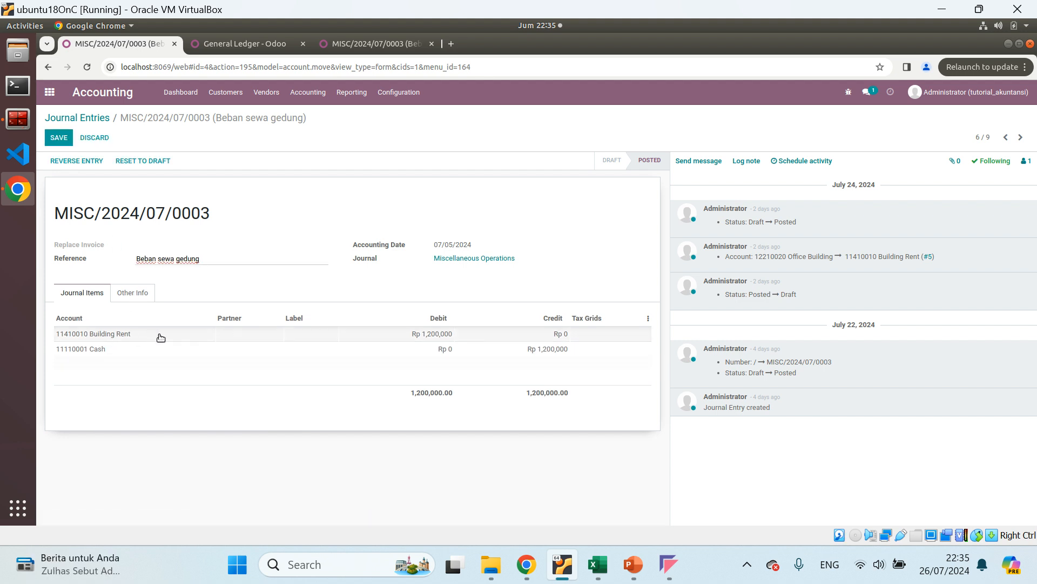
{"action": "left_click", "coordinate": [77, 137]}
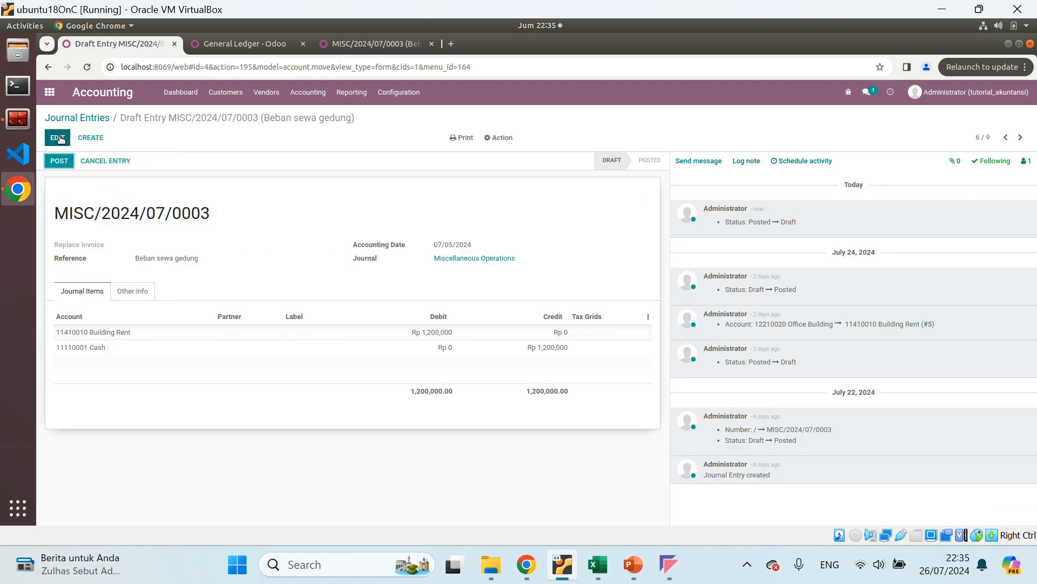
{"action": "left_click", "coordinate": [59, 139]}
{"action": "left_click", "coordinate": [147, 342]}
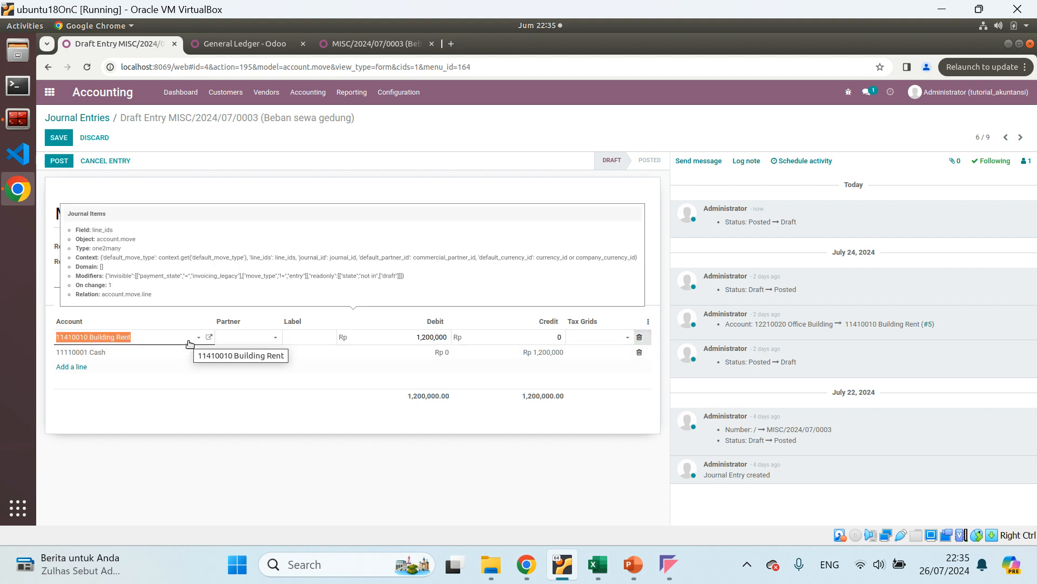
Open the Chart of Accounts in the tab with the original journal item and show only accounts in code group 6.
{"action": "left_click", "coordinate": [365, 43]}
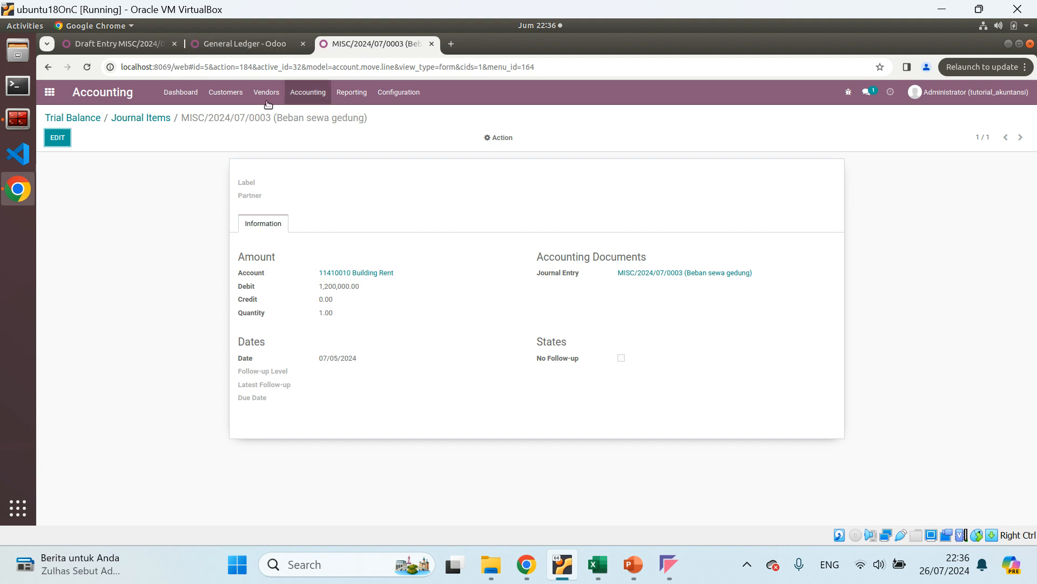
{"action": "left_click", "coordinate": [399, 92]}
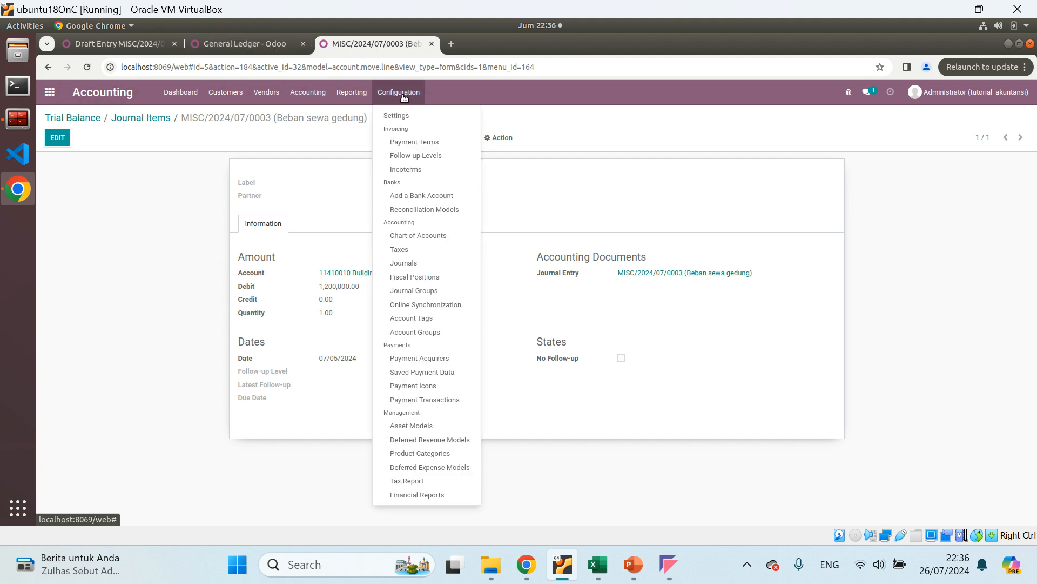
{"action": "left_click", "coordinate": [420, 229]}
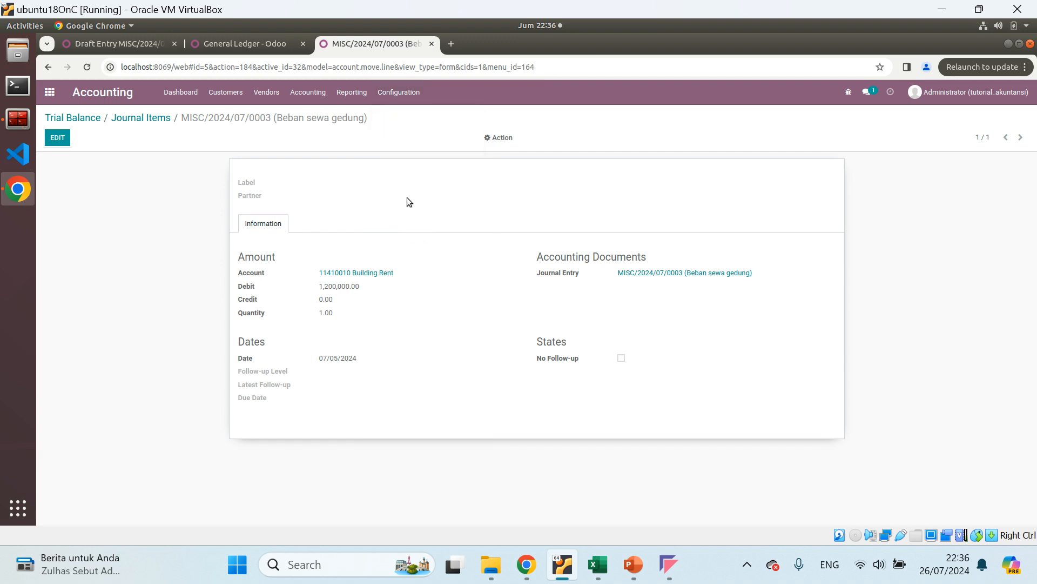
{"action": "left_click", "coordinate": [398, 92]}
{"action": "left_click", "coordinate": [422, 234]}
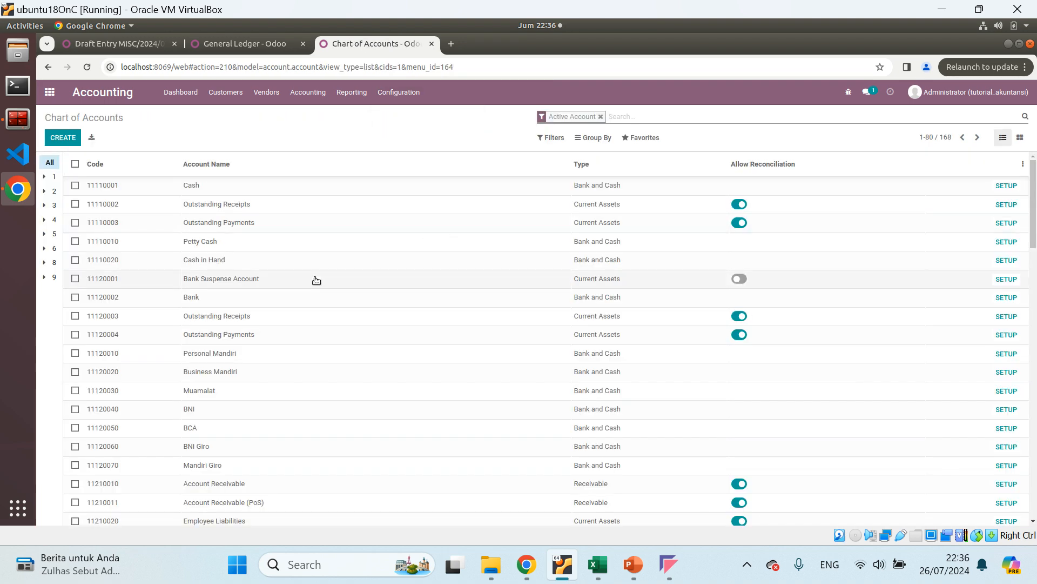
{"action": "left_click", "coordinate": [52, 248]}
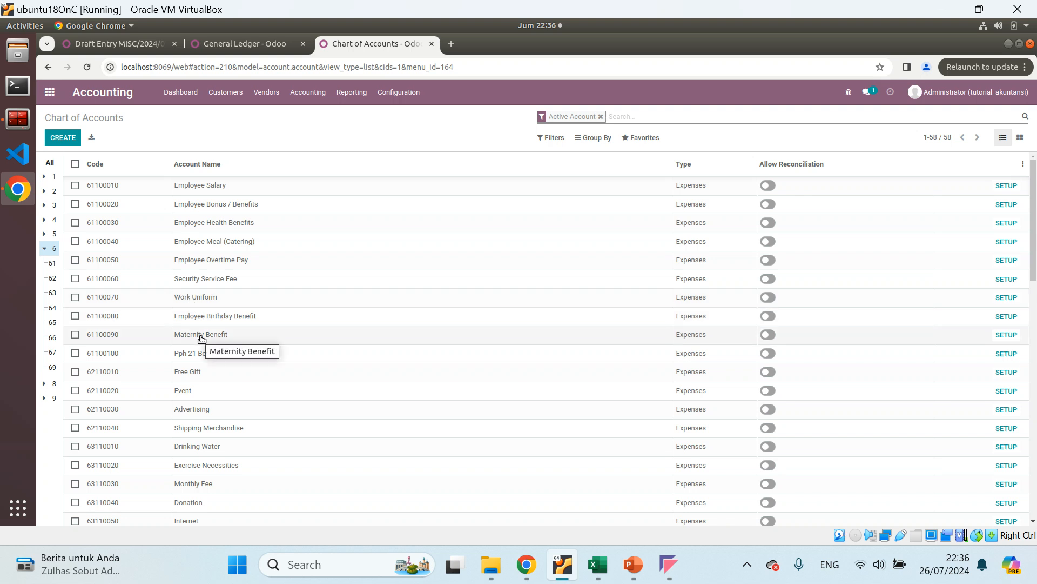
Look through the group 6 expense accounts for a rent account, temporarily marking 65110040 Rental Costs.
{"action": "scroll", "coordinate": [210, 356], "scroll_direction": "down", "scroll_amount": 2}
{"action": "scroll", "coordinate": [212, 361], "scroll_direction": "down", "scroll_amount": 2}
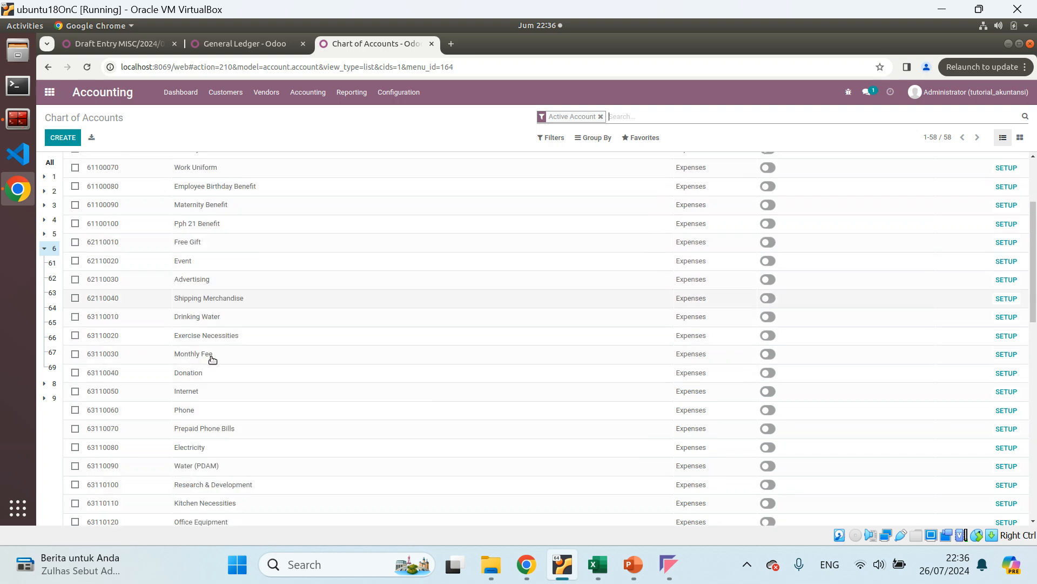
{"action": "scroll", "coordinate": [213, 361], "scroll_direction": "down", "scroll_amount": 2}
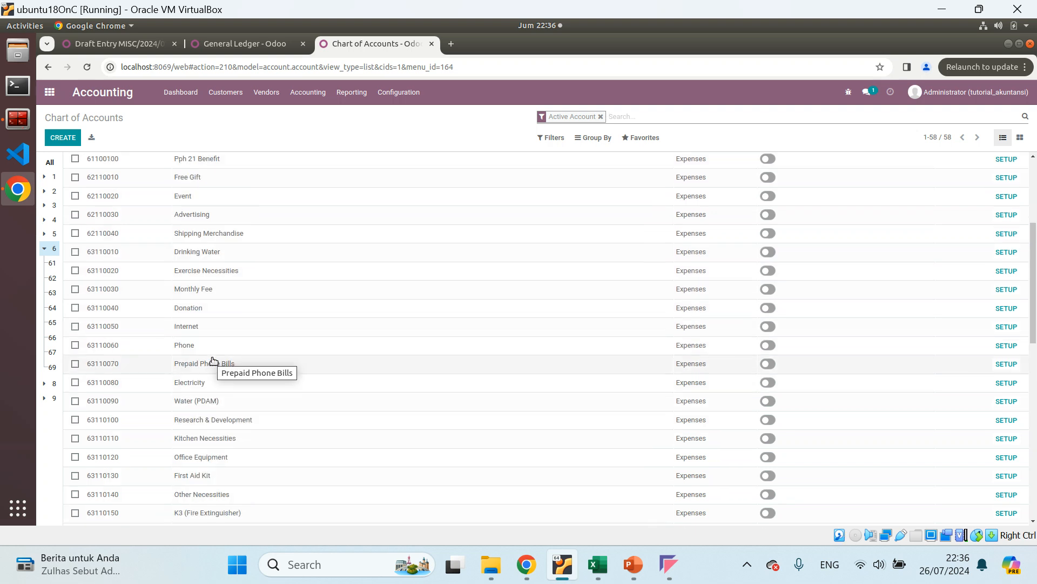
{"action": "scroll", "coordinate": [214, 362], "scroll_direction": "down", "scroll_amount": 4}
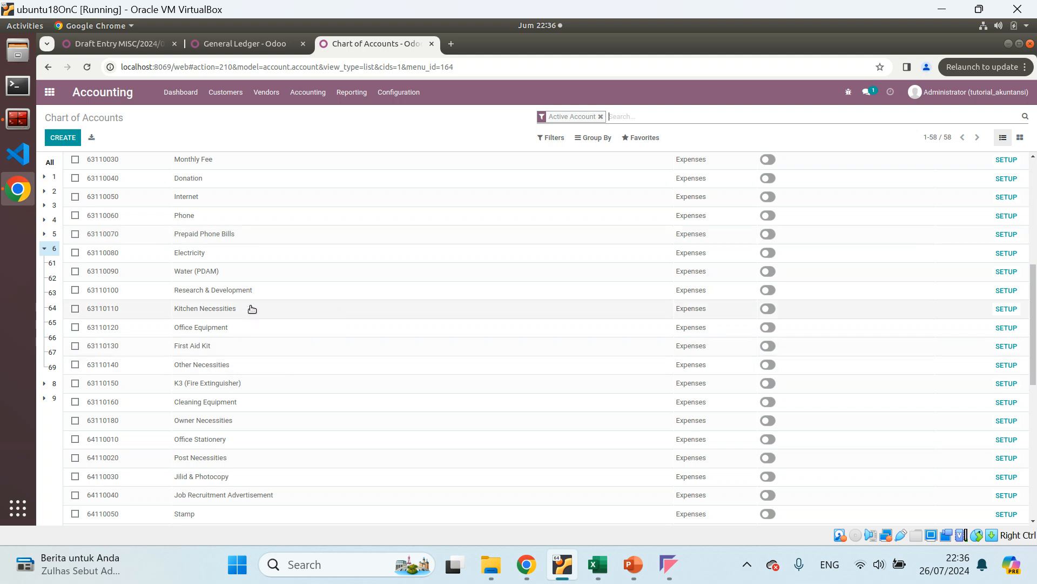
{"action": "scroll", "coordinate": [252, 308], "scroll_direction": "down", "scroll_amount": 6}
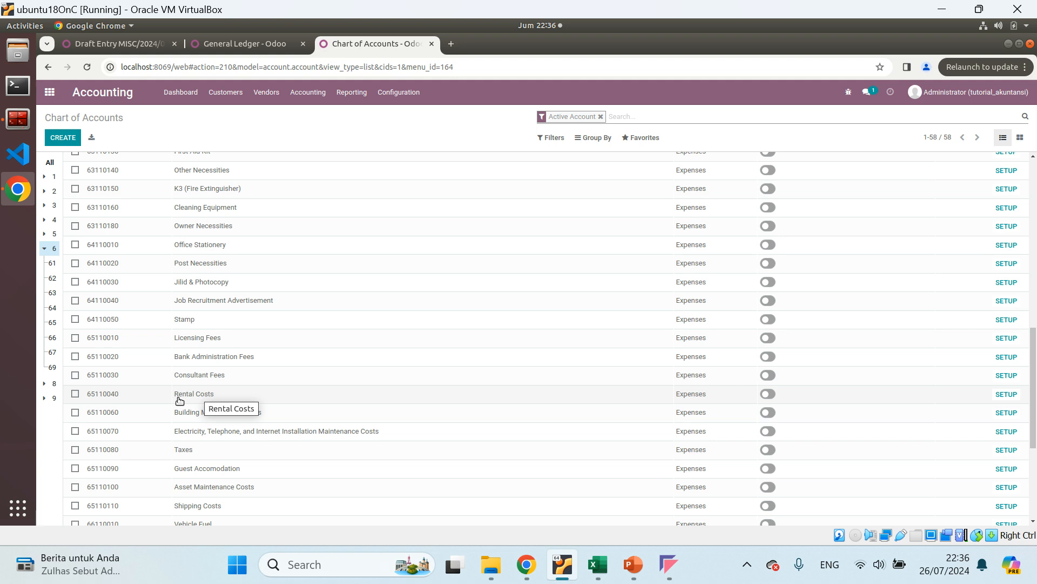
{"action": "left_click", "coordinate": [75, 394]}
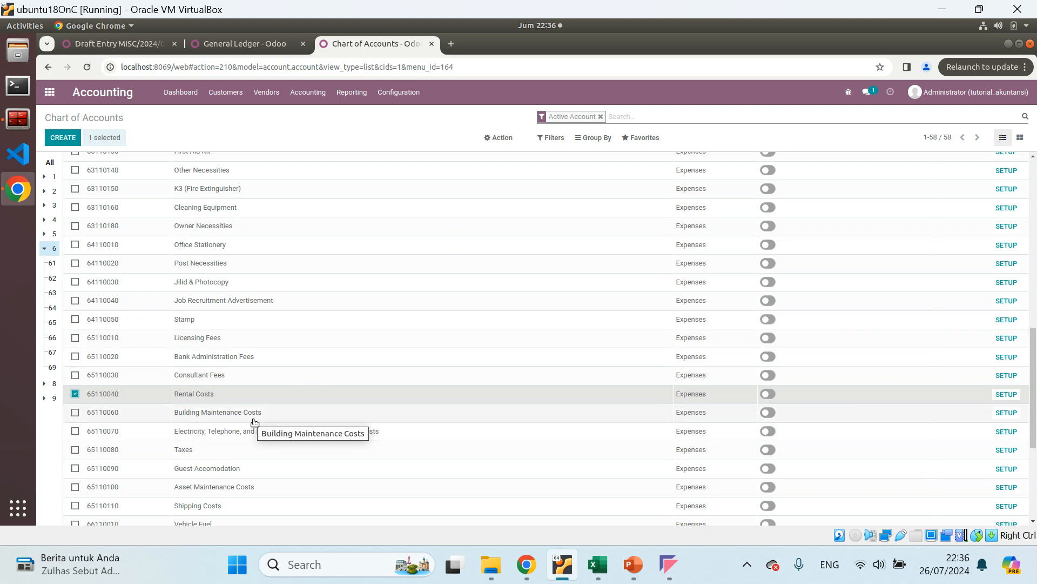
{"action": "scroll", "coordinate": [262, 433], "scroll_direction": "down", "scroll_amount": 3}
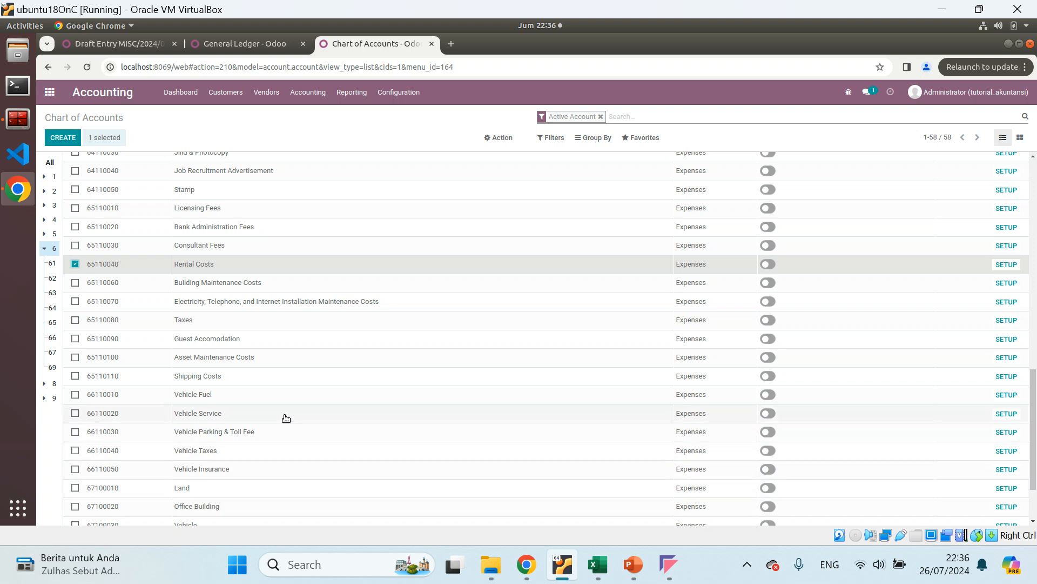
{"action": "scroll", "coordinate": [285, 416], "scroll_direction": "down", "scroll_amount": 3}
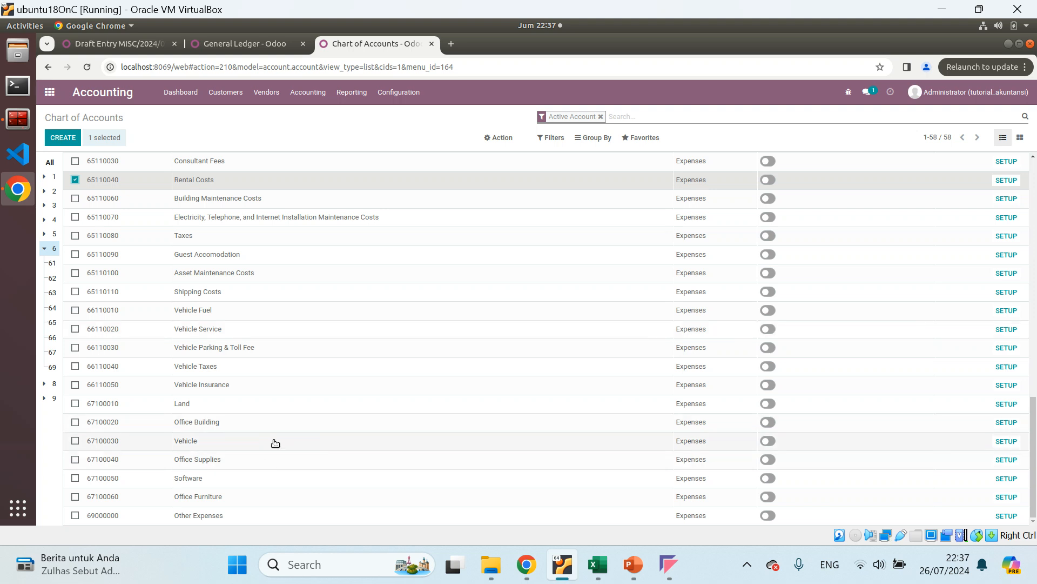
{"action": "left_click", "coordinate": [75, 179]}
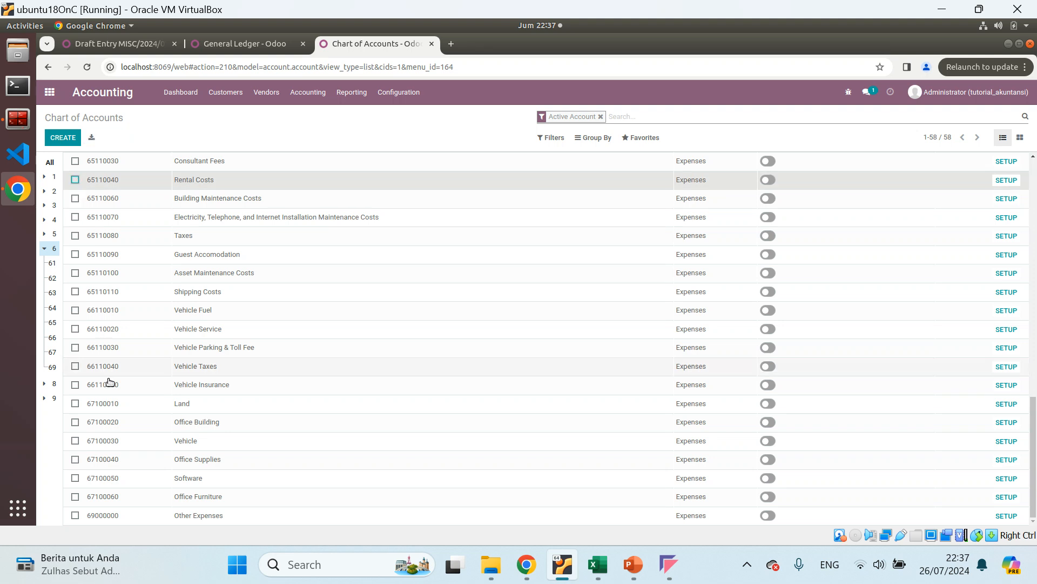
Examine the 67100020 Office Building expense account, discarding its inline edit and clearing its selection.
{"action": "left_click", "coordinate": [75, 423]}
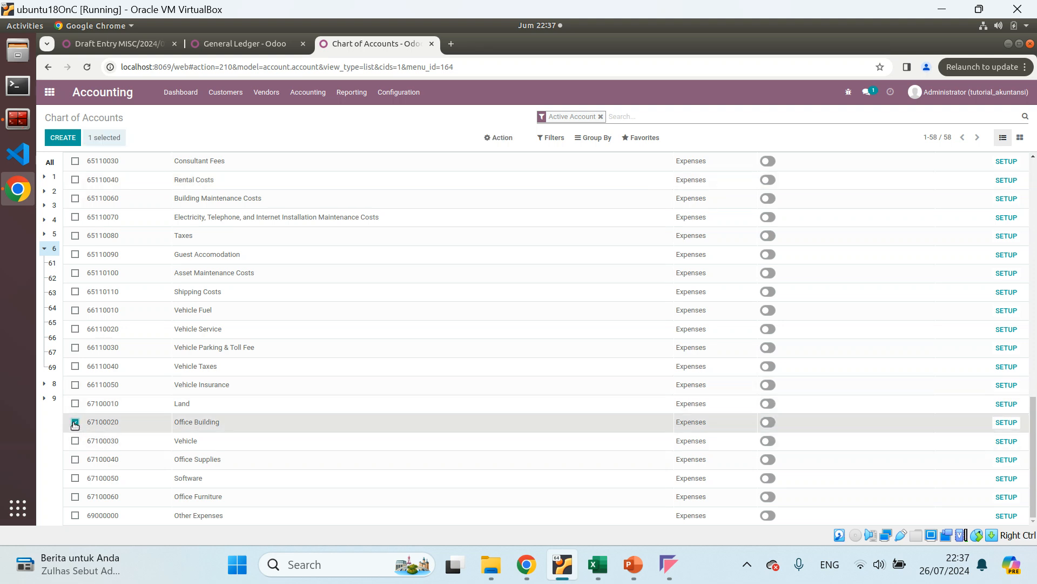
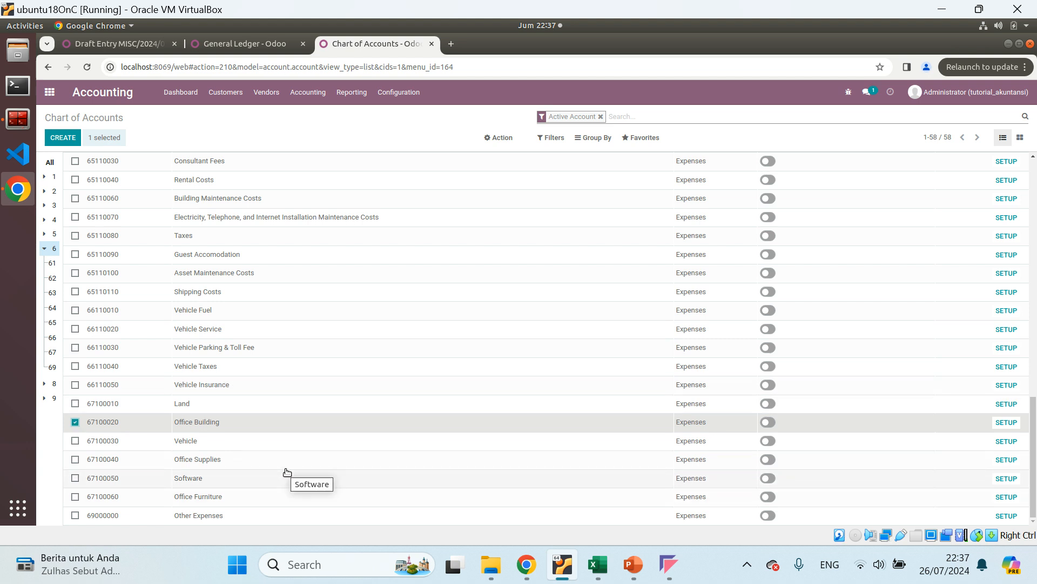
{"action": "left_click", "coordinate": [221, 427]}
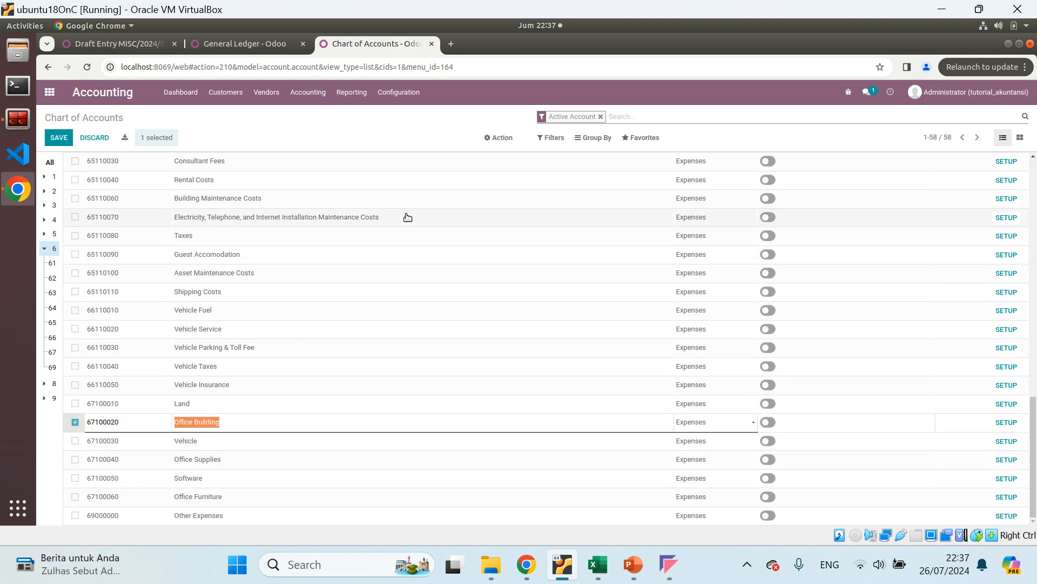
{"action": "left_click", "coordinate": [74, 424]}
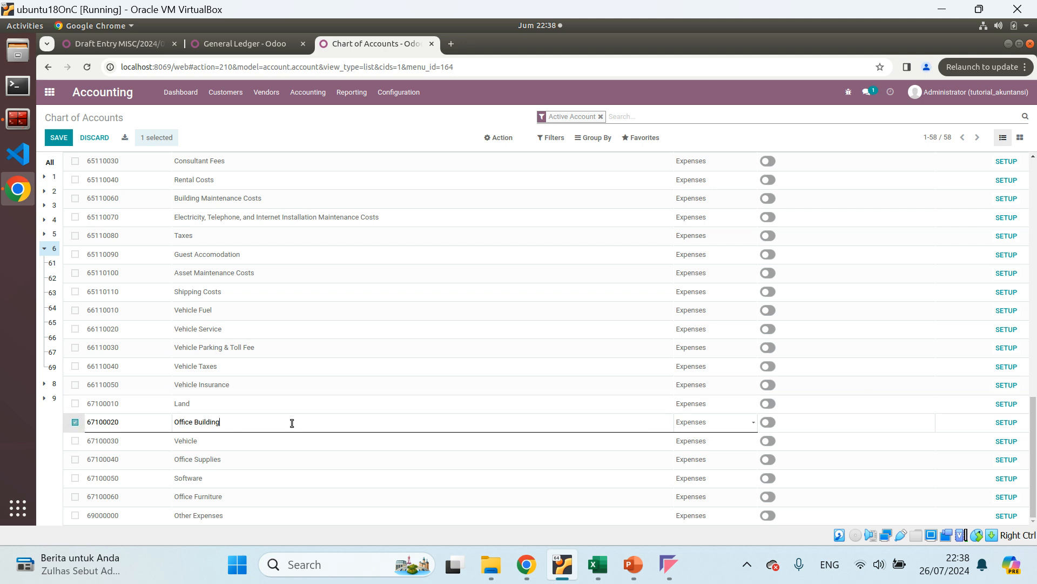
{"action": "key", "text": "Escape"}
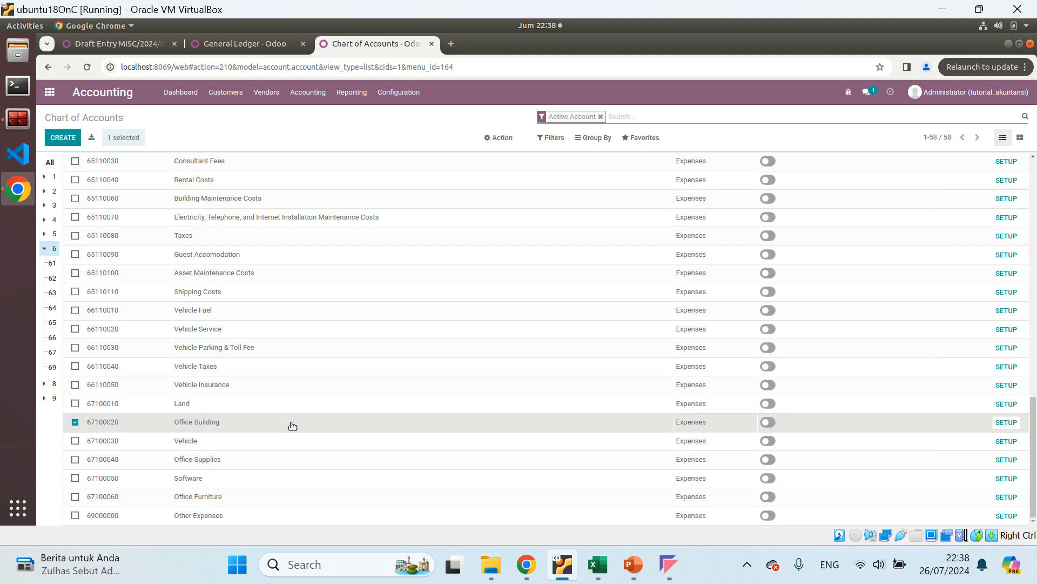
{"action": "left_click", "coordinate": [75, 422]}
Change the Building Rent line of draft entry MISC/2024/07/0003 to the account 67100020 Office Building.
{"action": "left_click", "coordinate": [125, 41]}
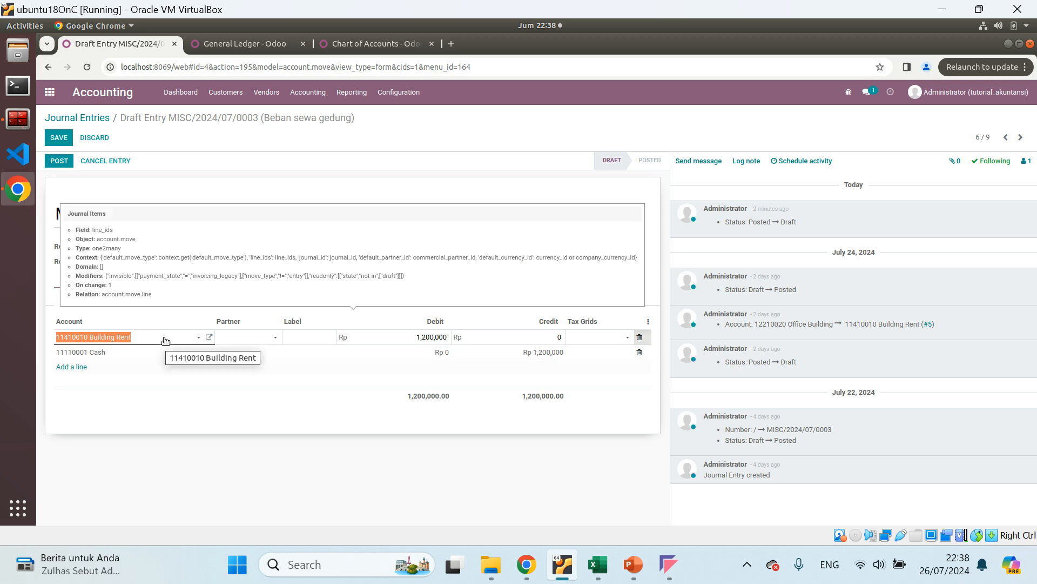
{"action": "type", "text": "office"}
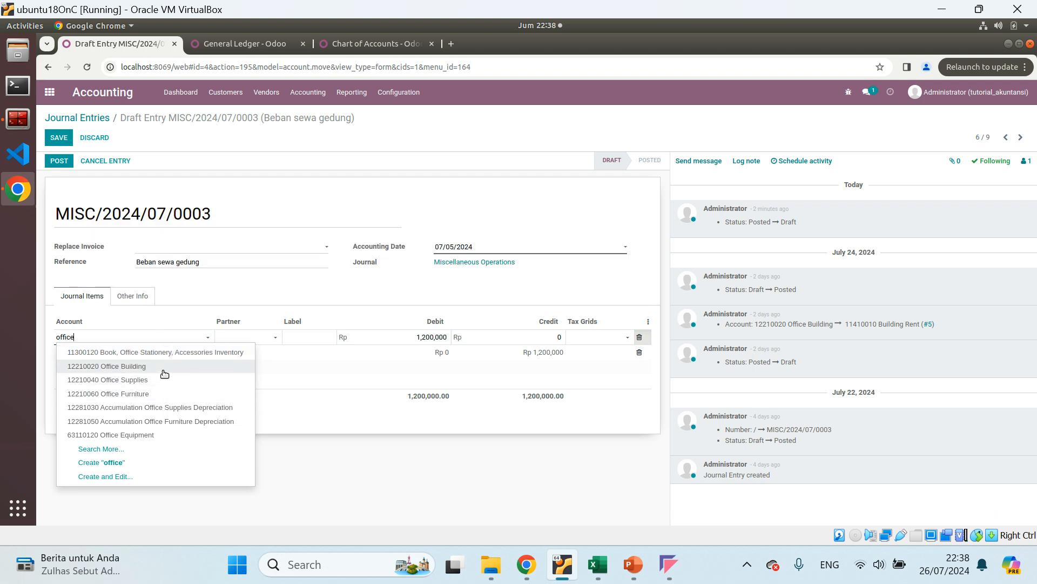
{"action": "type", "text": "buil"}
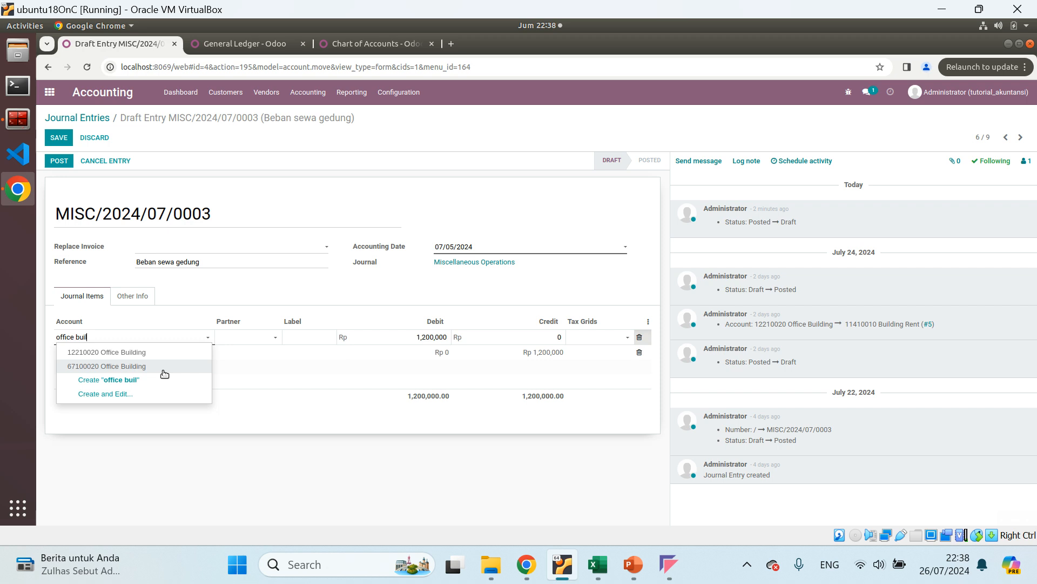
{"action": "left_click", "coordinate": [84, 367]}
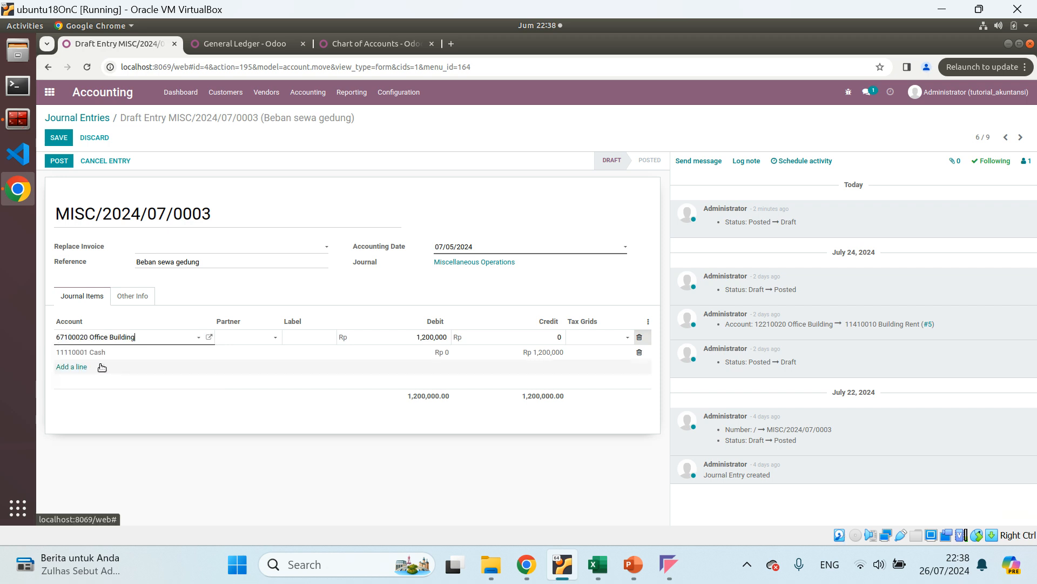
{"action": "left_click", "coordinate": [253, 280]}
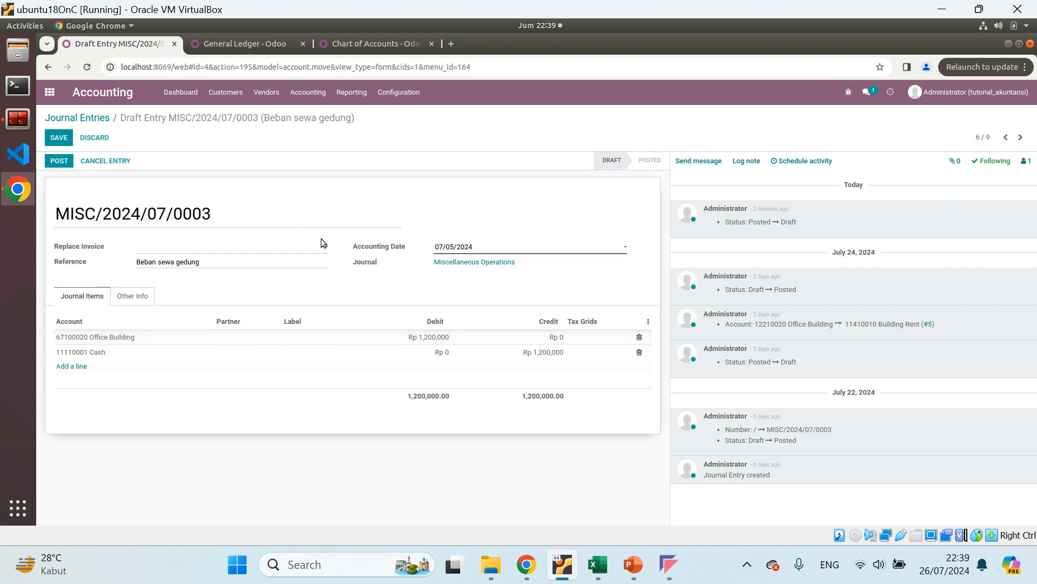
Save and post the corrected rent entry, and refresh the General Ledger grouped by account.
{"action": "left_click", "coordinate": [67, 140]}
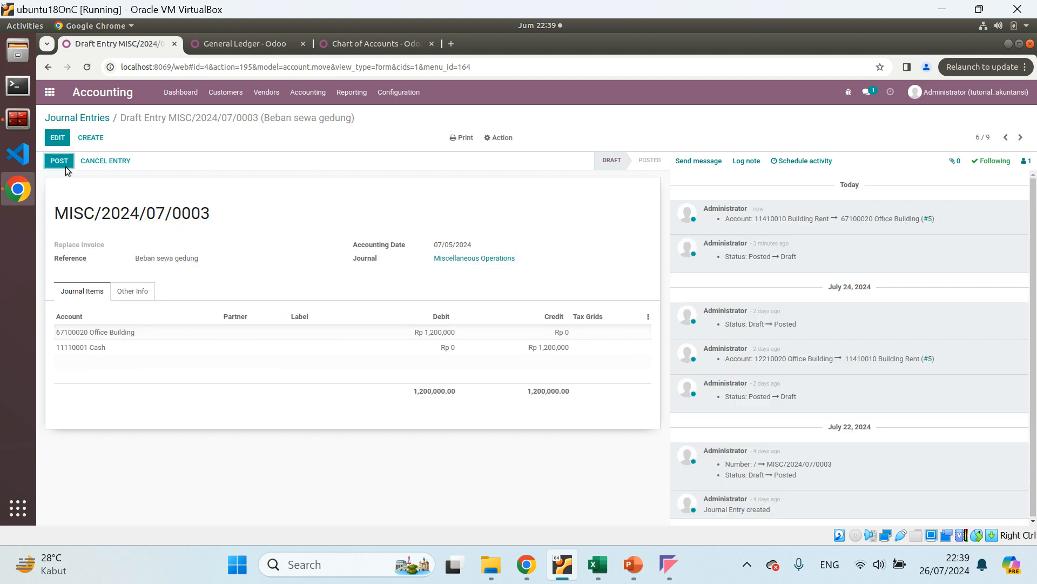
{"action": "left_click", "coordinate": [59, 160]}
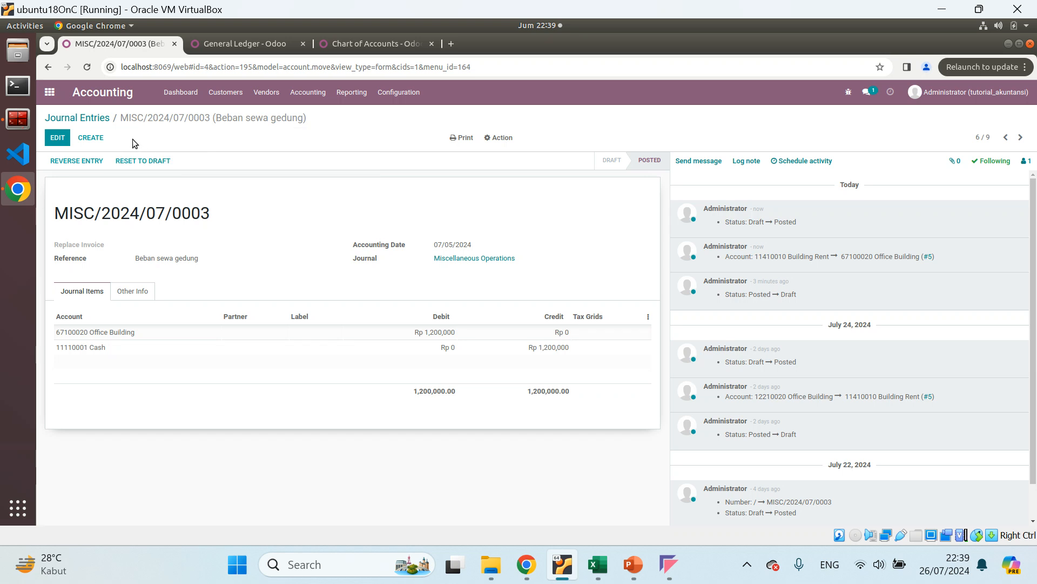
{"action": "left_click", "coordinate": [252, 46]}
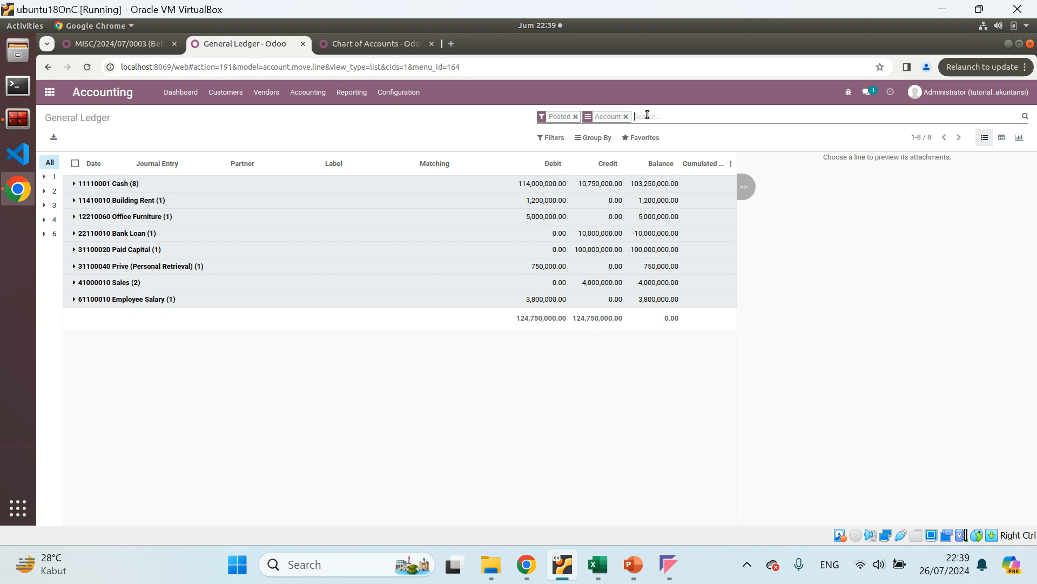
{"action": "key", "text": "Return"}
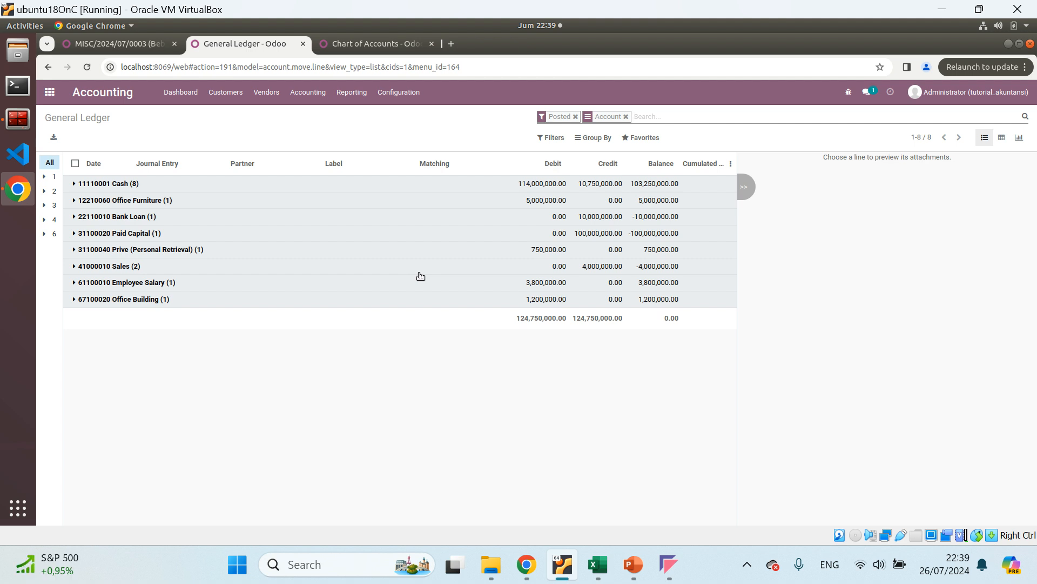
Close the tab with the rent journal entry and open the Trial Balance report in the Chart of Accounts tab.
{"action": "left_click", "coordinate": [361, 44]}
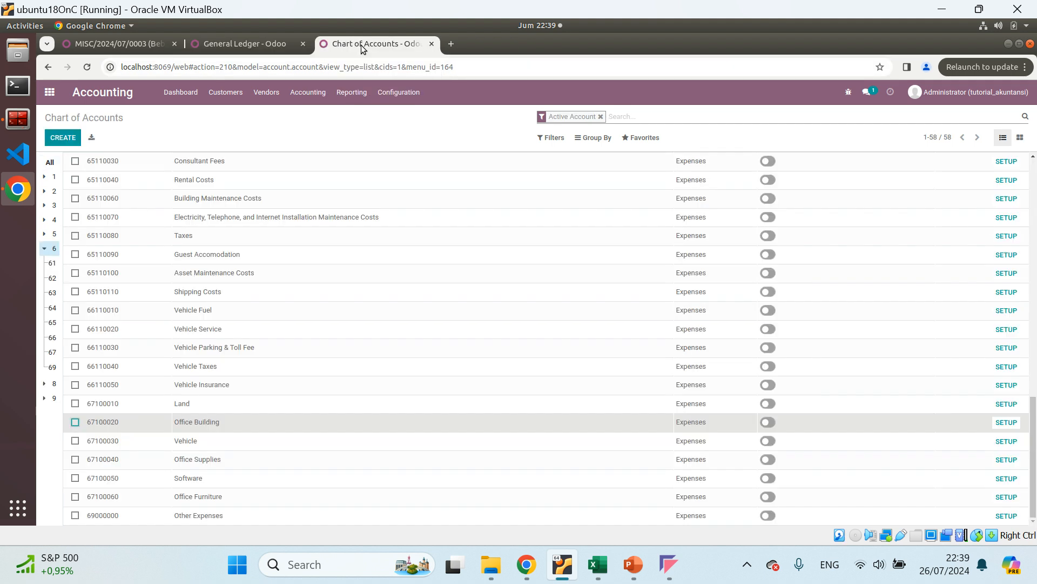
{"action": "middle_click", "coordinate": [122, 40]}
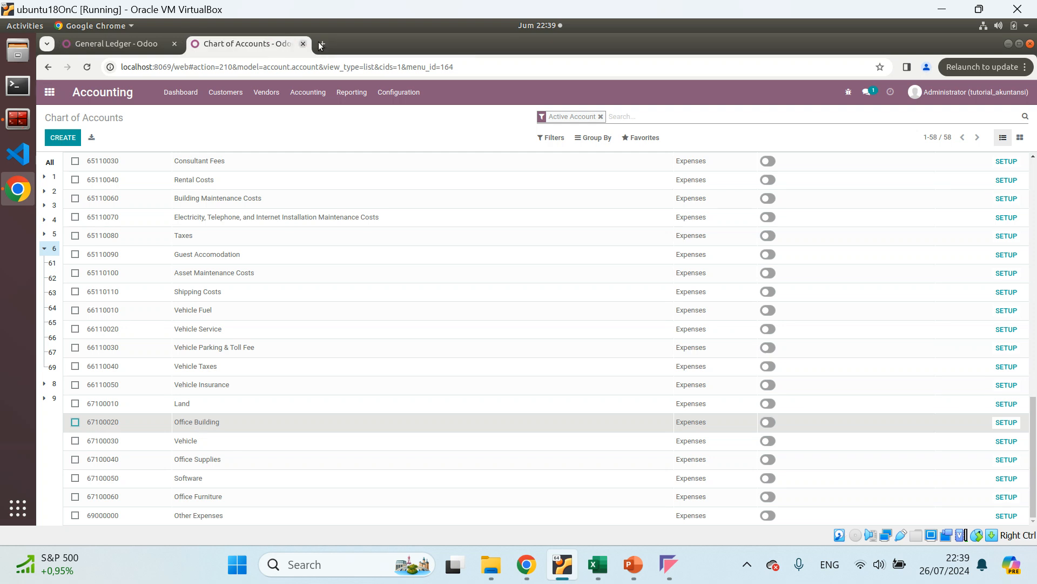
{"action": "left_click", "coordinate": [352, 96]}
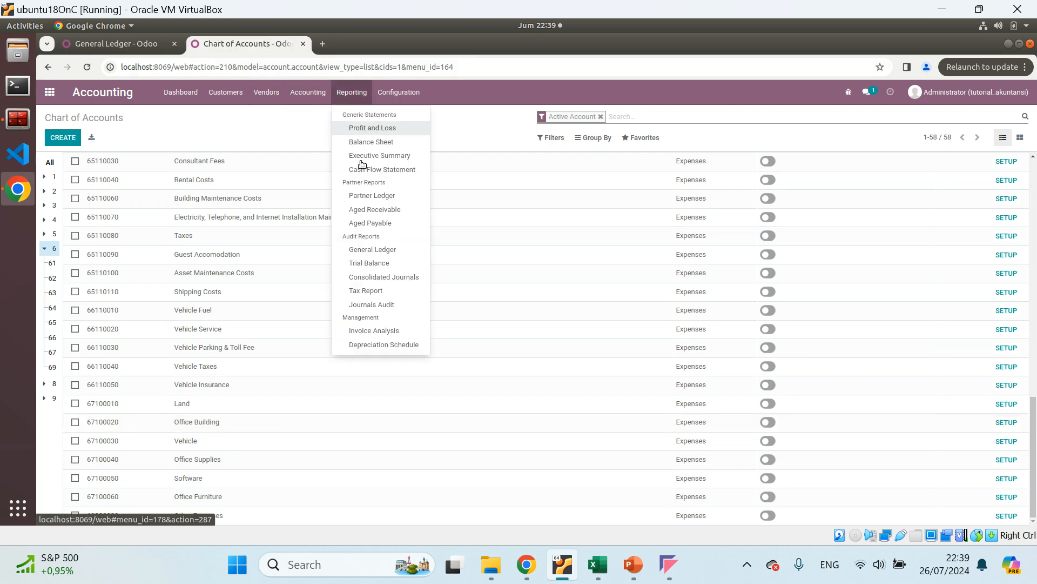
{"action": "left_click", "coordinate": [361, 263]}
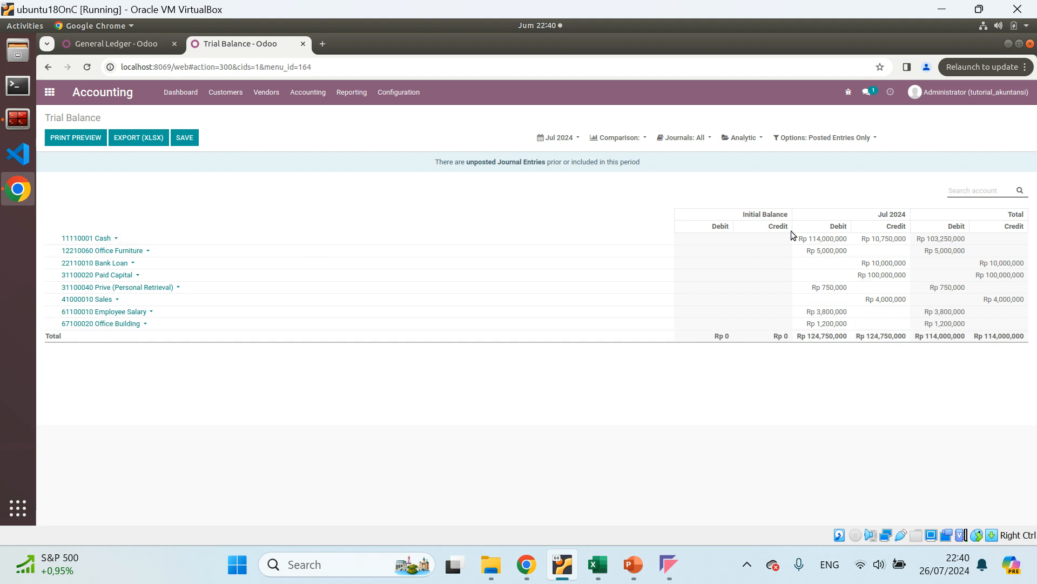
Compare the Cash total debit in the Trial Balance with the Kas debit on the NERACA SALDO sheet in Excel.
{"action": "double_click", "coordinate": [954, 239]}
{"action": "left_click", "coordinate": [610, 566]}
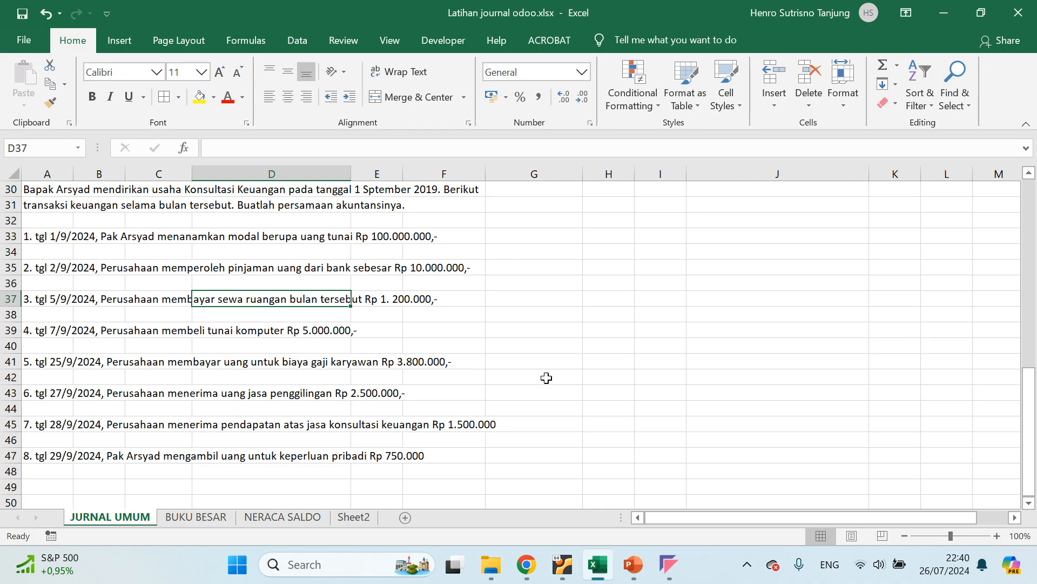
{"action": "left_click", "coordinate": [270, 517]}
{"action": "left_click", "coordinate": [363, 285]}
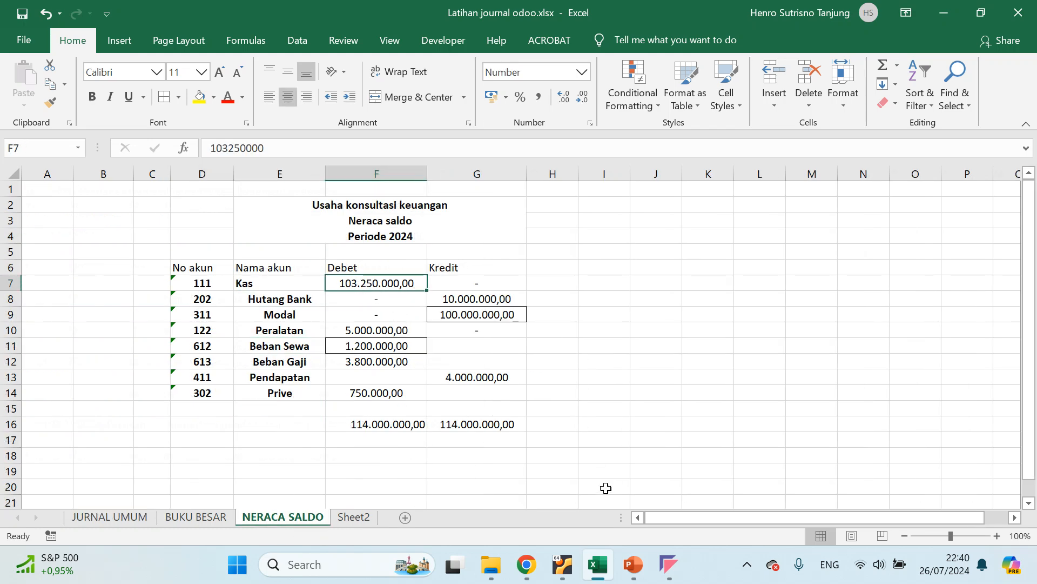
{"action": "mouse_move", "coordinate": [562, 568]}
{"action": "left_click", "coordinate": [568, 513]}
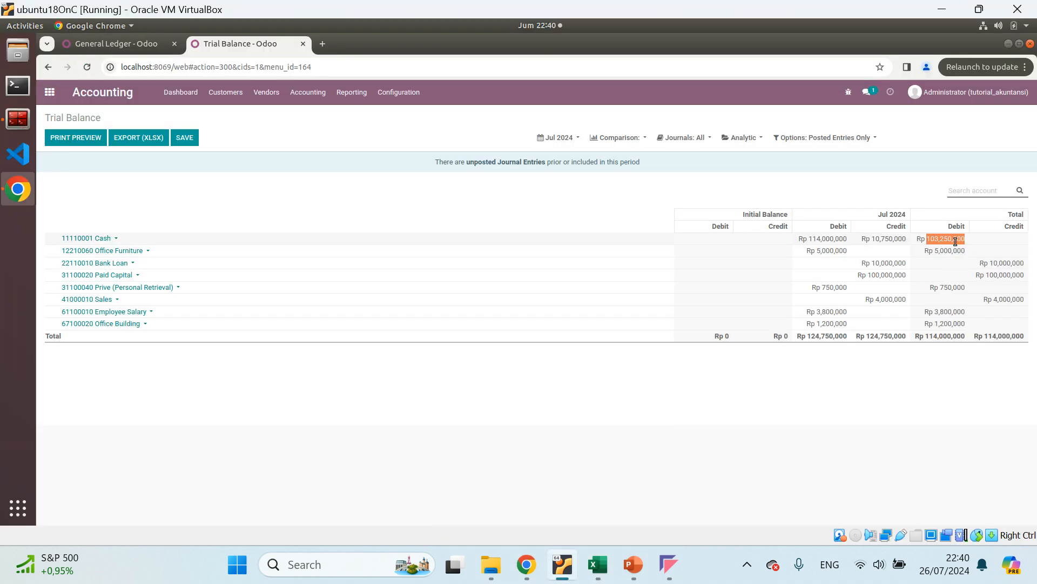
Compare the Hutang Bank credit on the Excel NERACA SALDO sheet with the Bank Loan total credit in Odoo's Trial Balance.
{"action": "mouse_move", "coordinate": [597, 564]}
{"action": "left_click", "coordinate": [580, 533]}
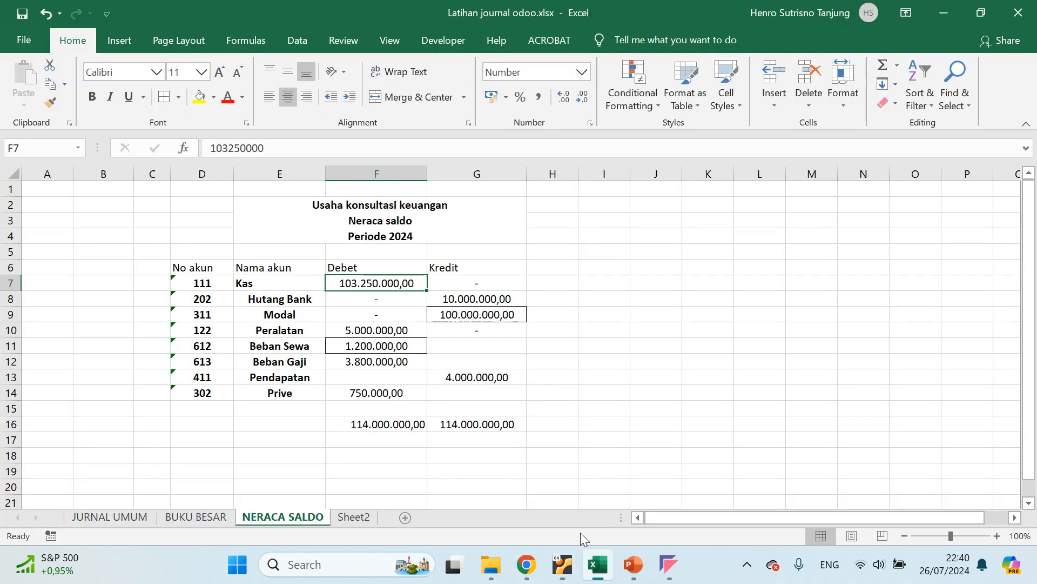
{"action": "left_click", "coordinate": [275, 296]}
{"action": "left_click", "coordinate": [483, 298]}
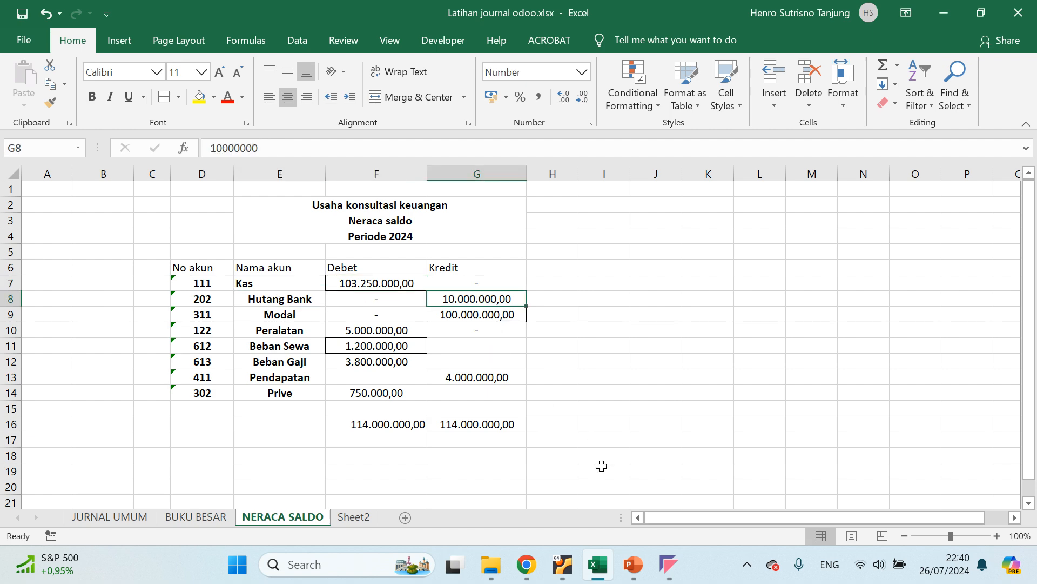
{"action": "left_click", "coordinate": [573, 569]}
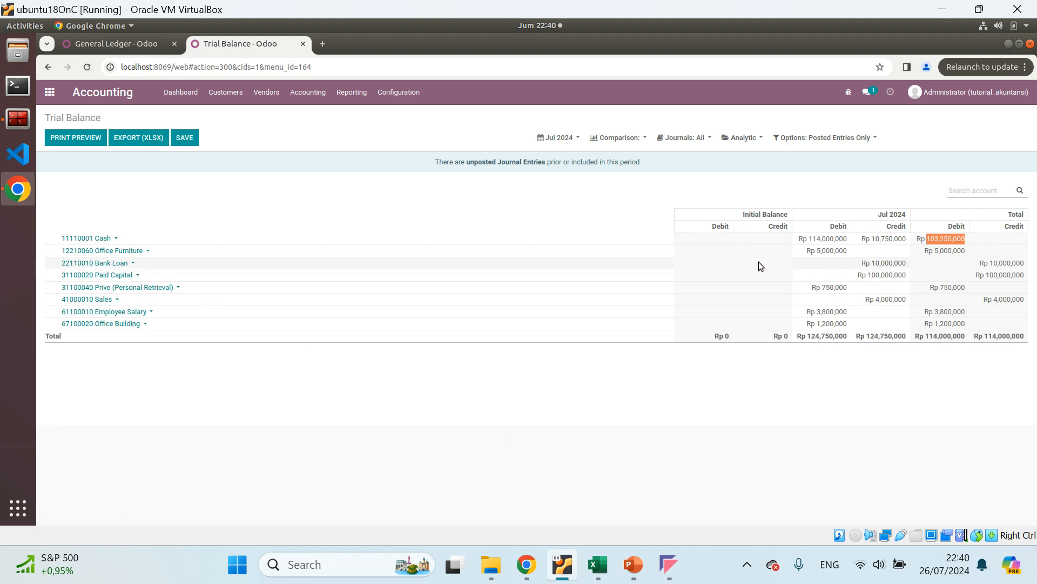
{"action": "double_click", "coordinate": [1003, 263]}
Compare the Modal credit on the Excel NERACA SALDO sheet with the Paid Capital total credit in Odoo's Trial Balance.
{"action": "left_click", "coordinate": [597, 564]}
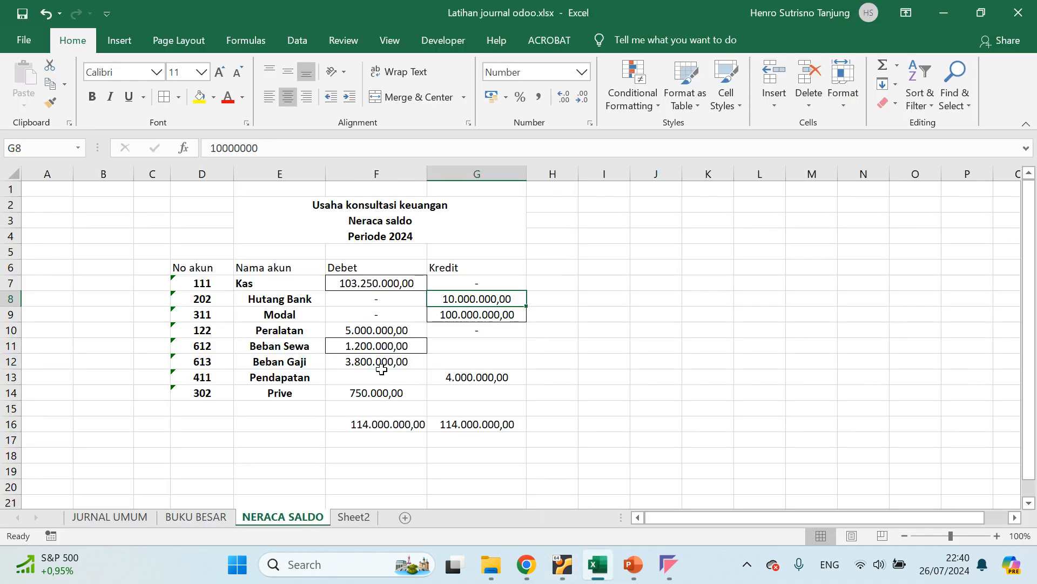
{"action": "left_click", "coordinate": [280, 315]}
{"action": "left_click", "coordinate": [482, 313]}
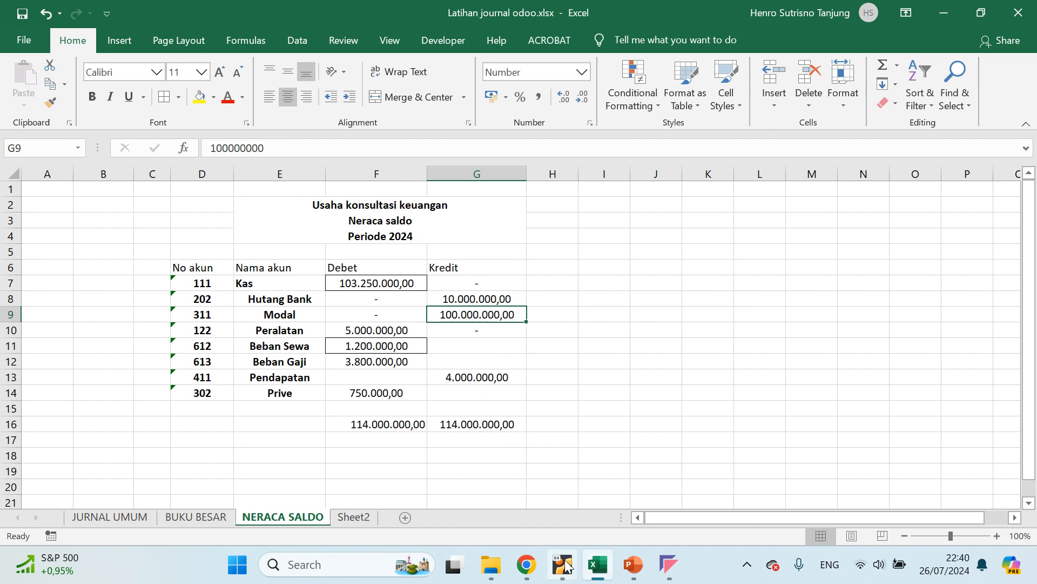
{"action": "mouse_move", "coordinate": [564, 566]}
{"action": "left_click", "coordinate": [562, 469]}
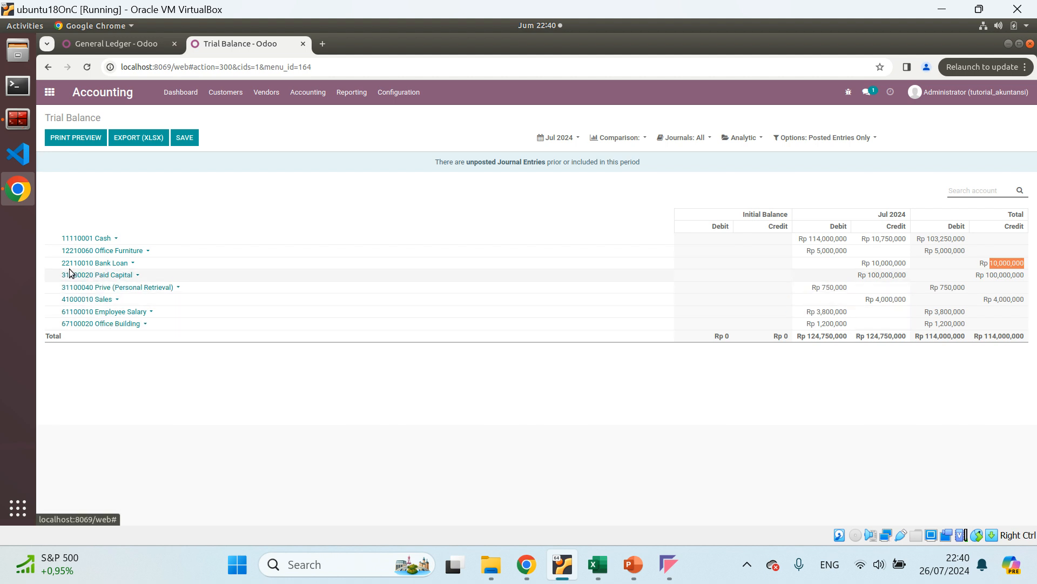
{"action": "left_click_drag", "start_coordinate": [38, 273], "coordinate": [61, 278]}
{"action": "left_click", "coordinate": [57, 278]}
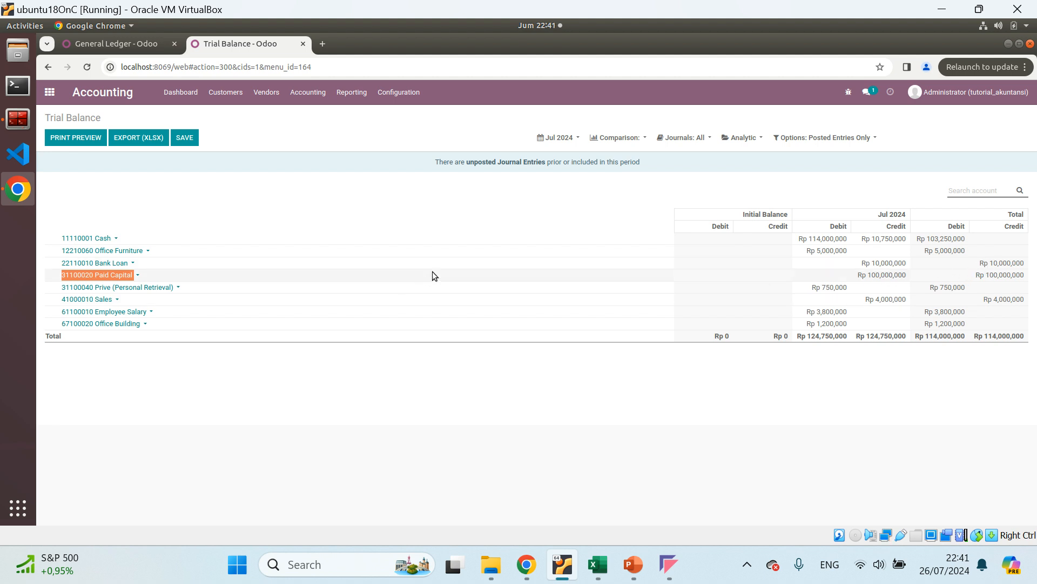
{"action": "double_click", "coordinate": [1001, 274]}
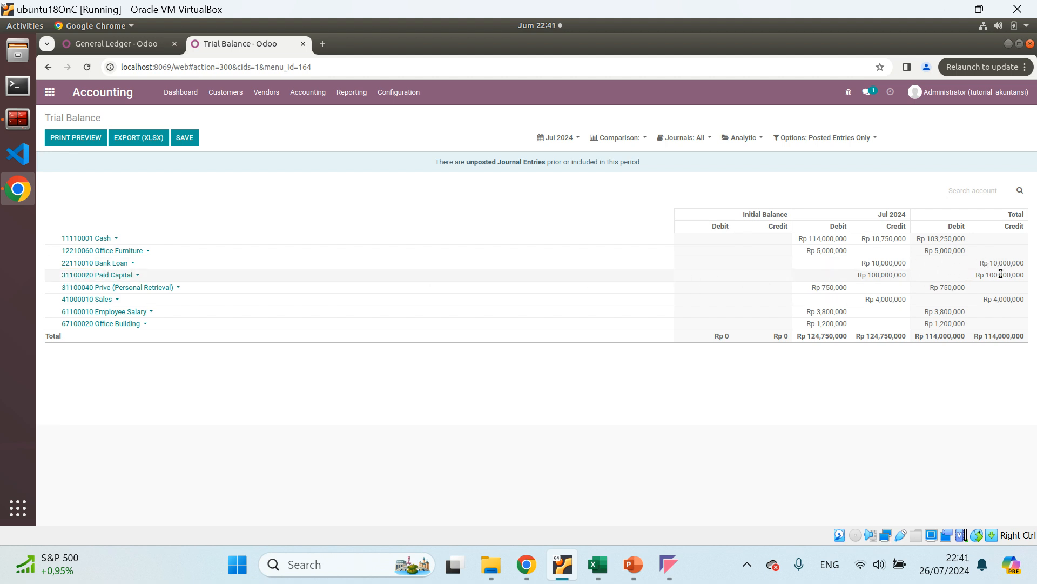
Compare the Peralatan debit on the Excel NERACA SALDO sheet with the Office Furniture total debit in Odoo's Trial Balance.
{"action": "left_click", "coordinate": [598, 564]}
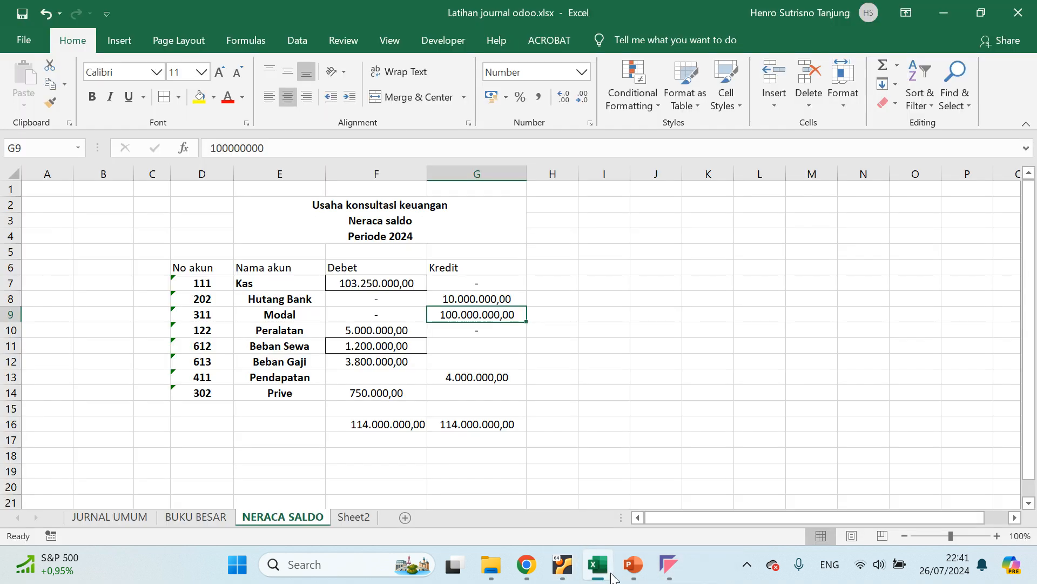
{"action": "left_click", "coordinate": [288, 331]}
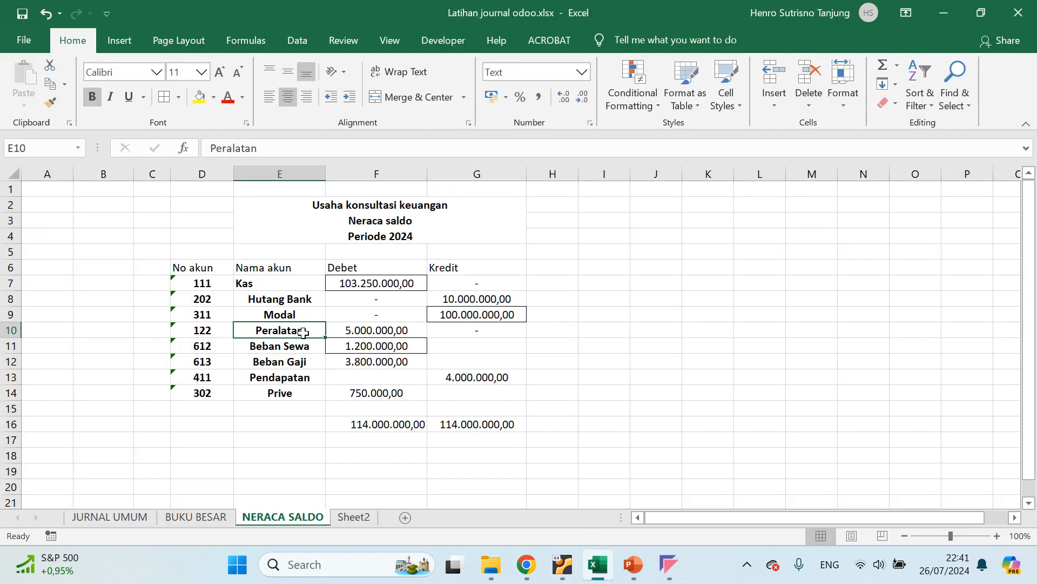
{"action": "left_click", "coordinate": [377, 330]}
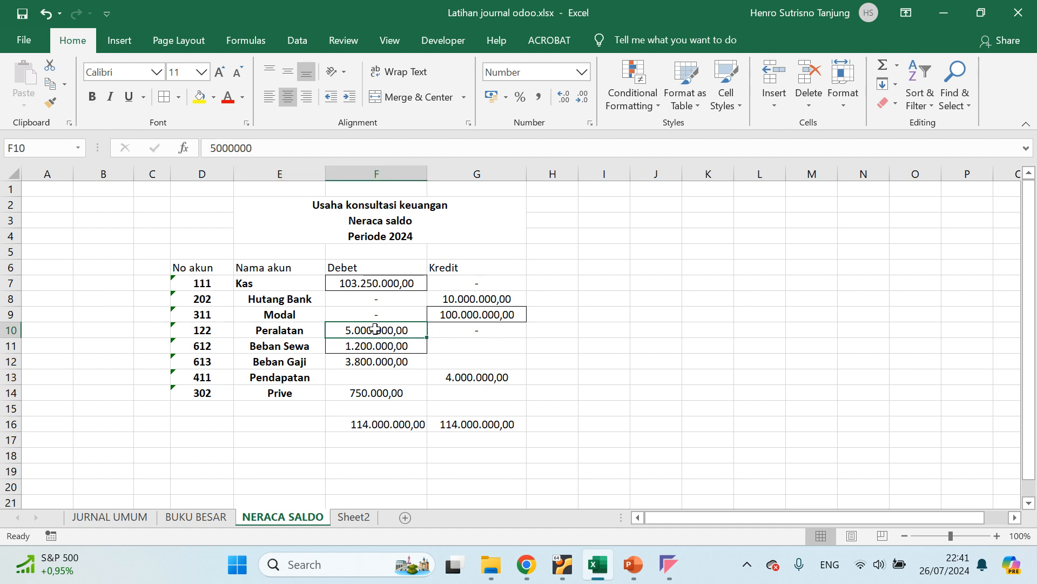
{"action": "left_click", "coordinate": [562, 564]}
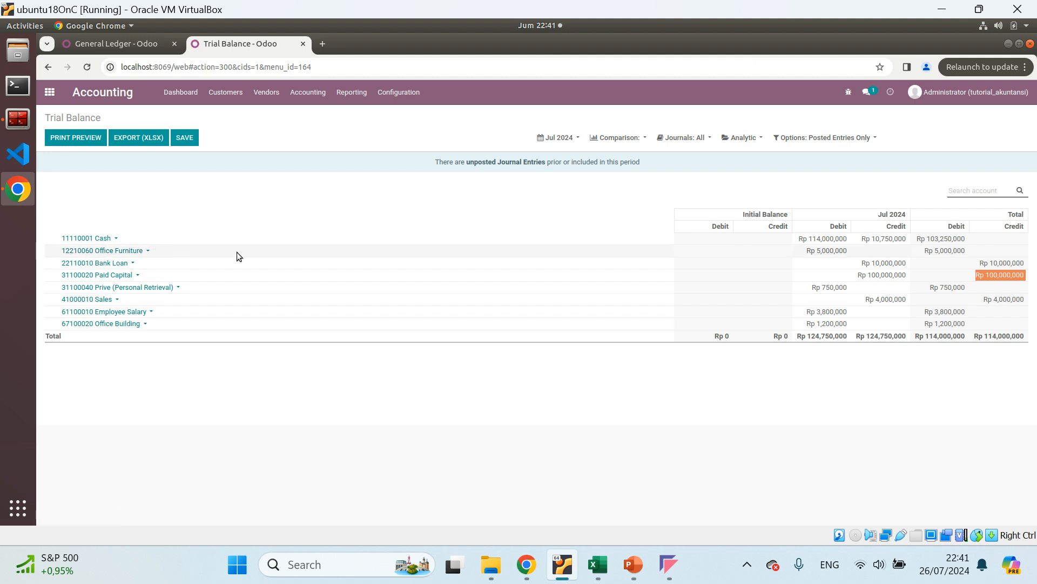
{"action": "left_click", "coordinate": [598, 564]}
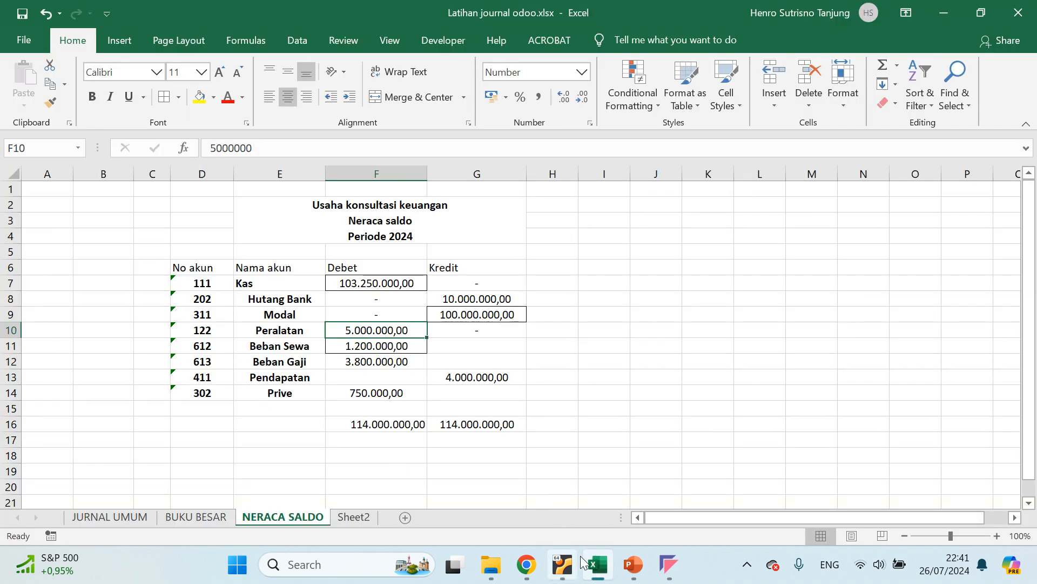
{"action": "left_click", "coordinate": [562, 564]}
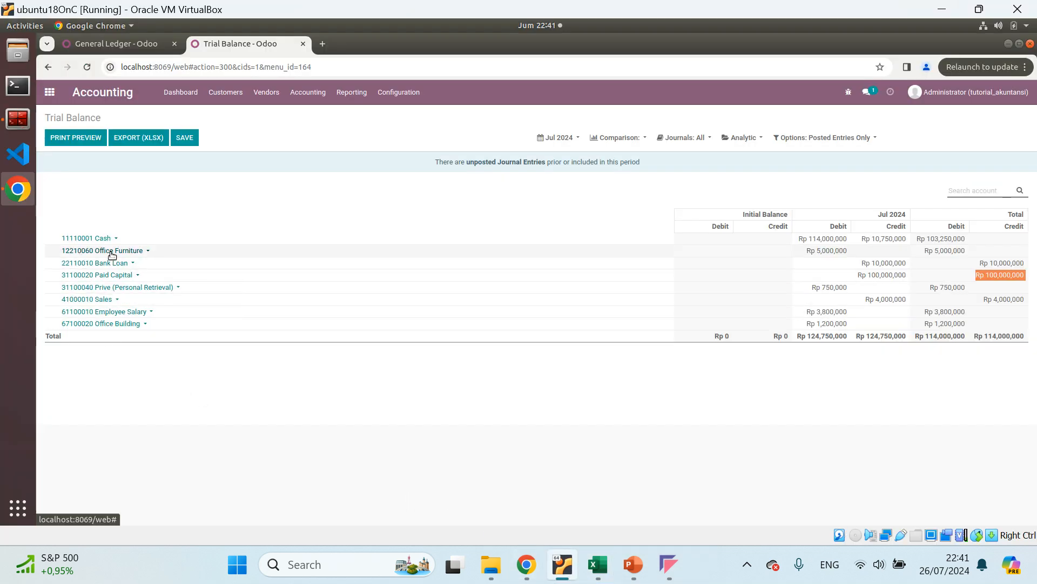
{"action": "left_click", "coordinate": [942, 253]}
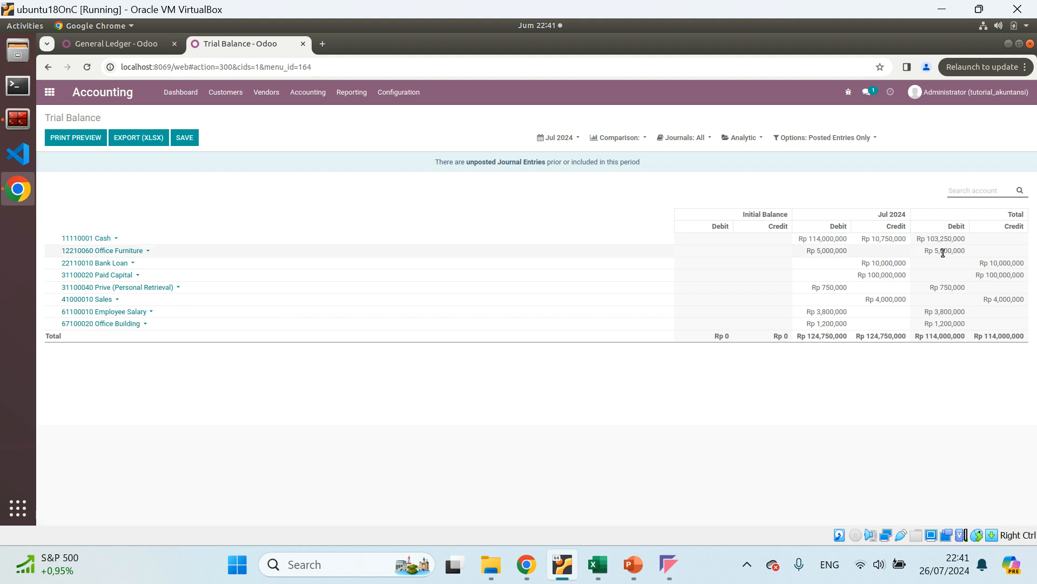
{"action": "double_click", "coordinate": [943, 253]}
Highlight the last account rows and the totals of the Trial Balance, clear the selection, and return to the Excel NERACA SALDO sheet.
{"action": "mouse_move", "coordinate": [630, 564]}
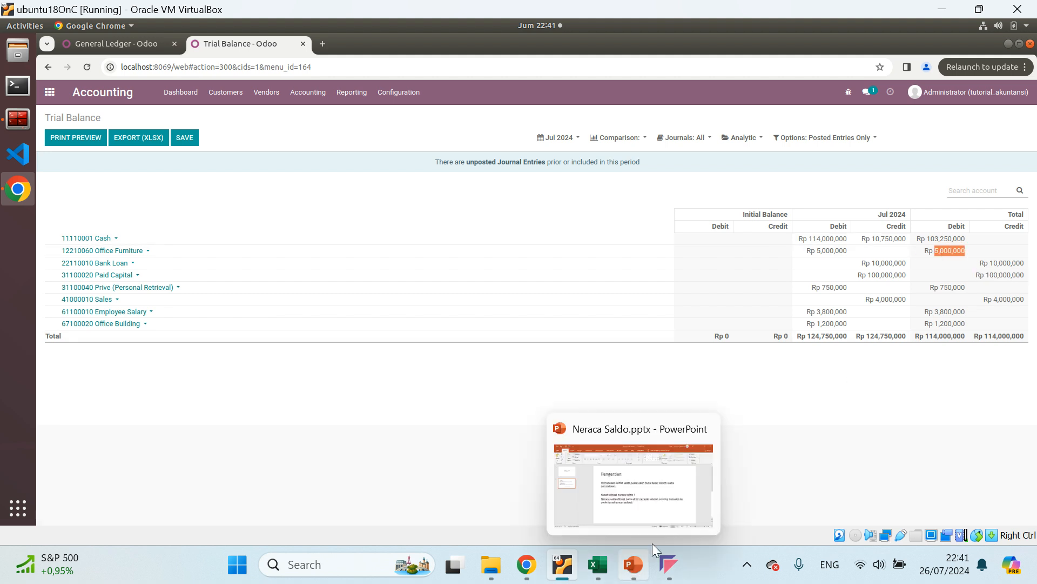
{"action": "left_click_drag", "start_coordinate": [920, 201], "coordinate": [961, 369]}
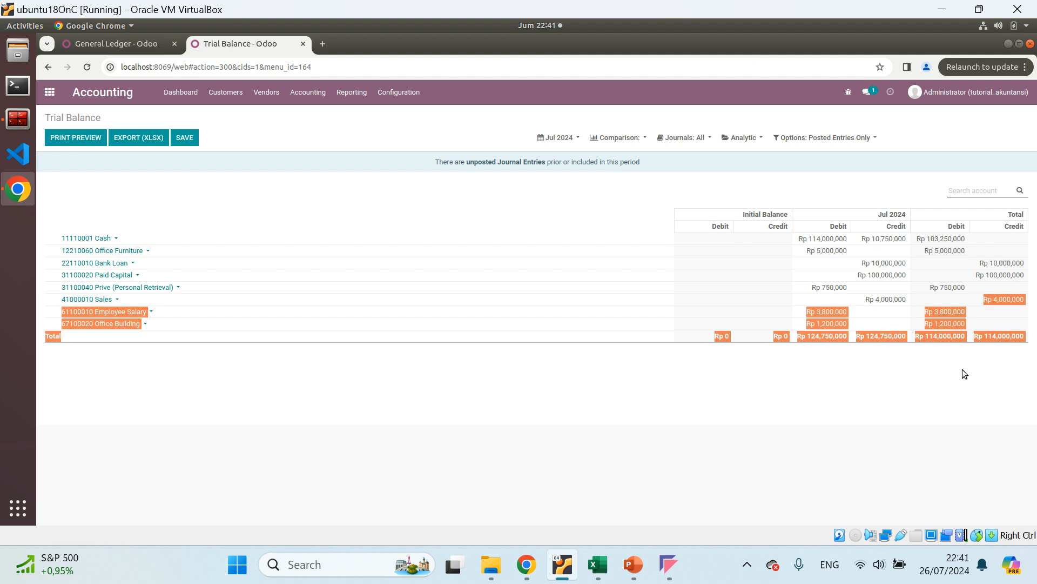
{"action": "left_click", "coordinate": [948, 176]}
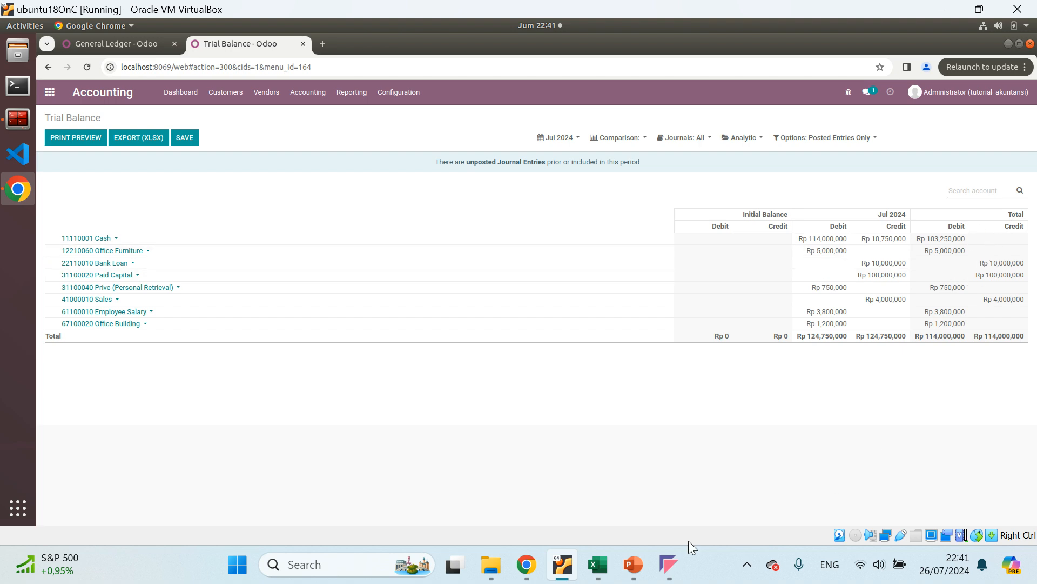
{"action": "left_click", "coordinate": [597, 565]}
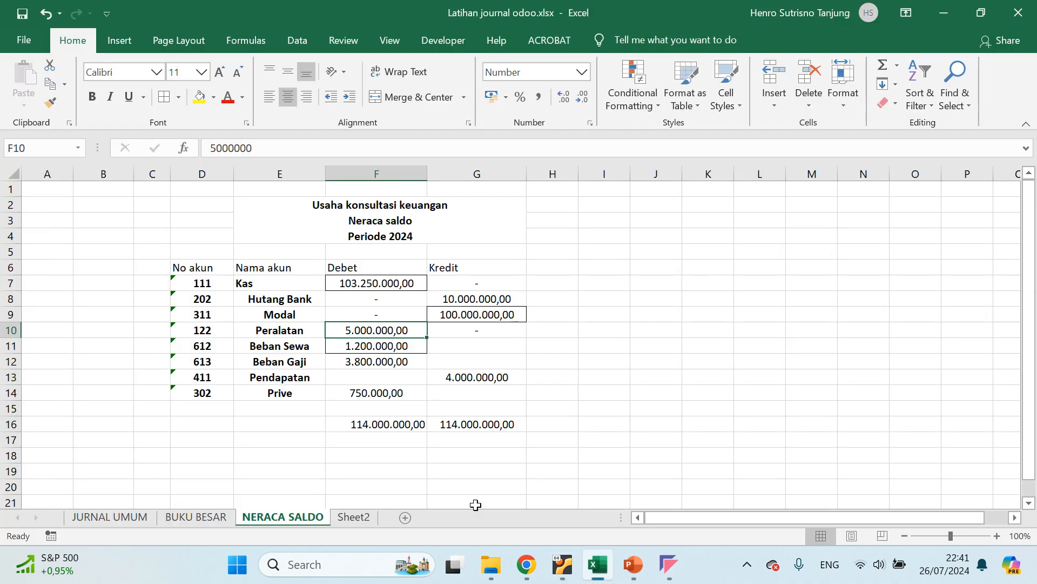
Compare the Beban Sewa debit on the Excel NERACA SALDO sheet with the Office Building total debit in Odoo's Trial Balance.
{"action": "left_click", "coordinate": [282, 349]}
{"action": "left_click", "coordinate": [354, 347]}
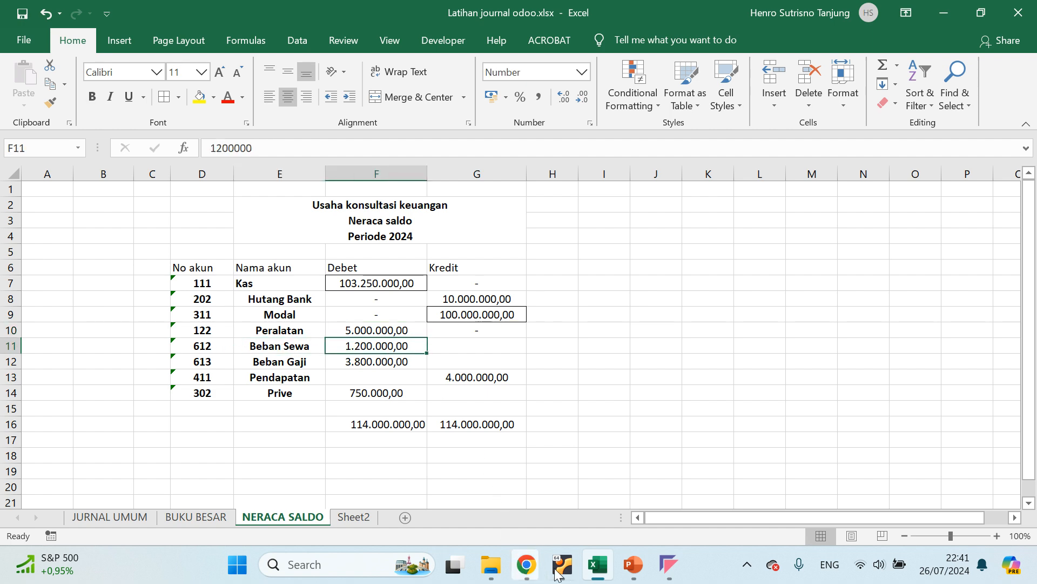
{"action": "mouse_move", "coordinate": [568, 568]}
{"action": "left_click", "coordinate": [585, 523]}
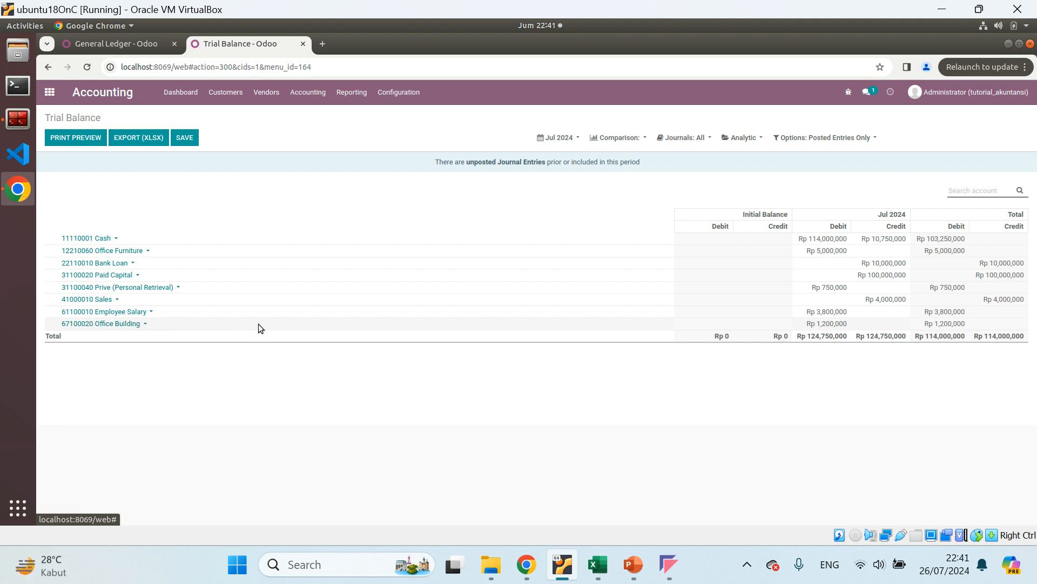
{"action": "double_click", "coordinate": [945, 324]}
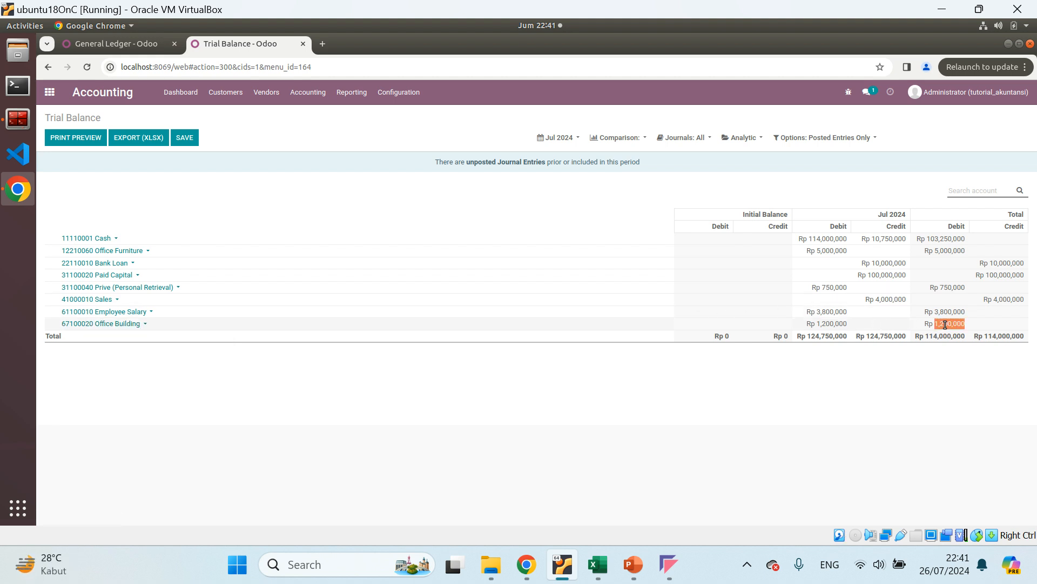
Compare the Beban Gaji debit on the Excel NERACA SALDO sheet with the Employee Salary total debit in Odoo's Trial Balance.
{"action": "left_click", "coordinate": [605, 560]}
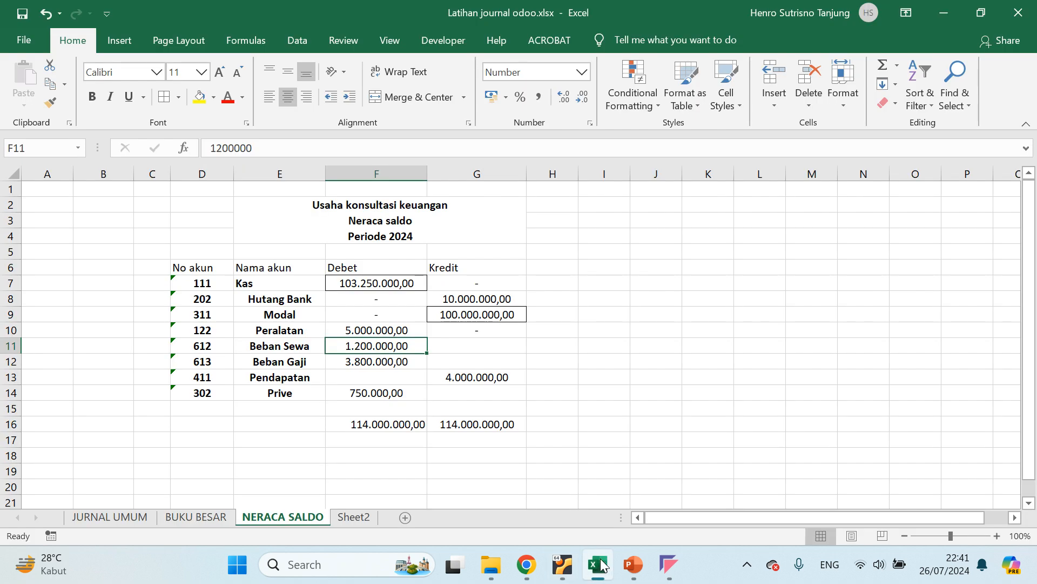
{"action": "left_click", "coordinate": [380, 361]}
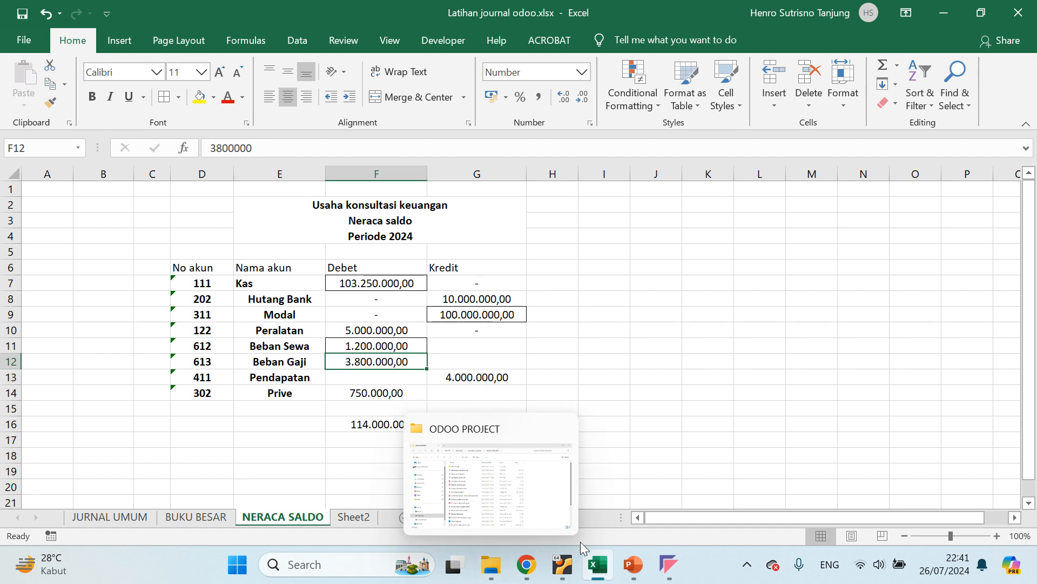
{"action": "left_click", "coordinate": [566, 563]}
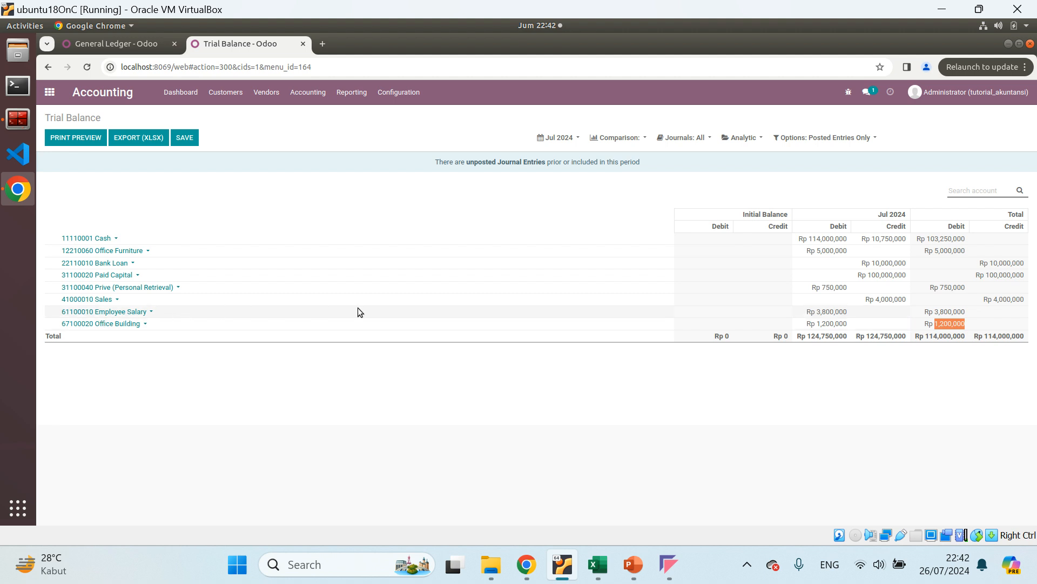
{"action": "triple_click", "coordinate": [938, 310]}
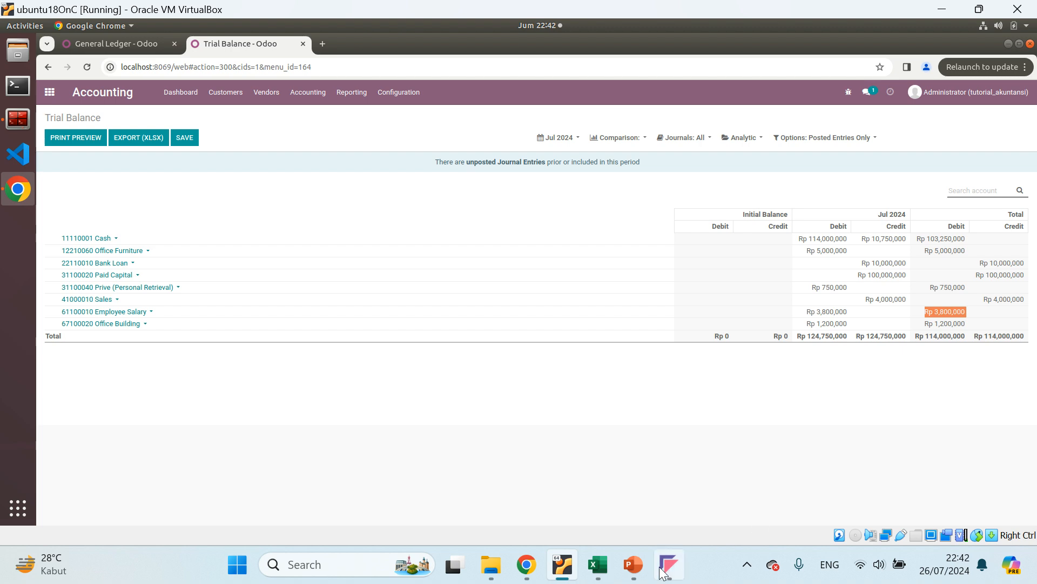
Compare the Pendapatan credit on the Excel NERACA SALDO sheet with the Sales total credit in Odoo's Trial Balance.
{"action": "left_click", "coordinate": [597, 564]}
{"action": "left_click", "coordinate": [281, 376]}
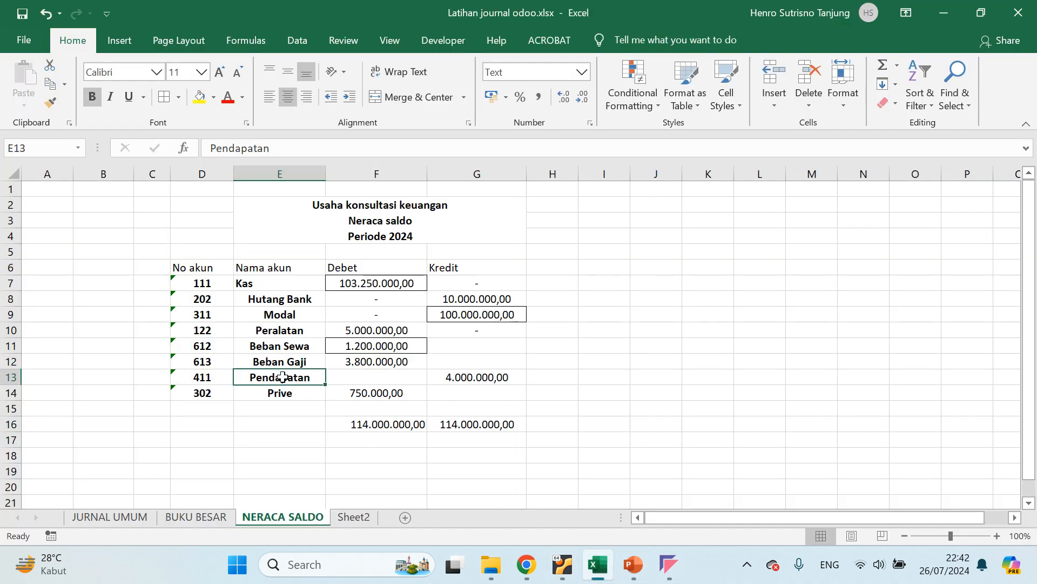
{"action": "left_click", "coordinate": [470, 376]}
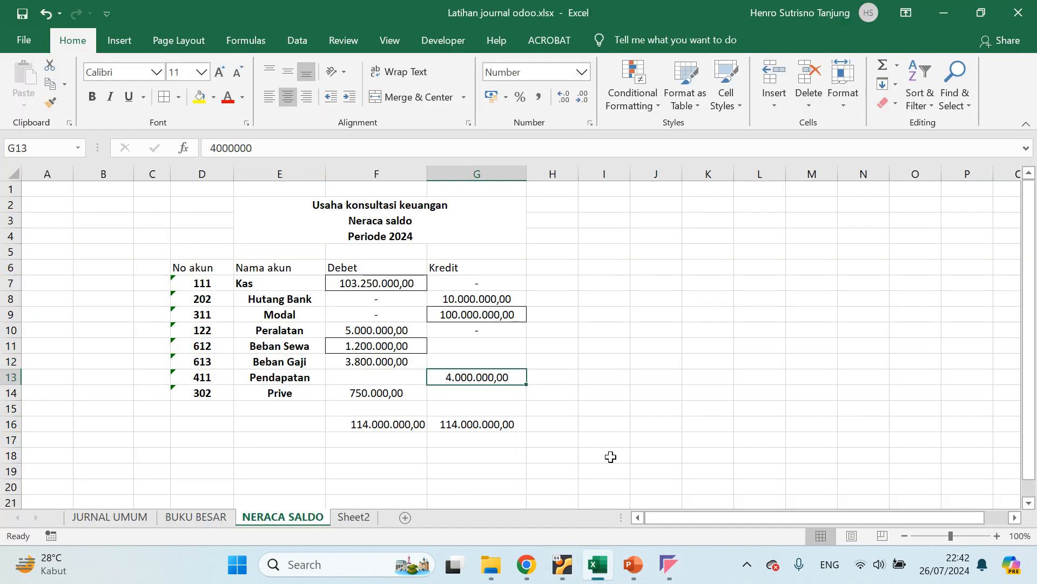
{"action": "left_click", "coordinate": [573, 562]}
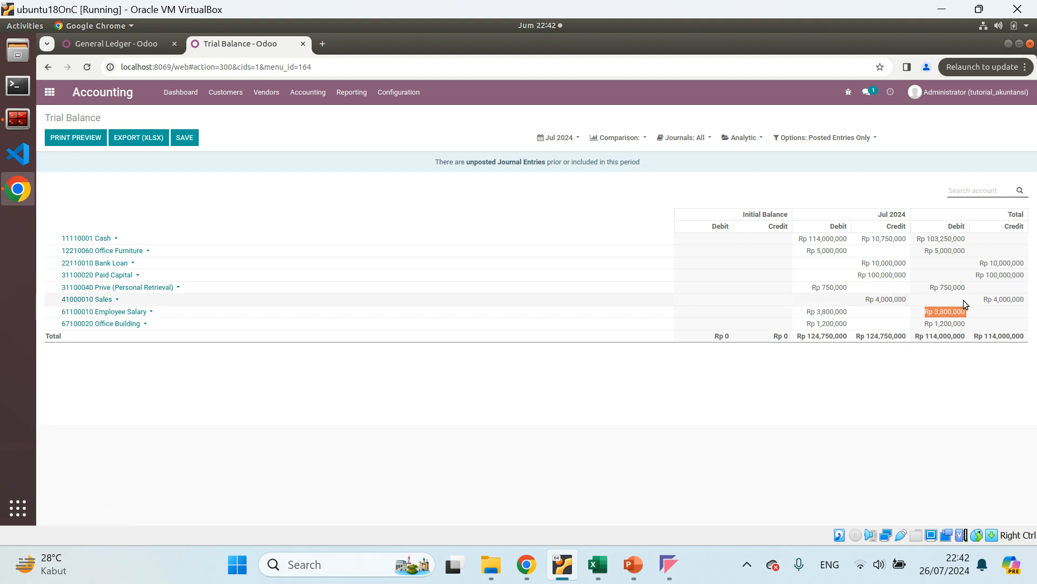
{"action": "triple_click", "coordinate": [1001, 300]}
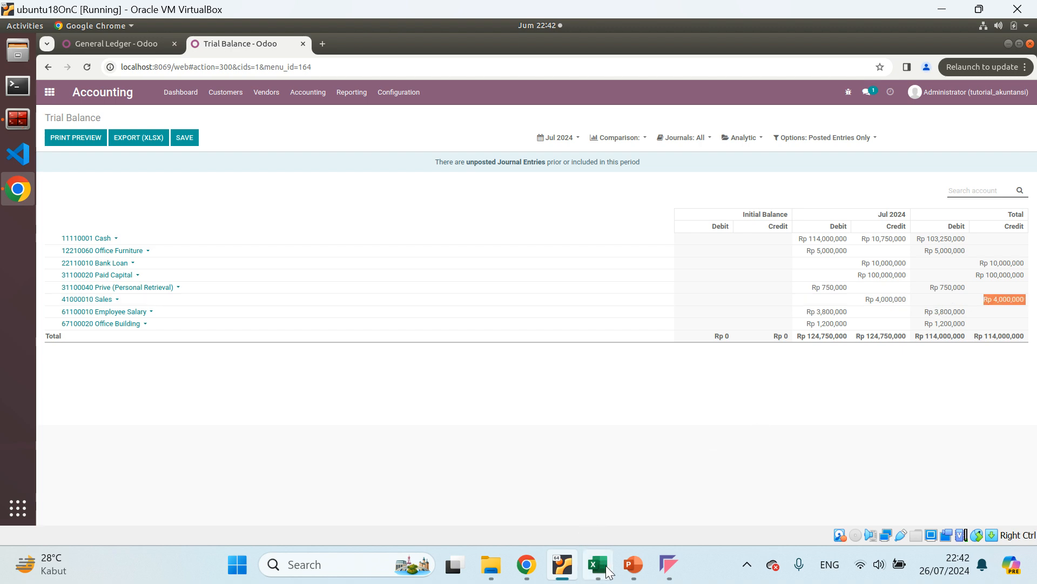
Compare the Prive debit on the Excel NERACA SALDO sheet with the Prive (Personal Retrieval) total debit in Odoo's Trial Balance.
{"action": "mouse_move", "coordinate": [597, 564]}
{"action": "left_click", "coordinate": [639, 515]}
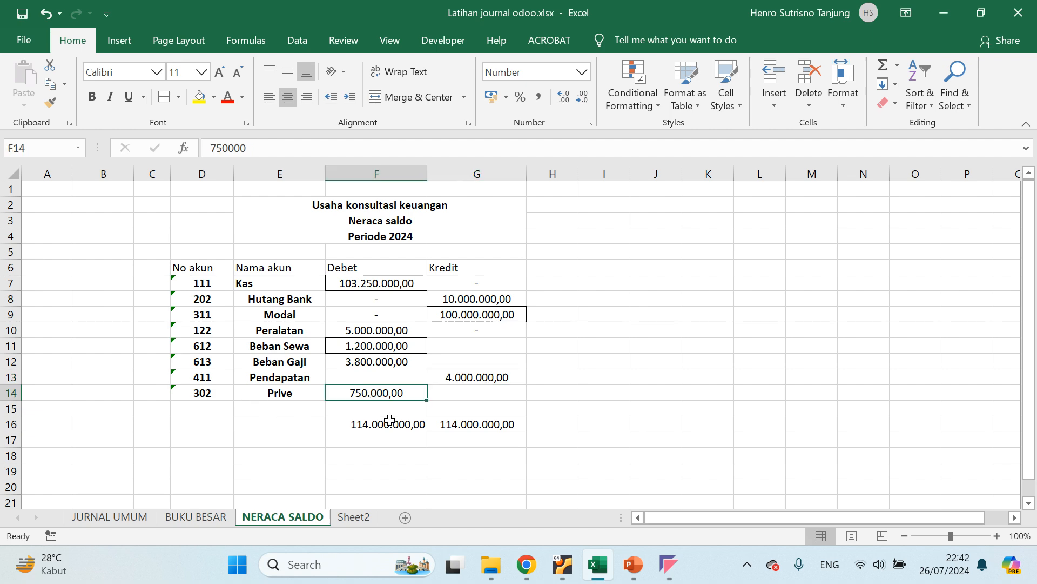
{"action": "left_click", "coordinate": [563, 565]}
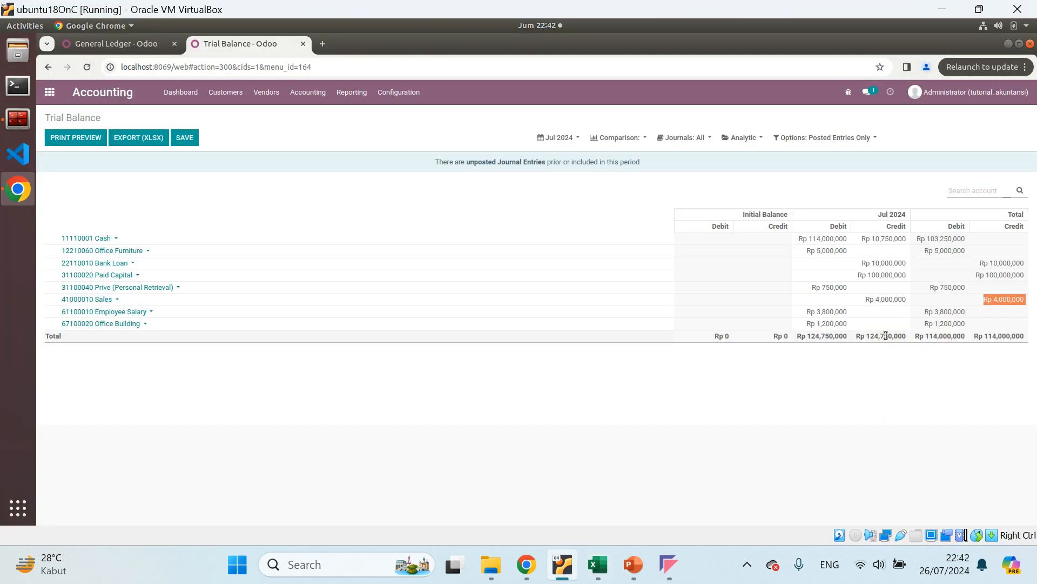
{"action": "left_click", "coordinate": [53, 288]}
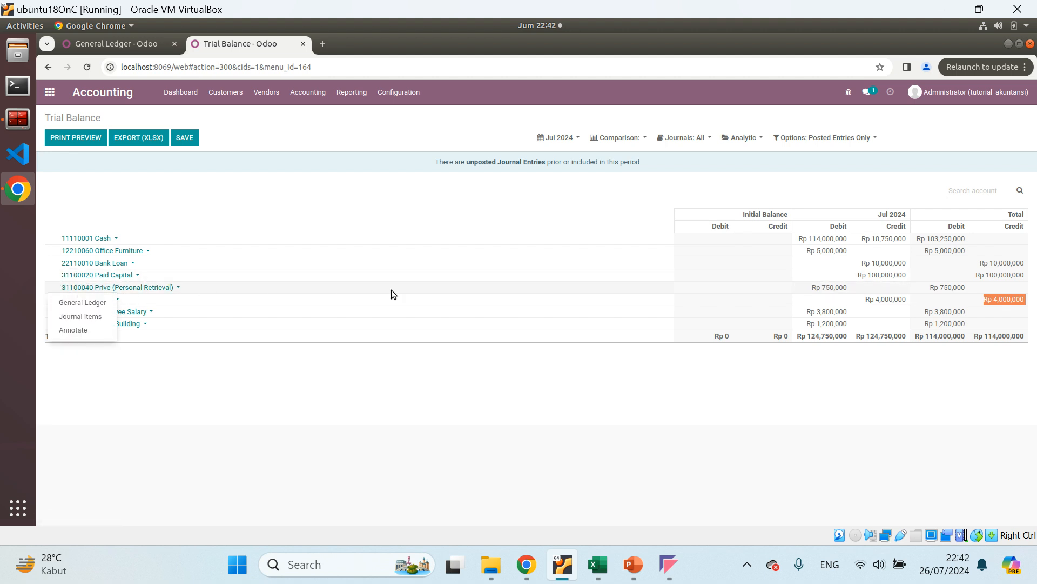
{"action": "left_click", "coordinate": [938, 287]}
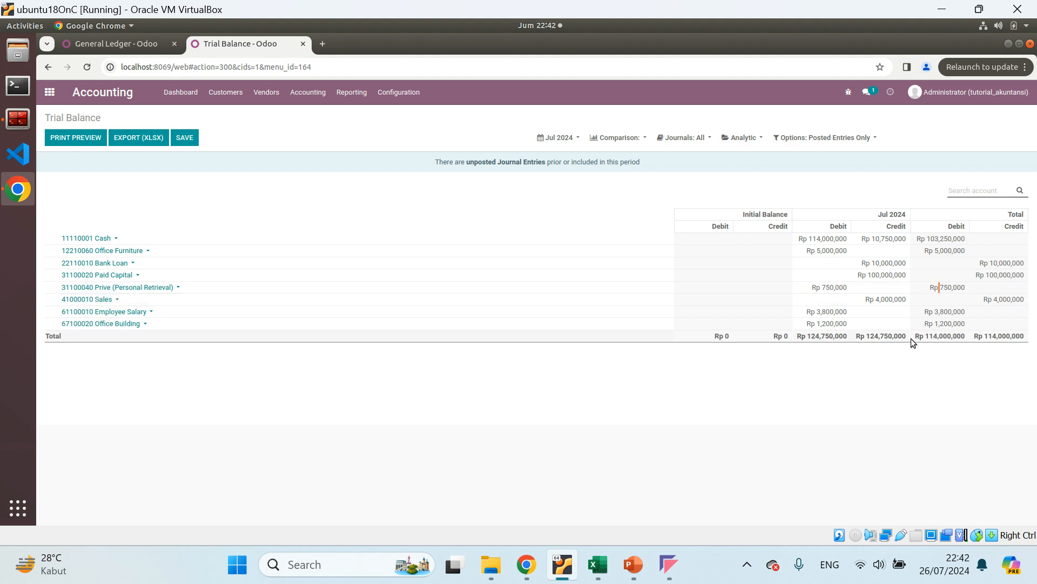
Compare the overall debit total in Odoo's Trial Balance with the Debet sum on the Excel NERACA SALDO sheet, and clear the highlight.
{"action": "double_click", "coordinate": [949, 339]}
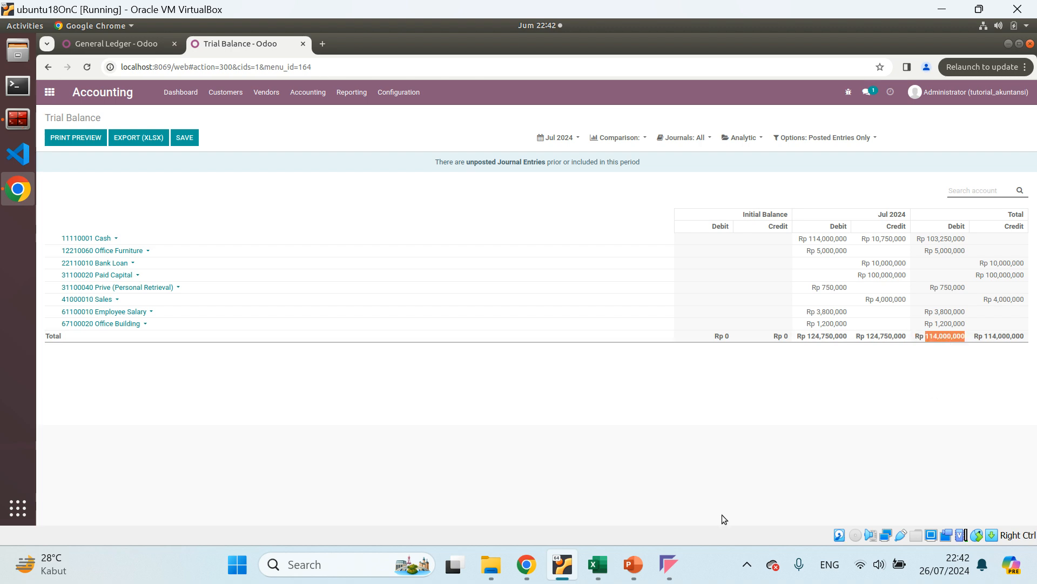
{"action": "left_click", "coordinate": [597, 564]}
{"action": "left_click", "coordinate": [450, 424]}
{"action": "left_click", "coordinate": [384, 424]}
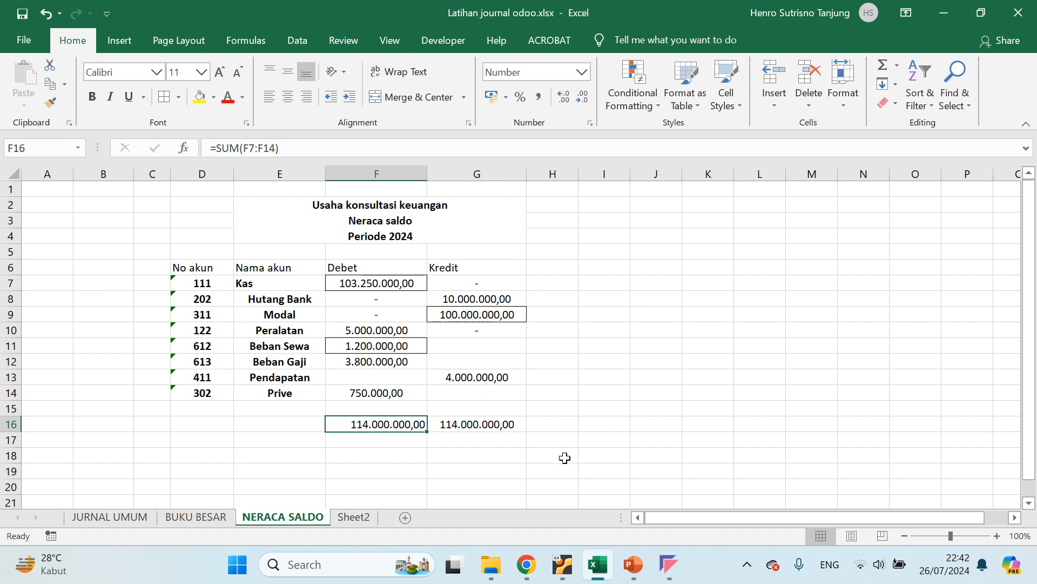
{"action": "left_click", "coordinate": [570, 572]}
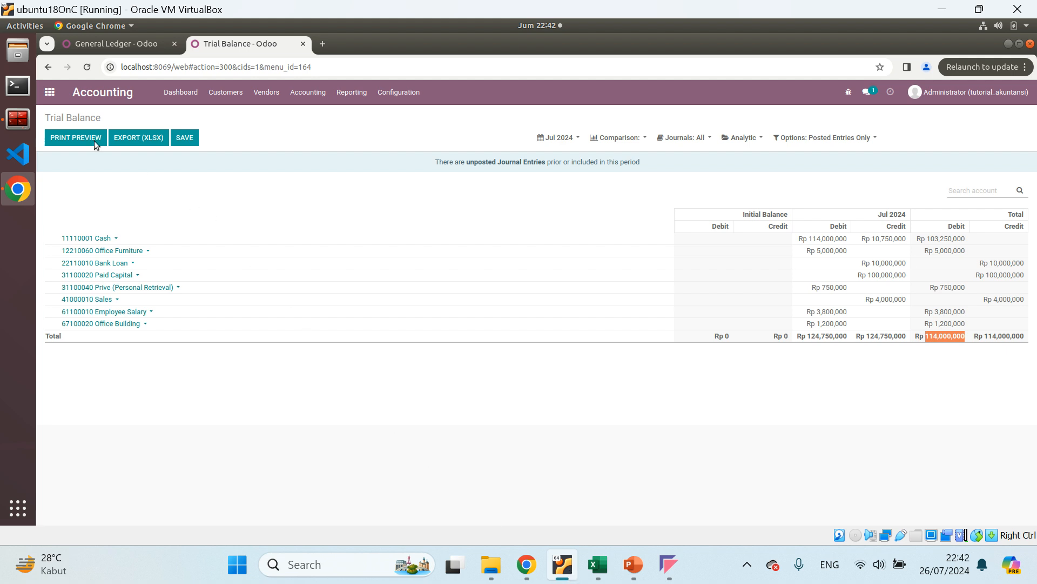
{"action": "left_click", "coordinate": [124, 120]}
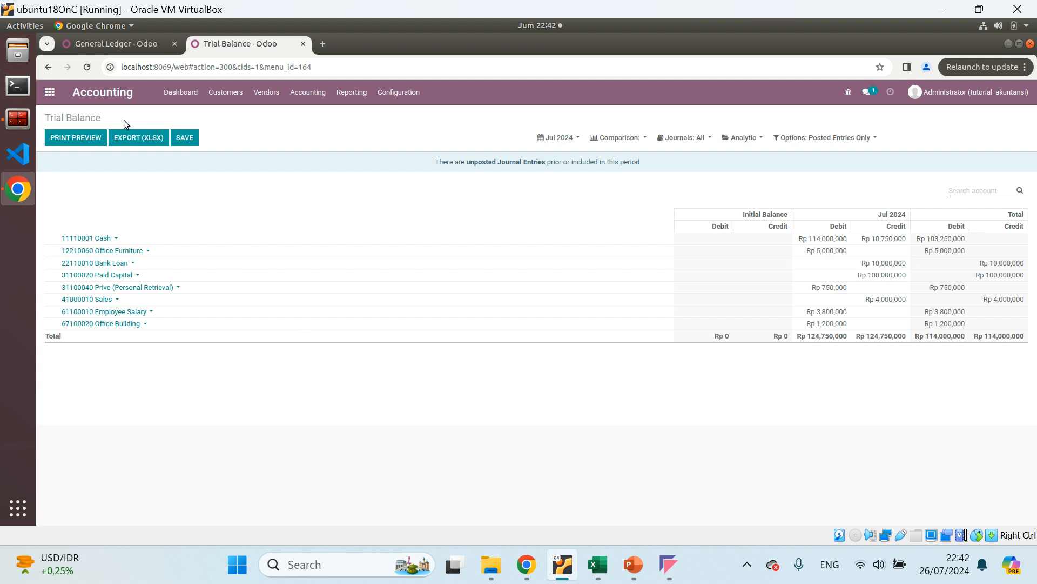
Review the complete Excel NERACA SALDO sheet against Odoo's Trial Balance by alternating between the two reports, ending on the Trial Balance.
{"action": "left_click", "coordinate": [593, 562]}
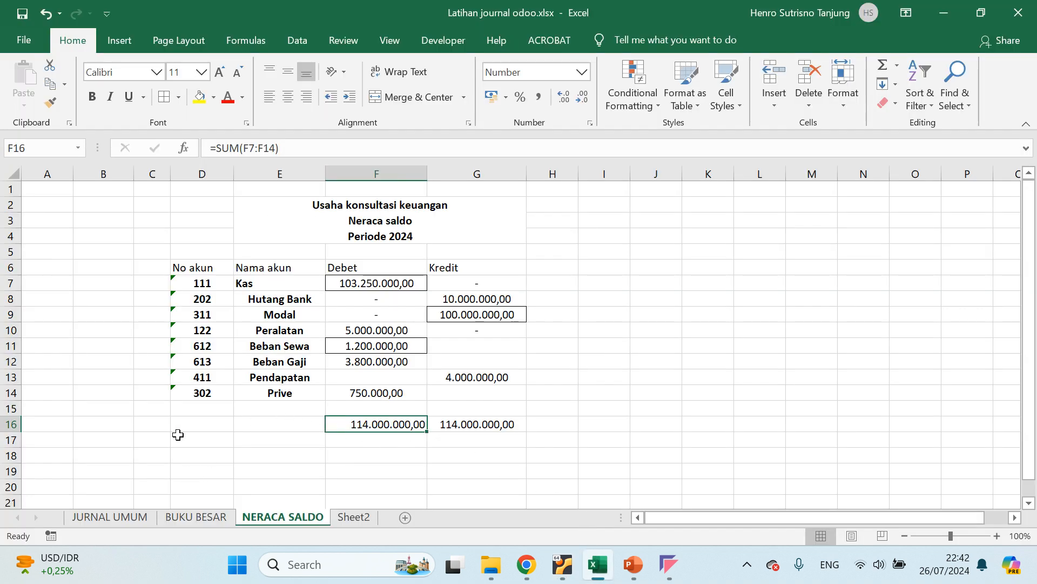
{"action": "left_click", "coordinate": [601, 567]}
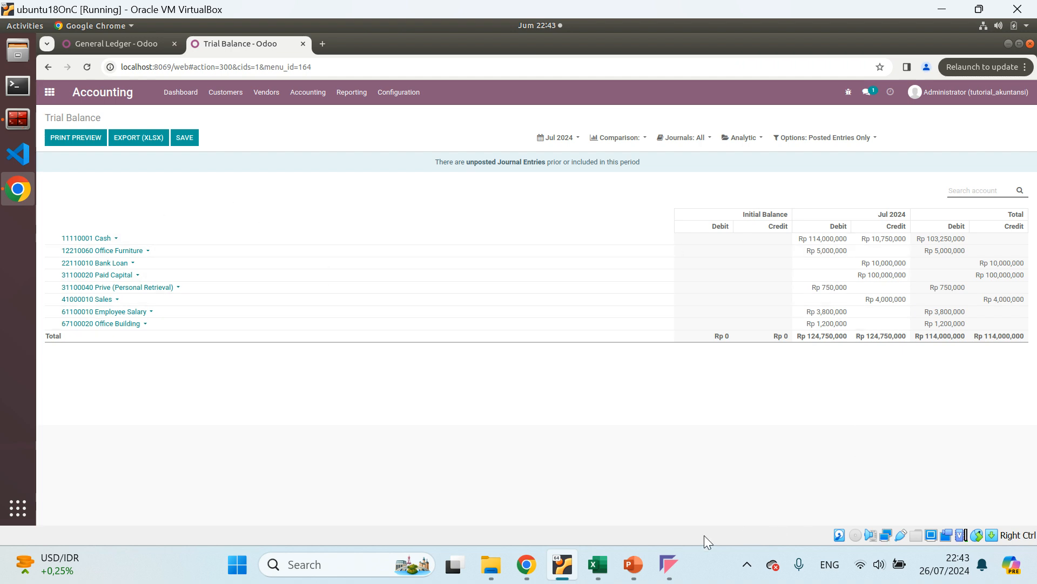
{"action": "left_click", "coordinate": [599, 565]}
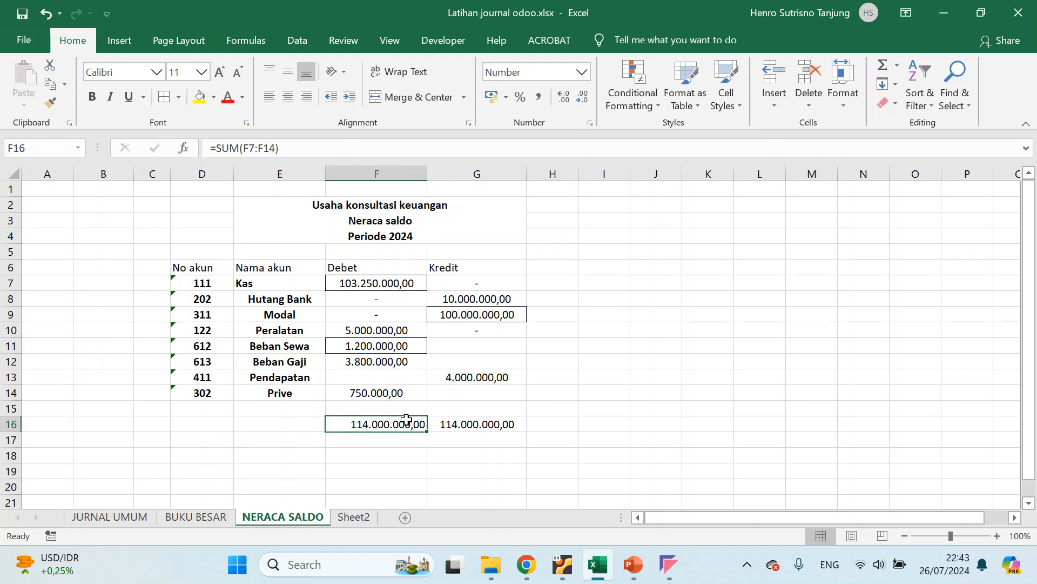
{"action": "left_click", "coordinate": [563, 564]}
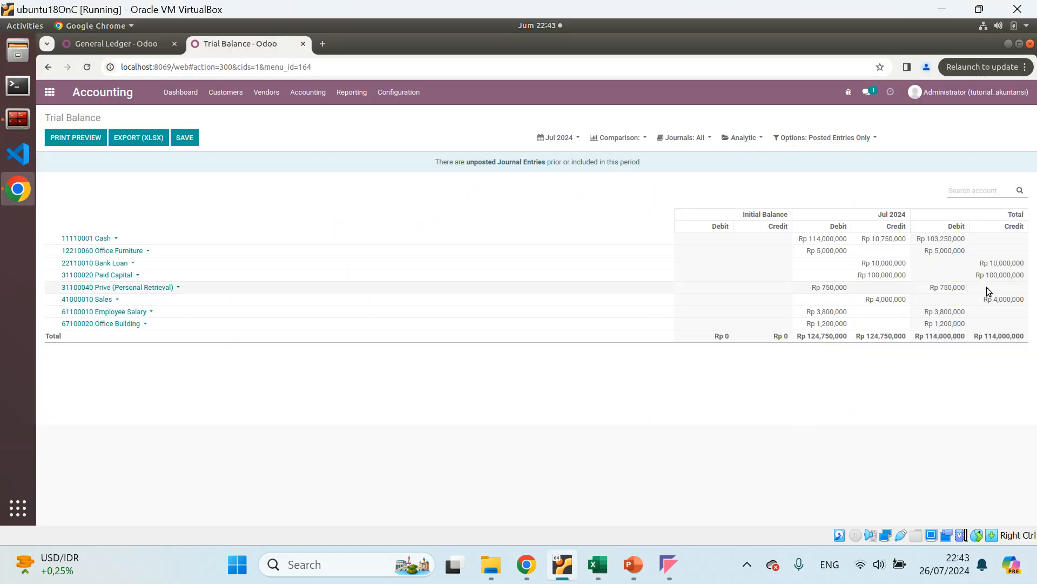
{"action": "left_click", "coordinate": [605, 566]}
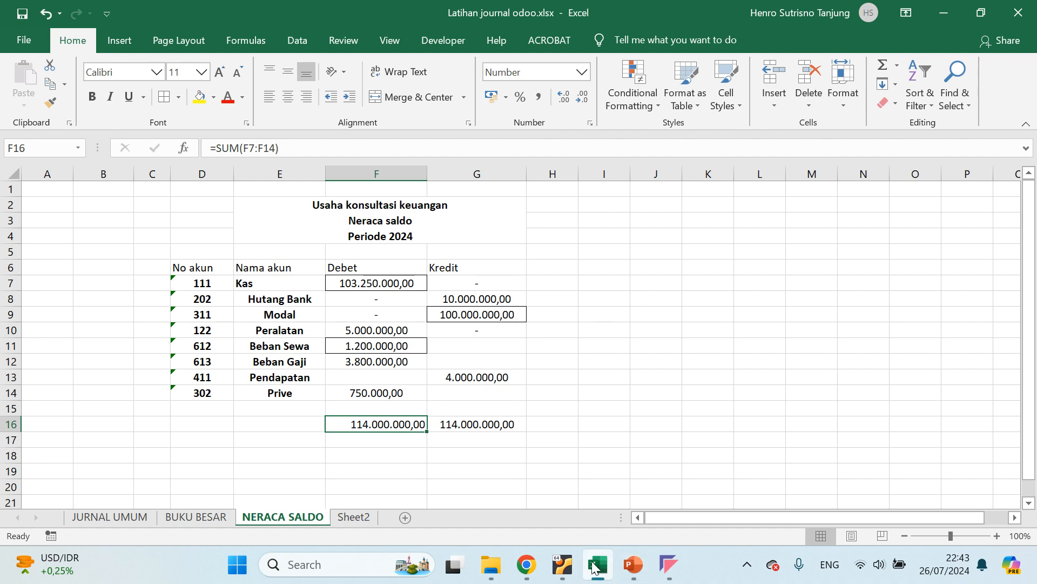
{"action": "left_click", "coordinate": [594, 566]}
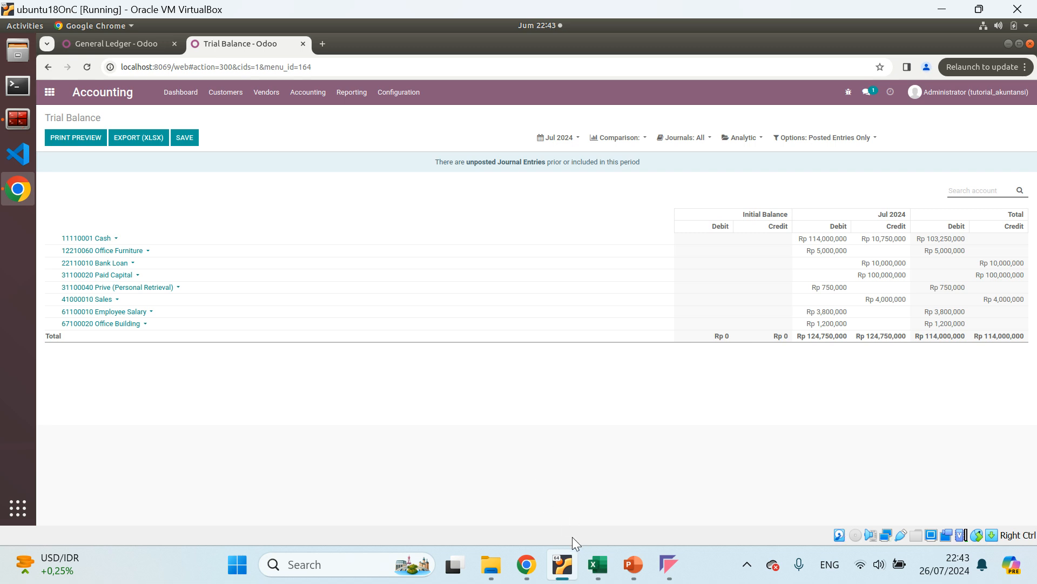
{"action": "left_click", "coordinate": [588, 554]}
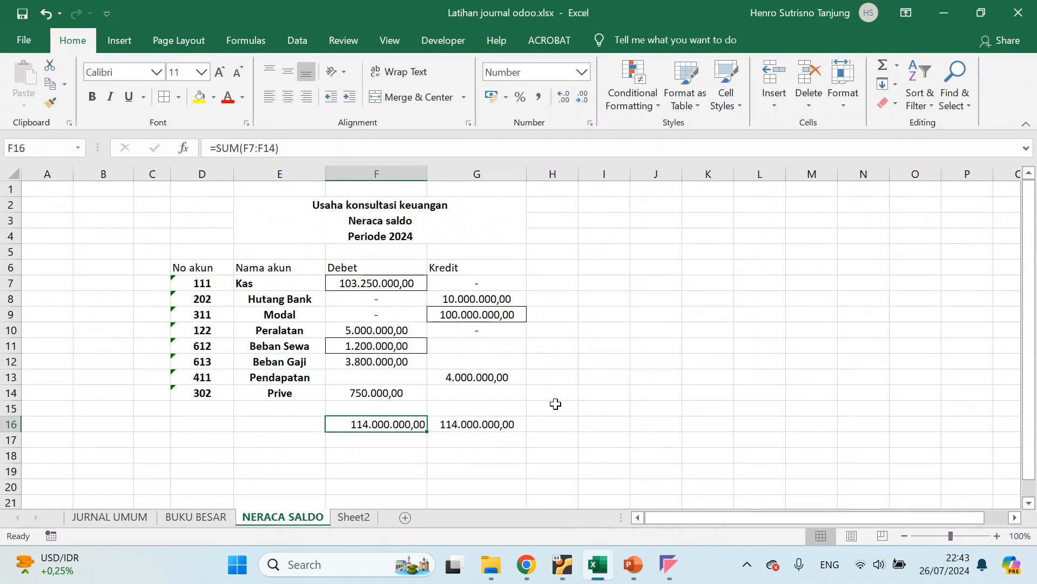
{"action": "left_click", "coordinate": [562, 565]}
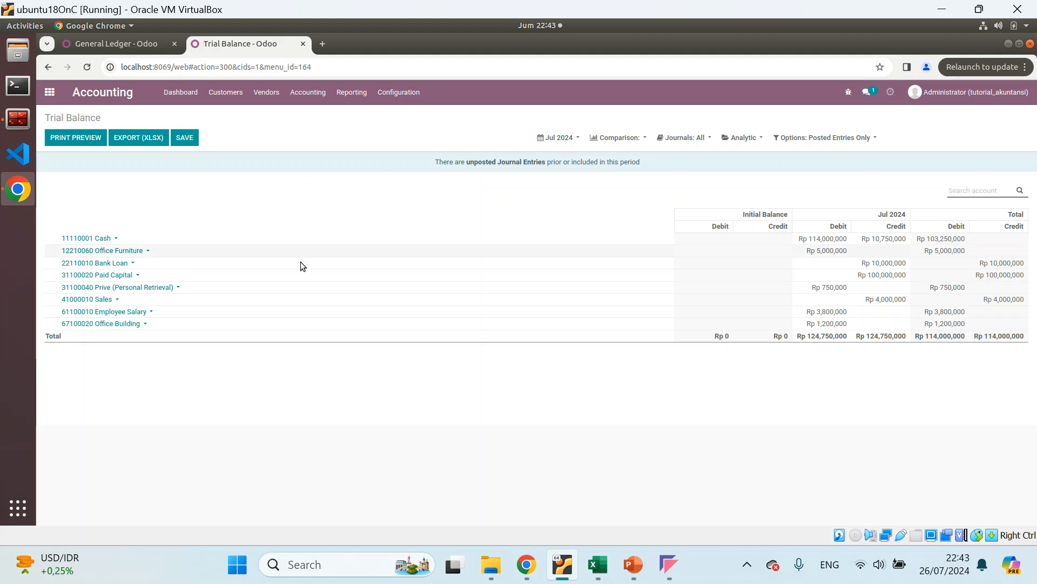